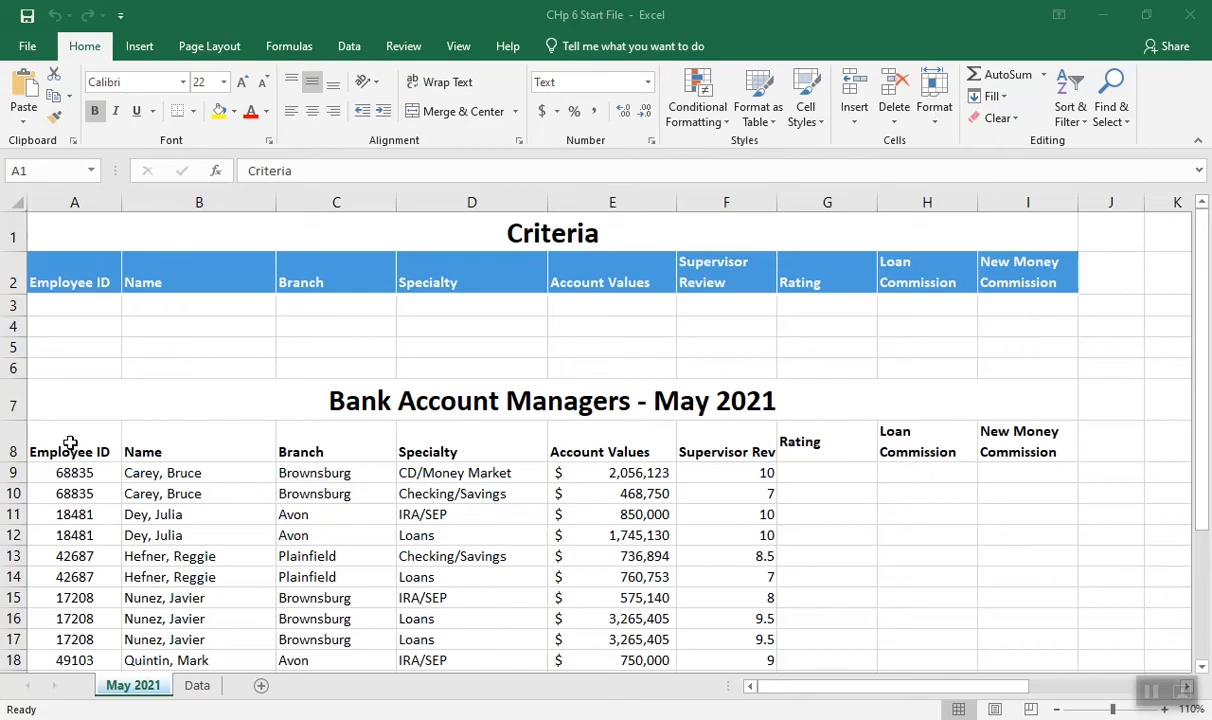
Format the range A8:F20 as a table with headers using the Blue, Table Style Medium 14 style
drag(70, 447, 721, 622)
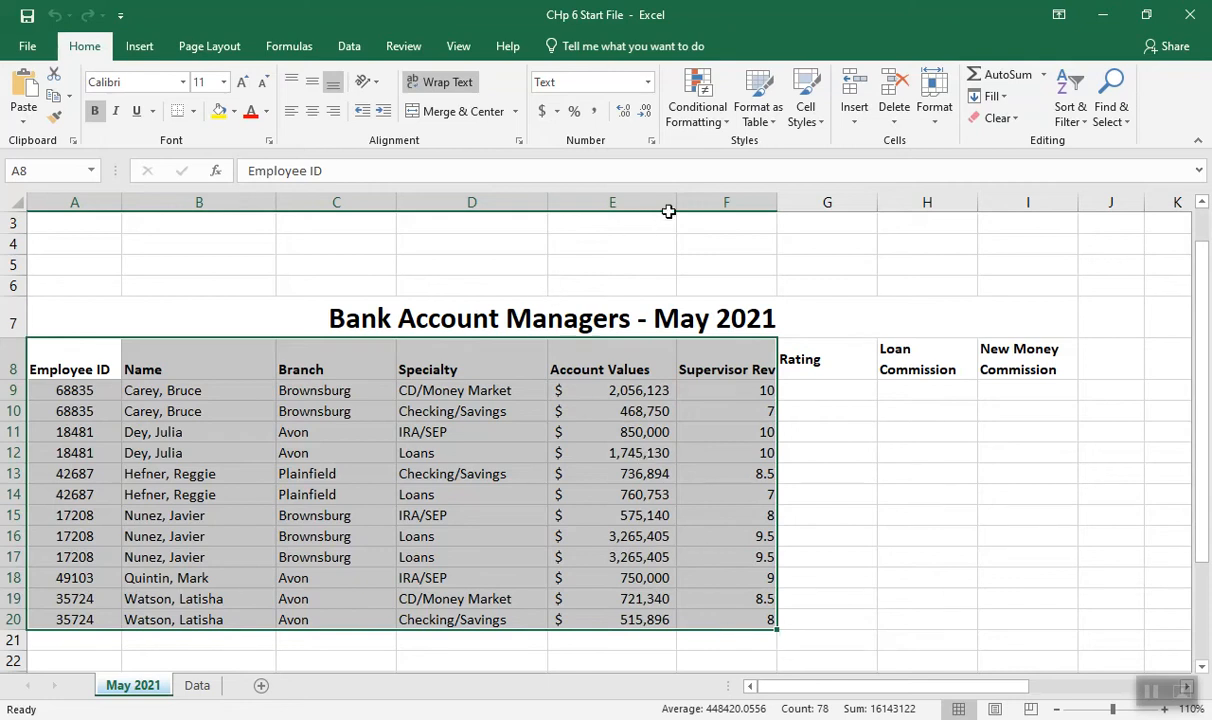
click(770, 121)
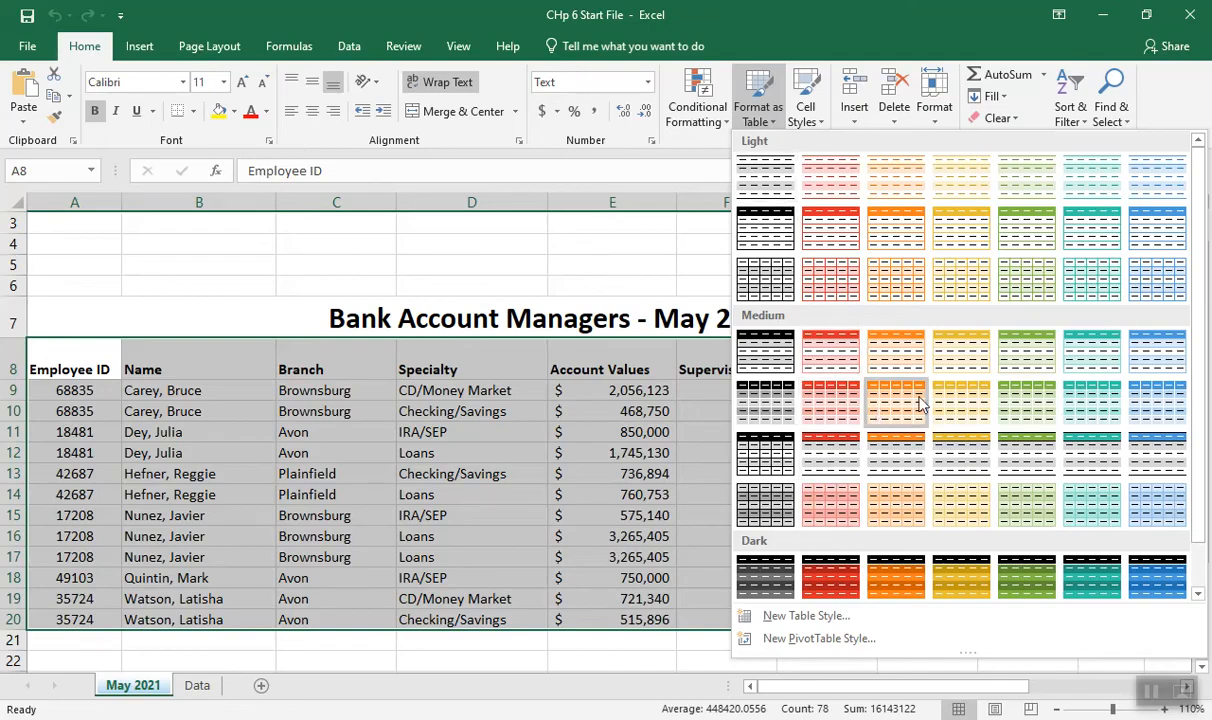
click(1146, 403)
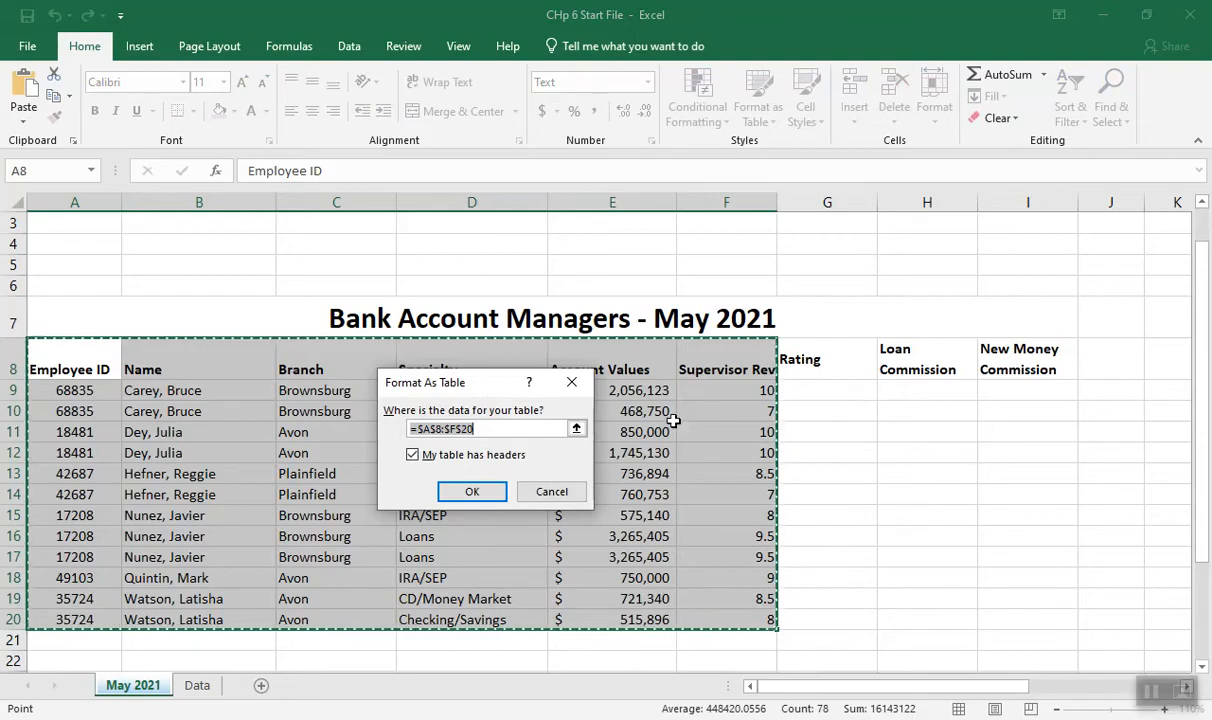
click(469, 493)
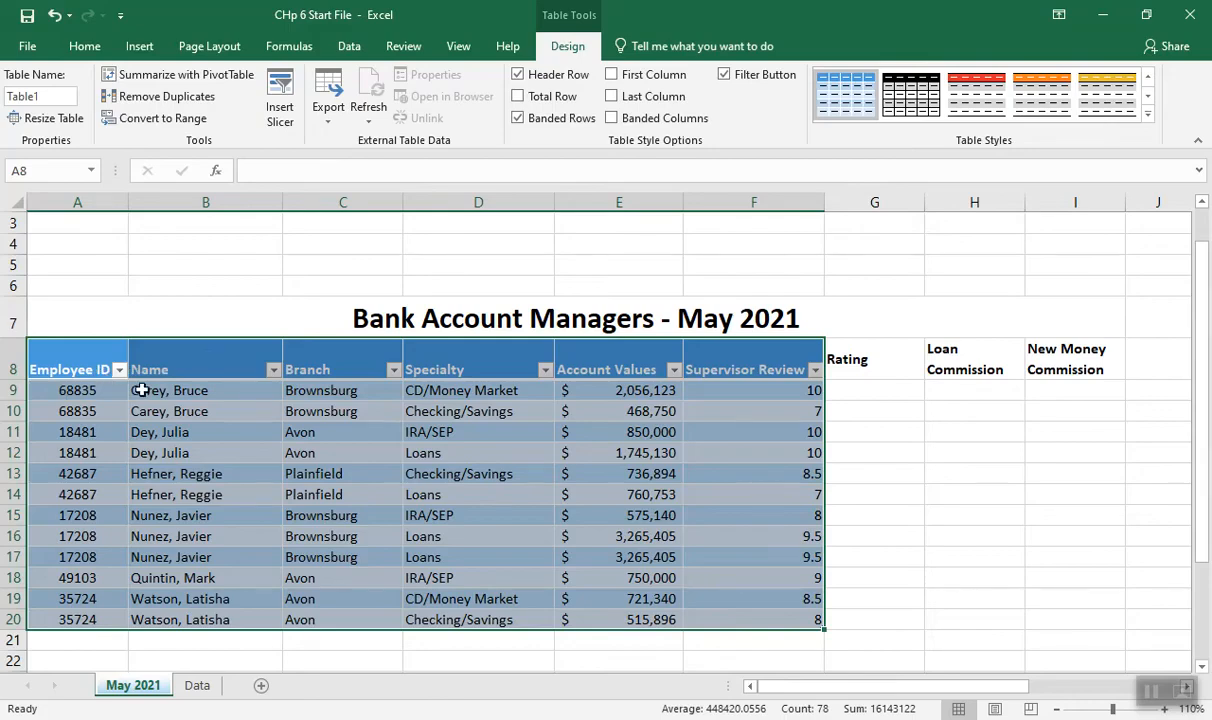
drag(80, 390, 795, 392)
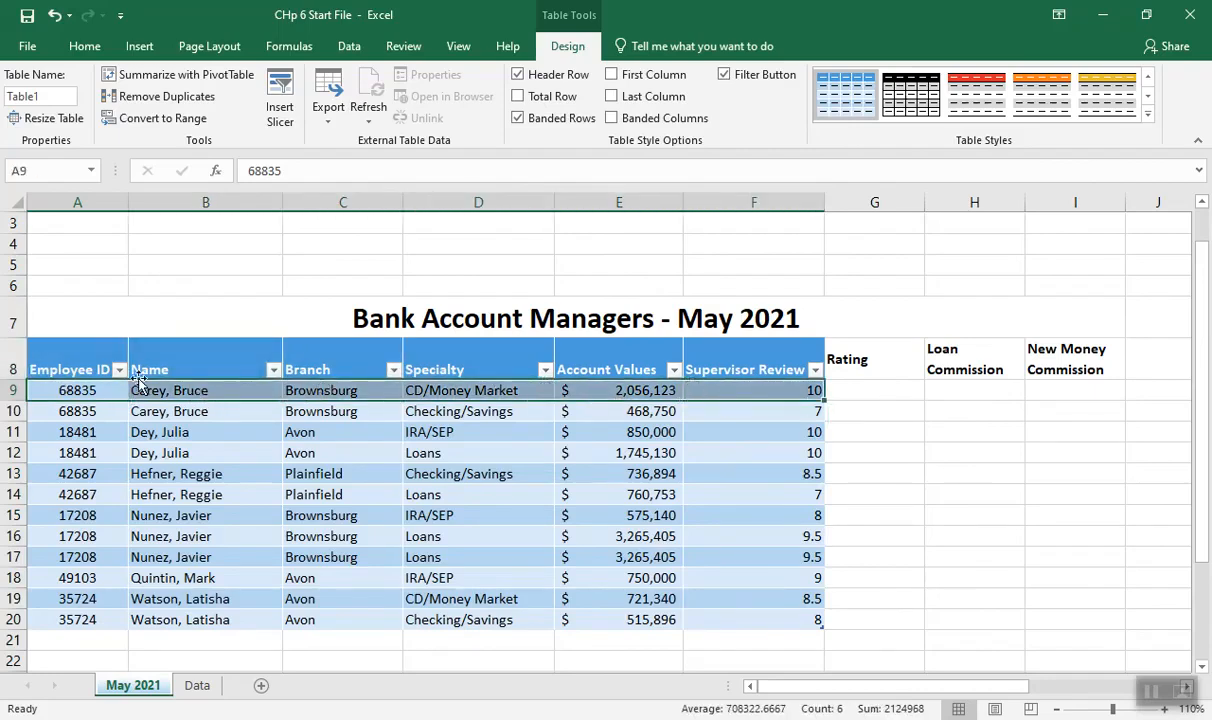
click(80, 352)
drag(150, 370, 748, 359)
drag(619, 360, 611, 628)
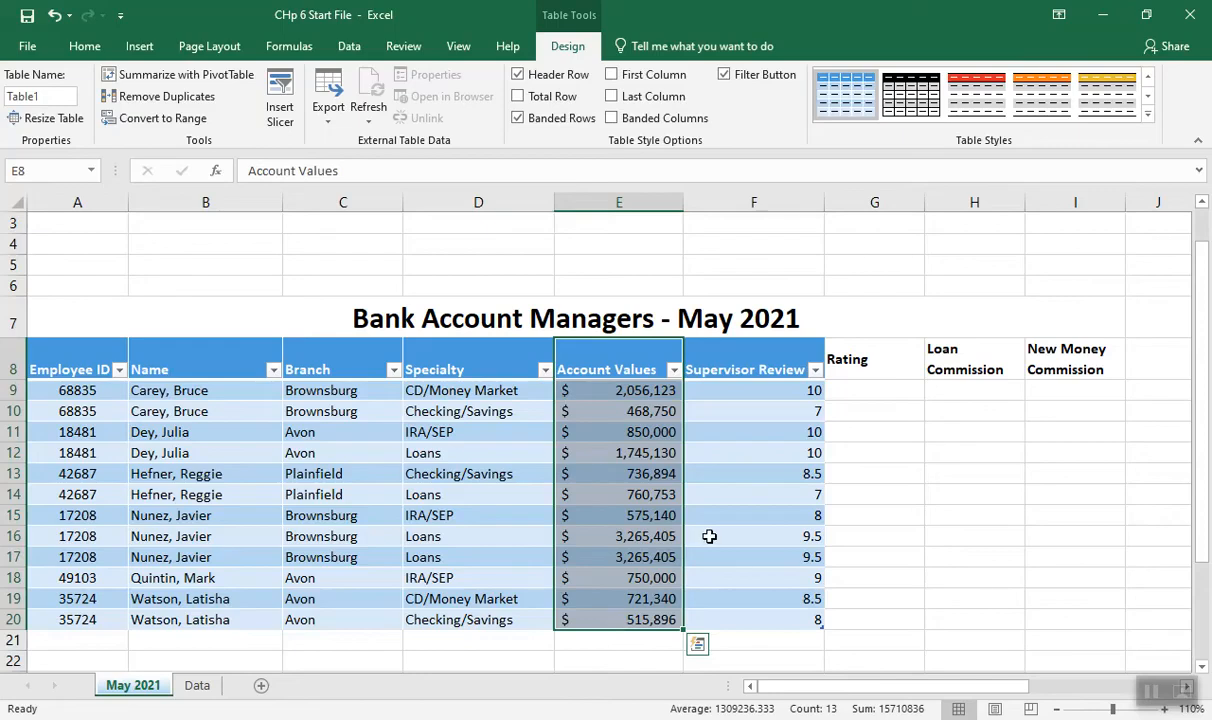
Wrap the Supervisor Review header in F8 and narrow column F so the header breaks onto two lines
click(744, 371)
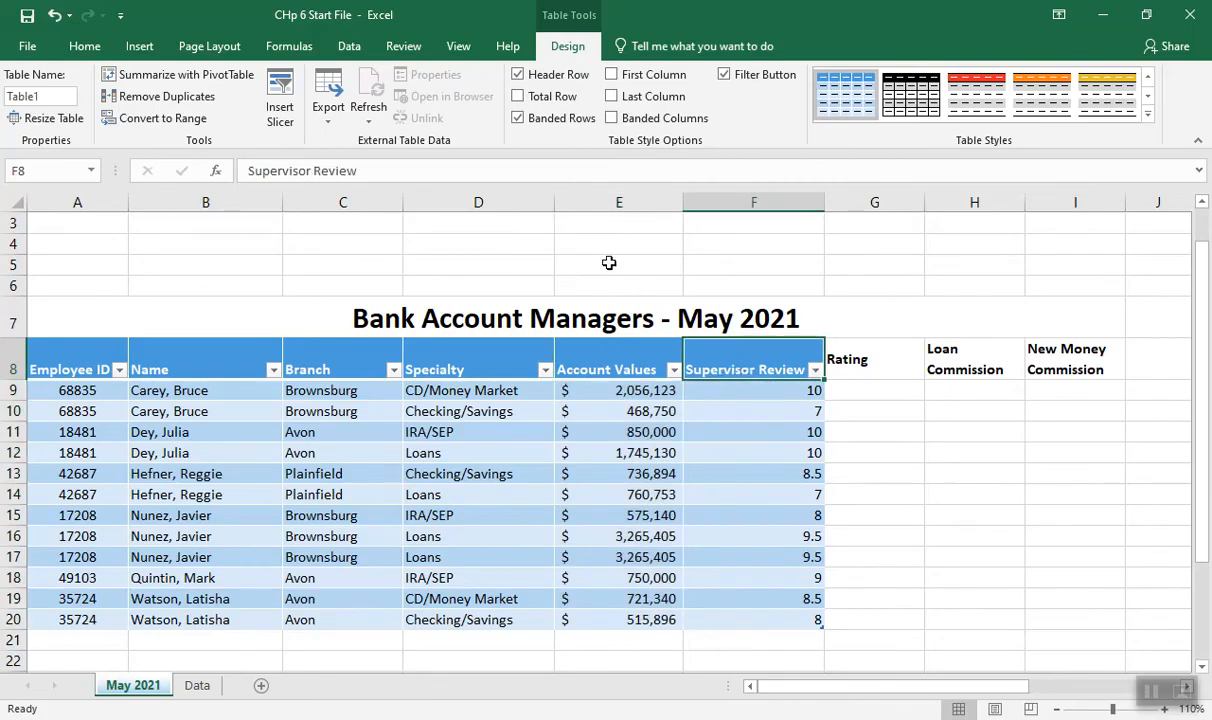
click(84, 46)
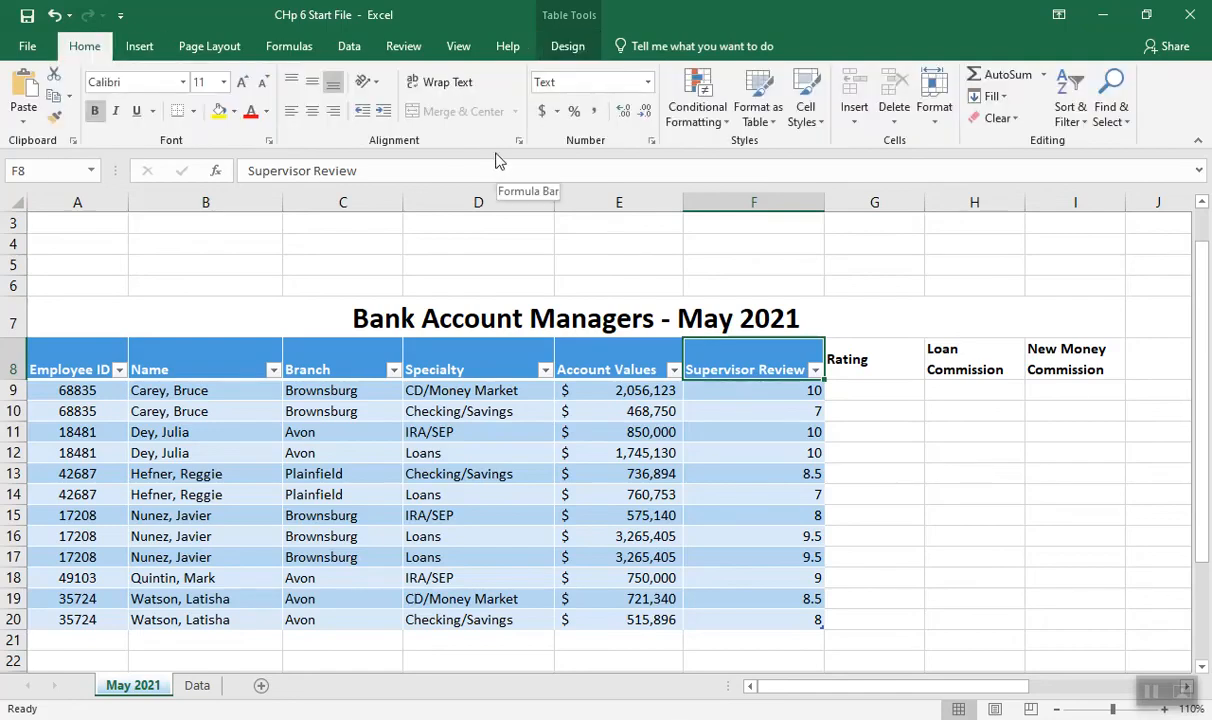
click(450, 86)
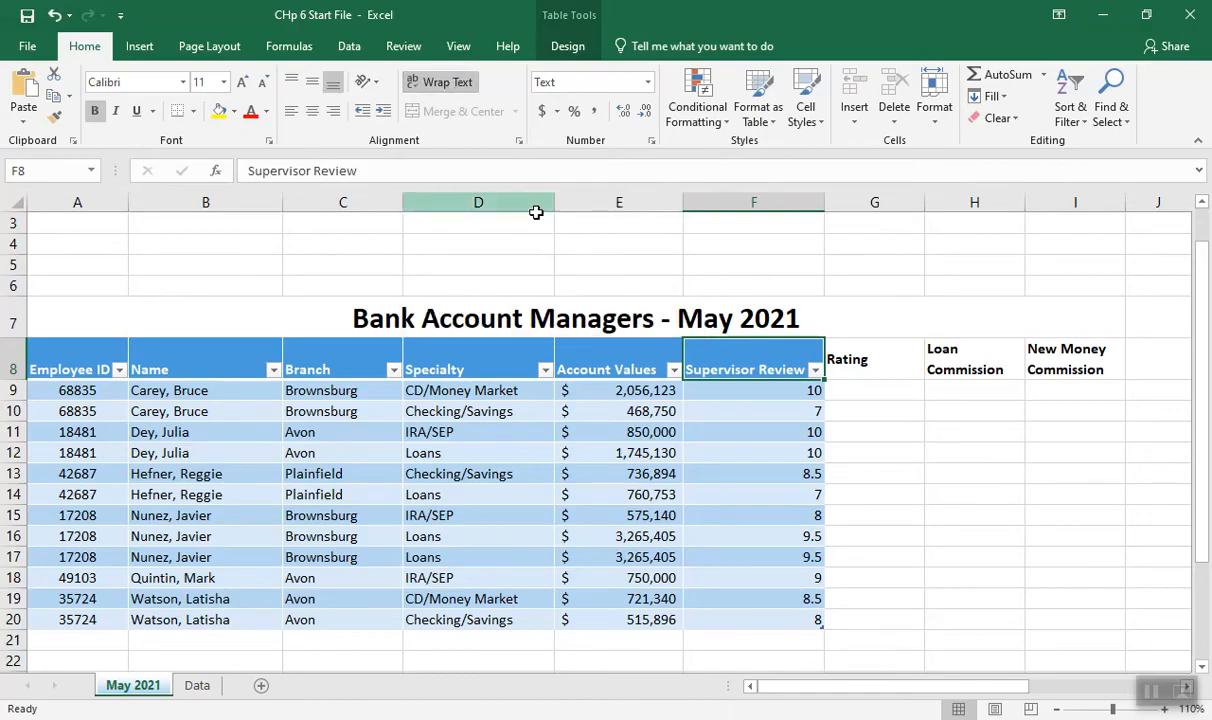
drag(822, 203, 777, 206)
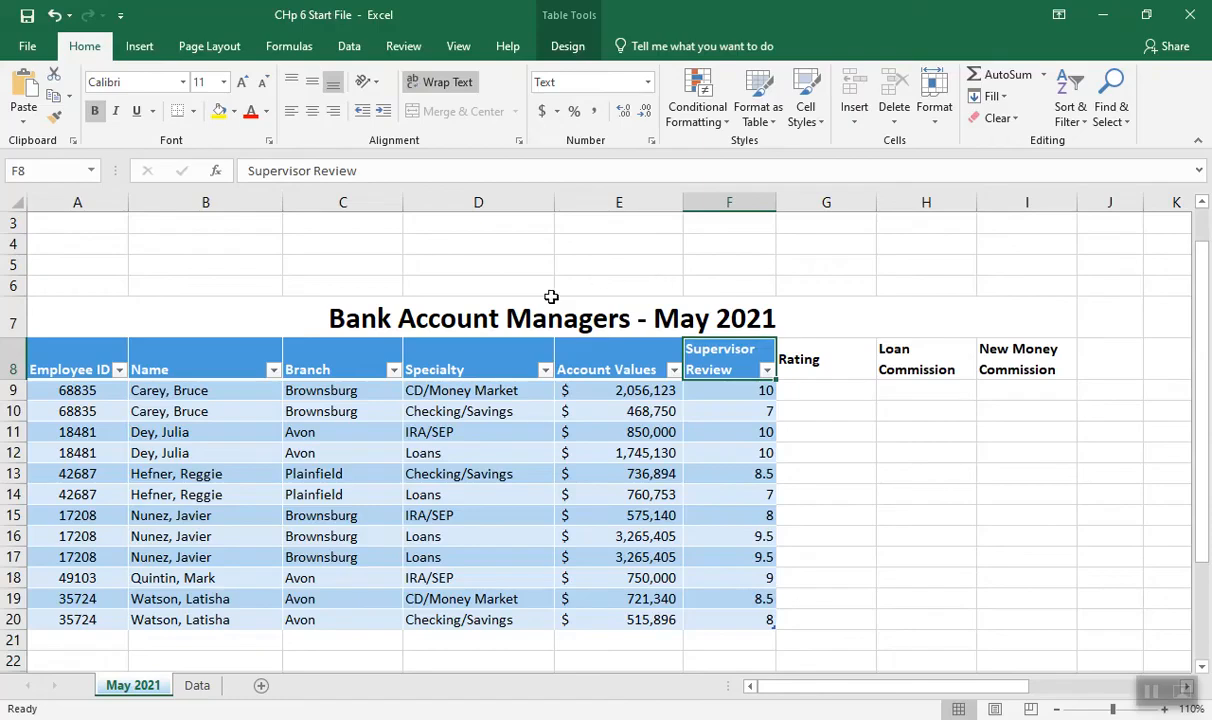
Rename the bank account managers table as Managers
click(203, 364)
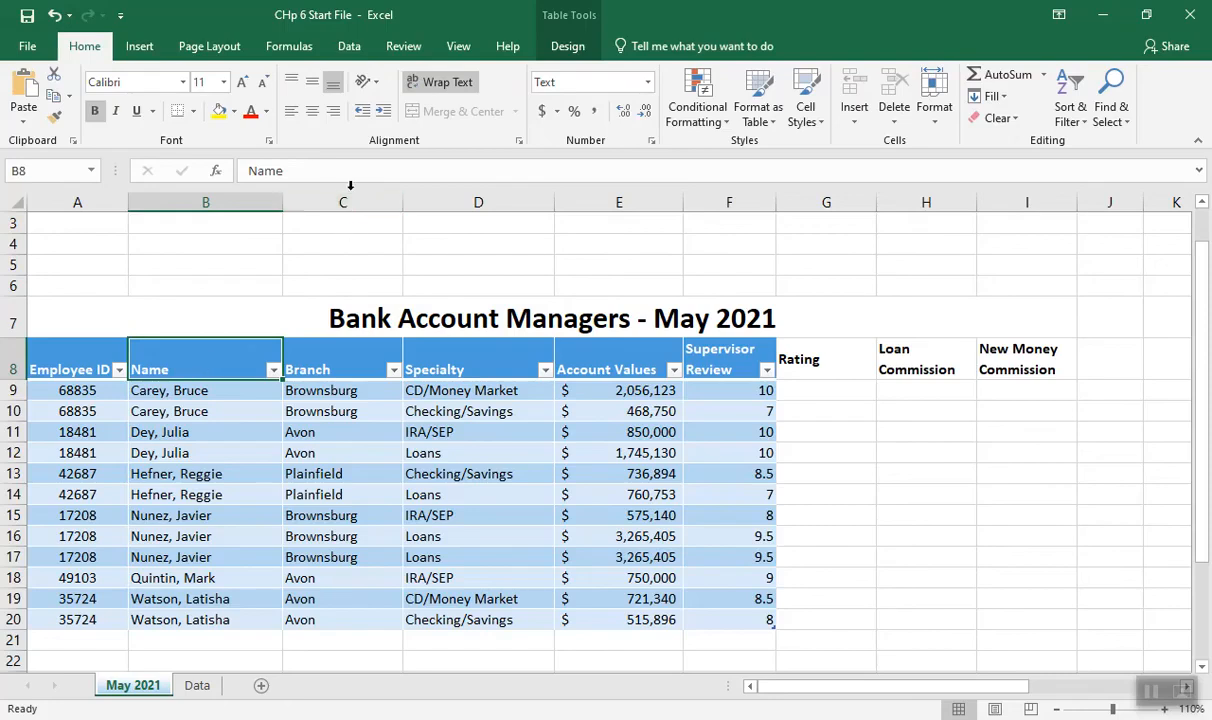
click(568, 48)
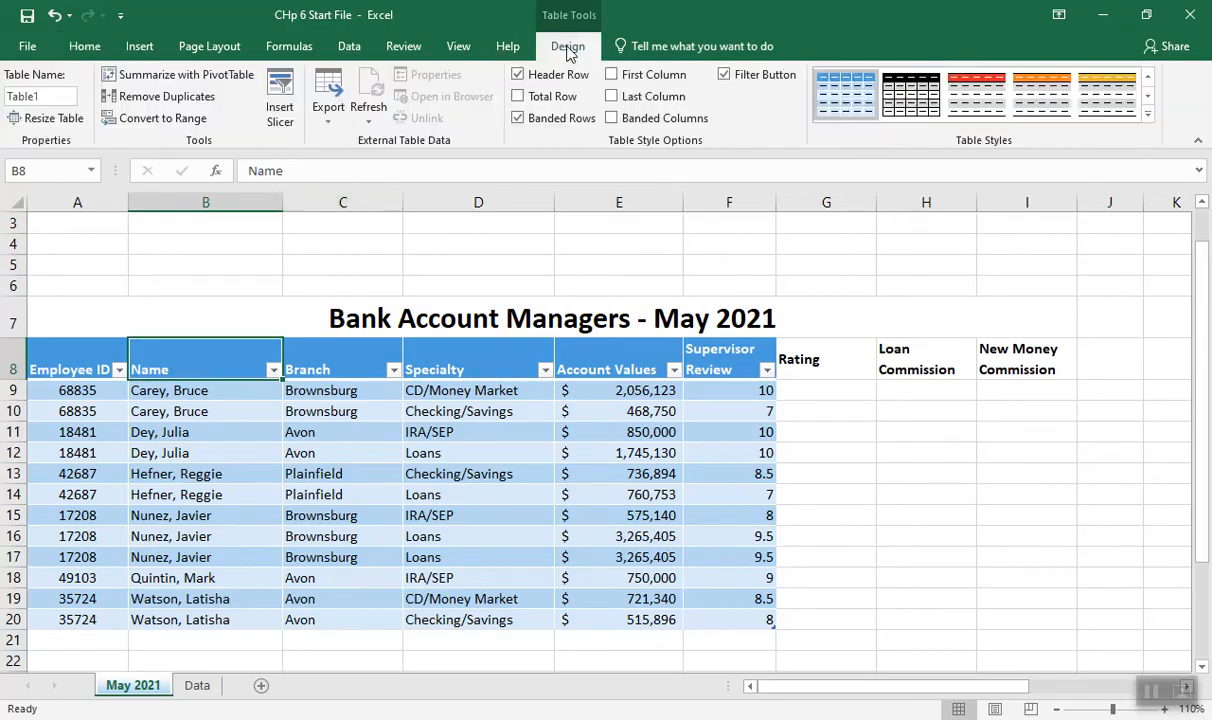
click(44, 97)
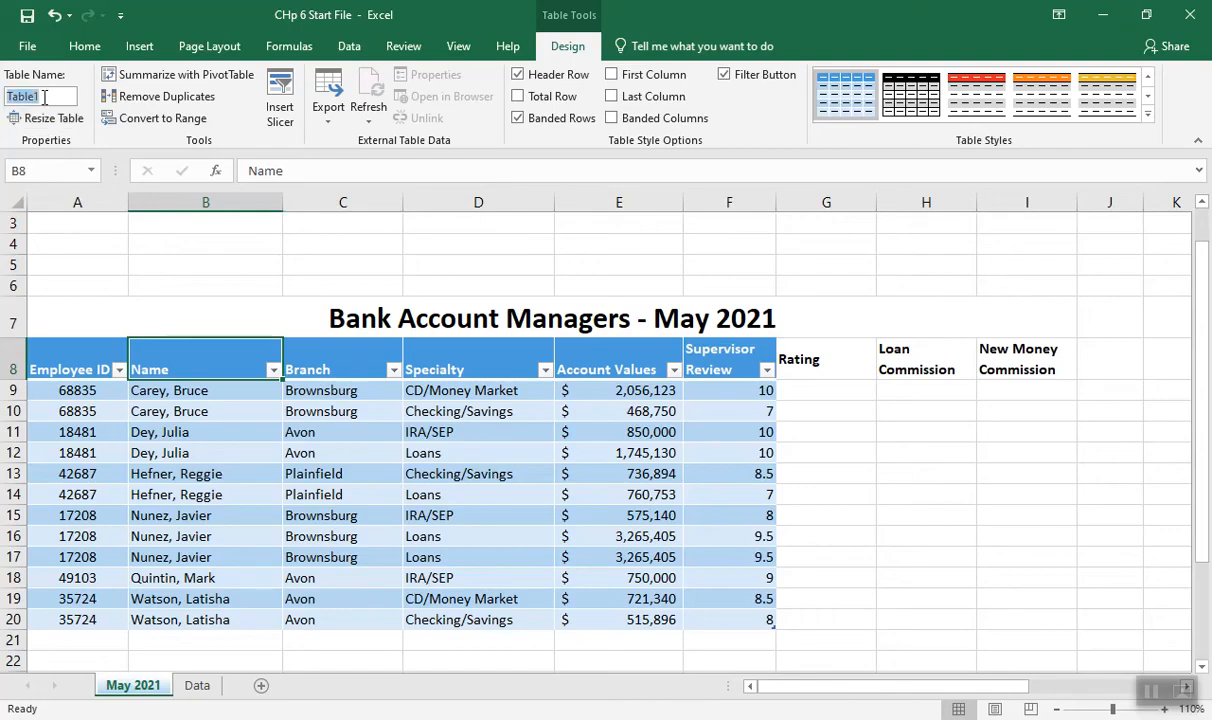
text(Managers)
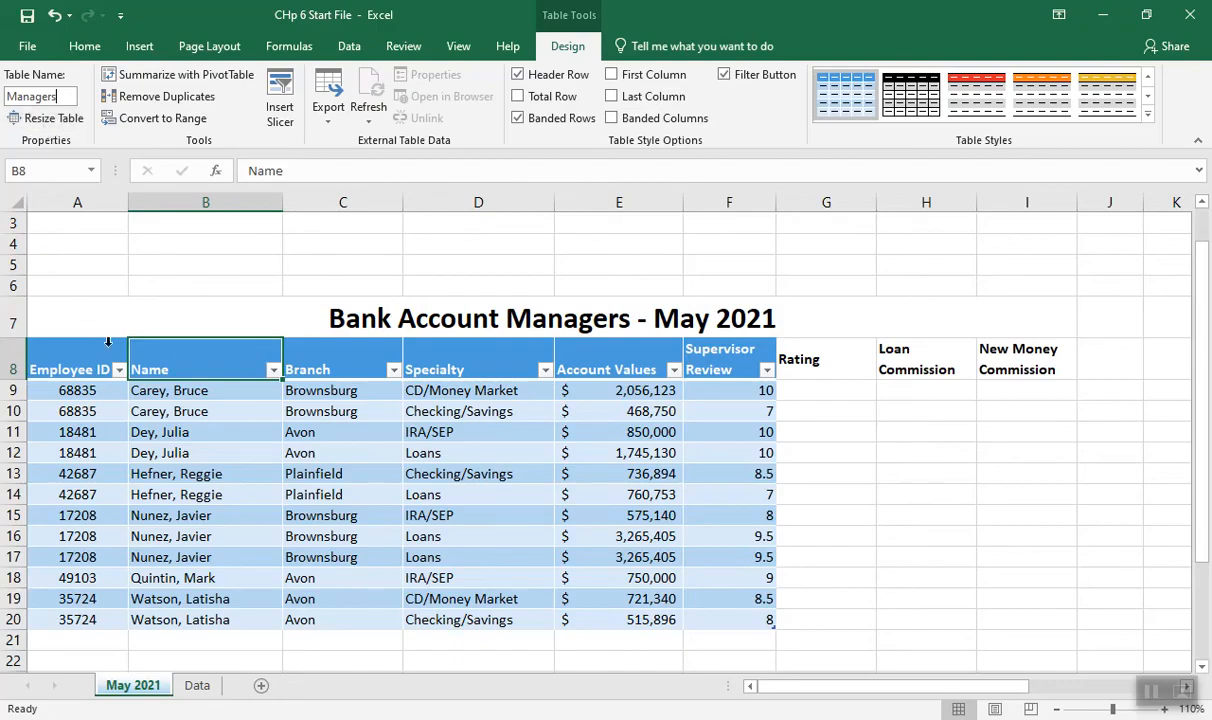
Remove duplicate rows from the Managers table, comparing all columns
click(132, 395)
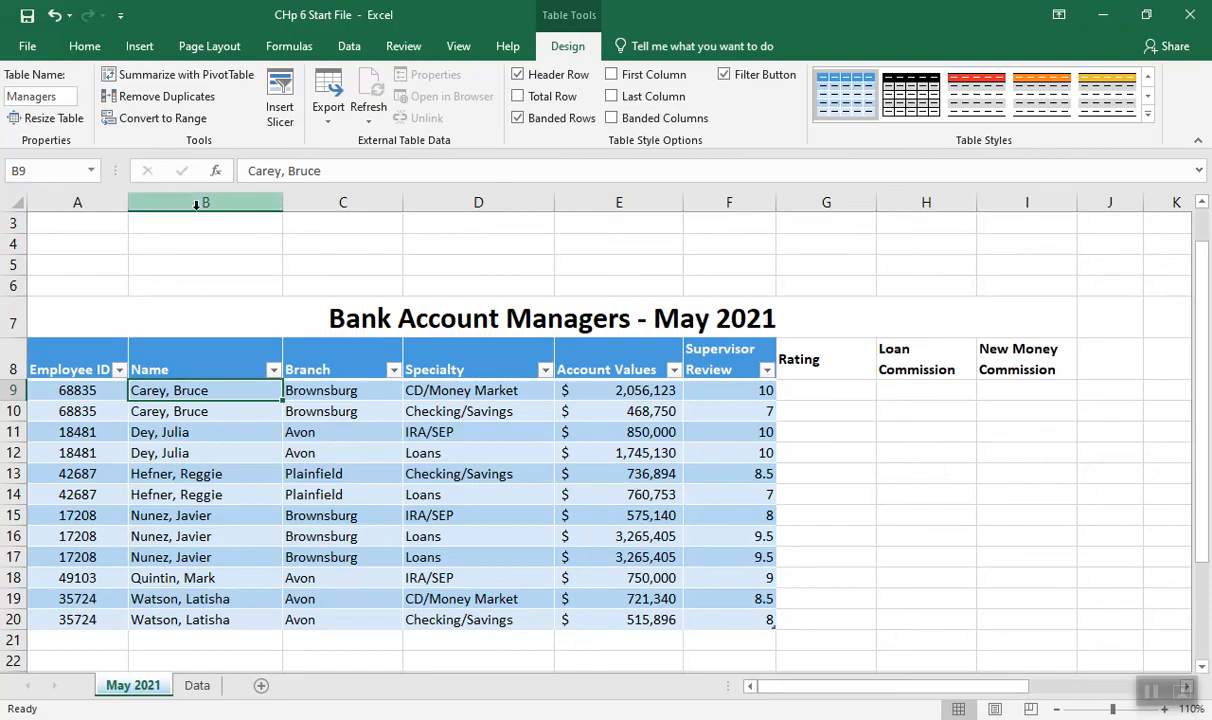
click(186, 104)
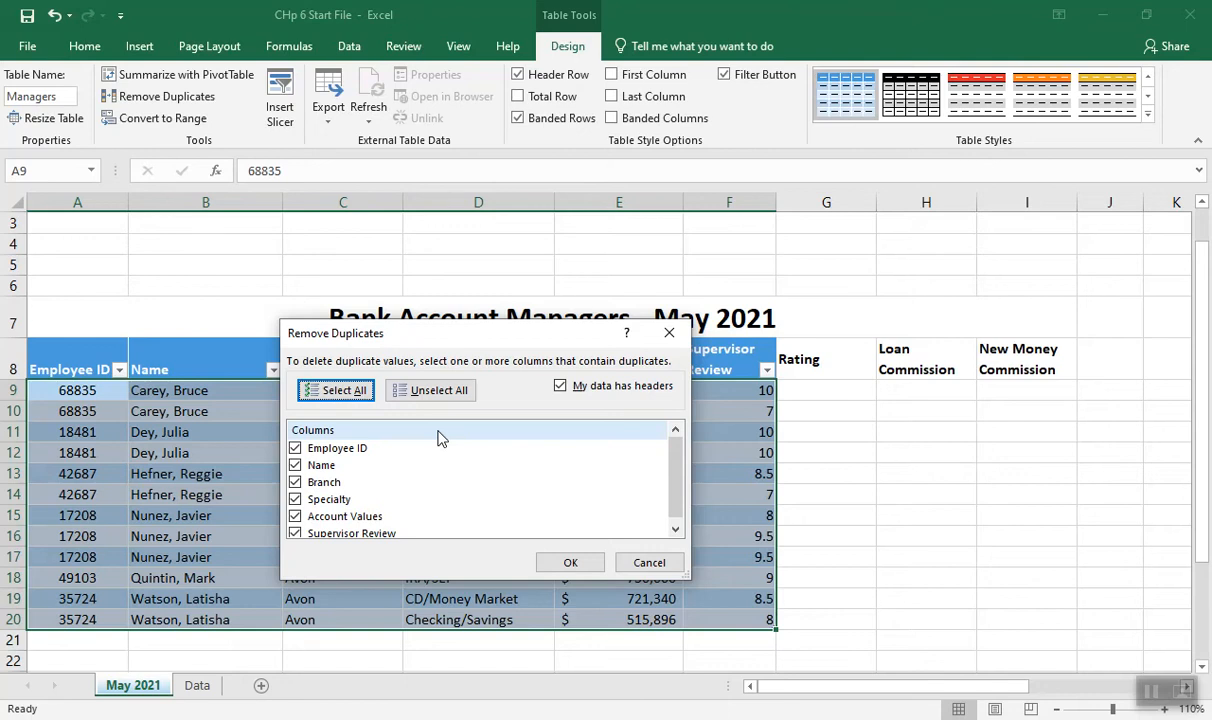
click(568, 565)
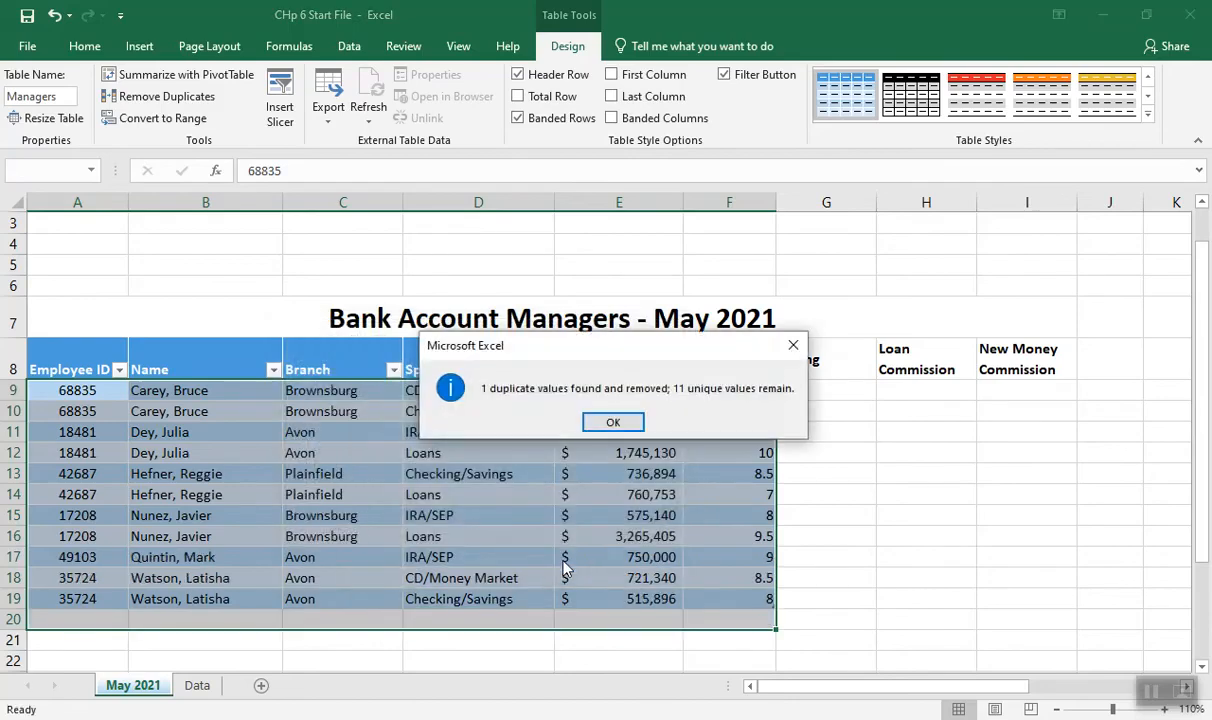
click(611, 424)
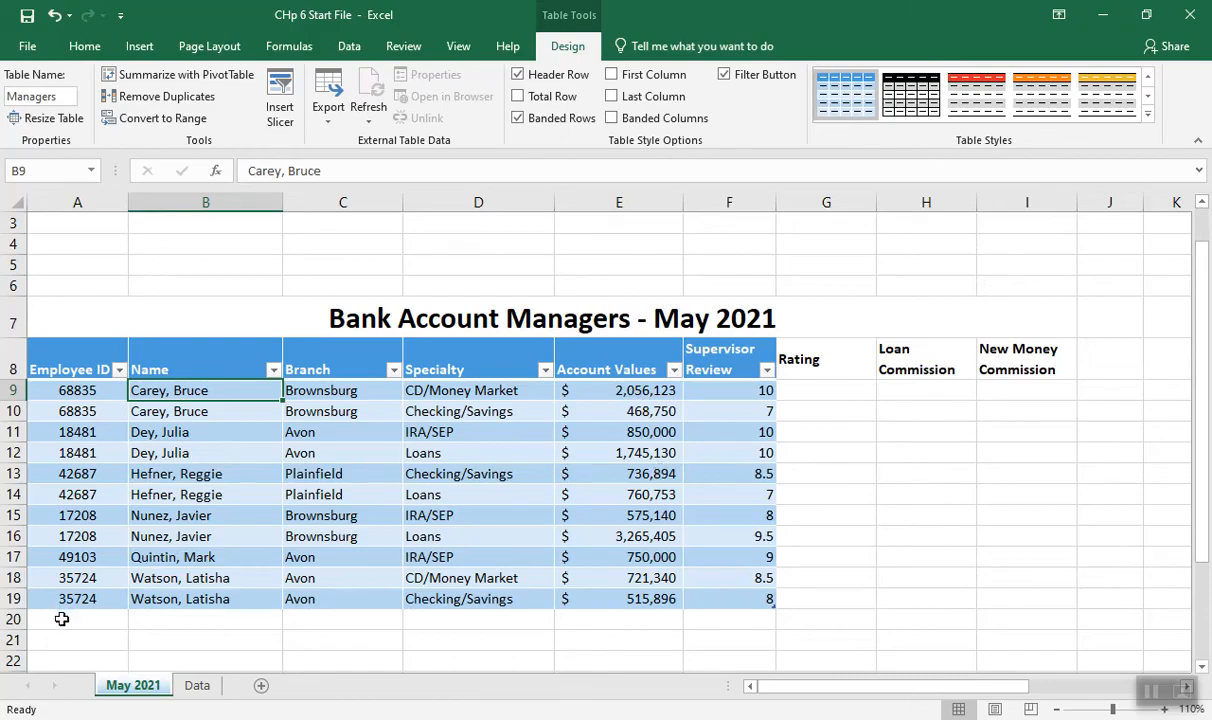
Copy the records in A20:F22 of the Data sheet and paste them below the table on the May 2021 sheet, starting at A20
click(61, 619)
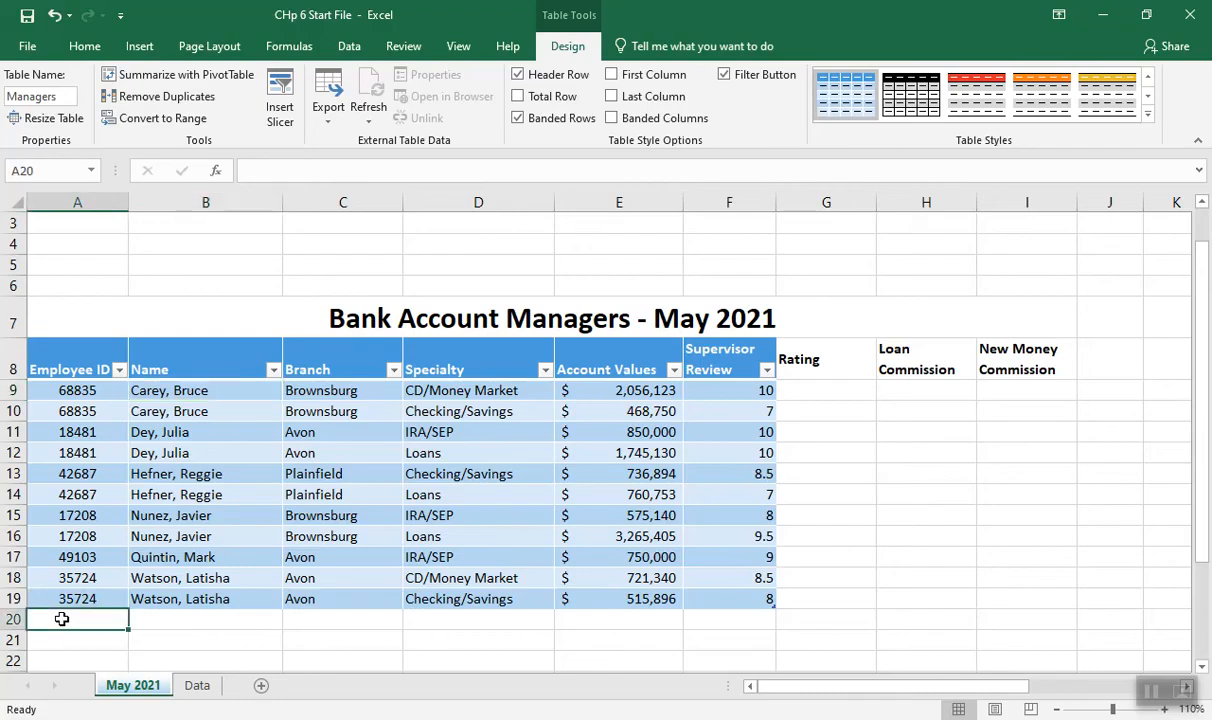
click(197, 688)
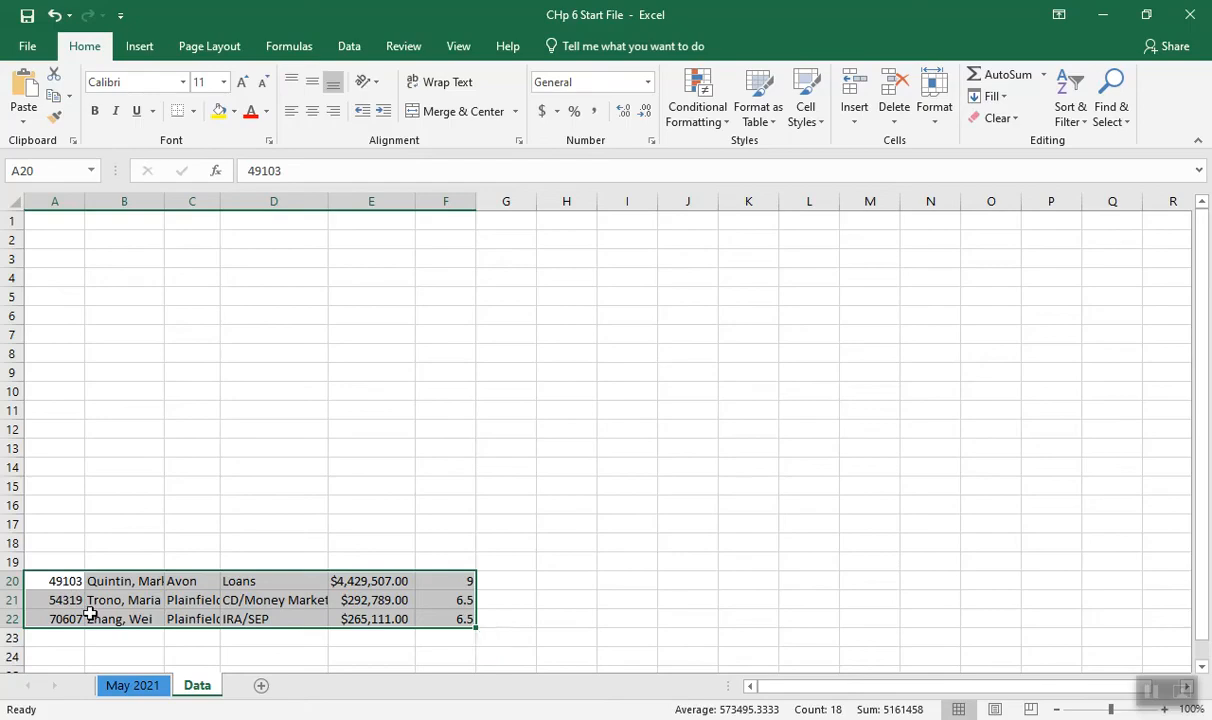
key(ctrl+c)
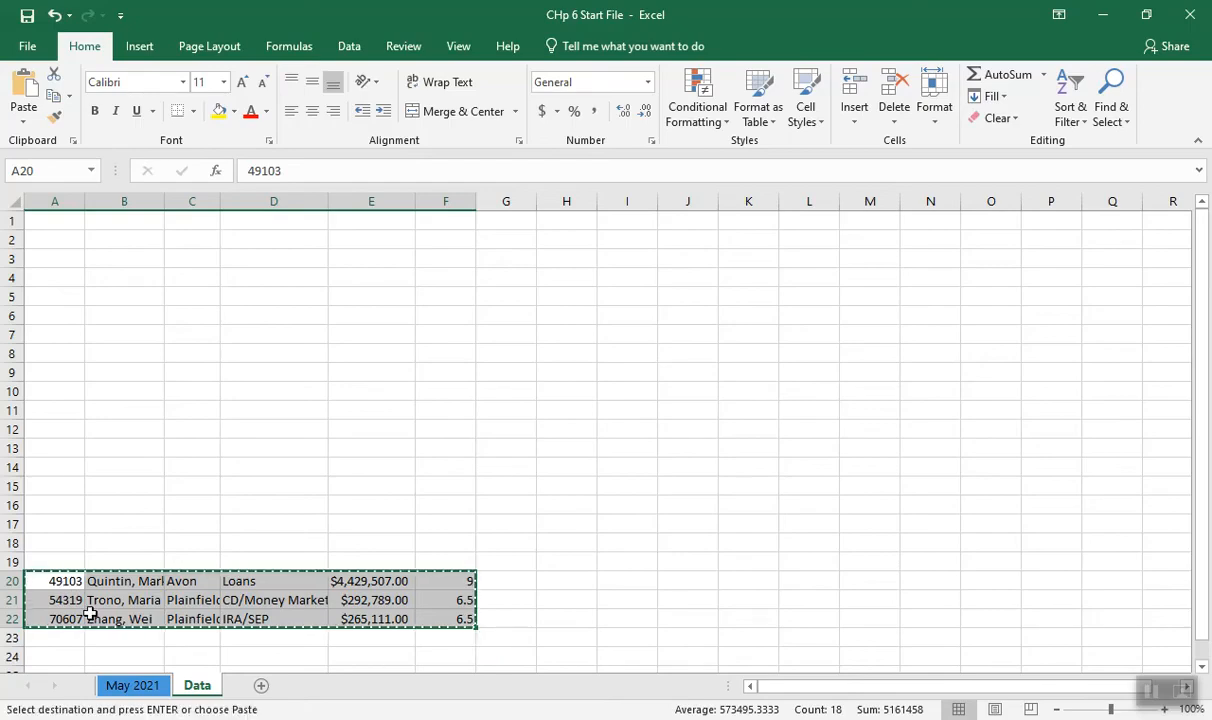
click(133, 688)
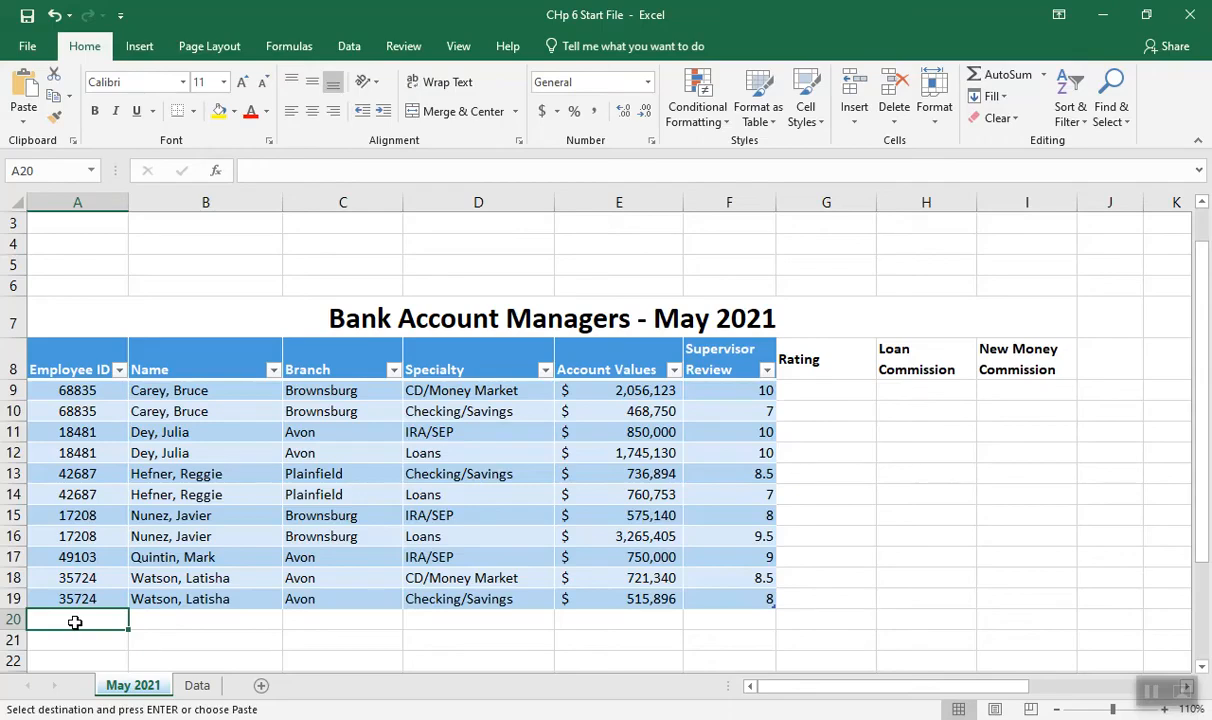
key(ctrl+v)
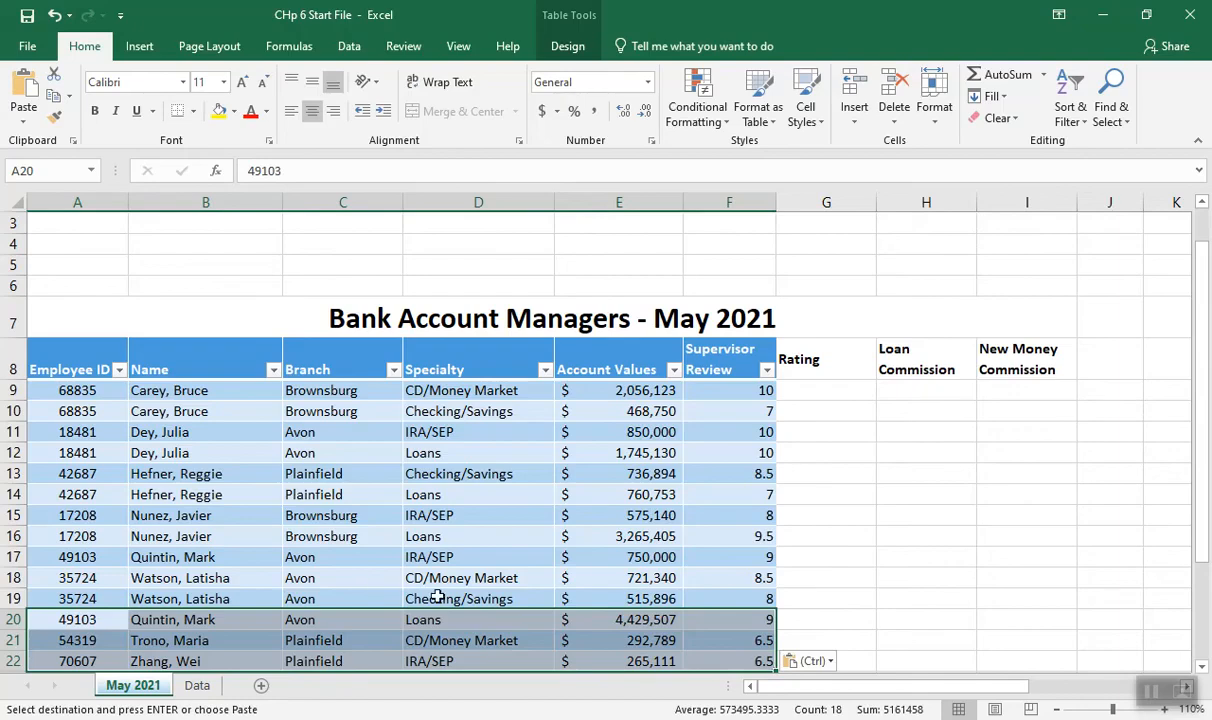
Extend the Managers table through column I to include the Rating, Loan Commission and New Money Commission columns
drag(1204, 541, 1204, 578)
click(936, 598)
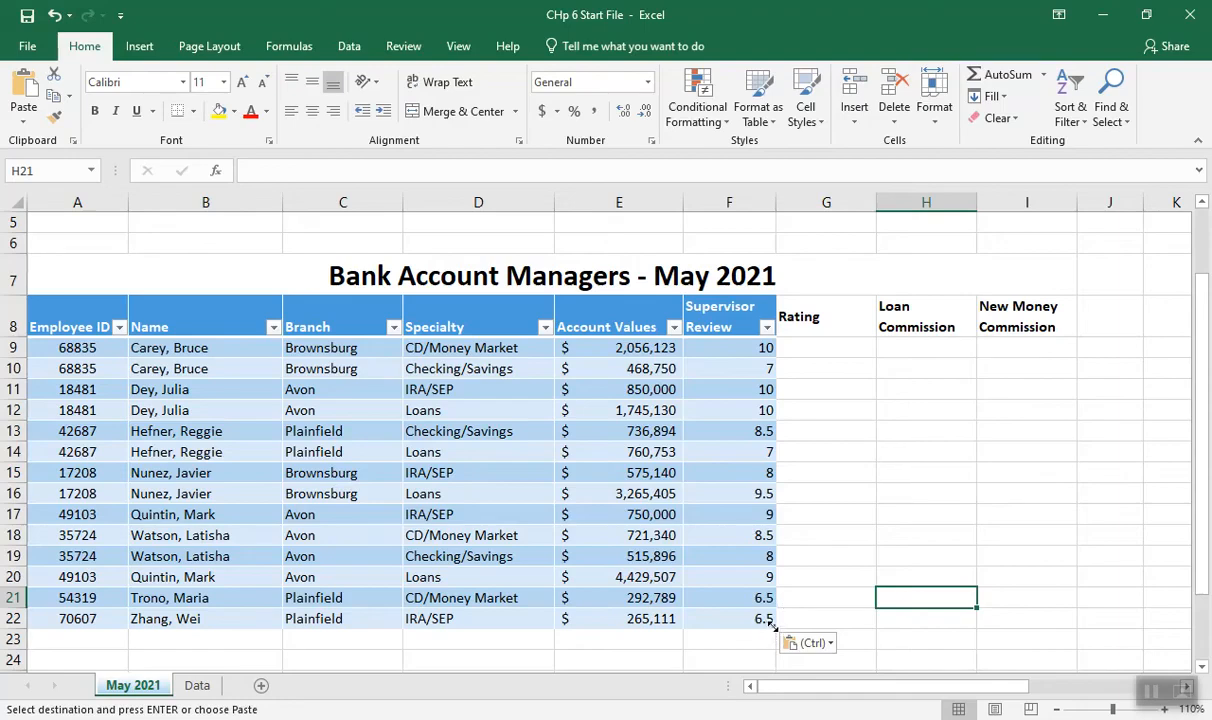
drag(771, 624, 1040, 590)
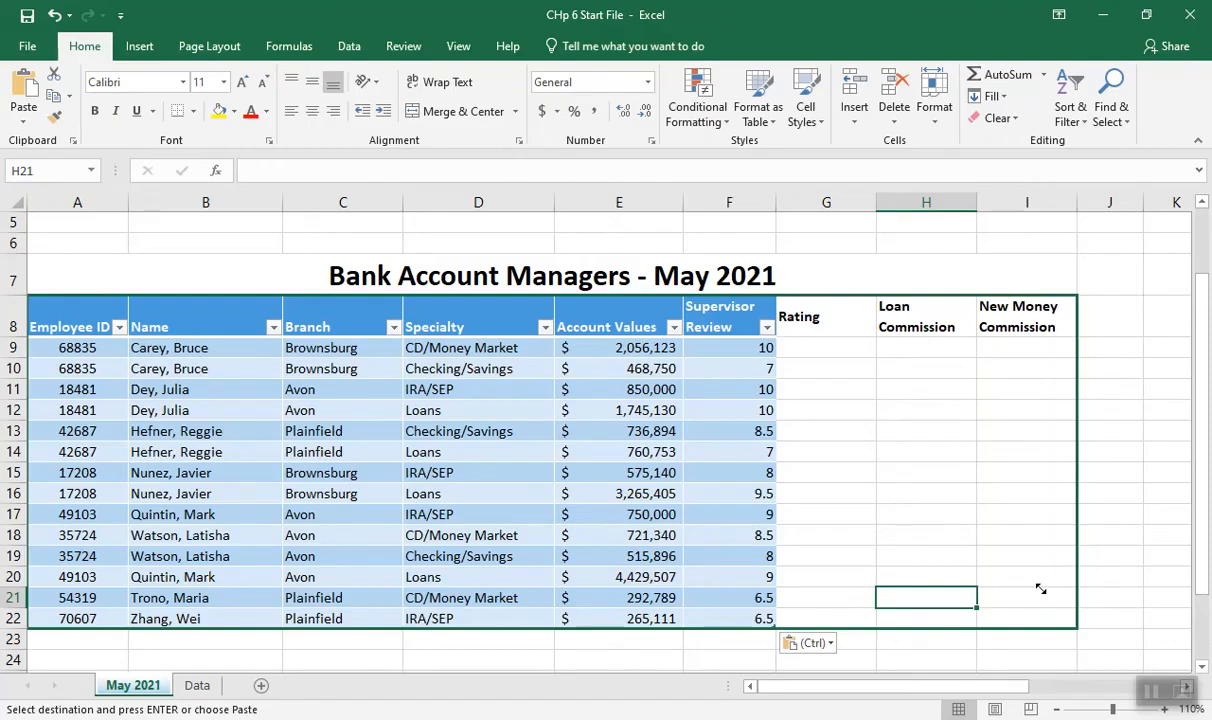
drag(1040, 590, 1040, 589)
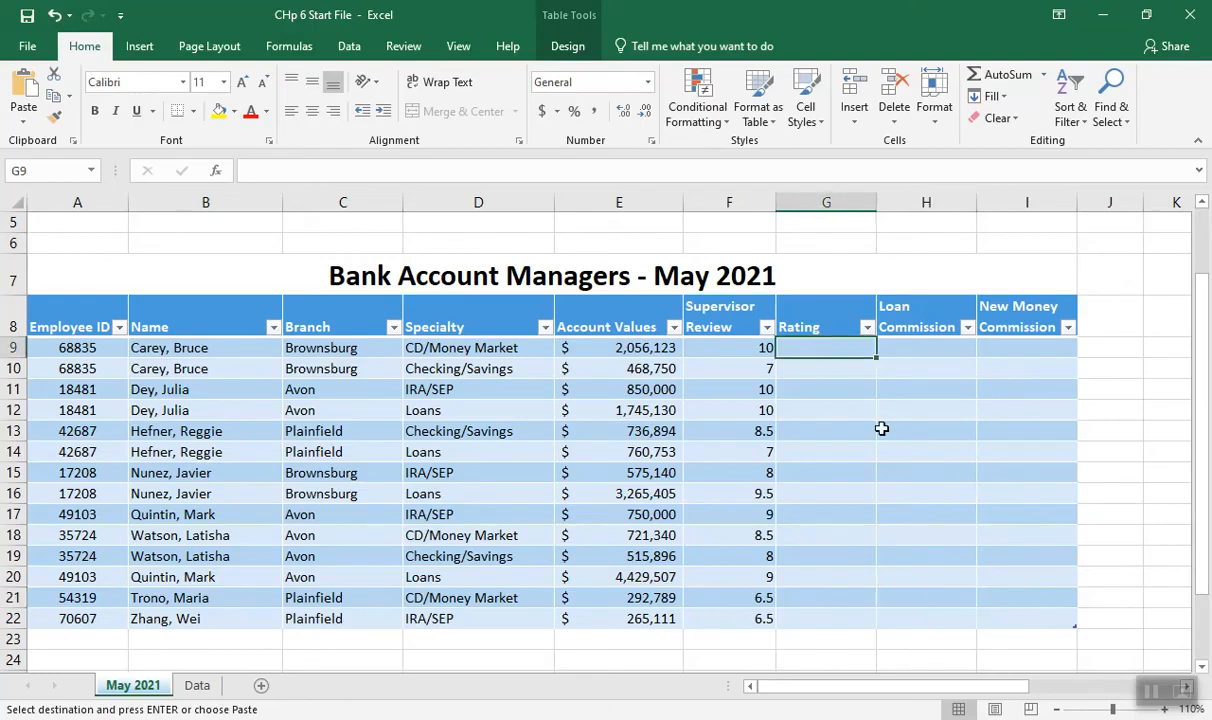
Examine the Rating Table in columns L and M and how it relates to the Supervisor Review and Rating columns
drag(985, 688, 1125, 684)
drag(1201, 450, 1200, 387)
drag(887, 697, 785, 693)
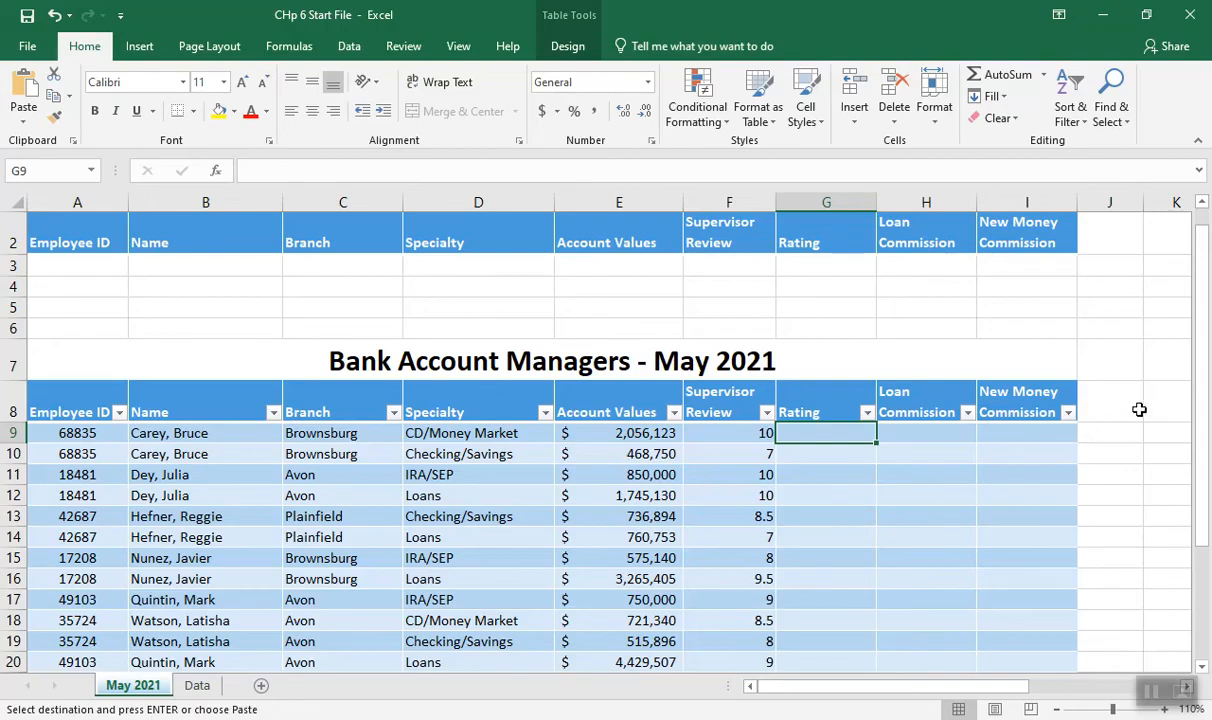
drag(1201, 400, 1201, 388)
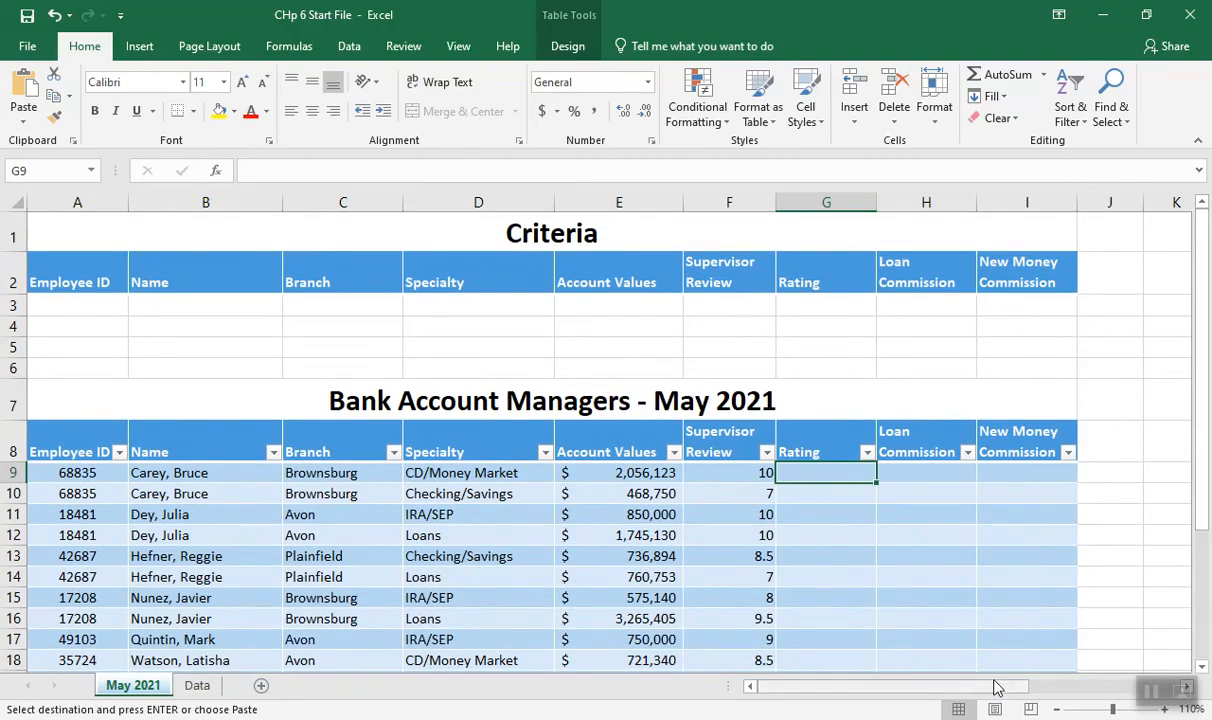
drag(993, 688, 1055, 692)
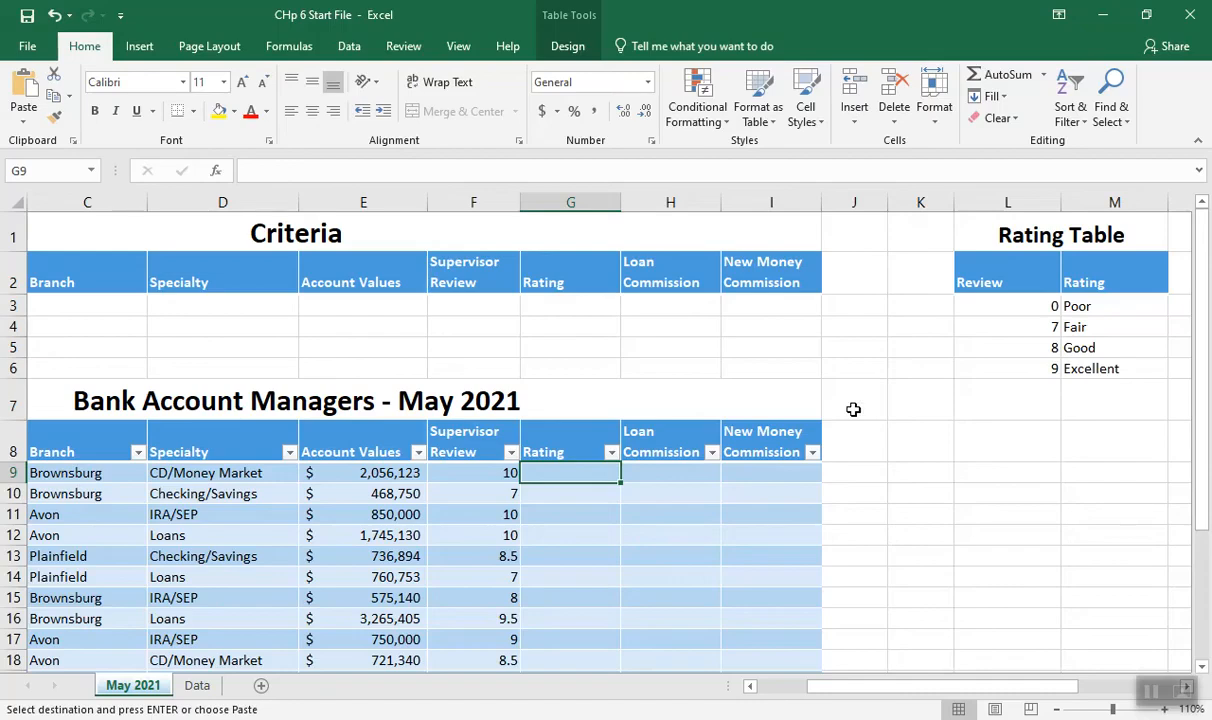
key(Left)
click(565, 474)
key(Left)
key(Left)
key(Left)
key(Left)
key(Left)
key(Left)
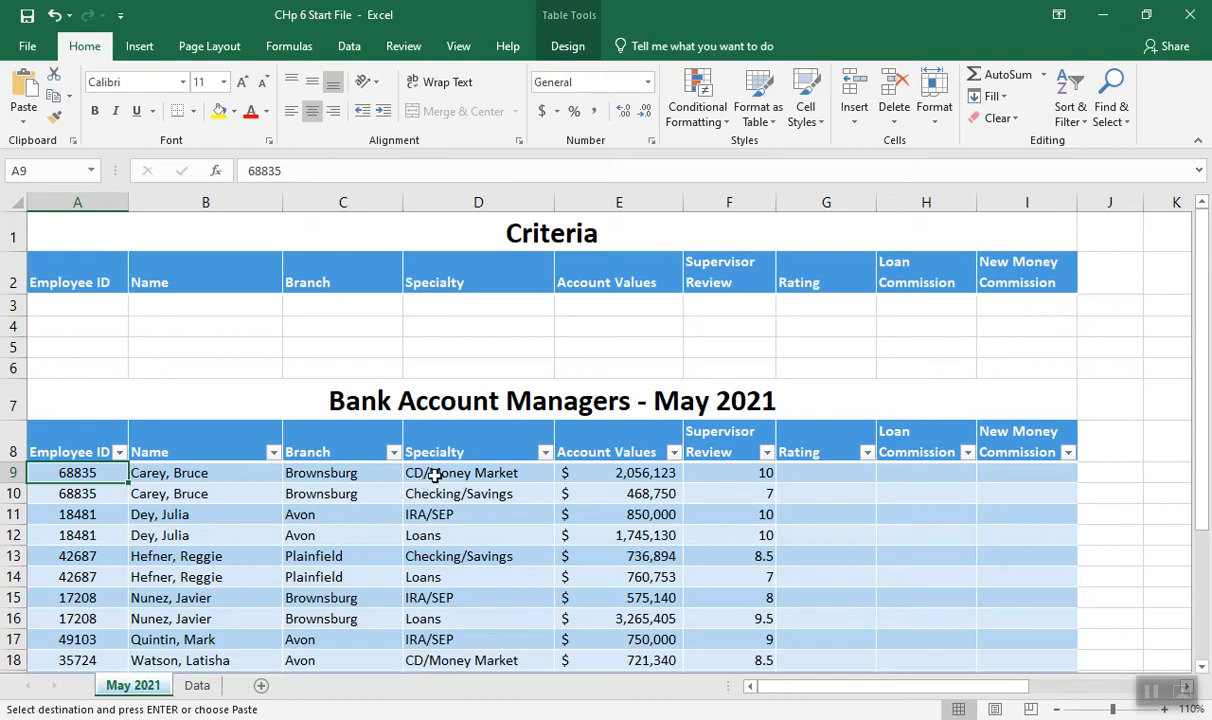
click(709, 475)
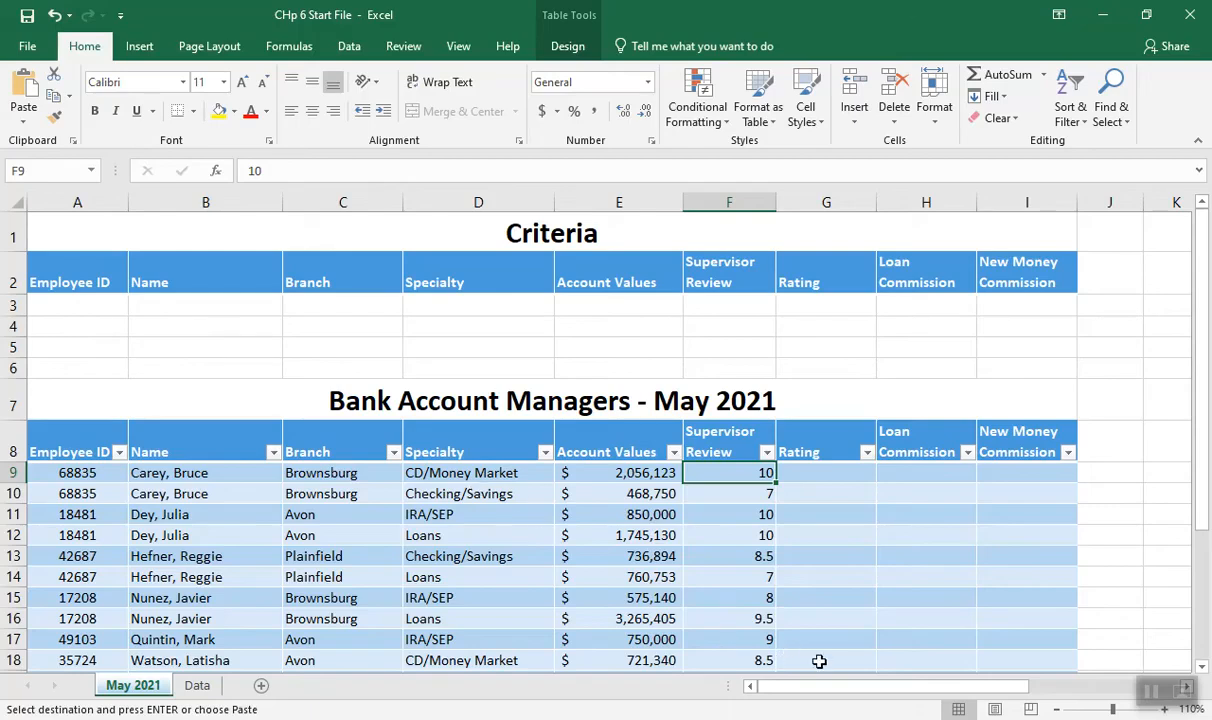
Insert a VLOOKUP function in cell G9 of the Rating column, finding it through the function search
drag(838, 687, 918, 686)
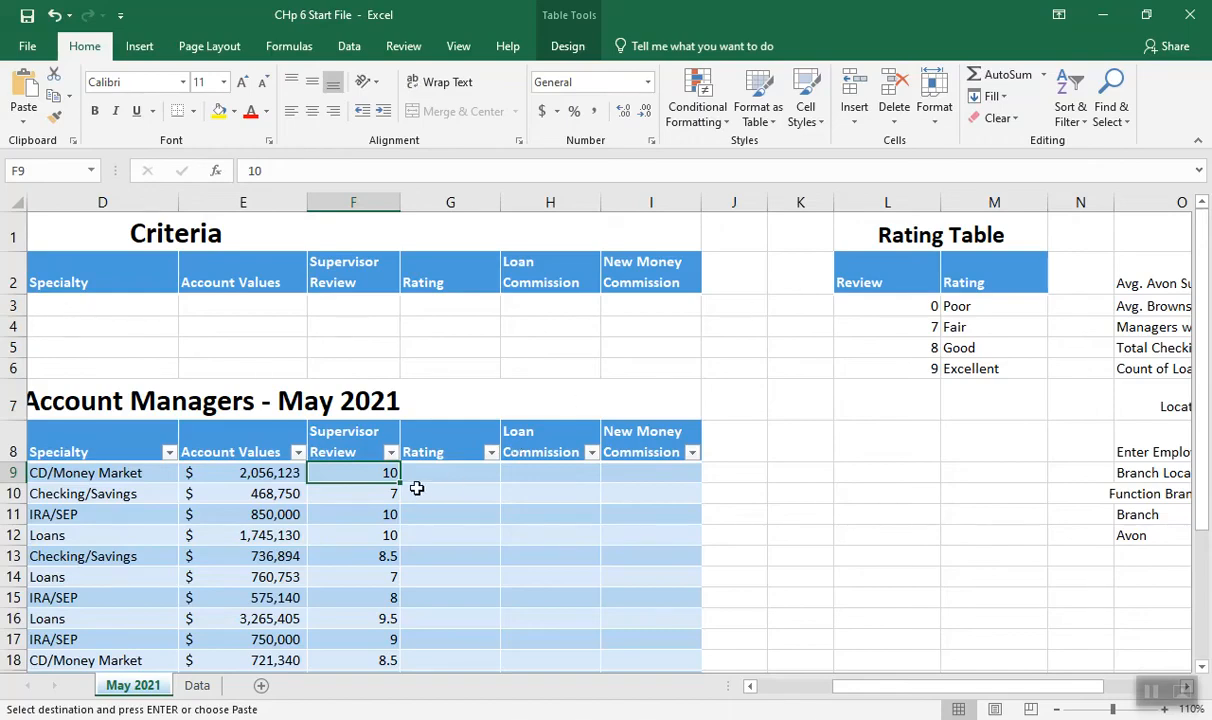
click(422, 472)
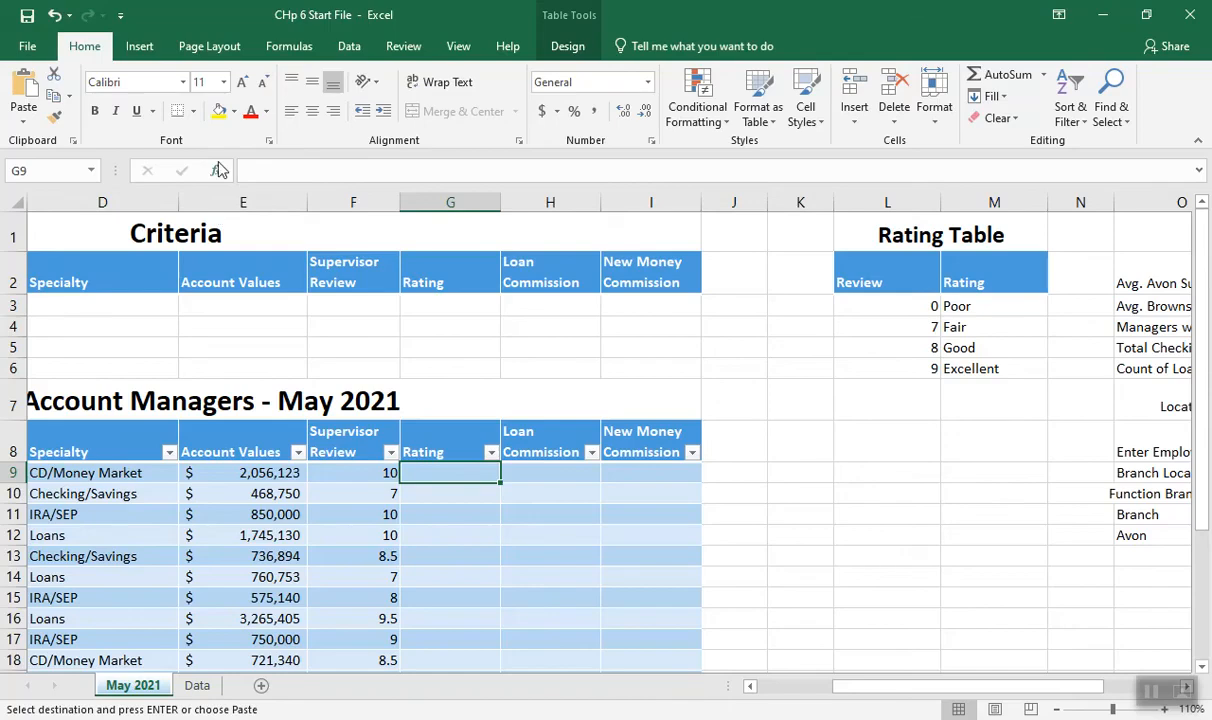
click(216, 172)
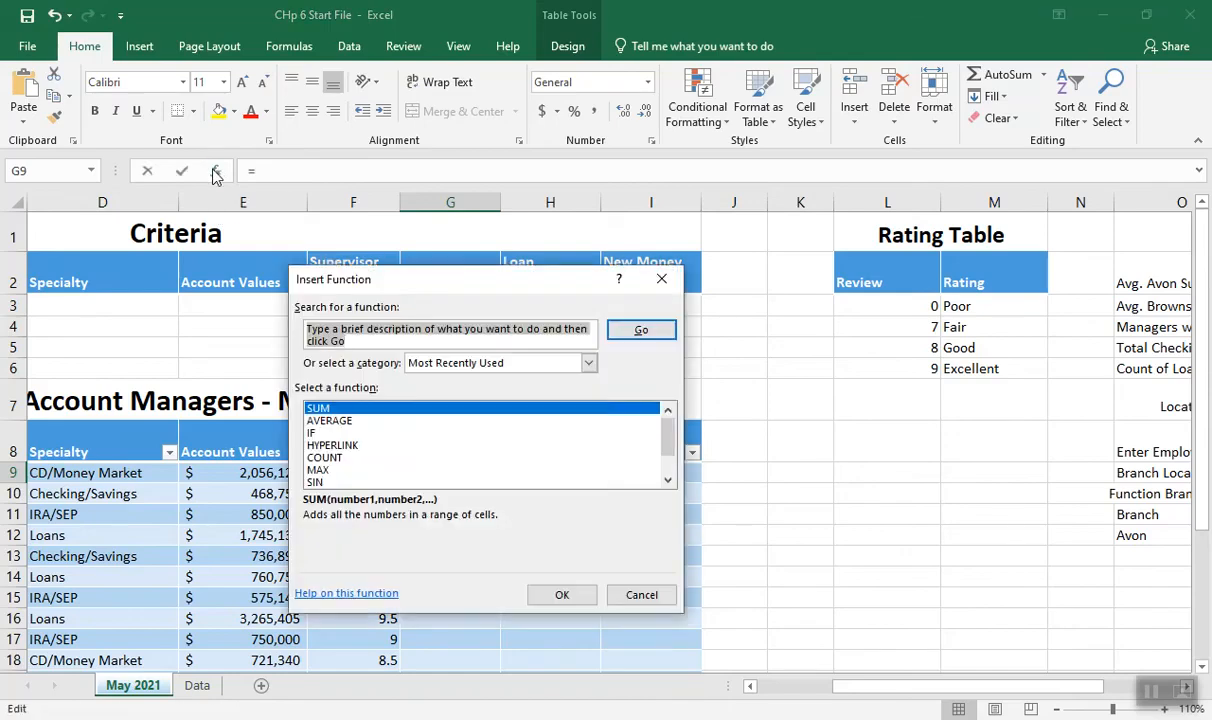
text(vlookup)
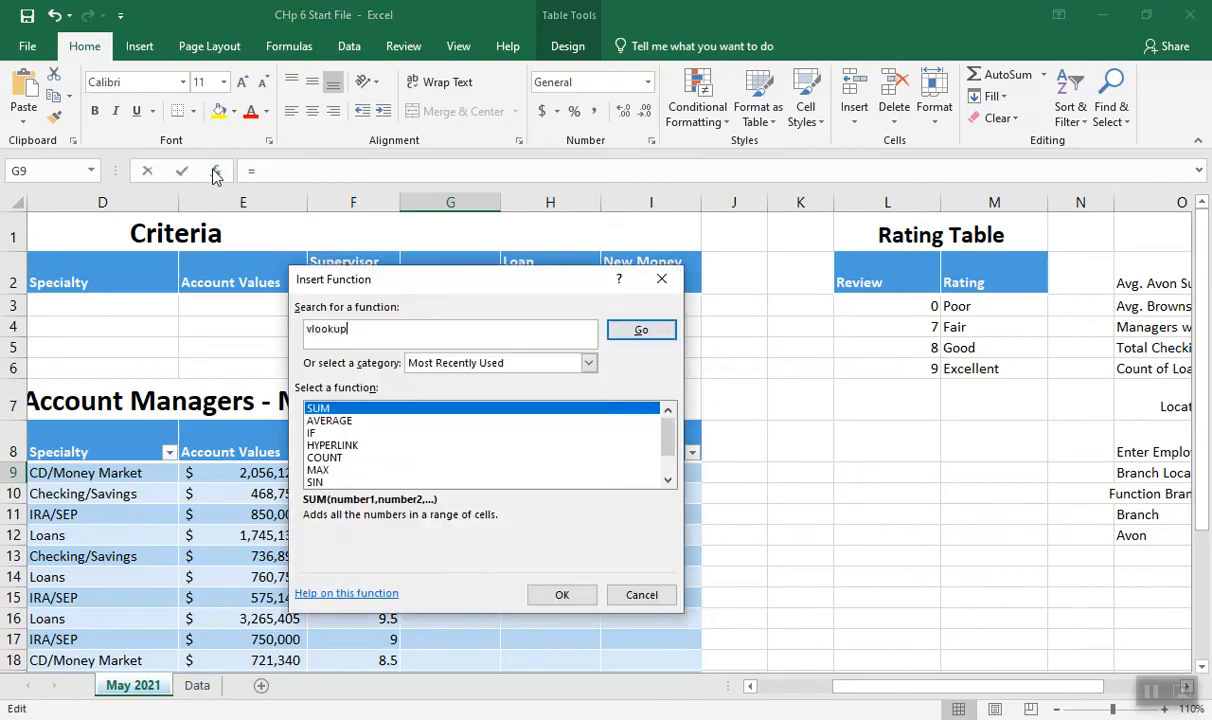
click(634, 335)
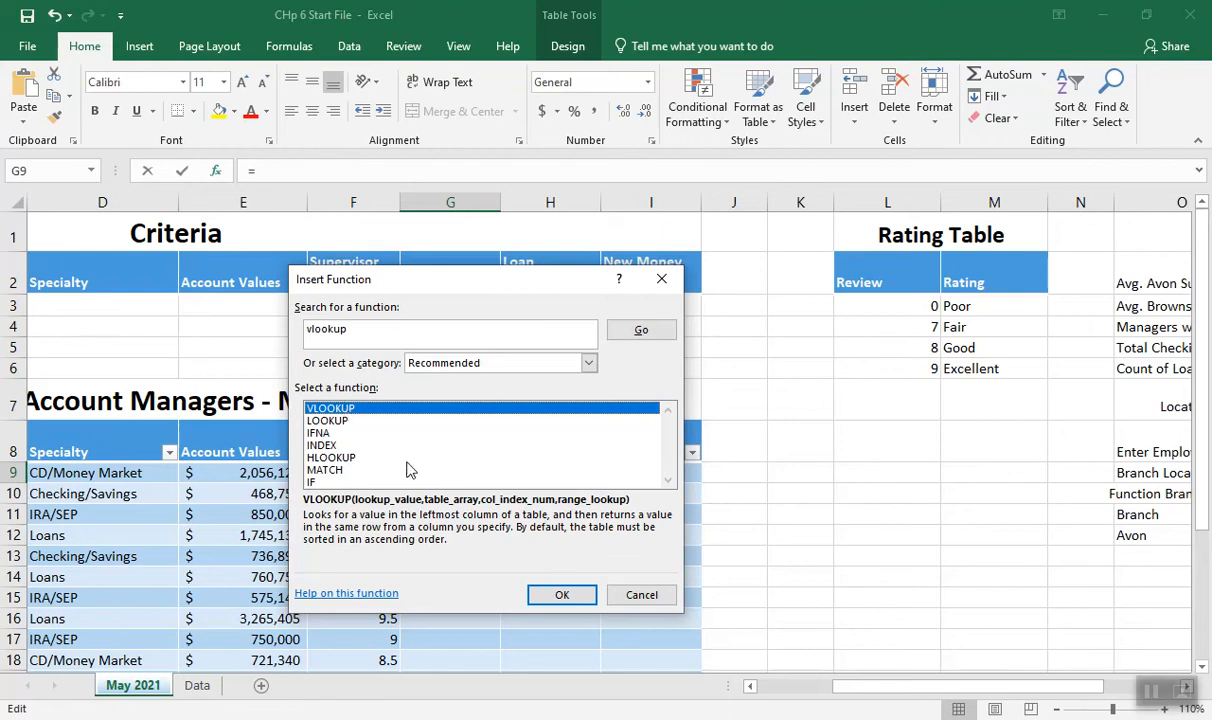
click(555, 595)
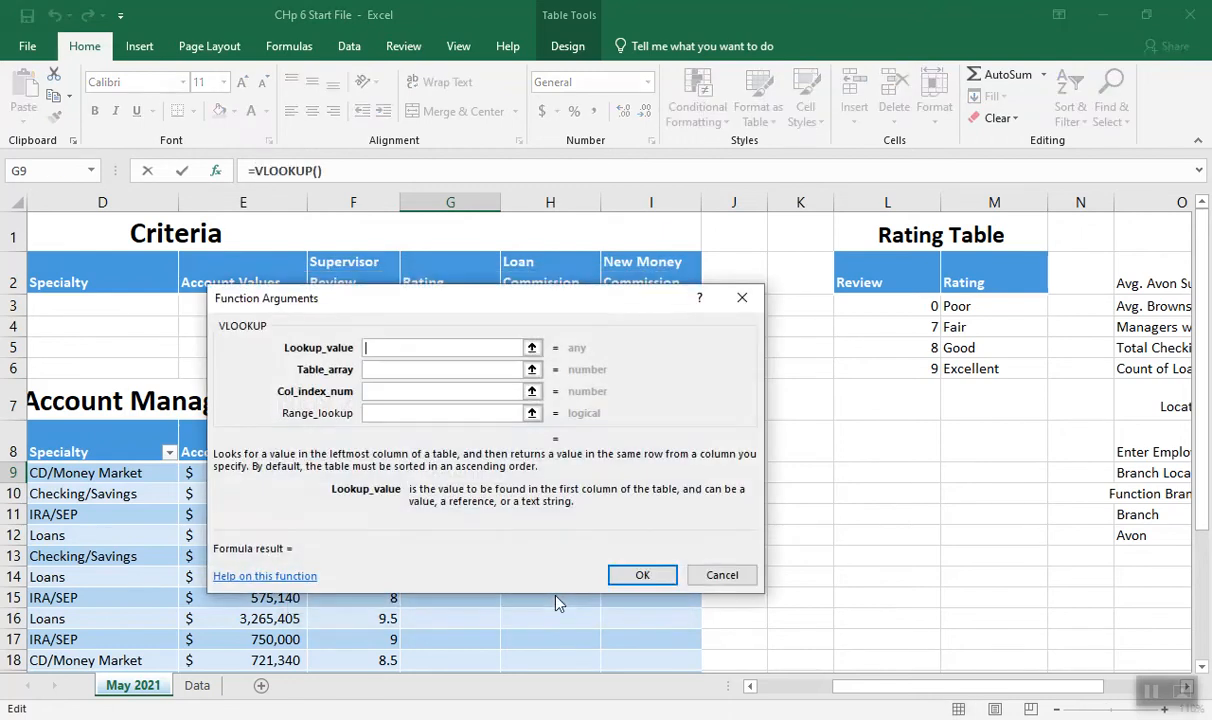
Set the VLOOKUP lookup value to the Supervisor Review in F9, moving the arguments dialog clear of the table
drag(447, 311, 352, 56)
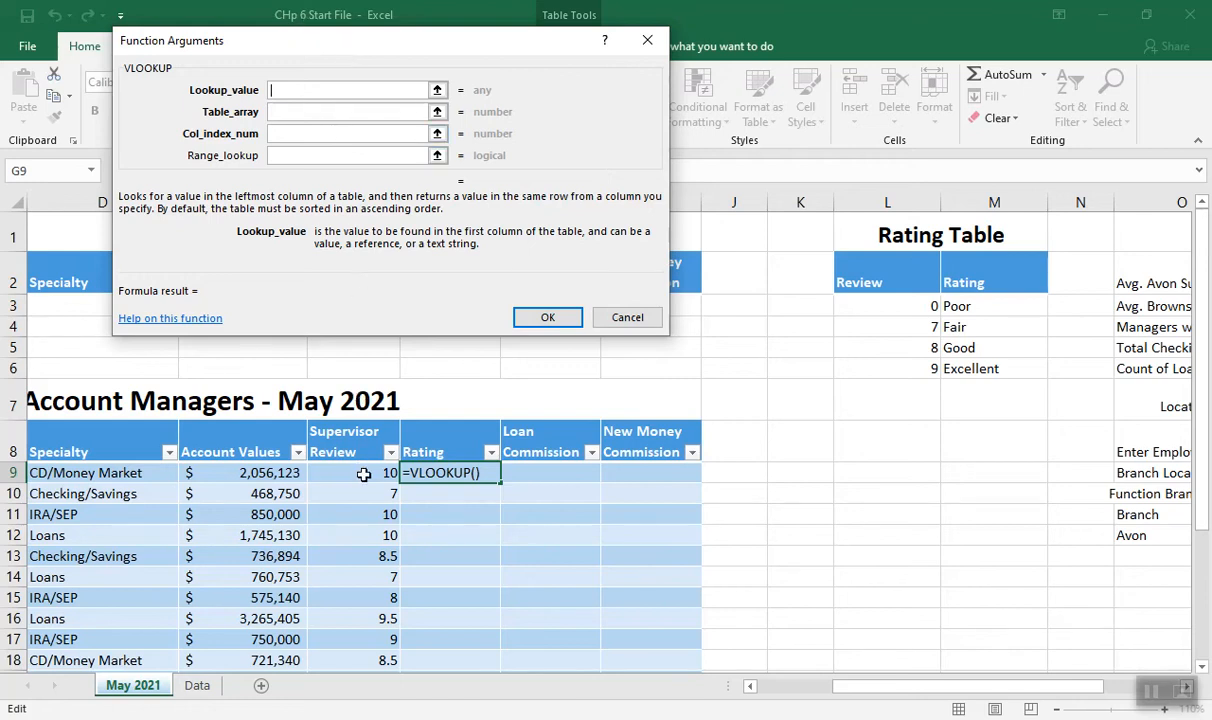
drag(385, 45, 640, 40)
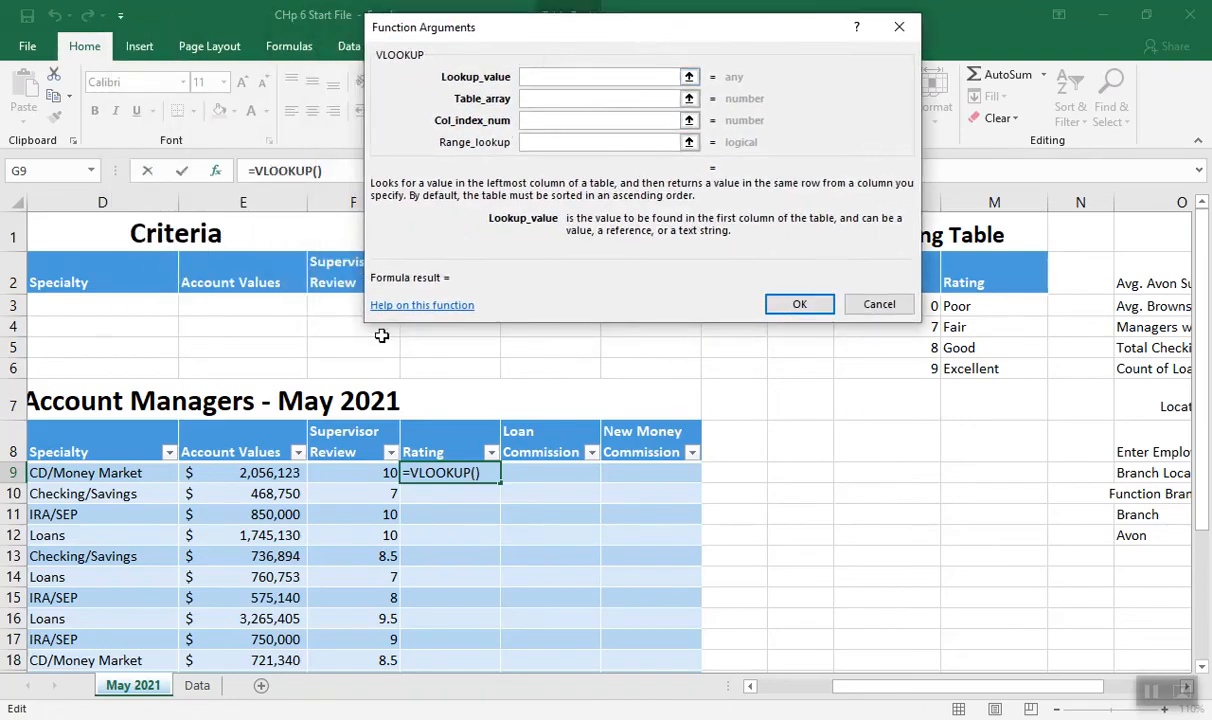
click(340, 475)
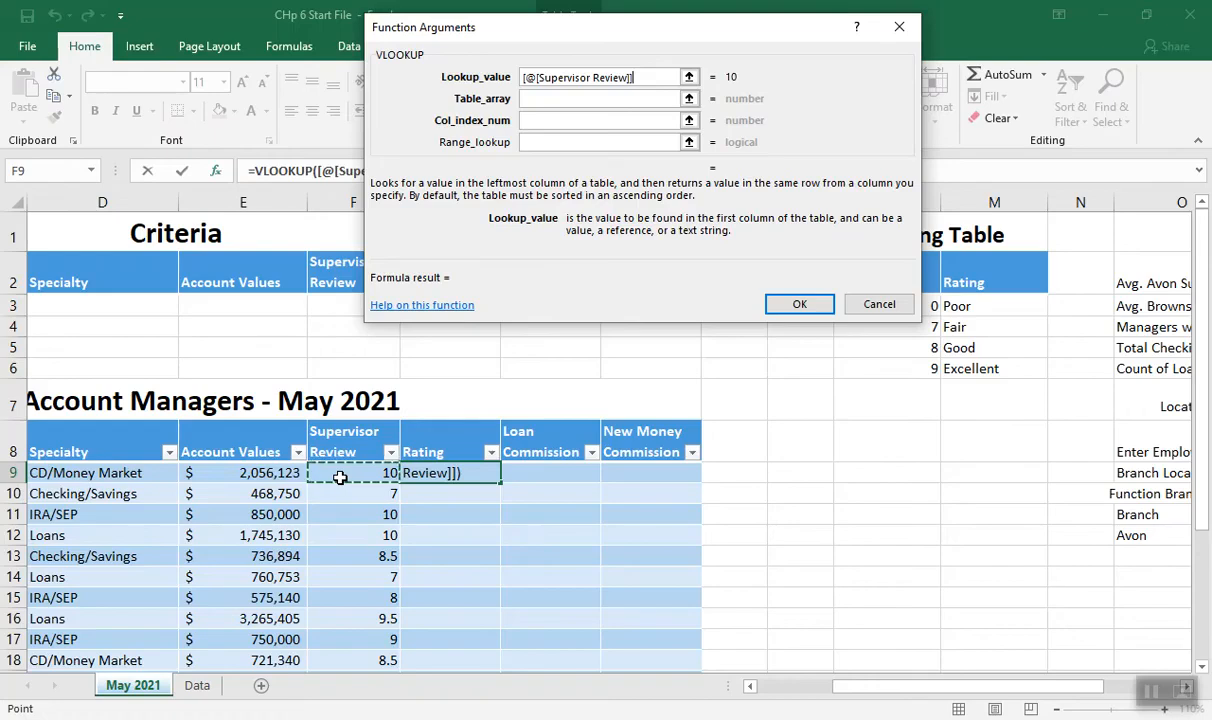
Set the VLOOKUP table array to the Rating Table range L3:M6 as the absolute reference $L$3:$M$6
click(528, 99)
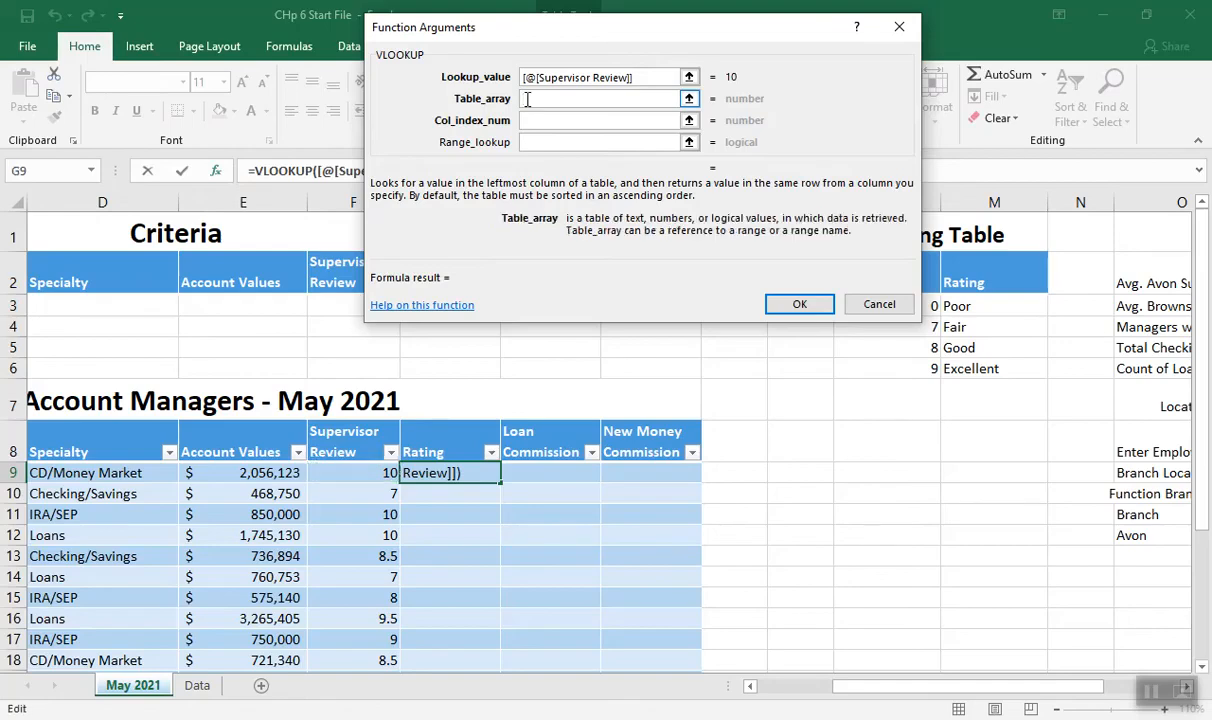
mouse_move(852, 686)
mouse_down()
mouse_move(822, 705)
mouse_move(864, 694)
mouse_up()
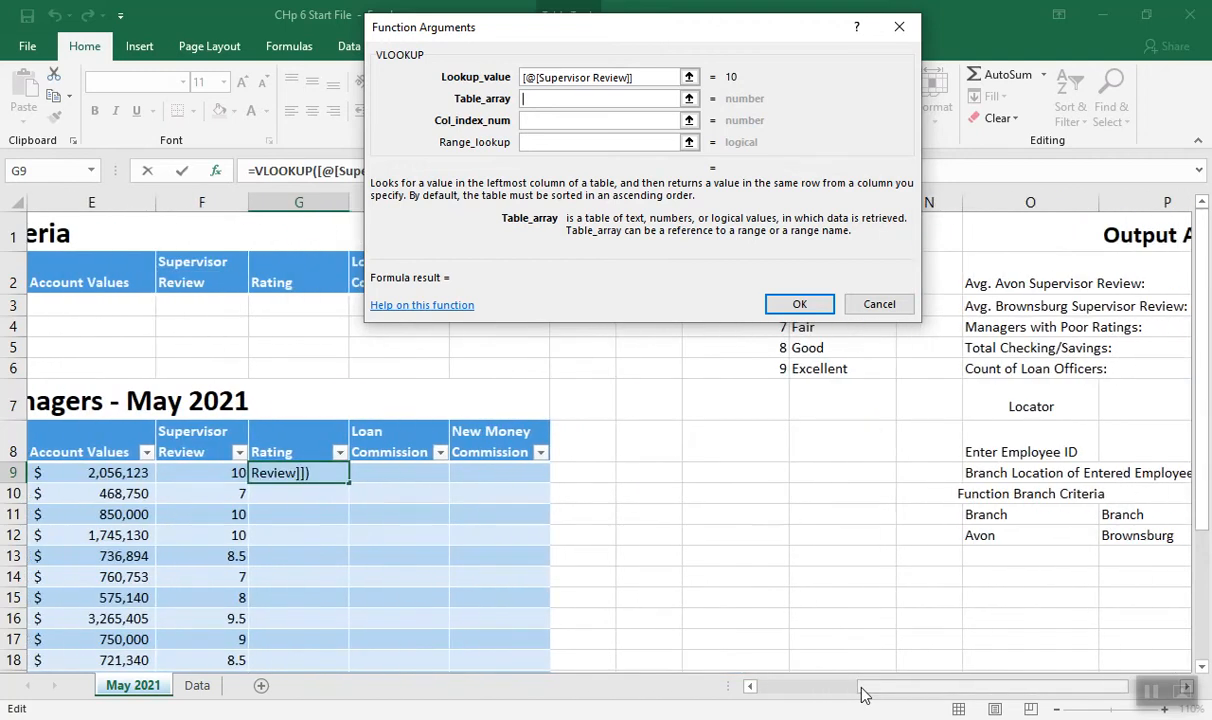
drag(668, 30, 349, 23)
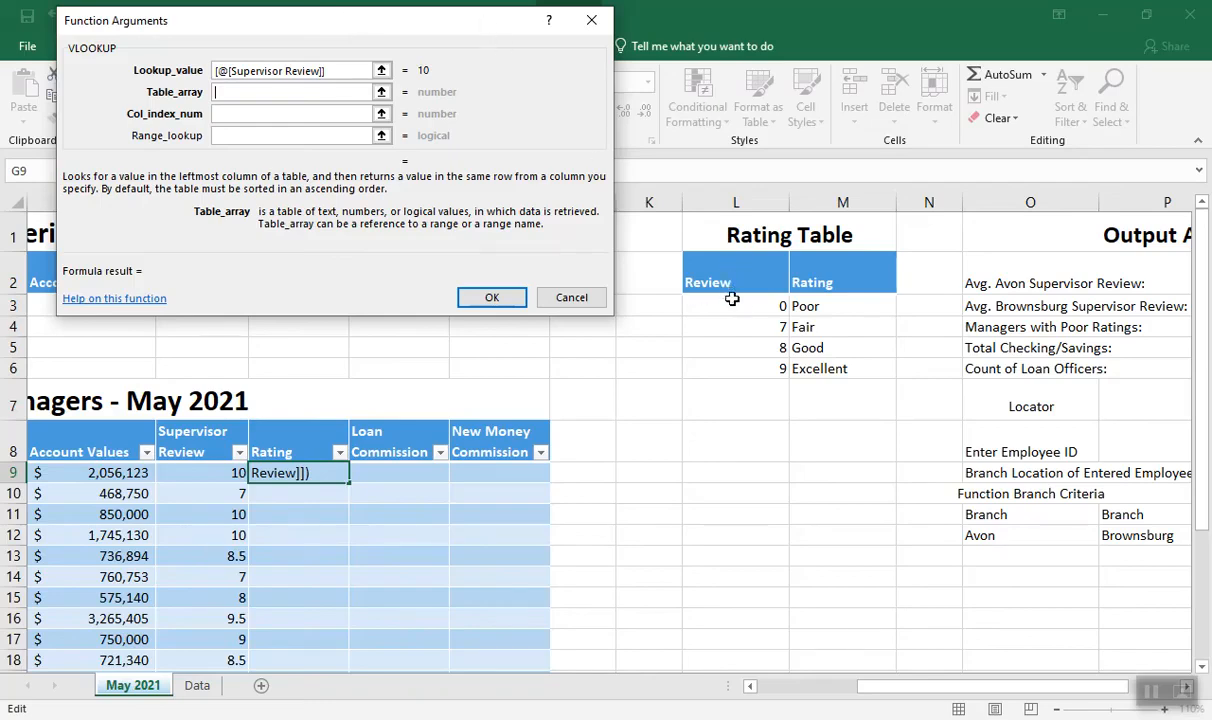
drag(745, 308, 820, 368)
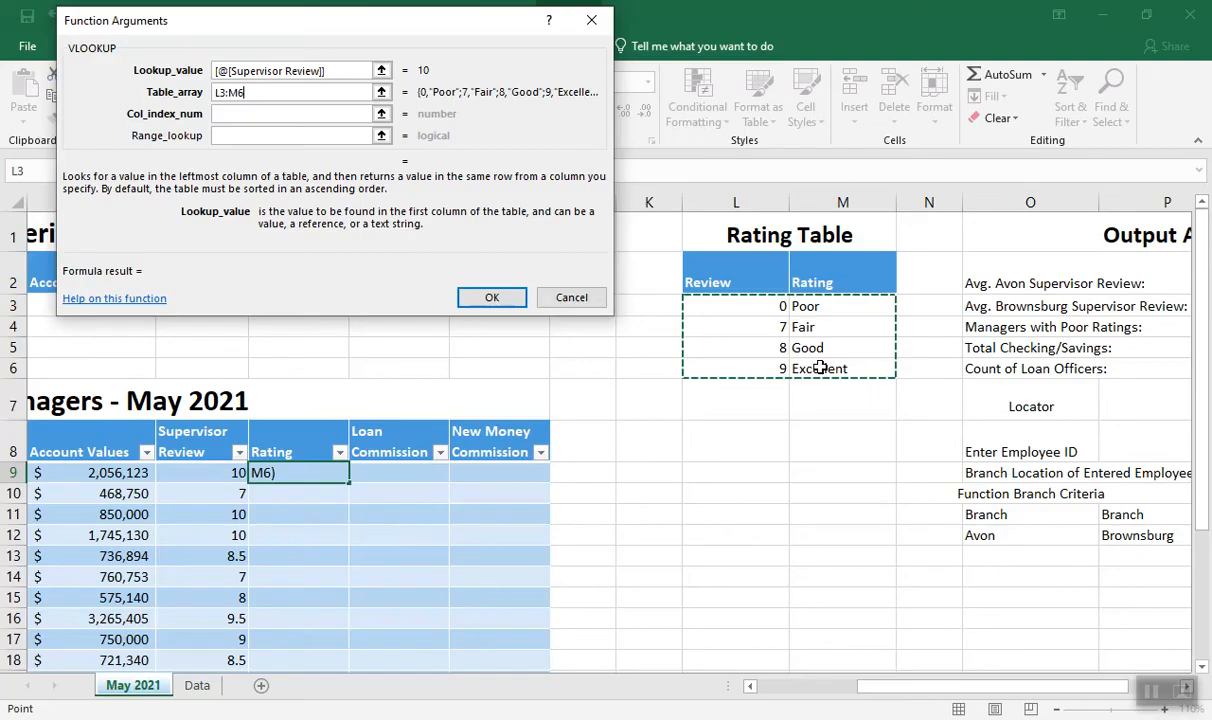
key(F4)
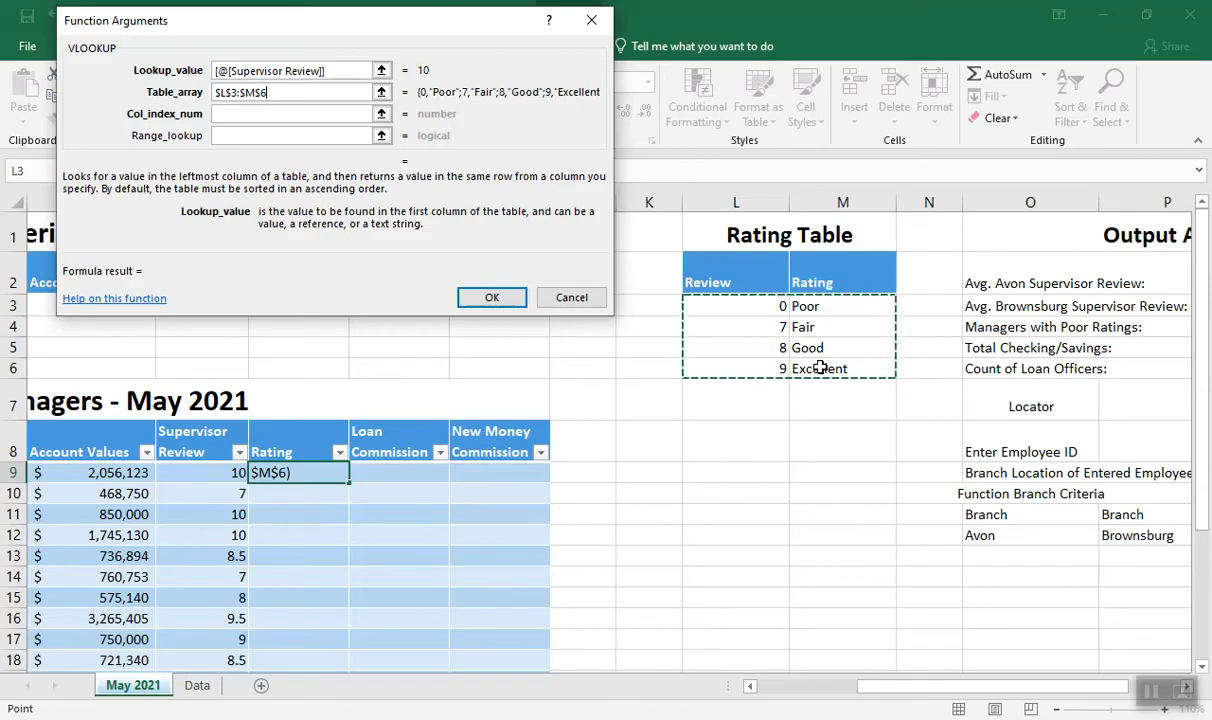
Set the VLOOKUP column index to 2, leave the range lookup empty, and enter the formula in the Rating column
click(237, 113)
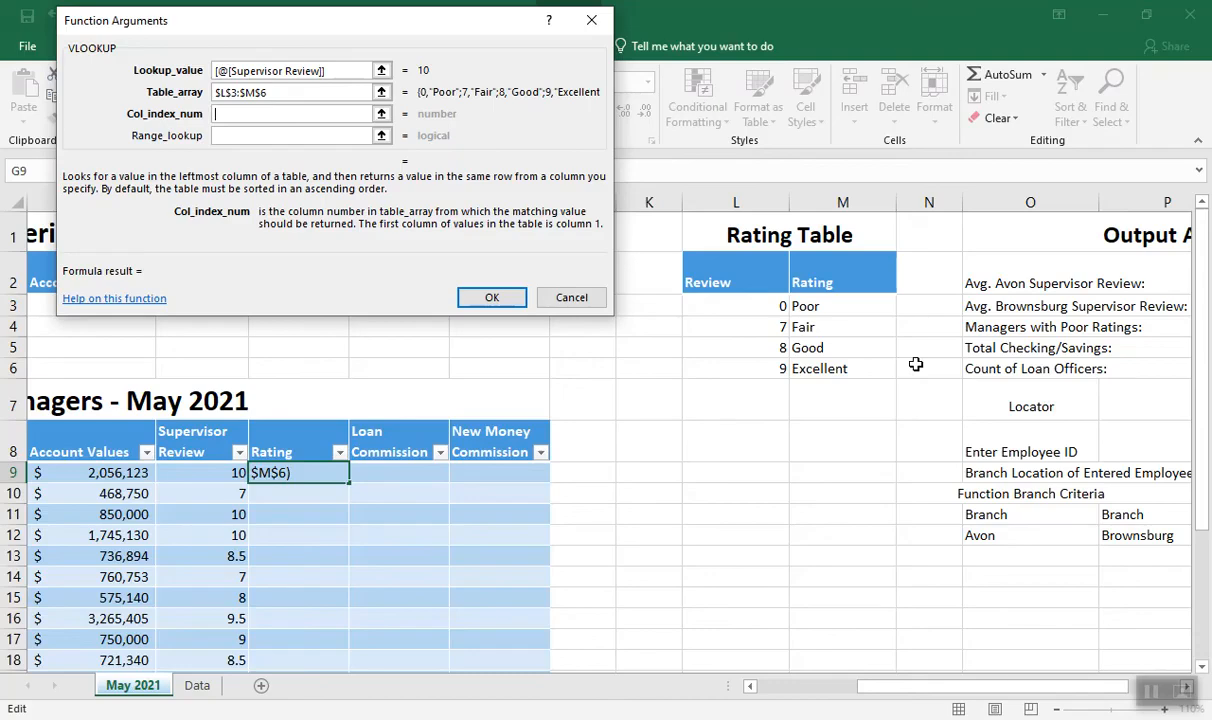
text(2)
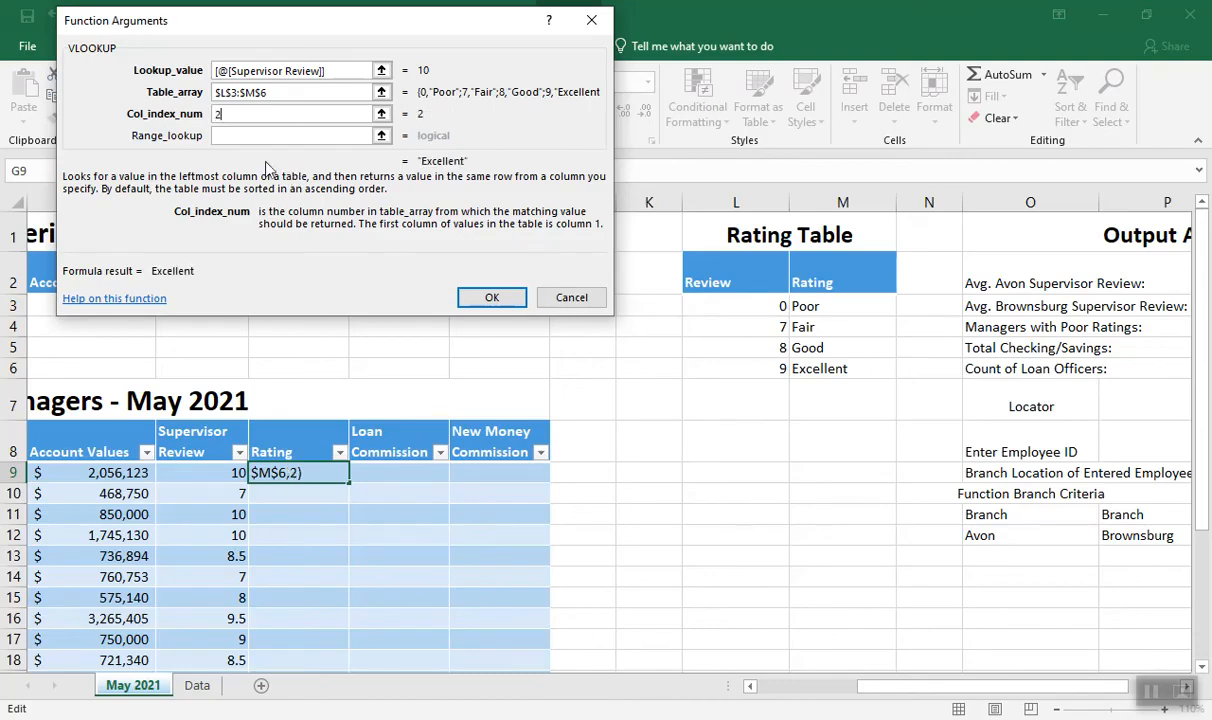
click(242, 137)
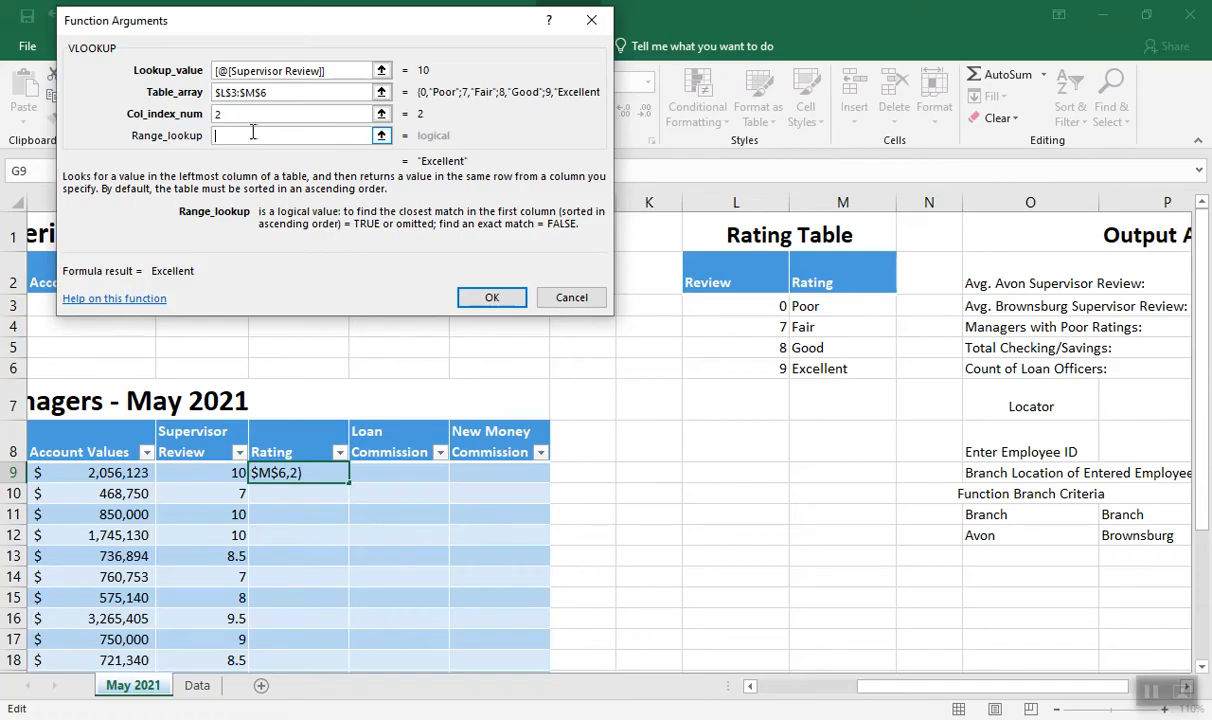
click(492, 299)
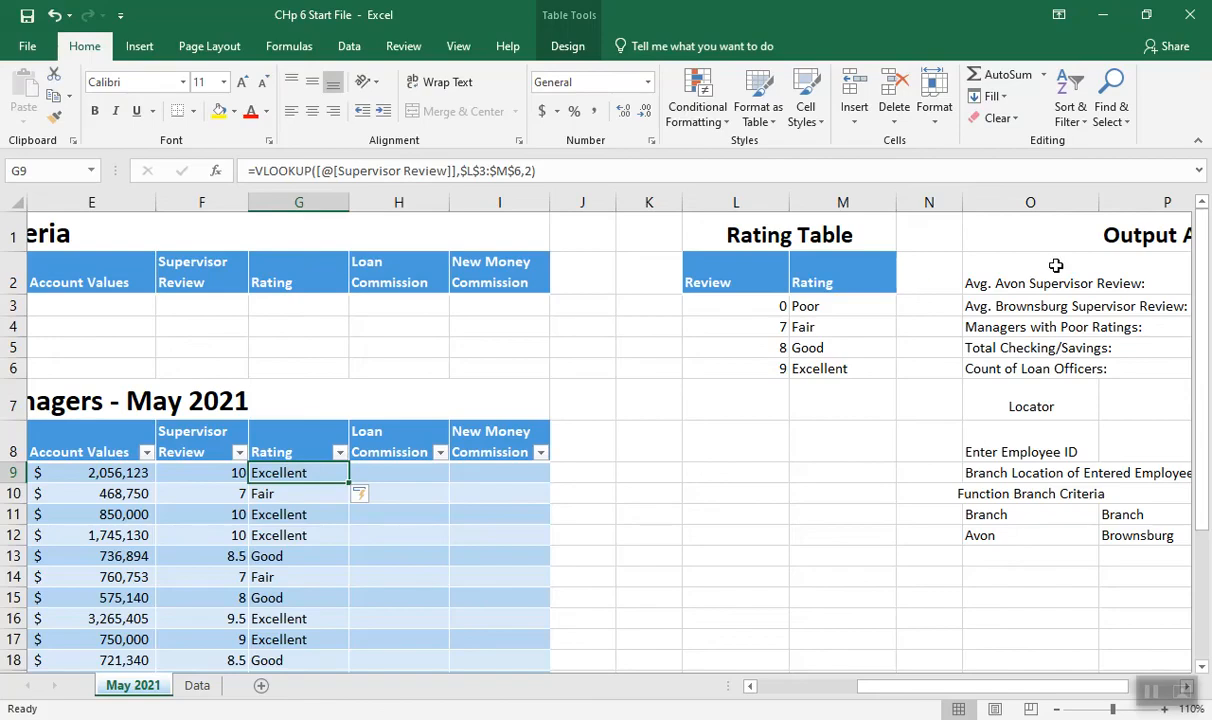
Insert an IF function in cell H9 of the Loan Commission column, finding it through the function search
drag(1203, 262, 1205, 330)
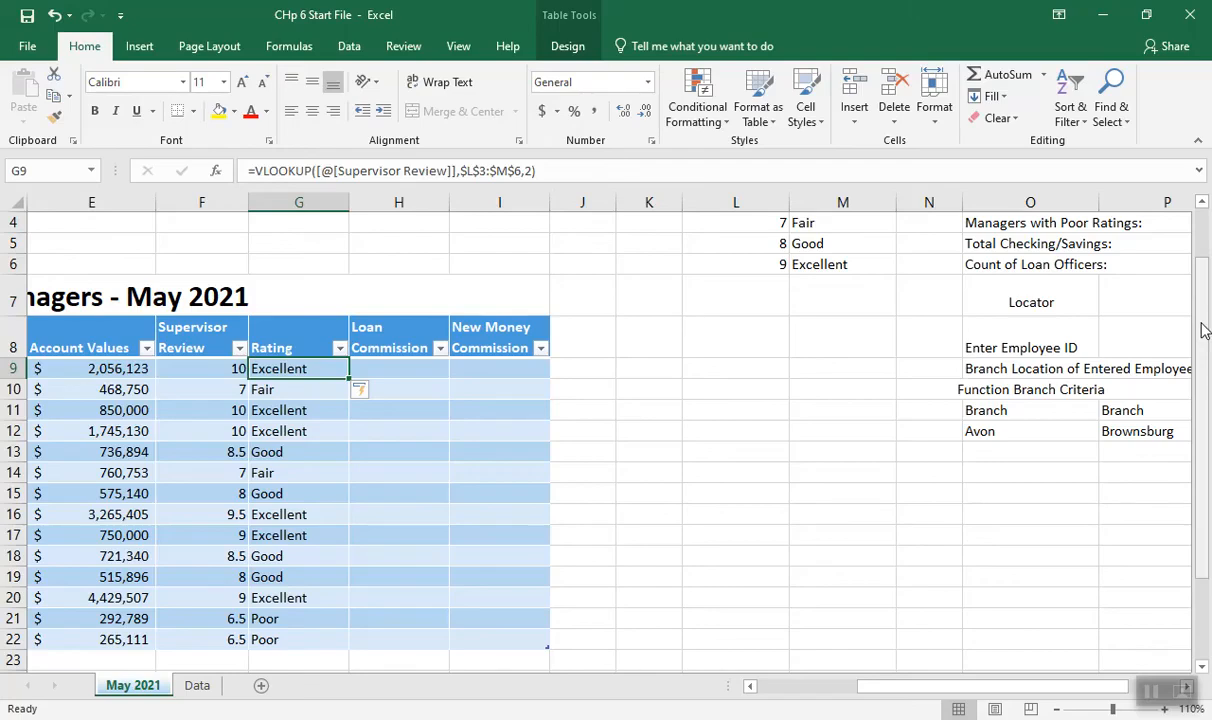
click(394, 372)
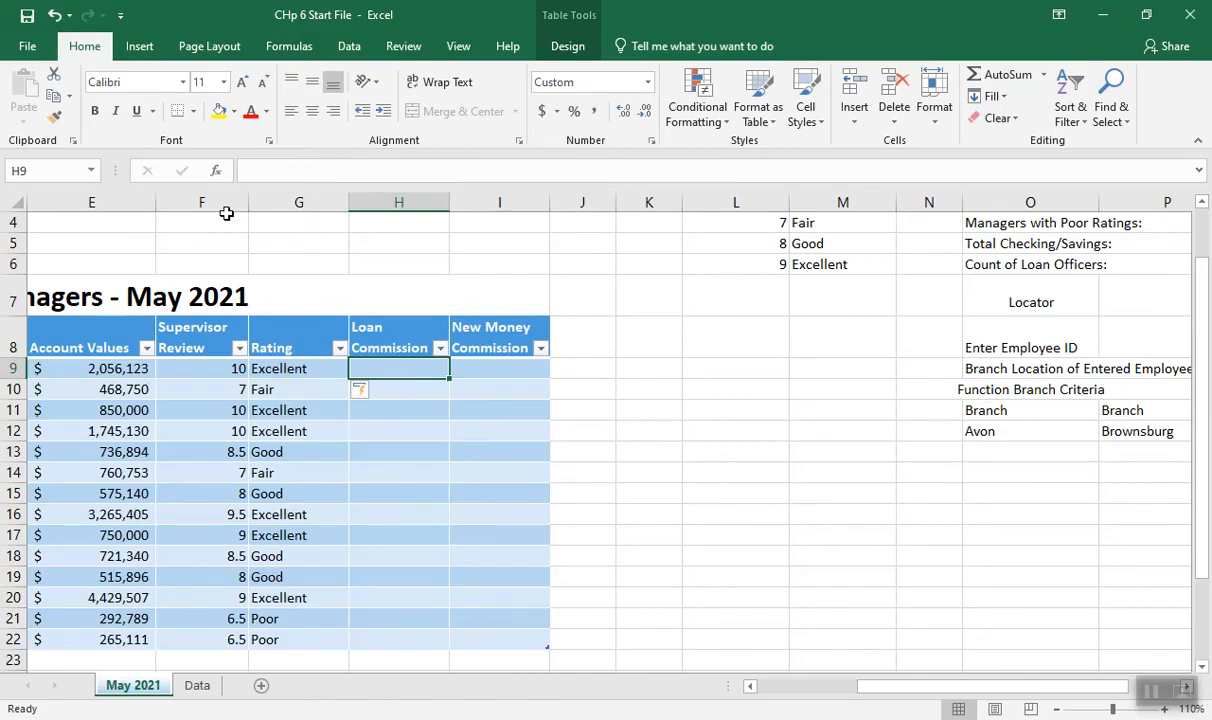
click(213, 171)
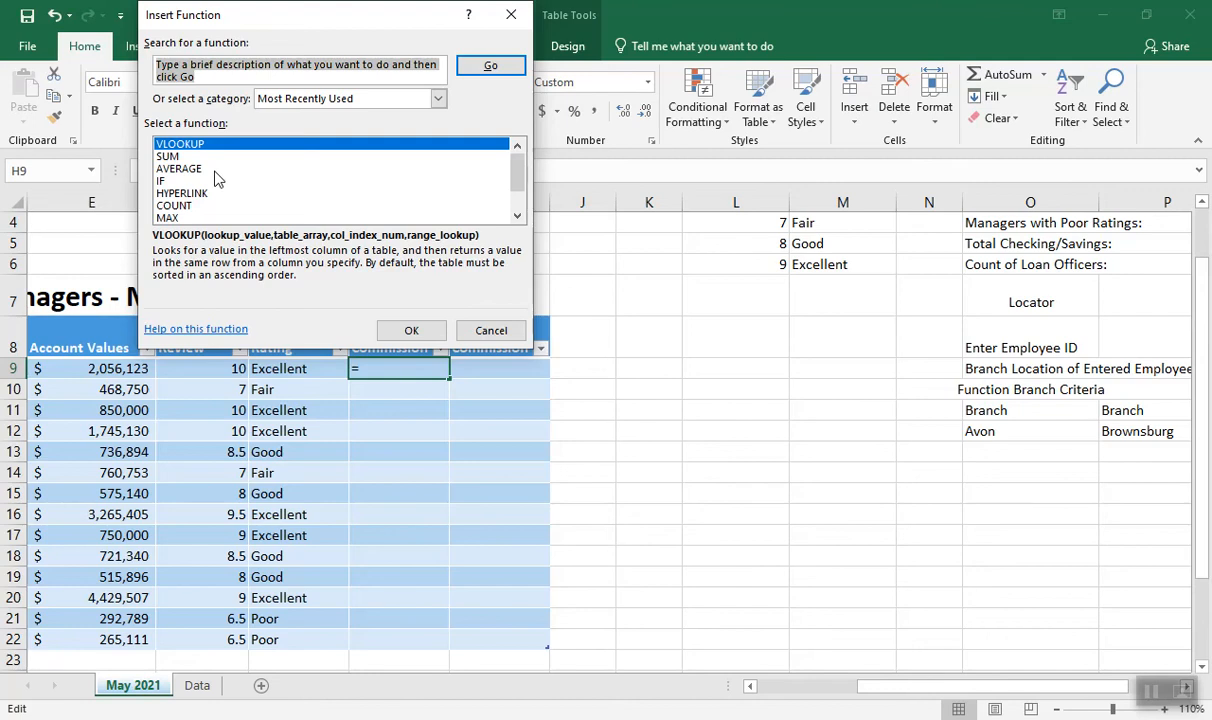
text(if)
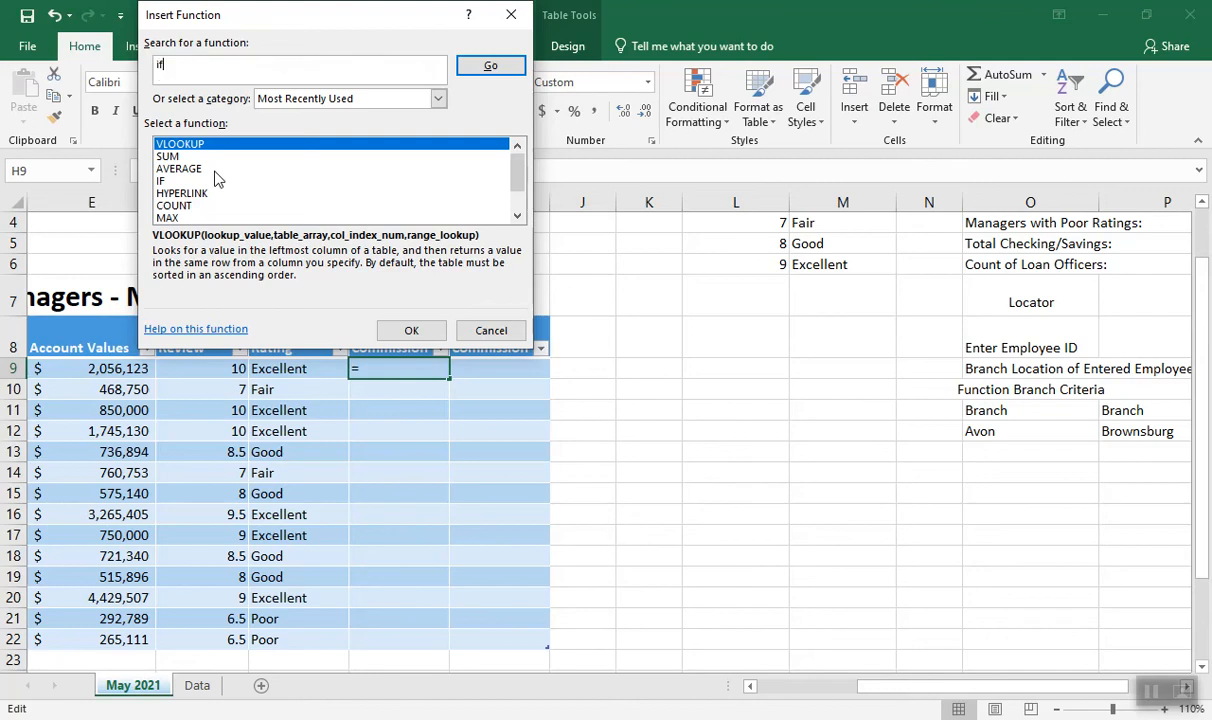
click(479, 68)
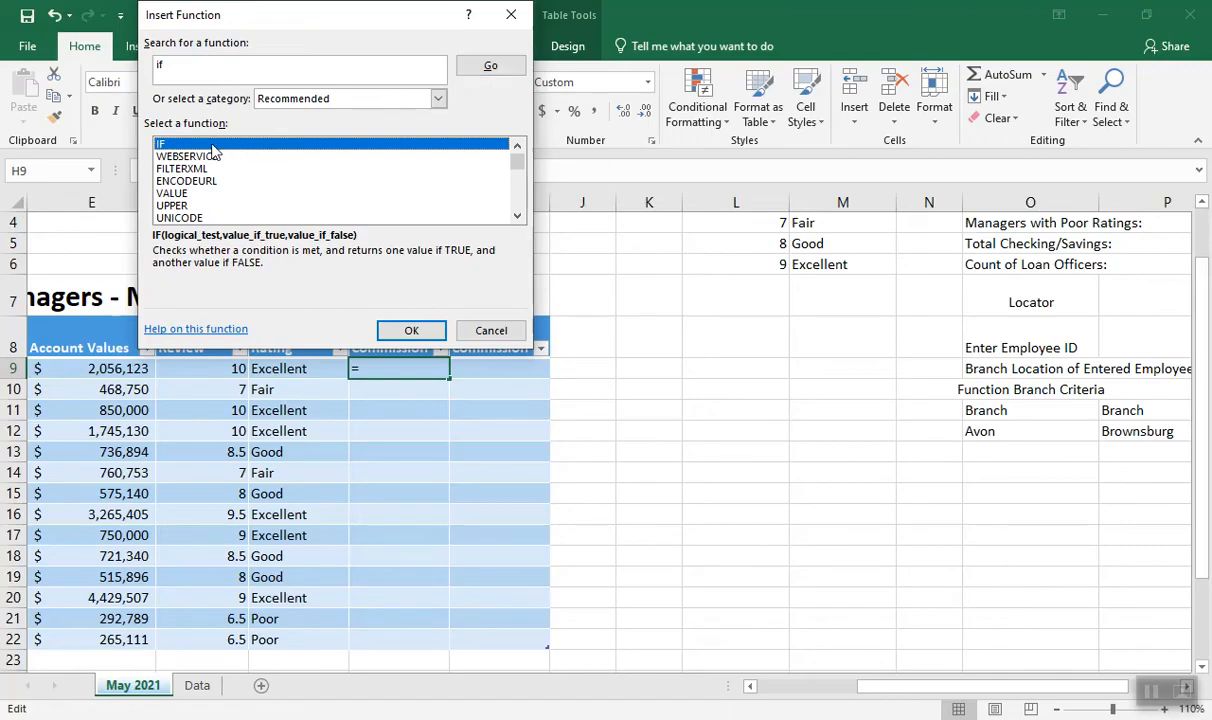
click(411, 331)
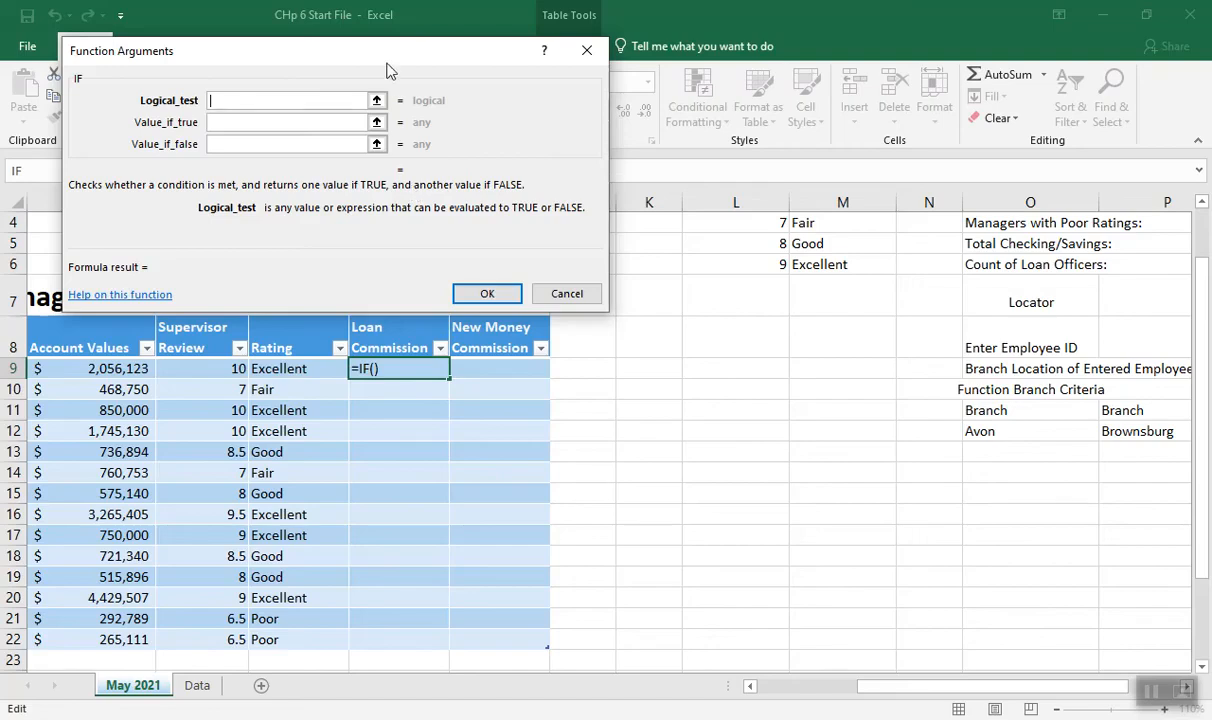
Set the IF logical test to the Specialty header cell D8 being equal to "Loans"
drag(379, 56, 476, 75)
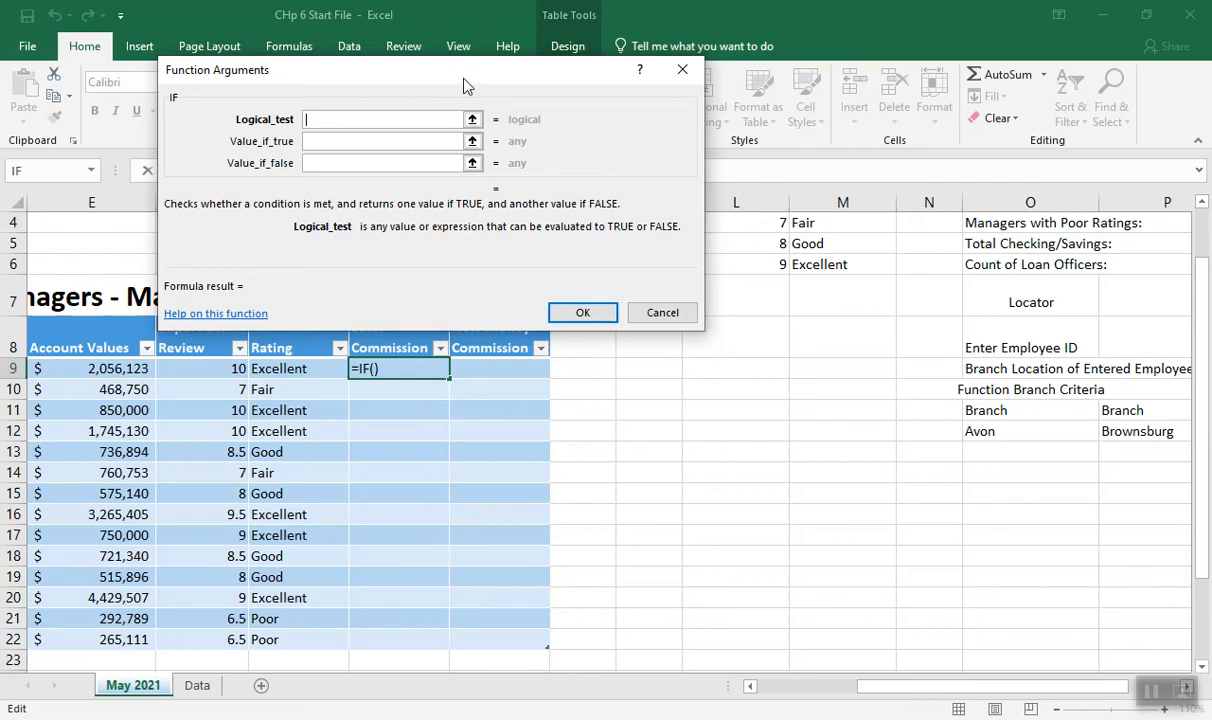
drag(464, 84, 580, 84)
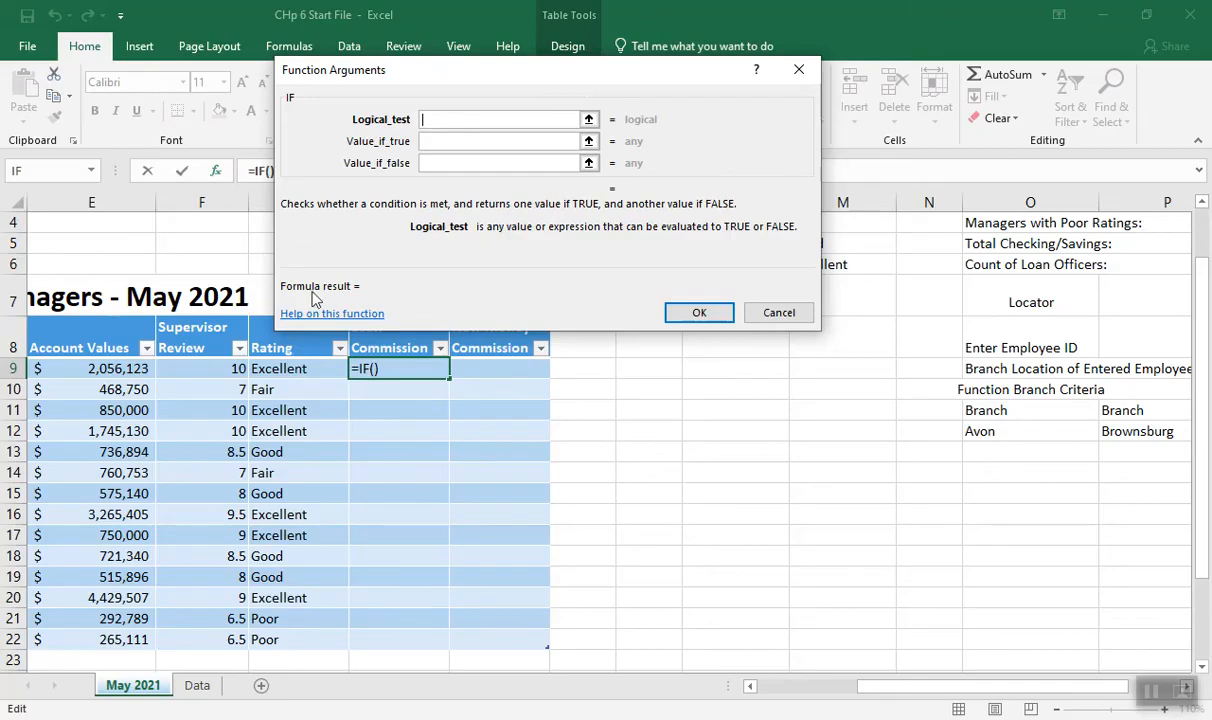
click(766, 686)
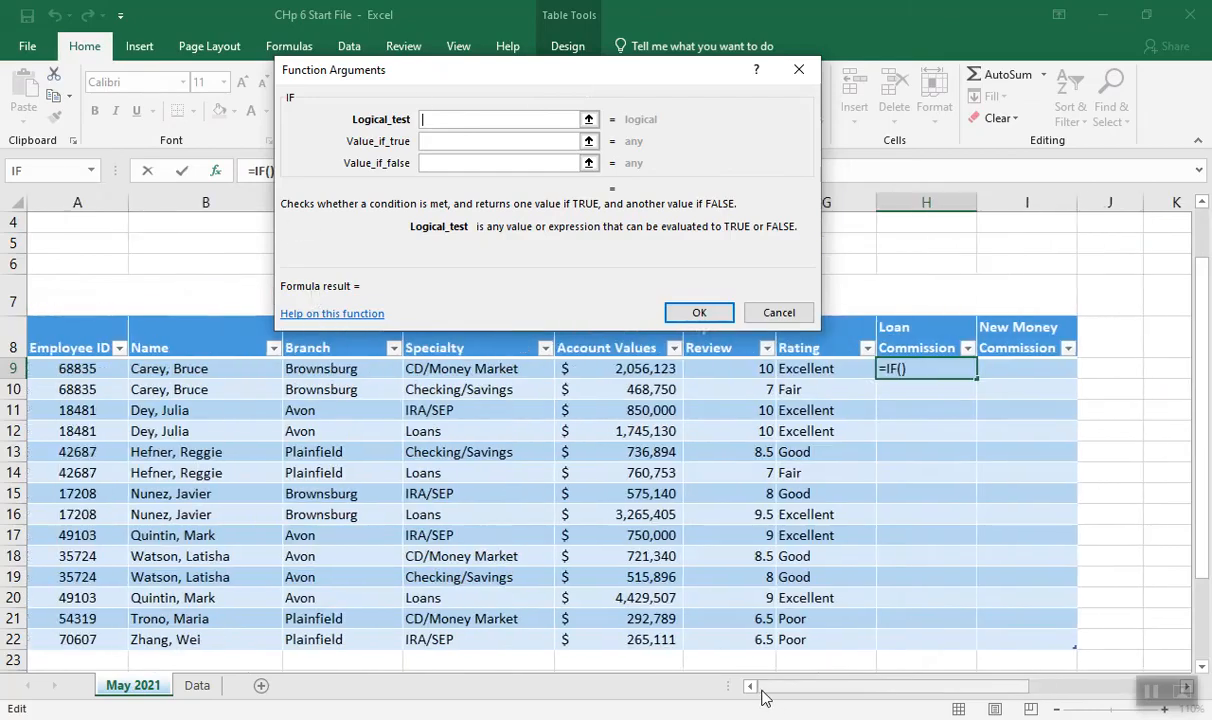
click(448, 353)
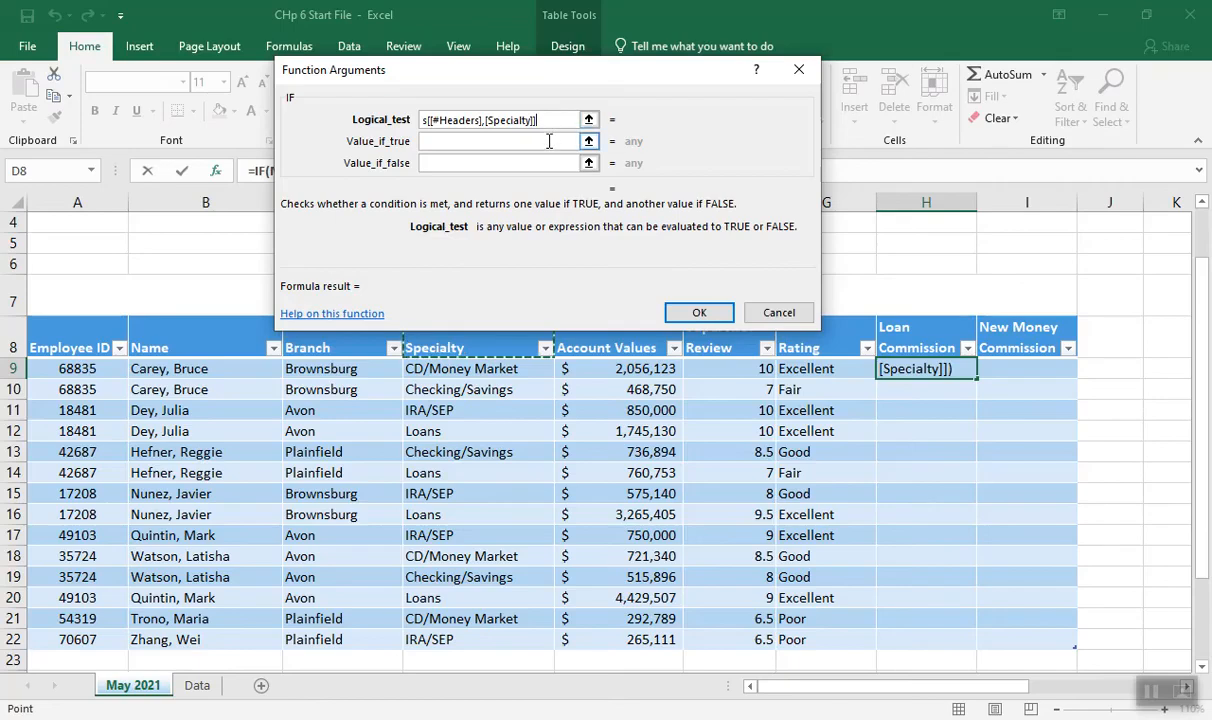
text(=)
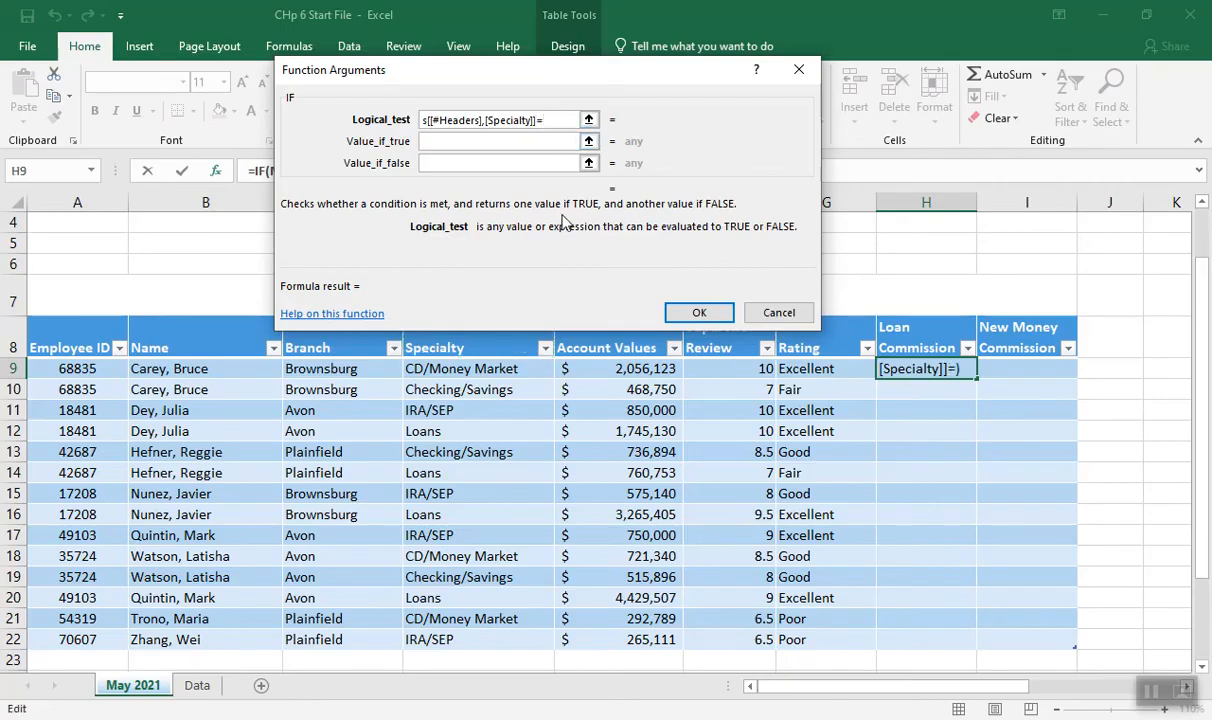
text("Loans")
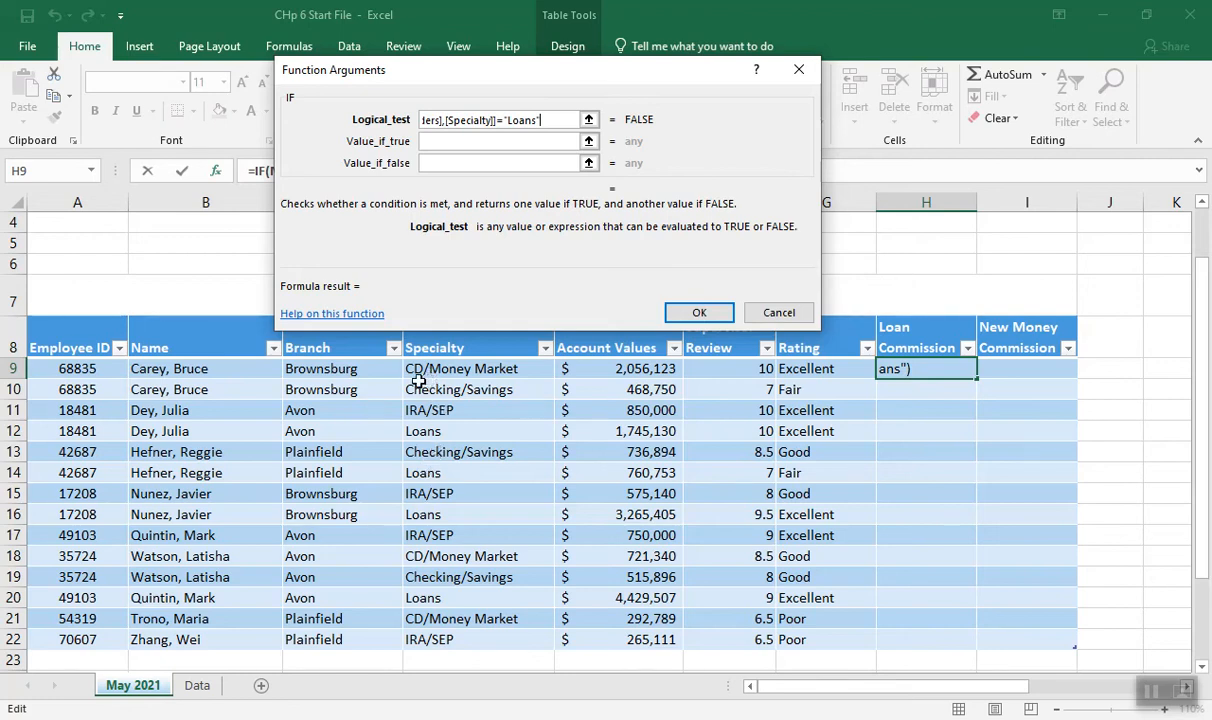
Set the IF value if true to the row's Account Values cell E9 multiplied by .0025
click(428, 145)
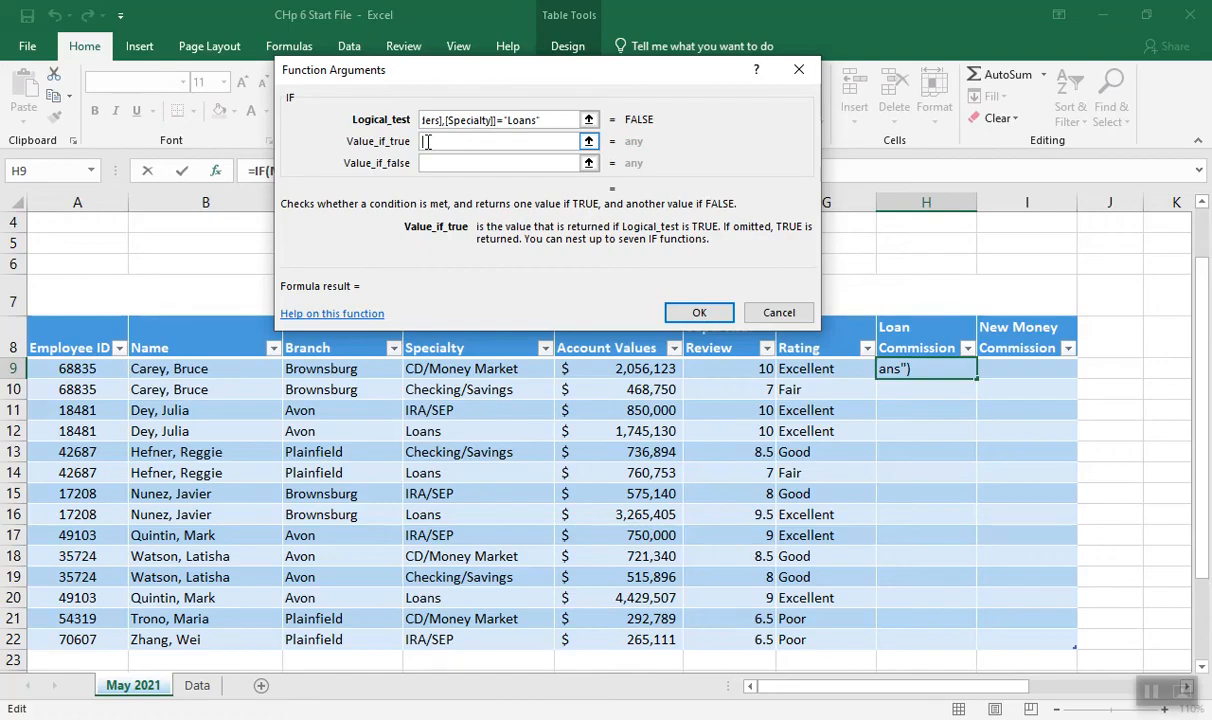
click(590, 348)
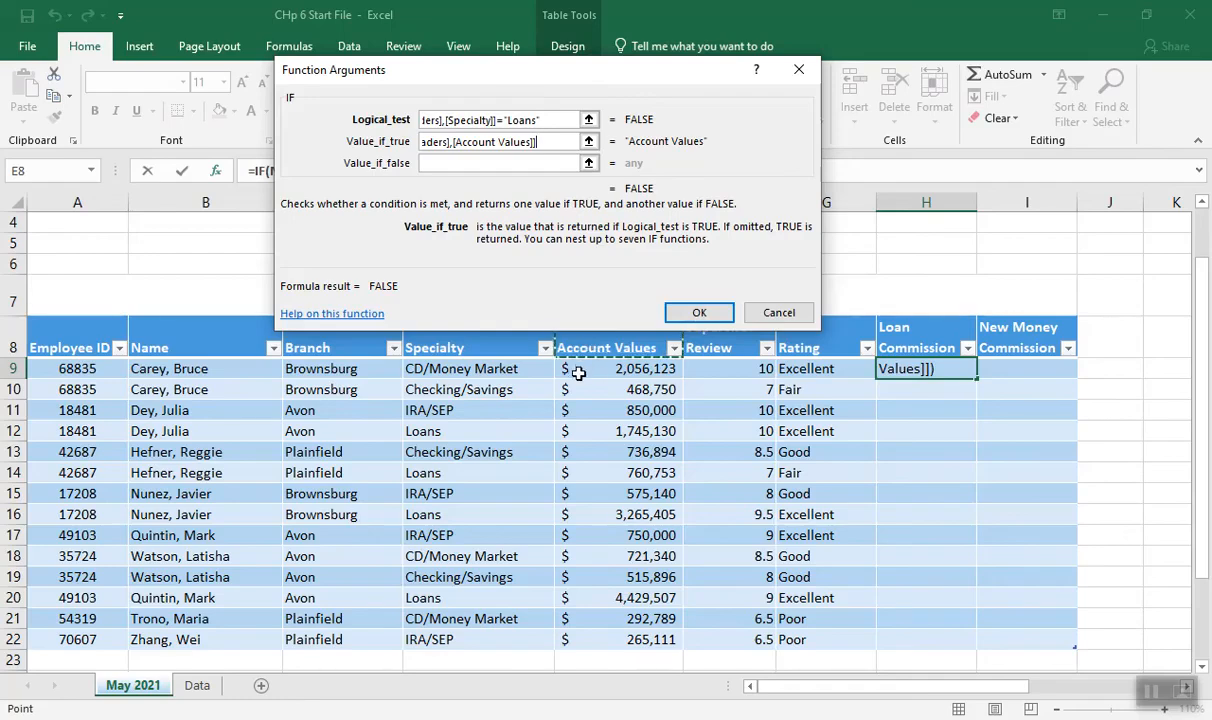
click(581, 373)
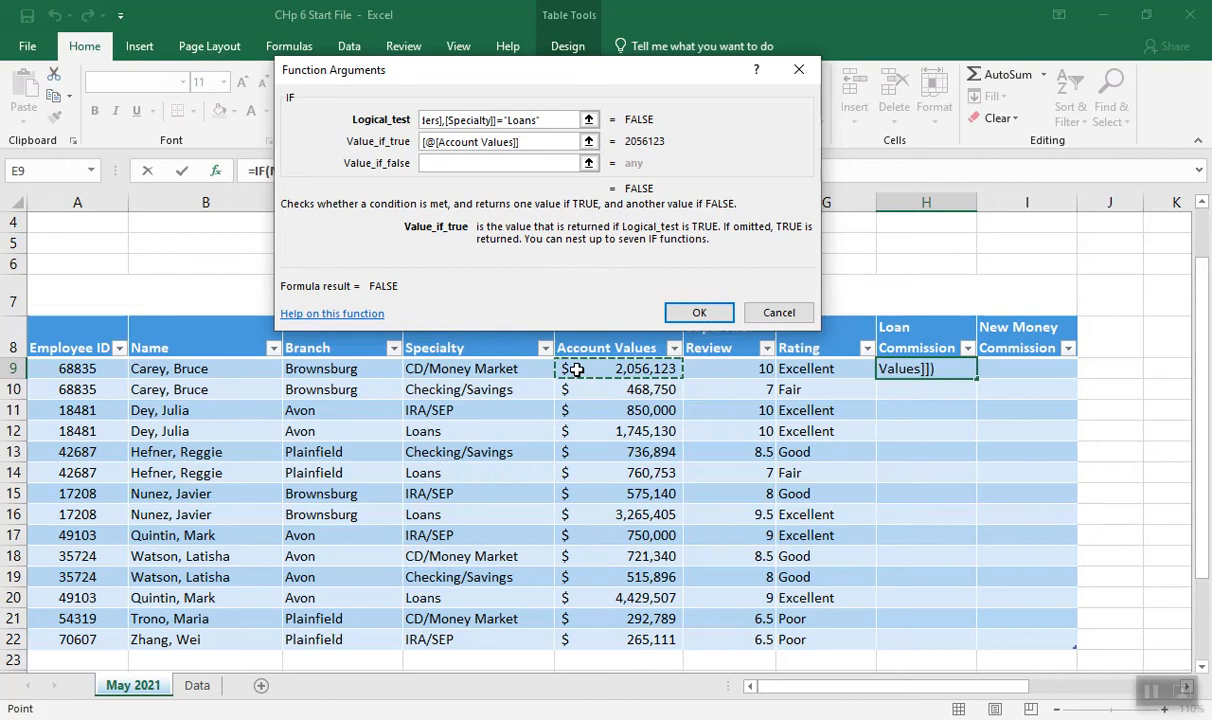
text(*)
text(0025)
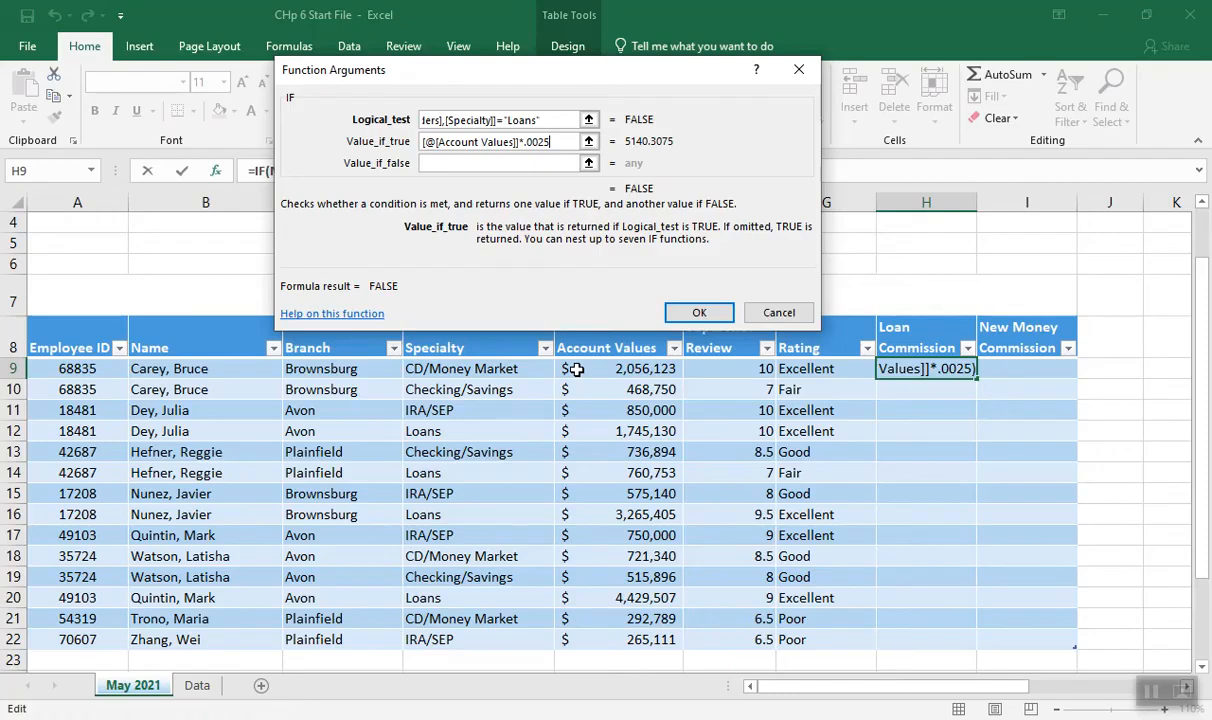
Set the IF value if false to 0 and enter the formula in the Loan Commission column
click(438, 163)
text(0)
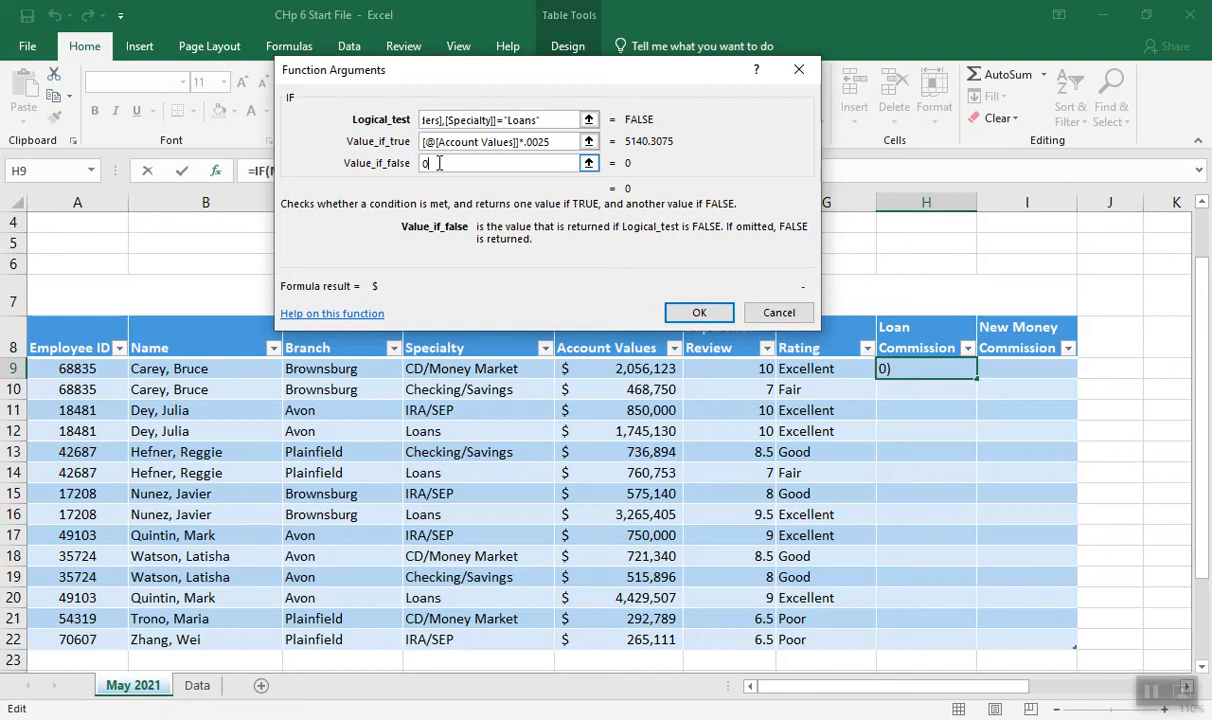
click(699, 314)
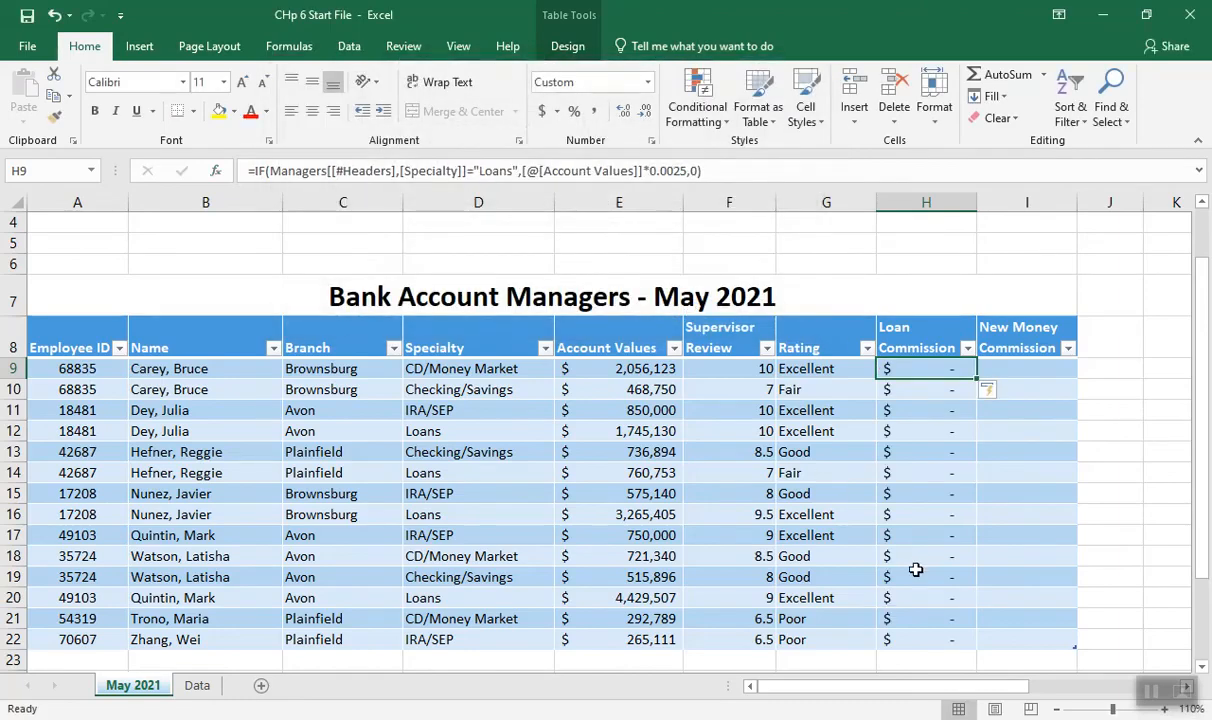
click(1150, 690)
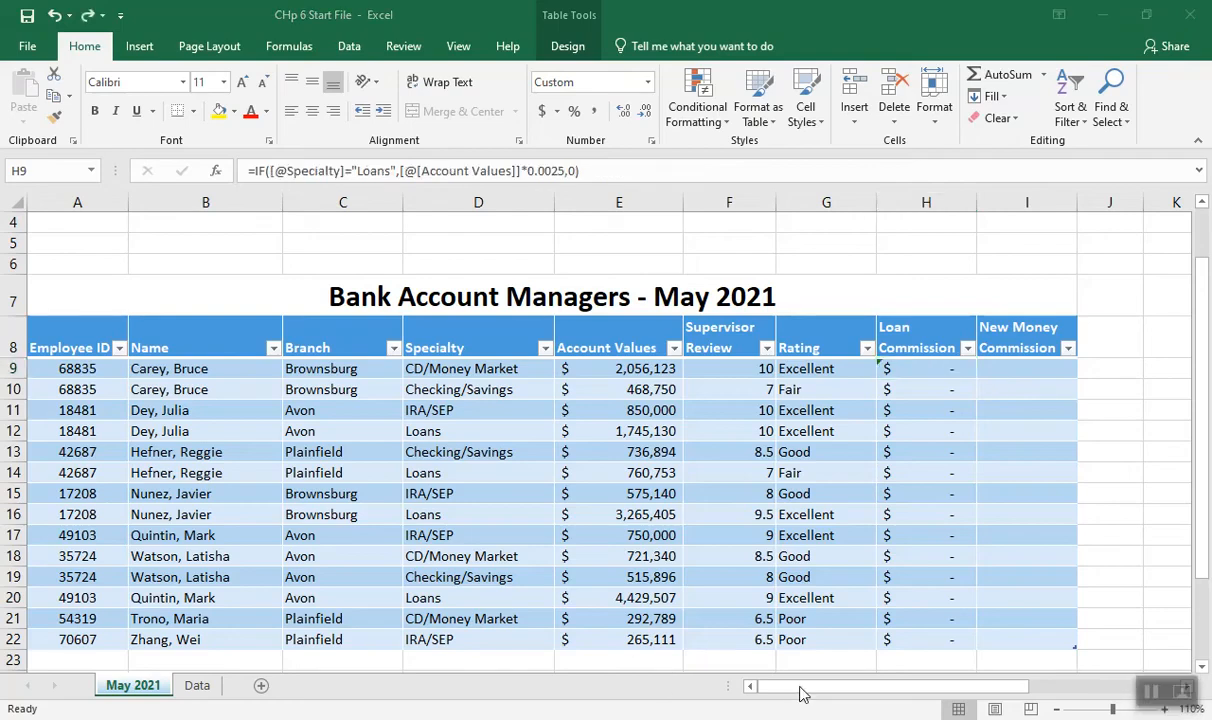
click(910, 376)
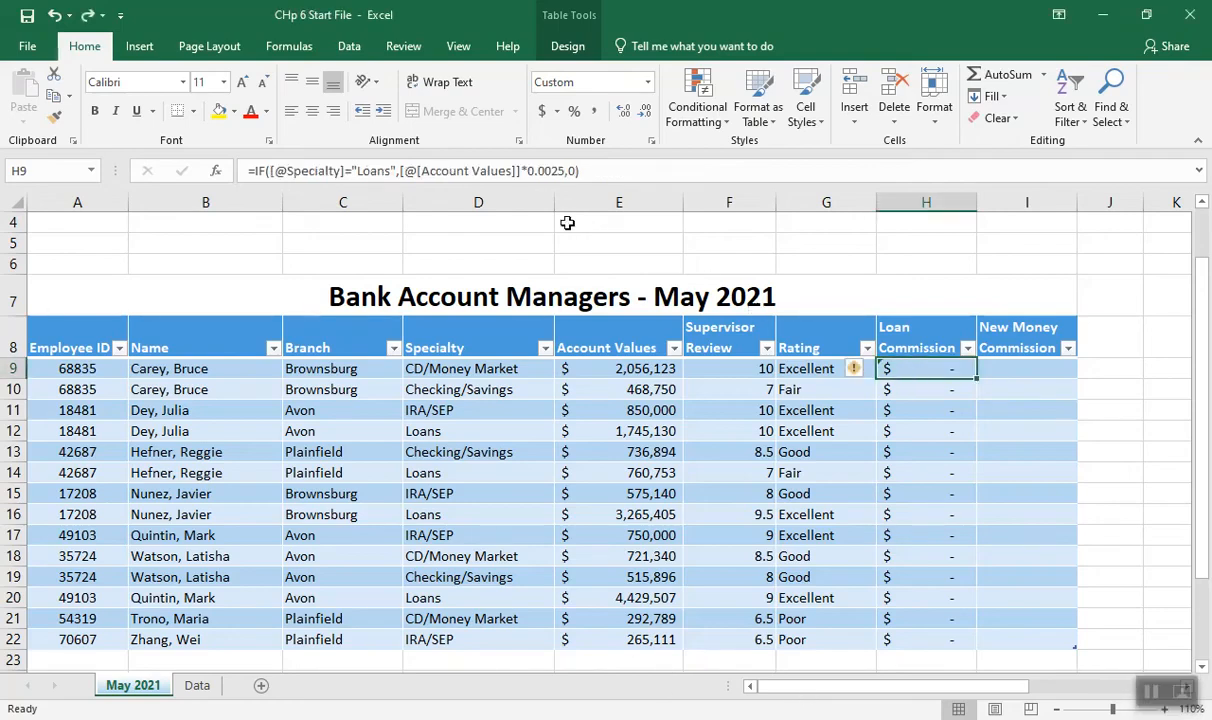
click(215, 170)
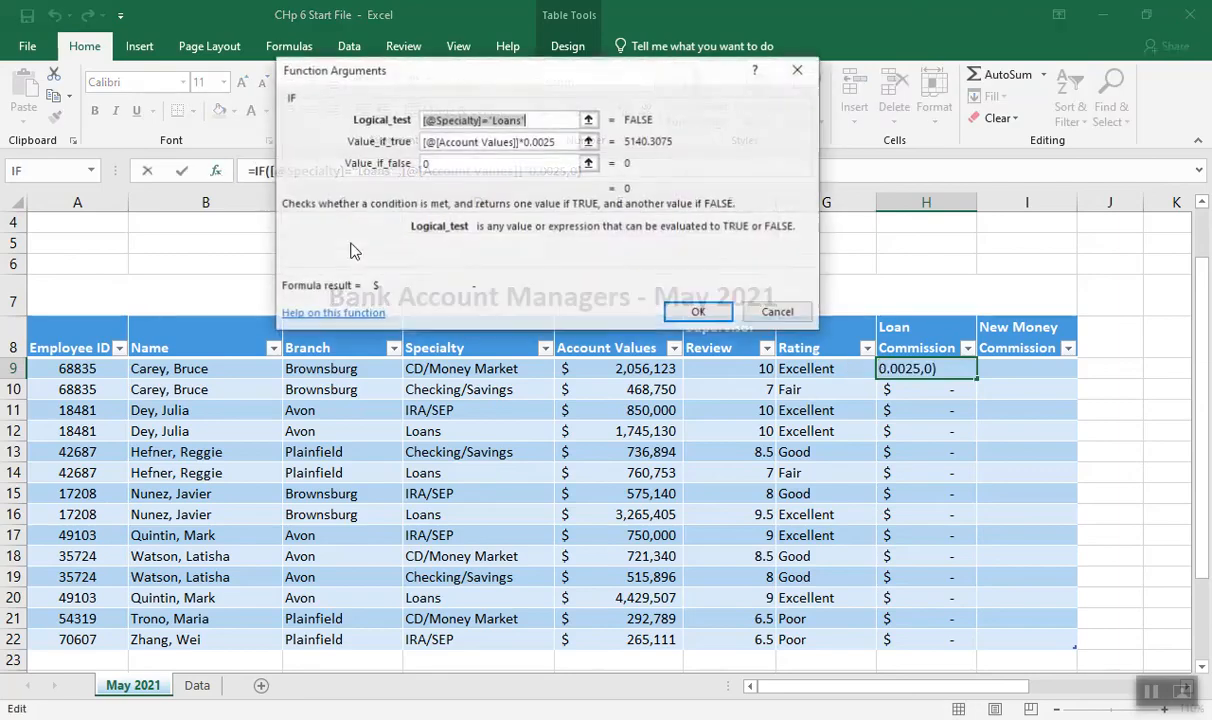
drag(549, 75, 741, 84)
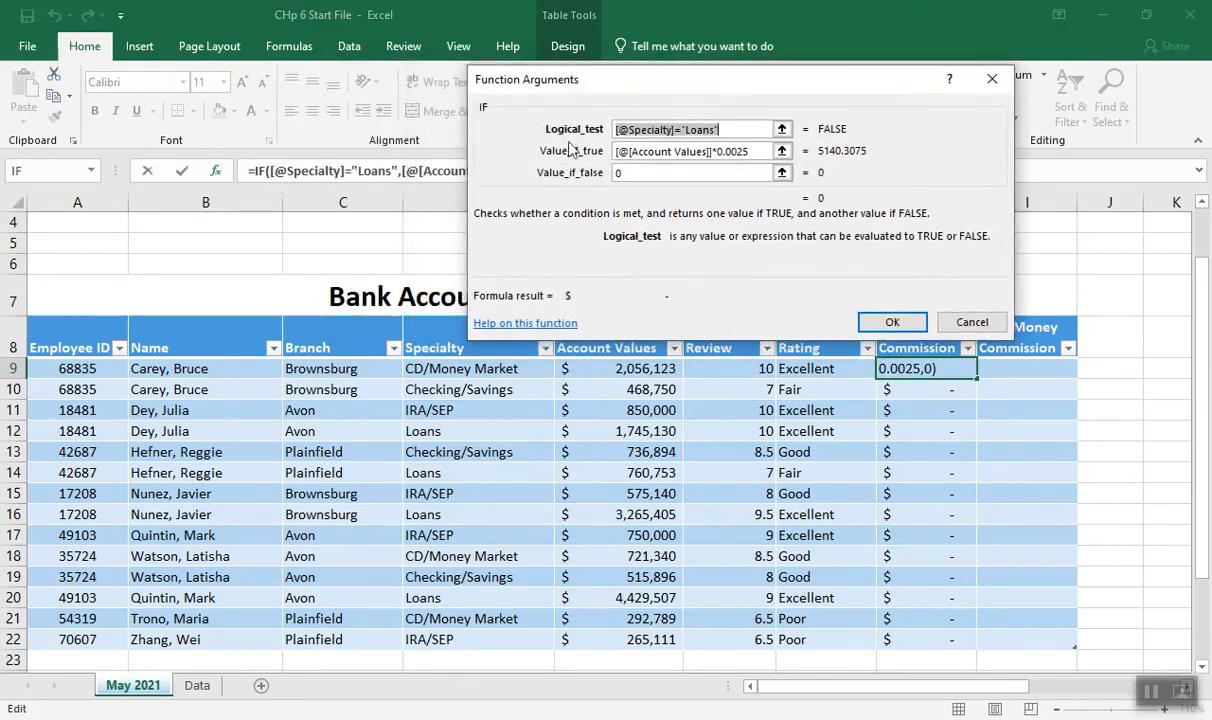
click(441, 369)
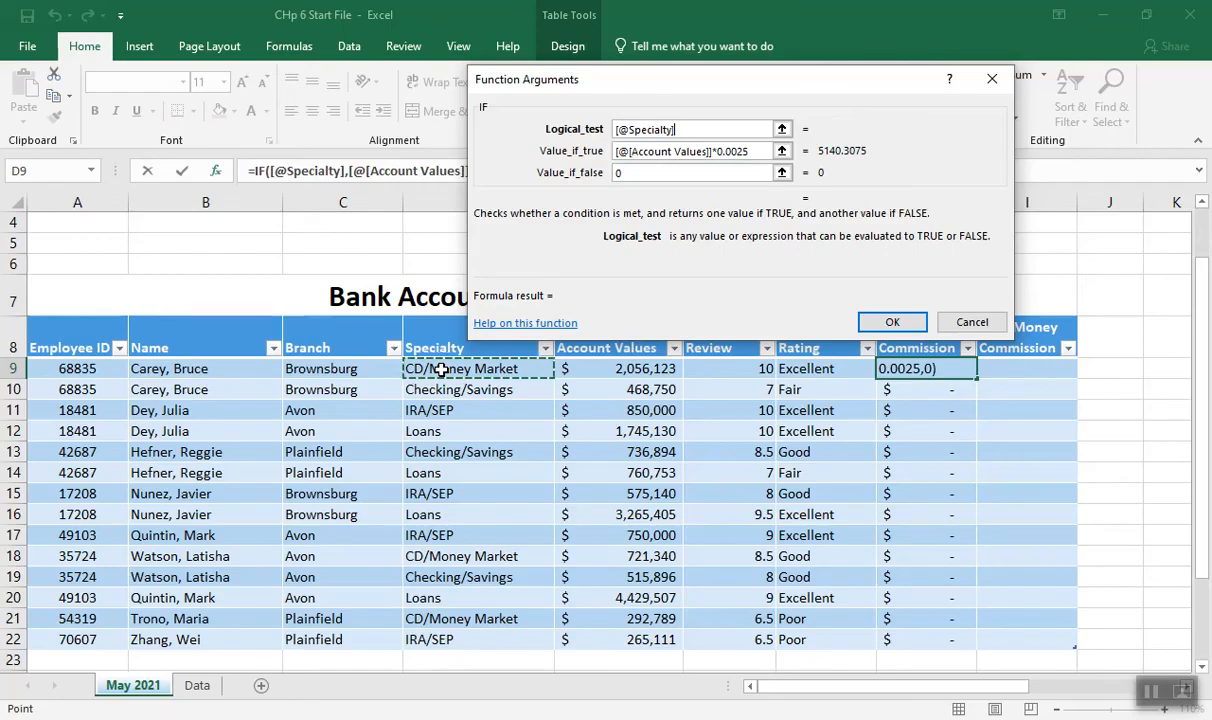
text(="L)
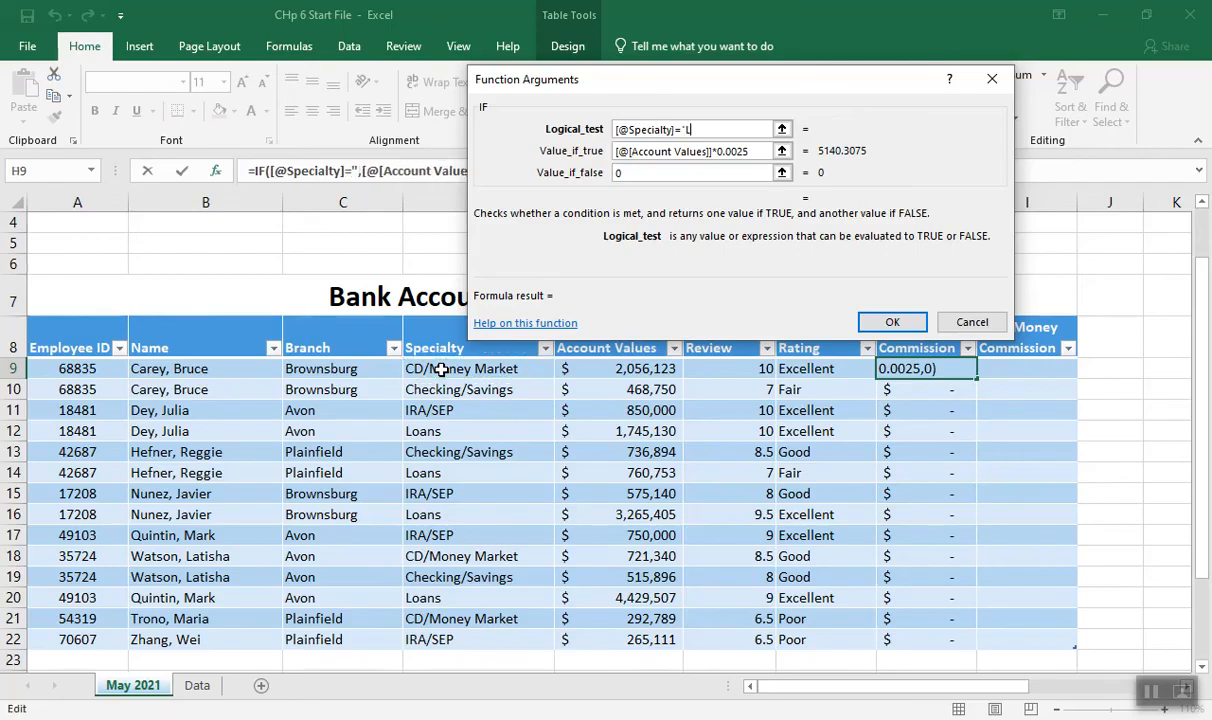
text(oans")
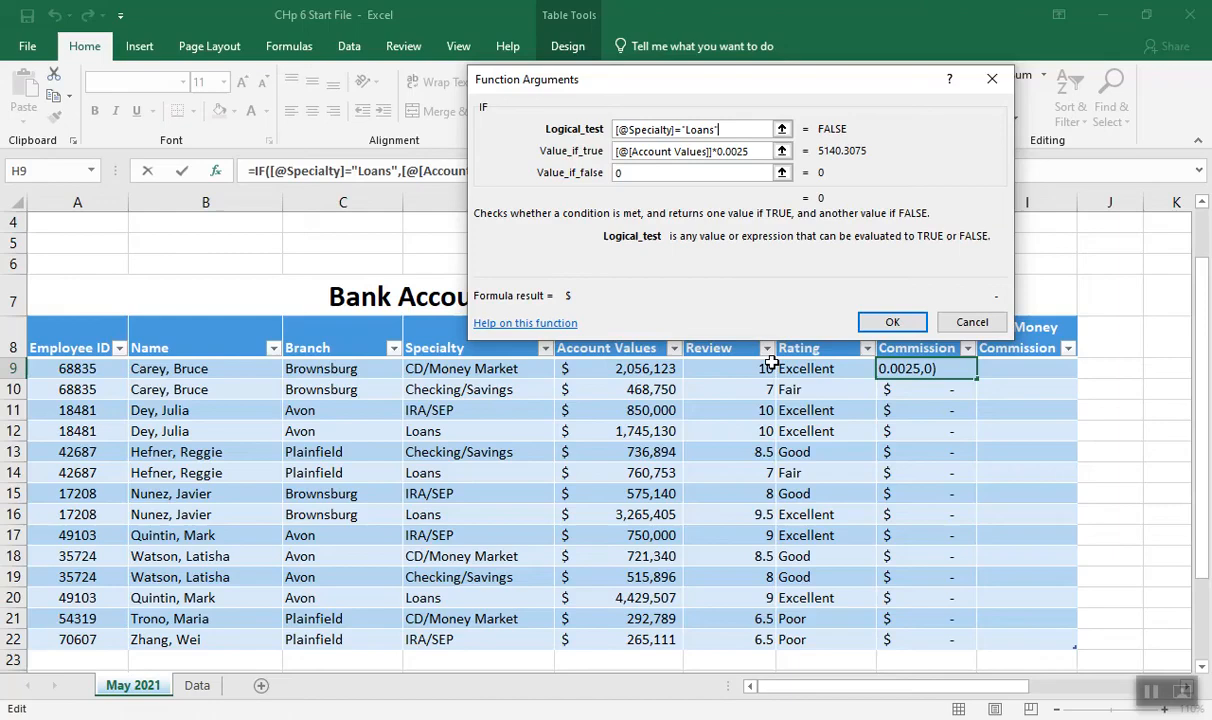
click(887, 324)
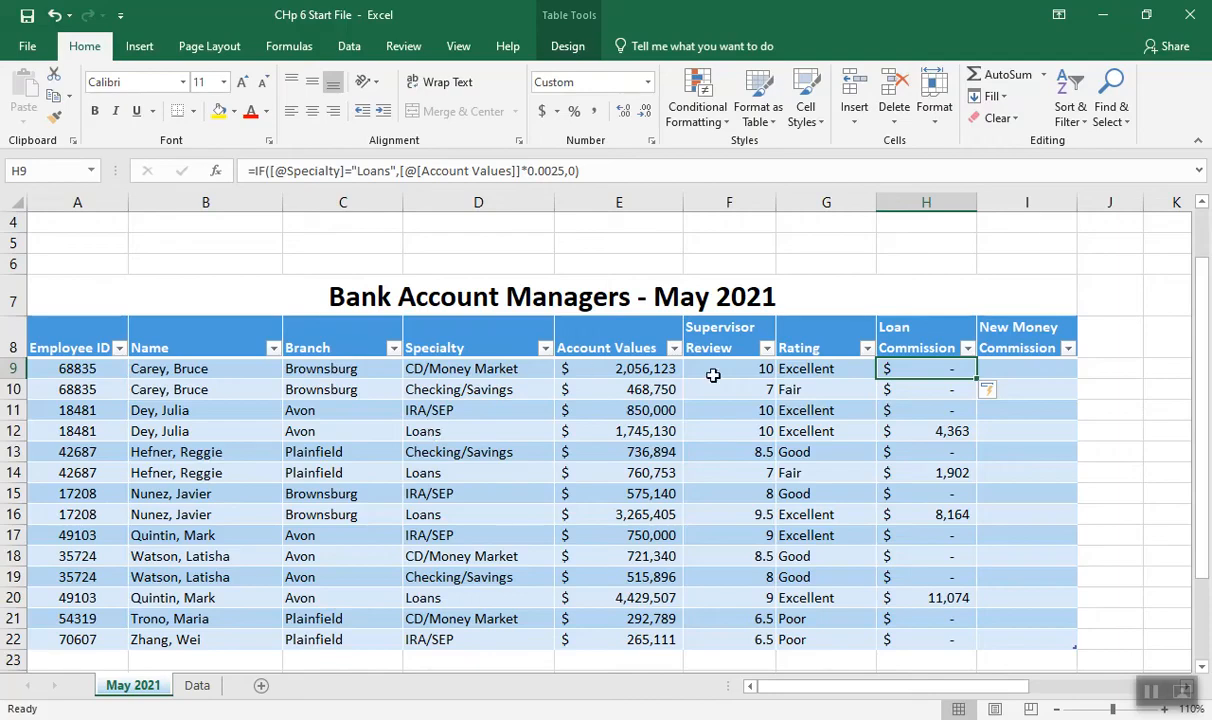
click(1011, 371)
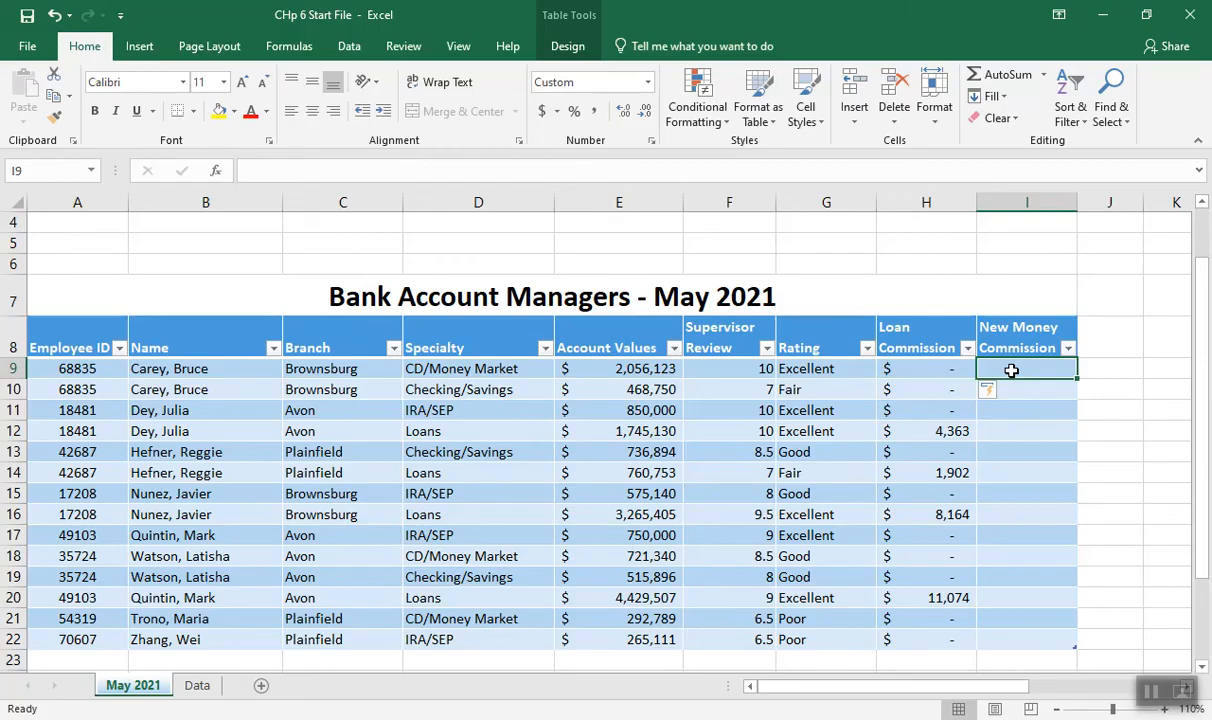
click(213, 170)
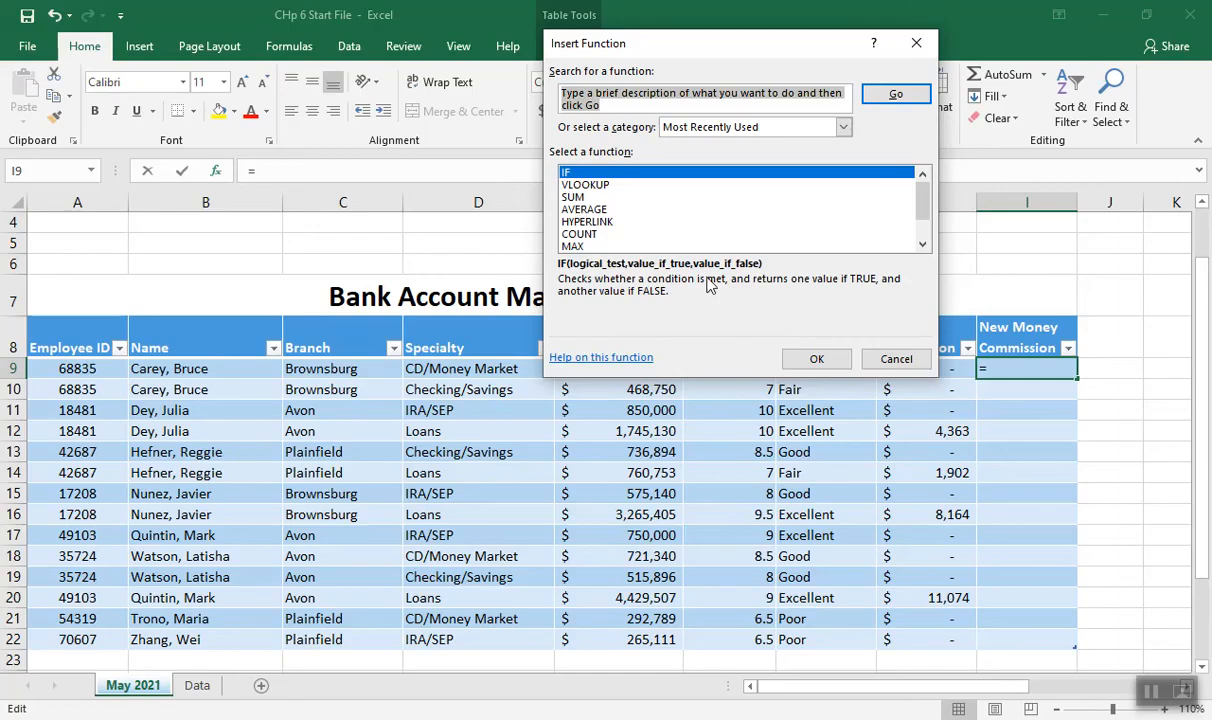
click(815, 357)
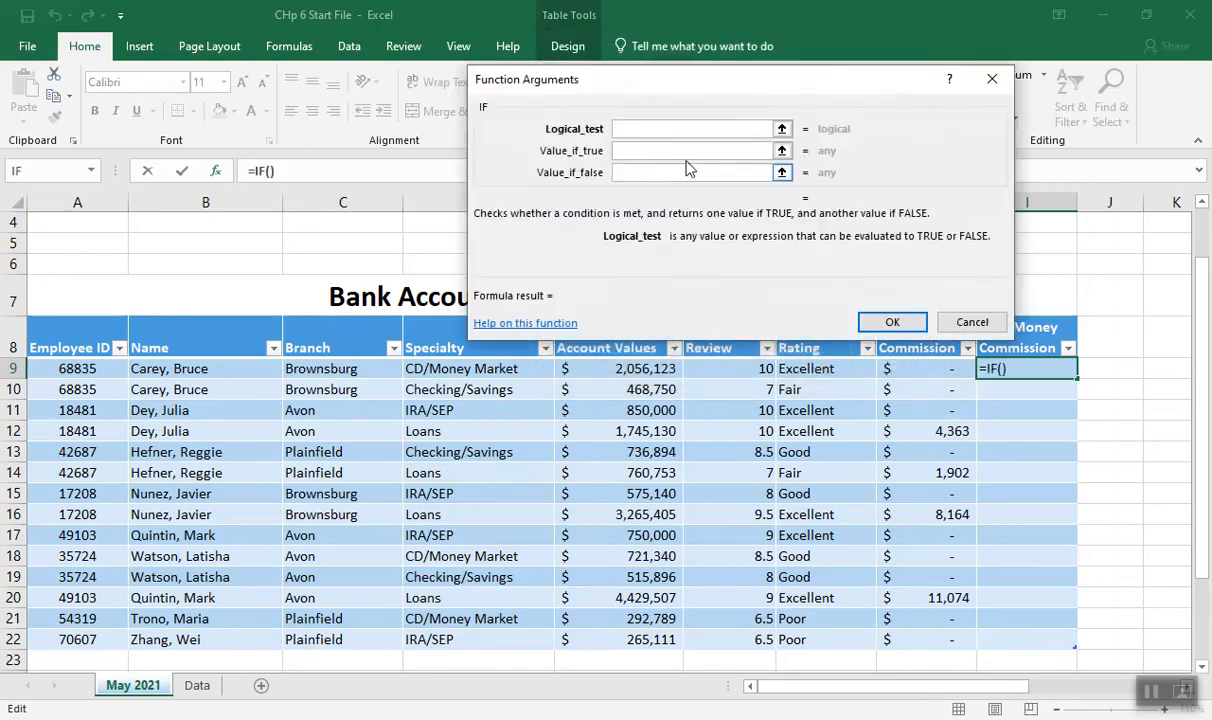
drag(625, 81, 344, 55)
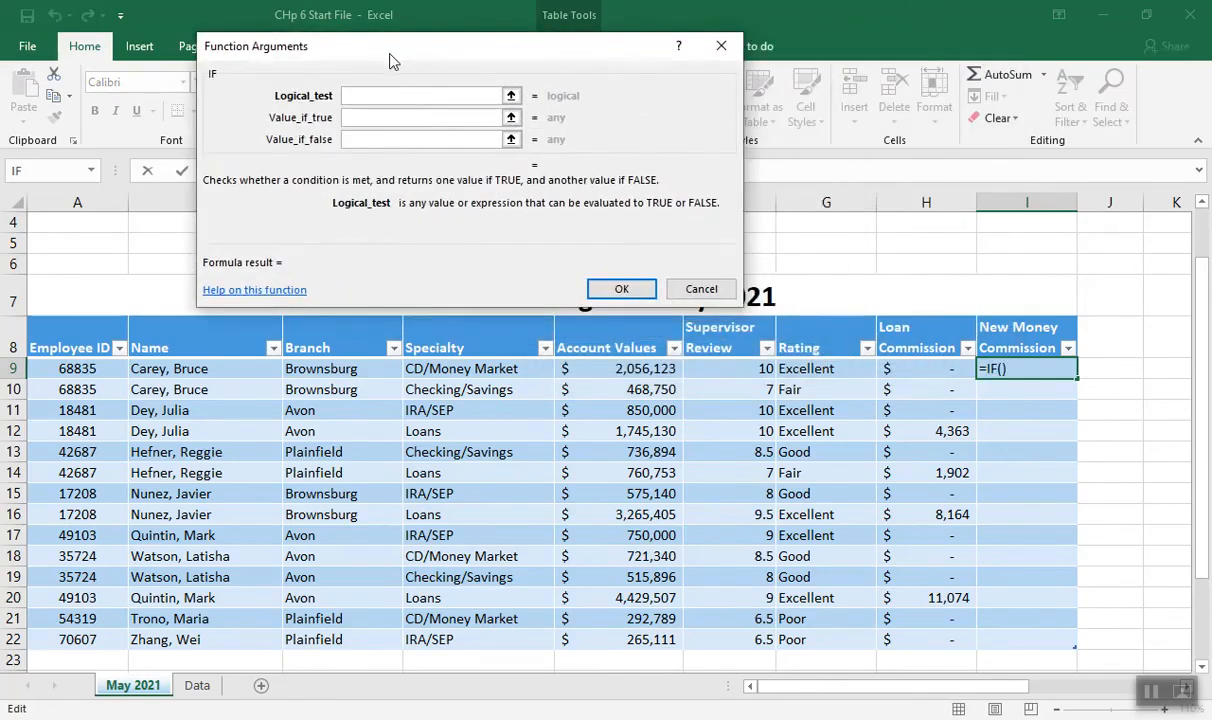
click(437, 371)
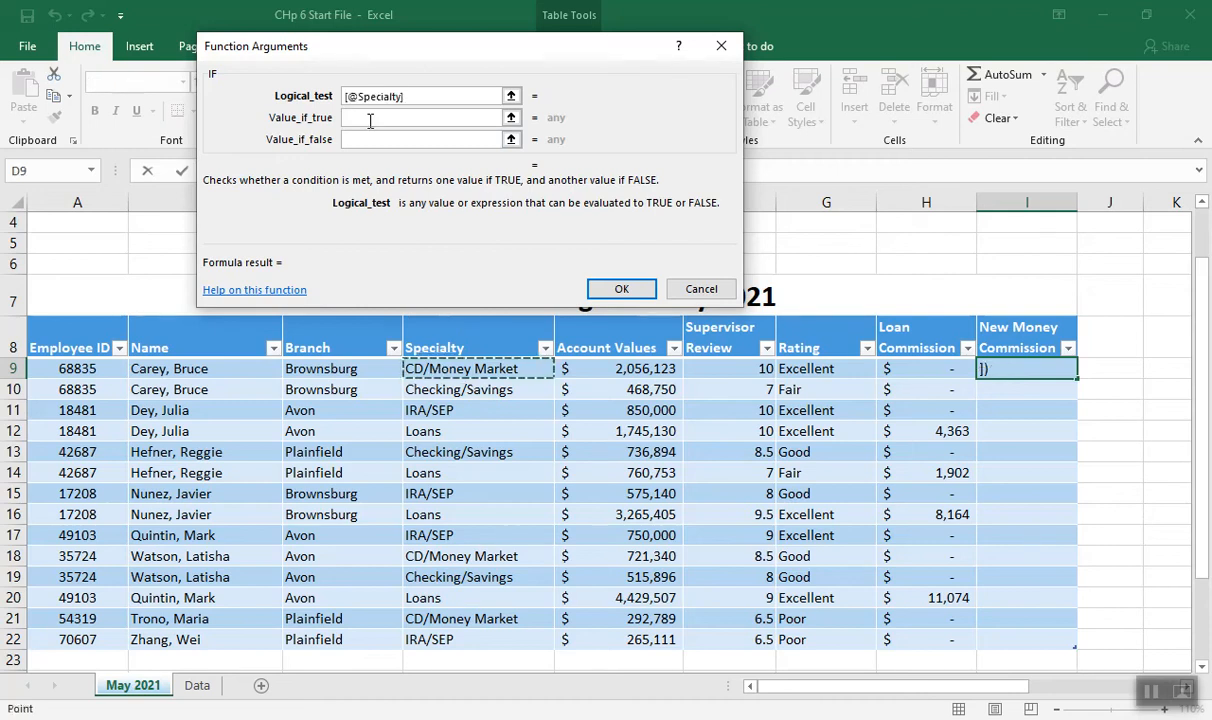
text(="Loans")
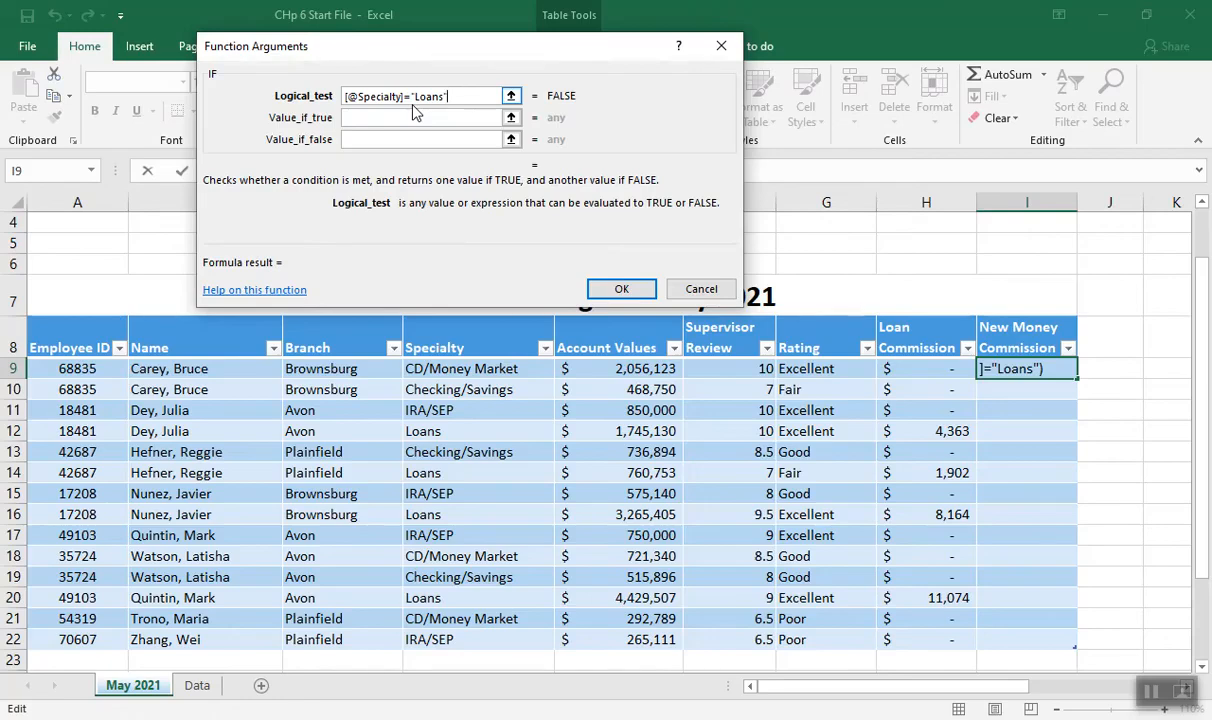
Set the value if true to 0 and the value if false to [@[Account Values]]*.0002, and enter the New Money Commission formula
click(366, 118)
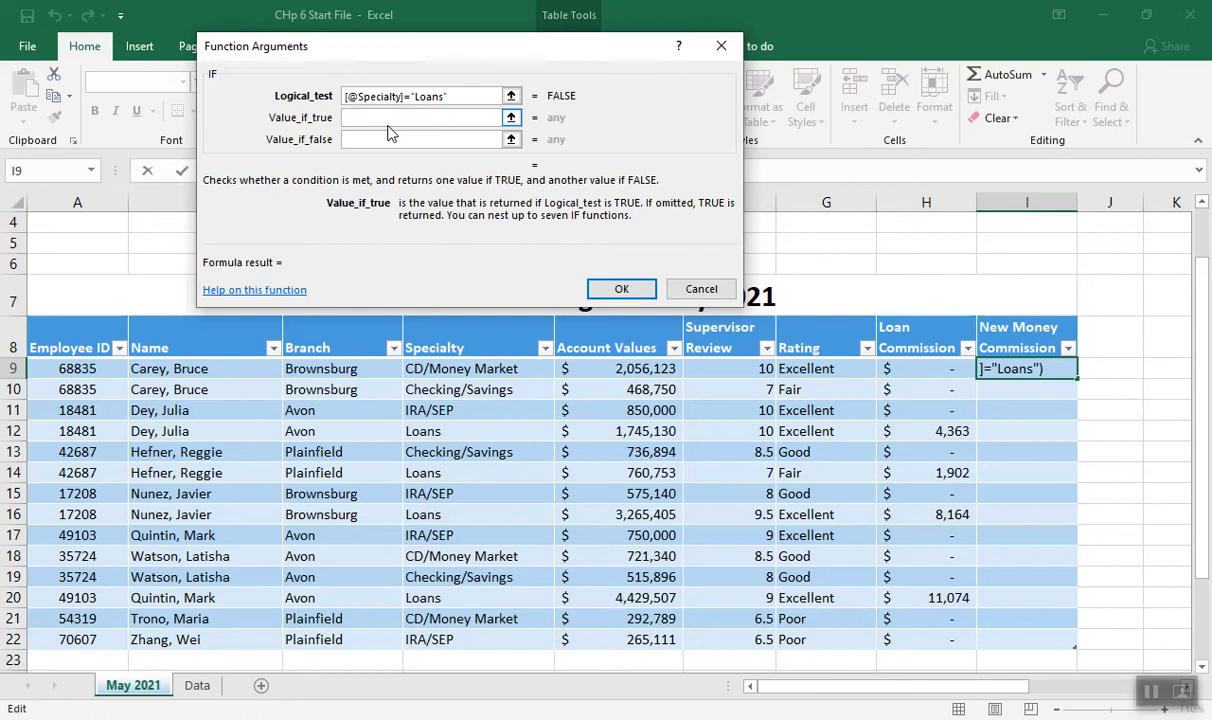
text(0)
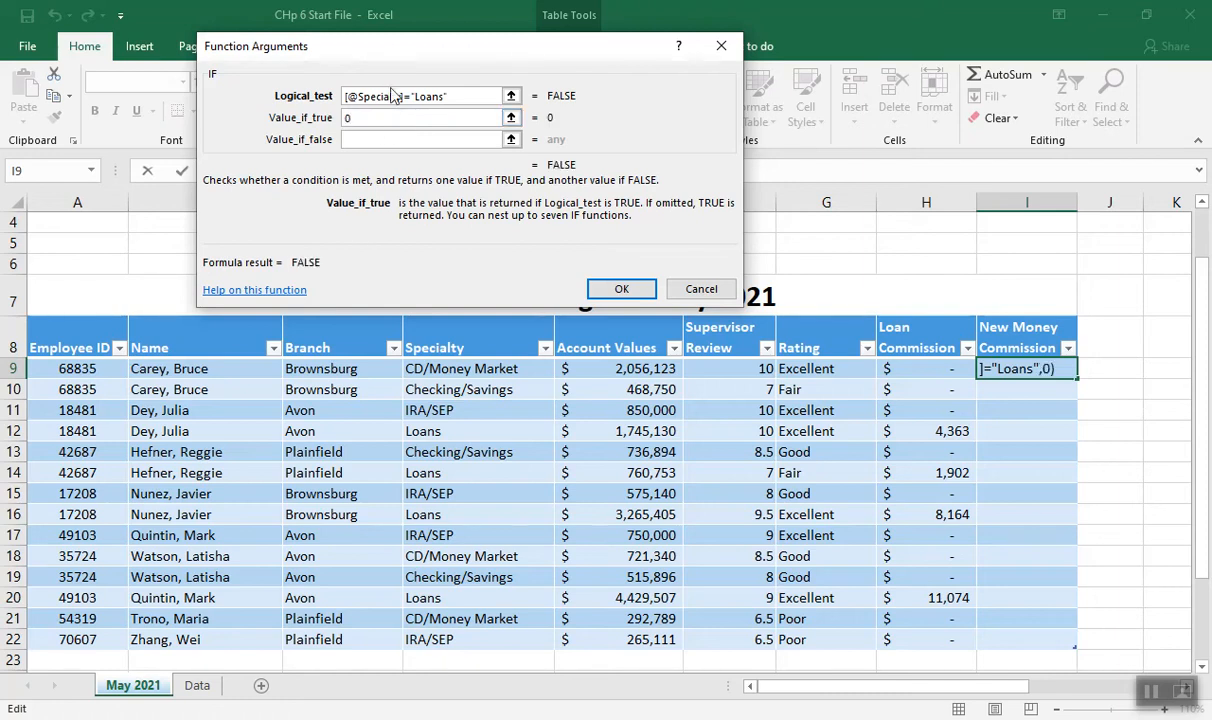
click(362, 141)
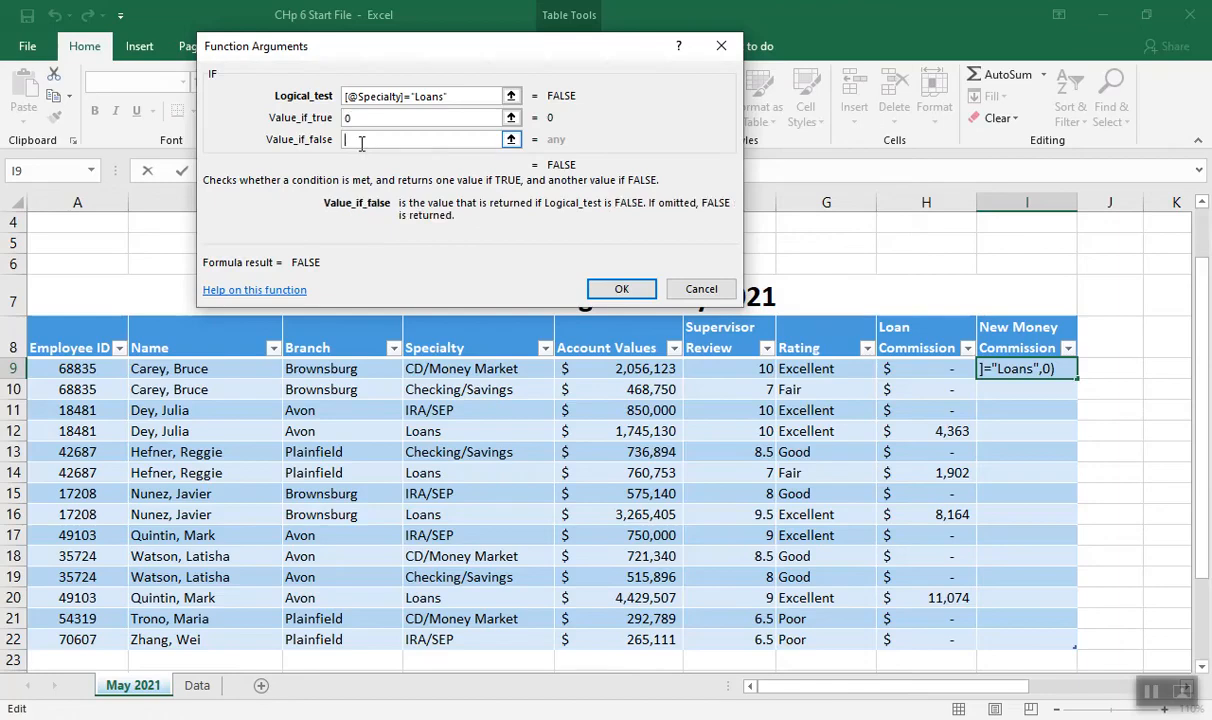
click(594, 369)
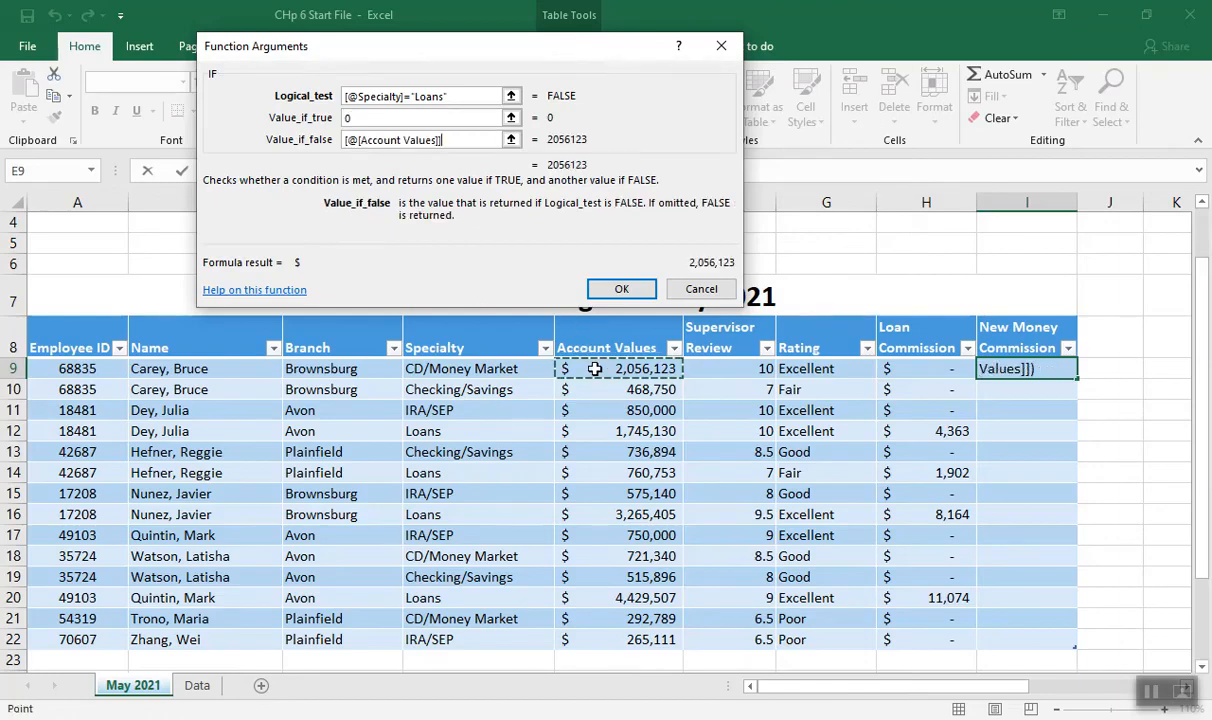
text(*.0002)
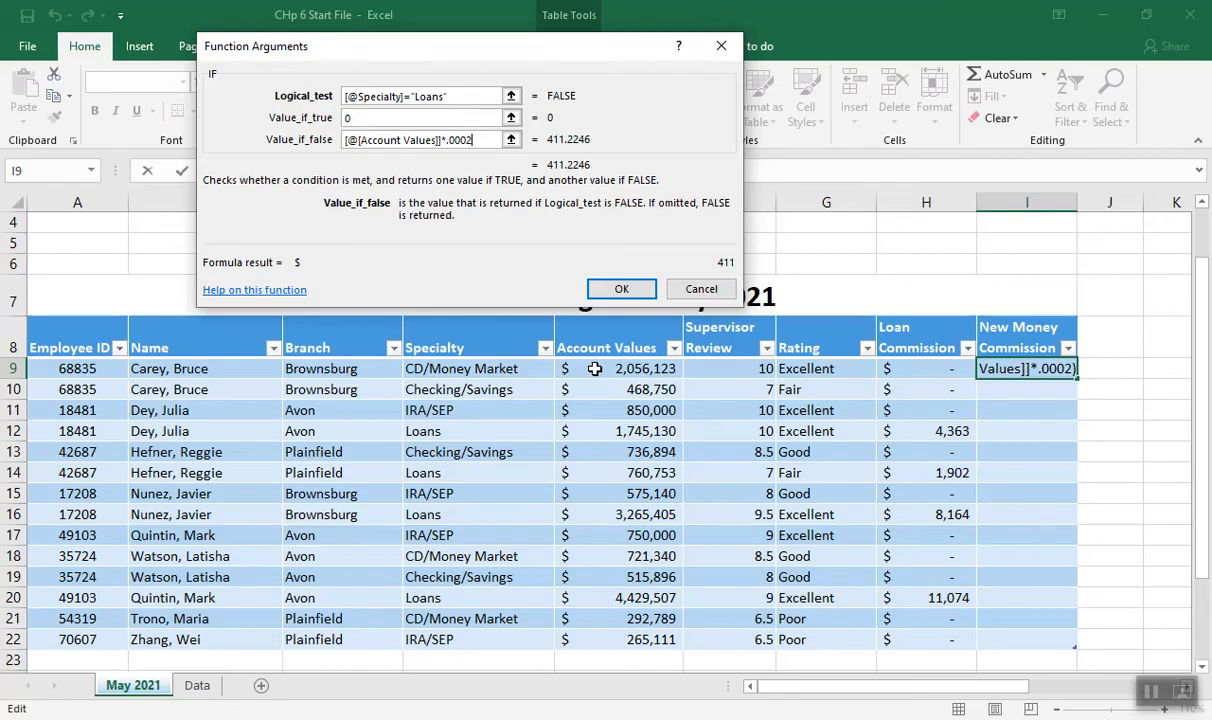
click(621, 290)
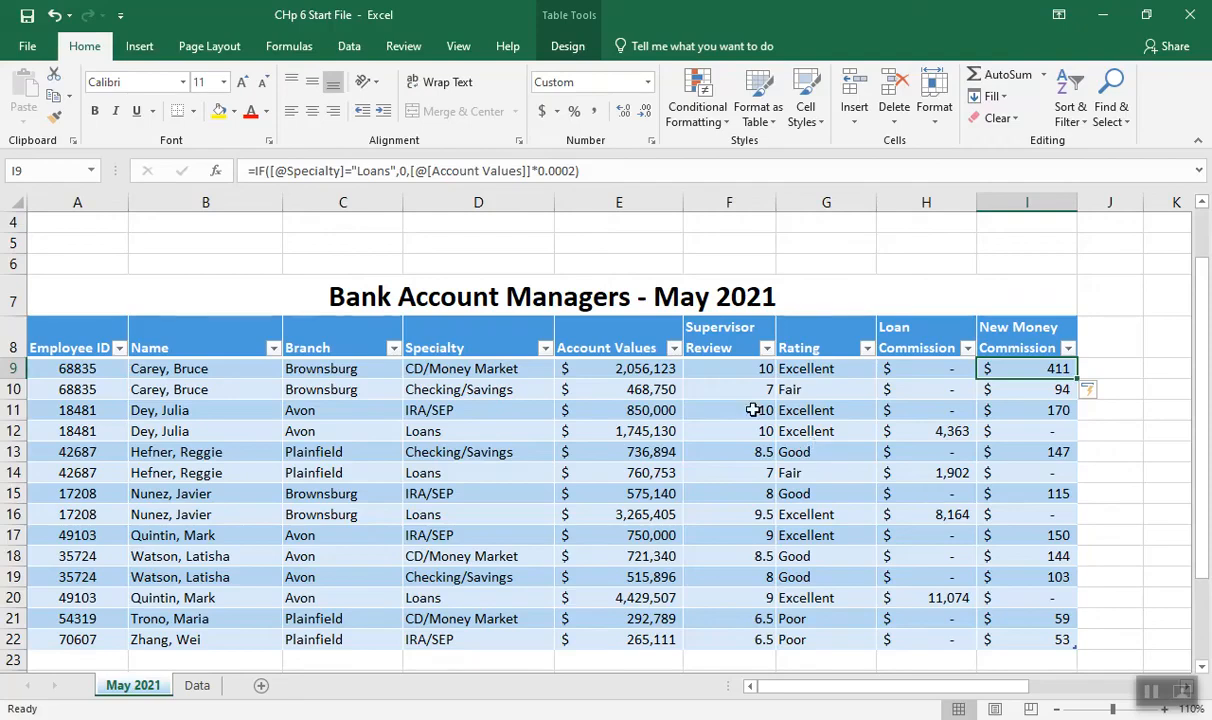
Start a new conditional formatting rule for the Supervisor Review cells F9:F22, using Icon Sets with the 4 Traffic Lights style
drag(730, 368, 727, 640)
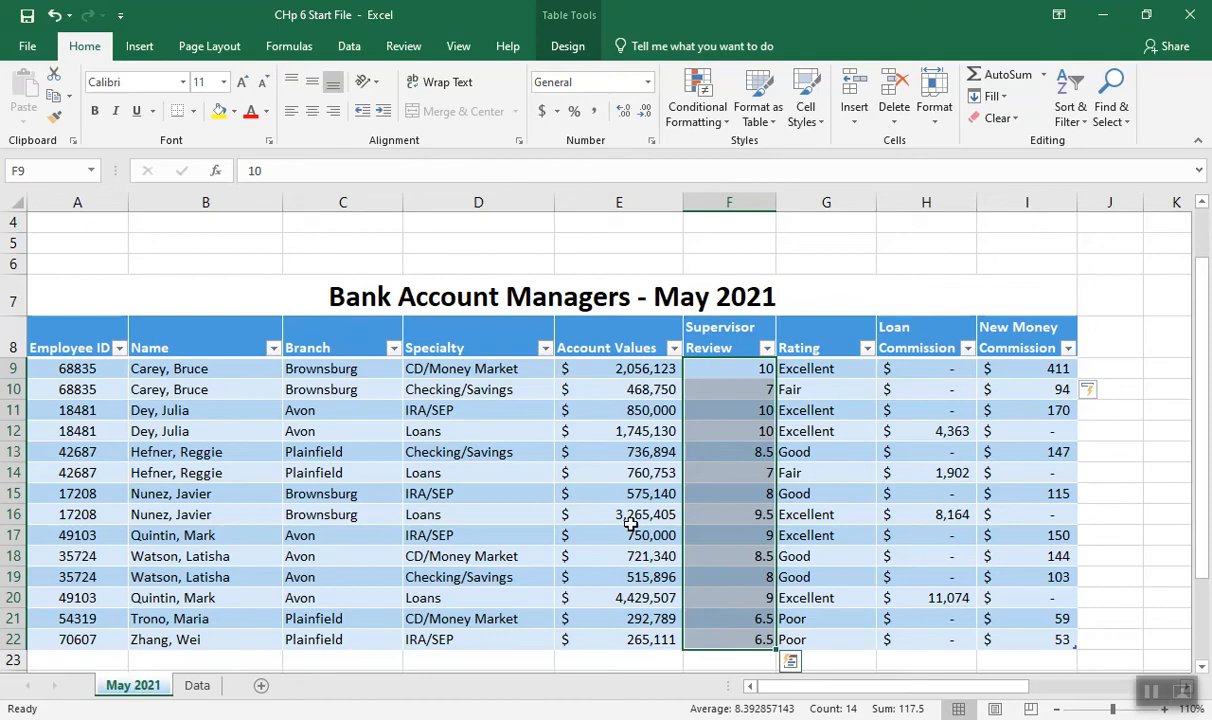
click(694, 122)
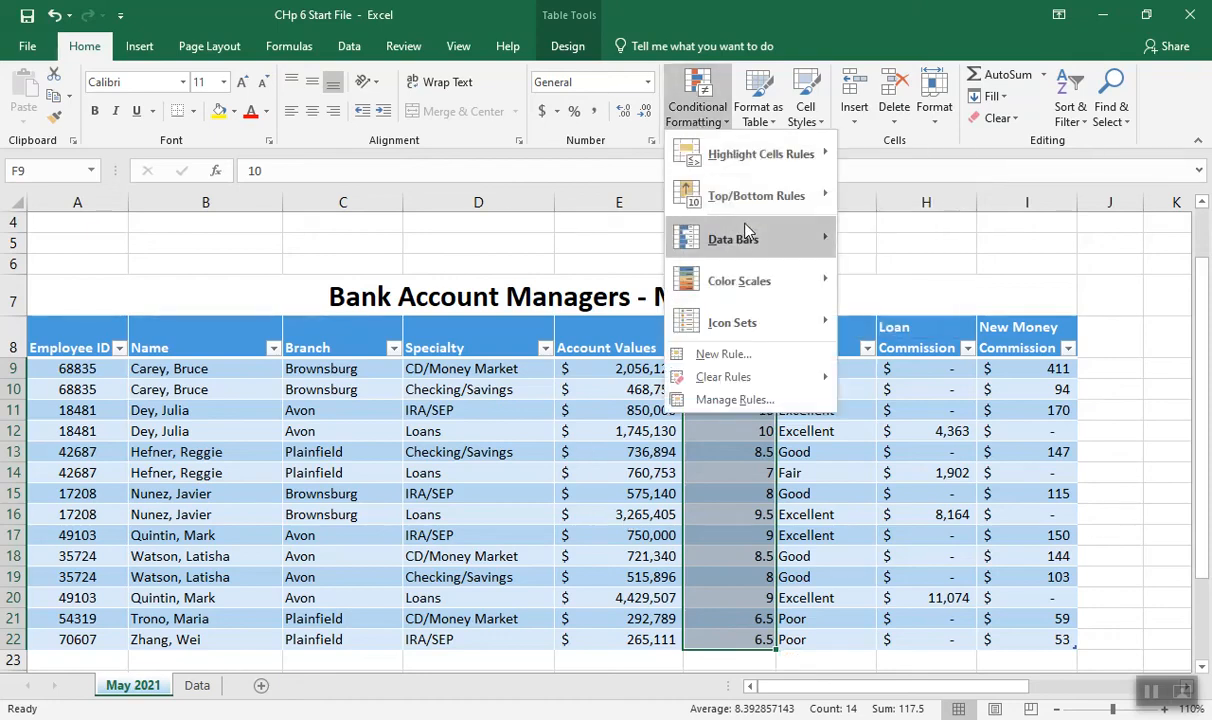
click(750, 357)
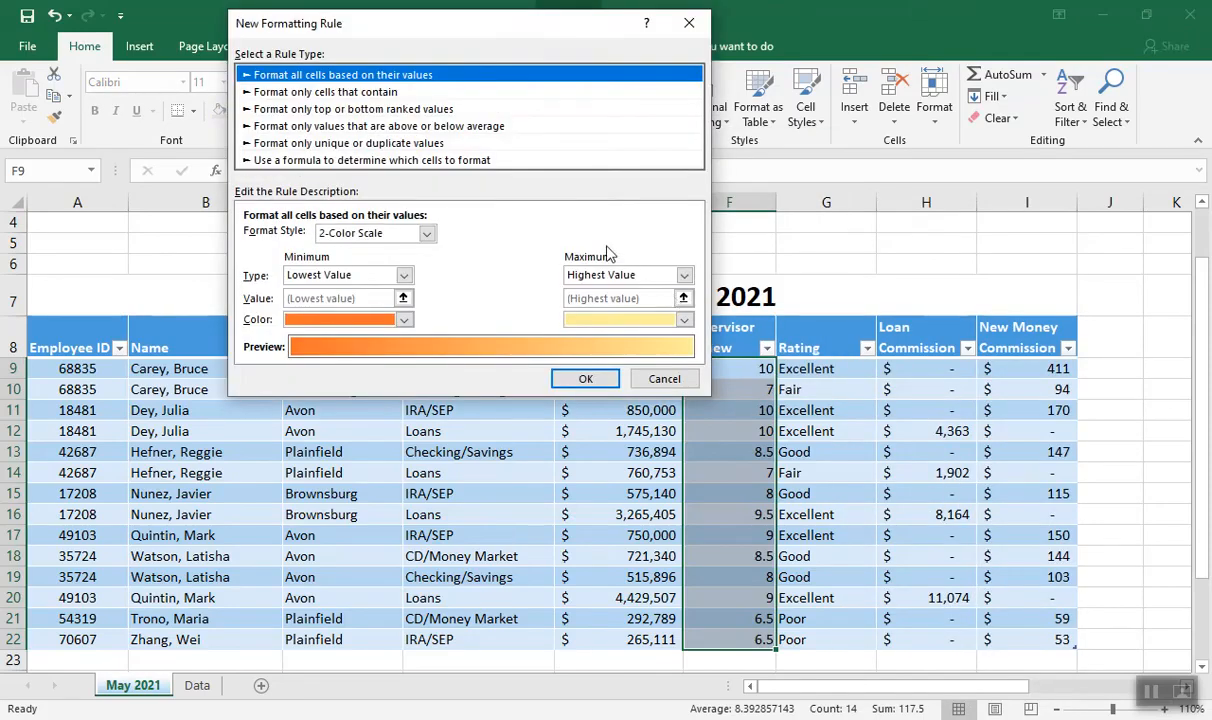
click(427, 235)
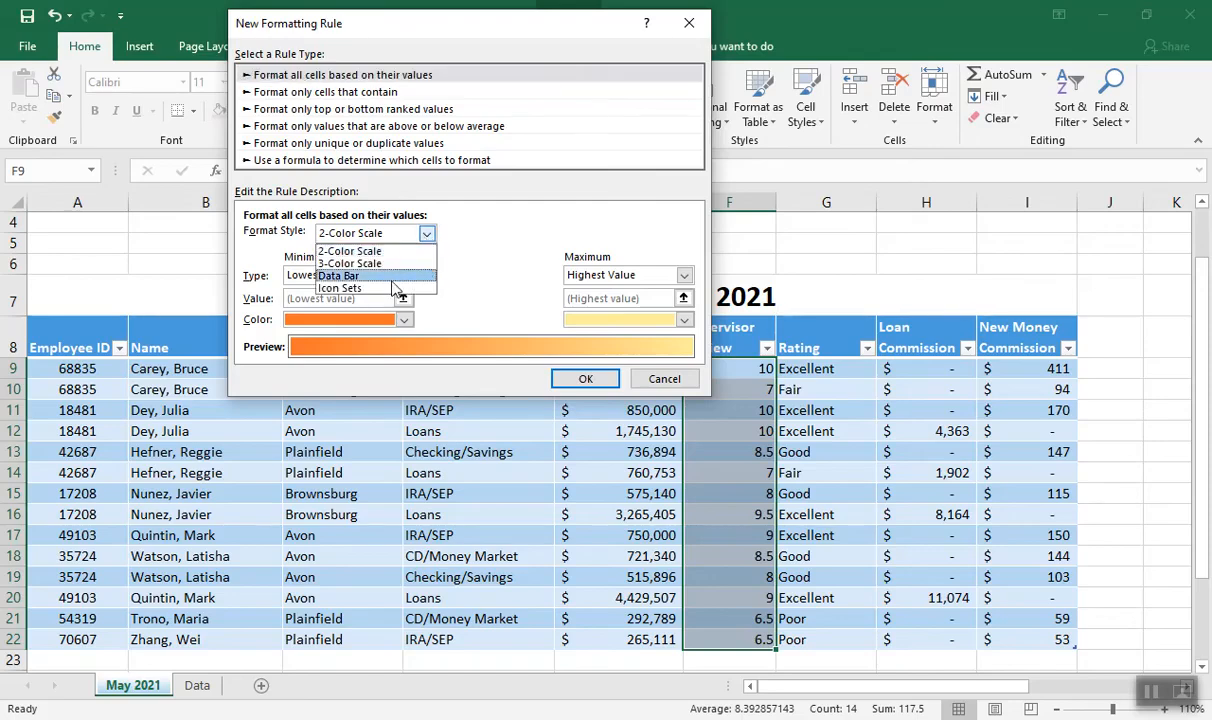
click(340, 288)
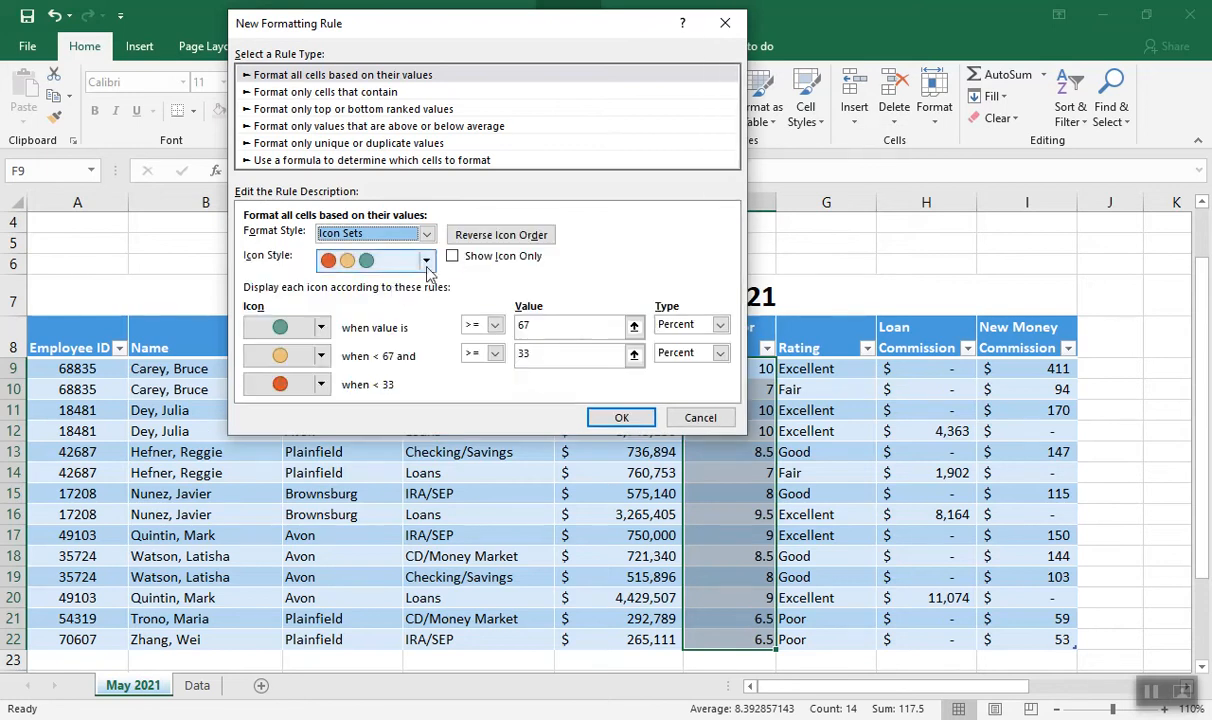
click(427, 262)
drag(427, 326, 430, 378)
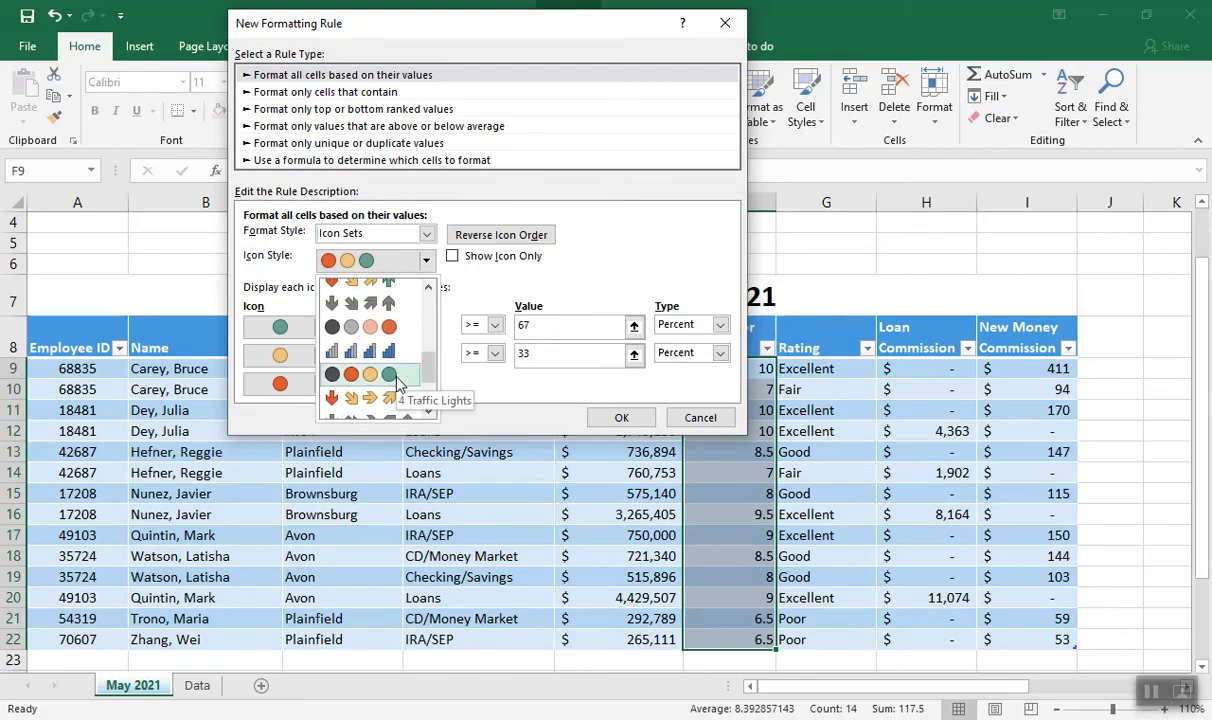
click(396, 378)
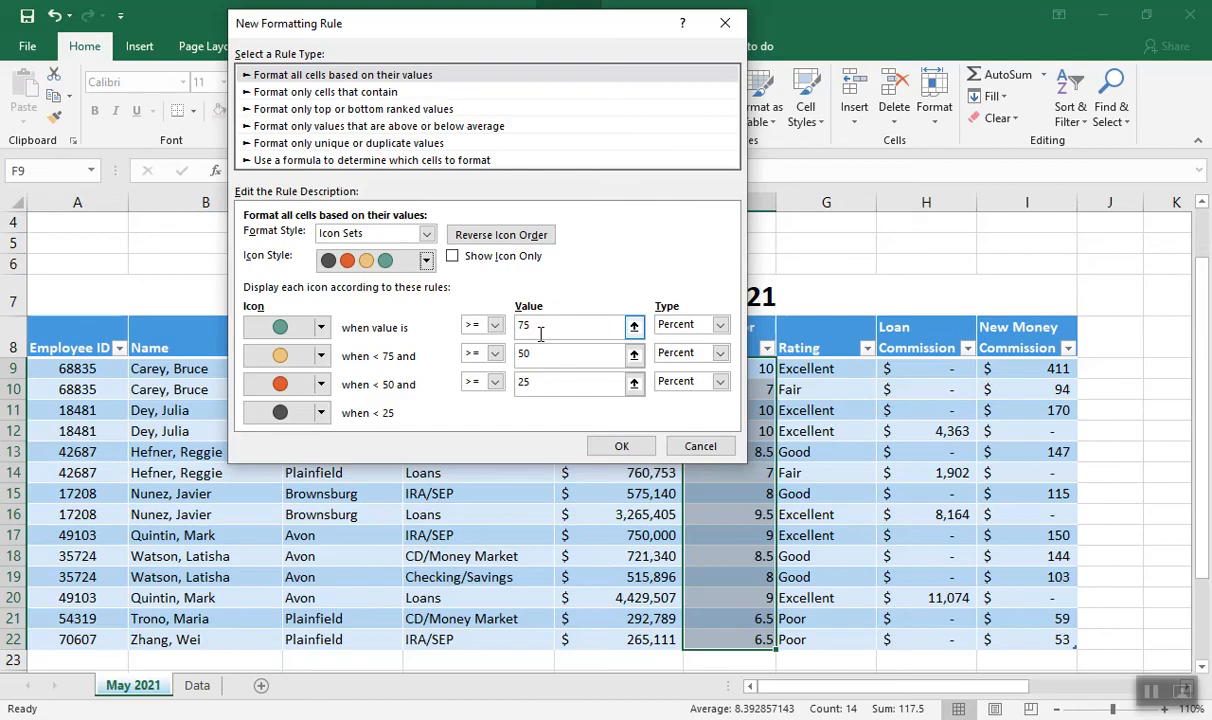
Set the green icon to the Number type with a threshold of greater than or equal to 9
drag(540, 46, 430, 42)
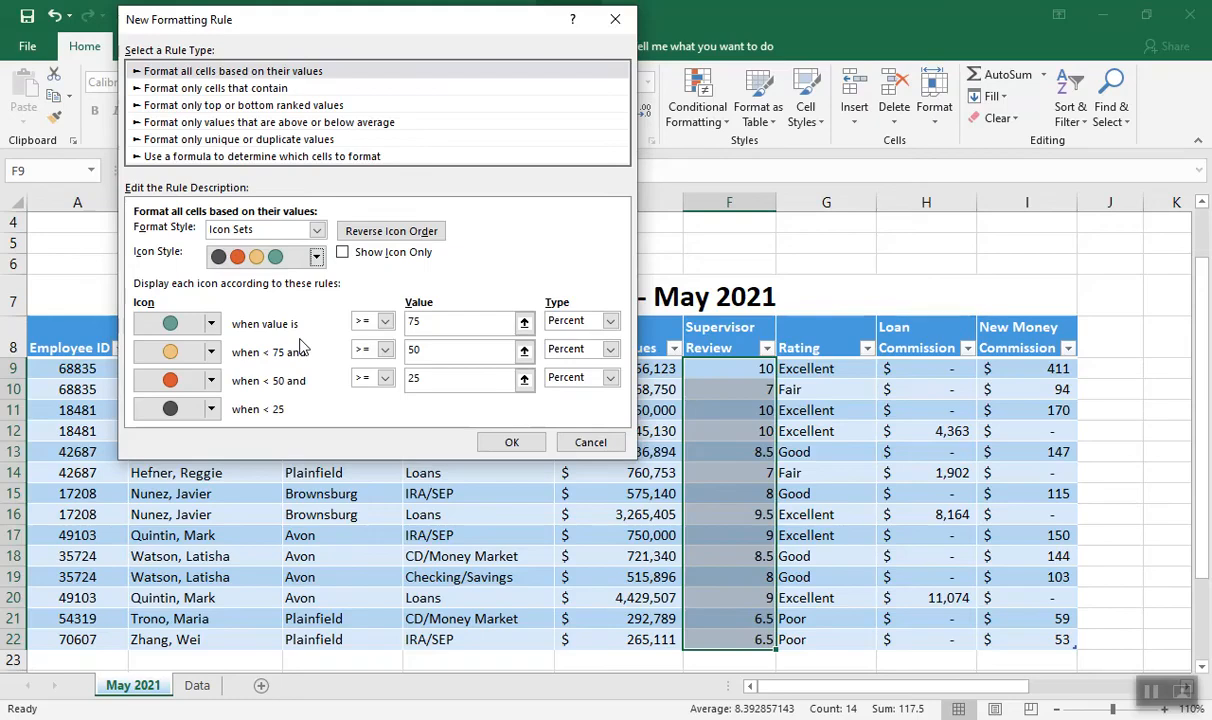
click(610, 321)
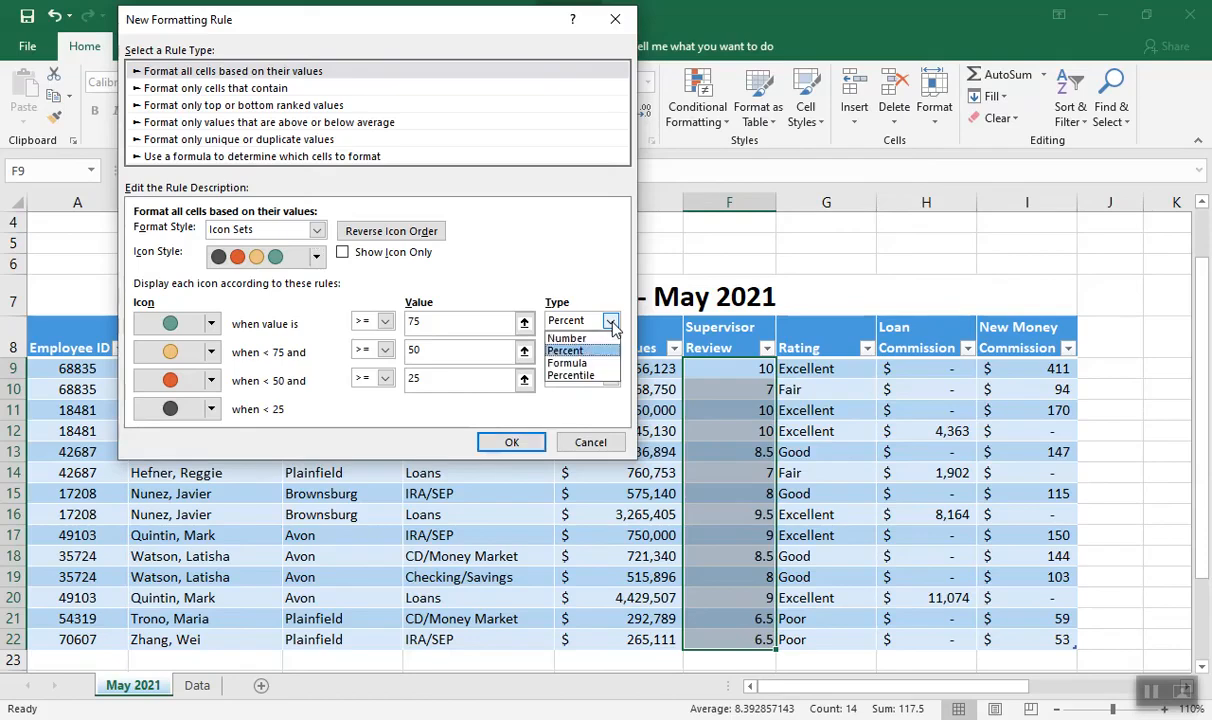
click(568, 337)
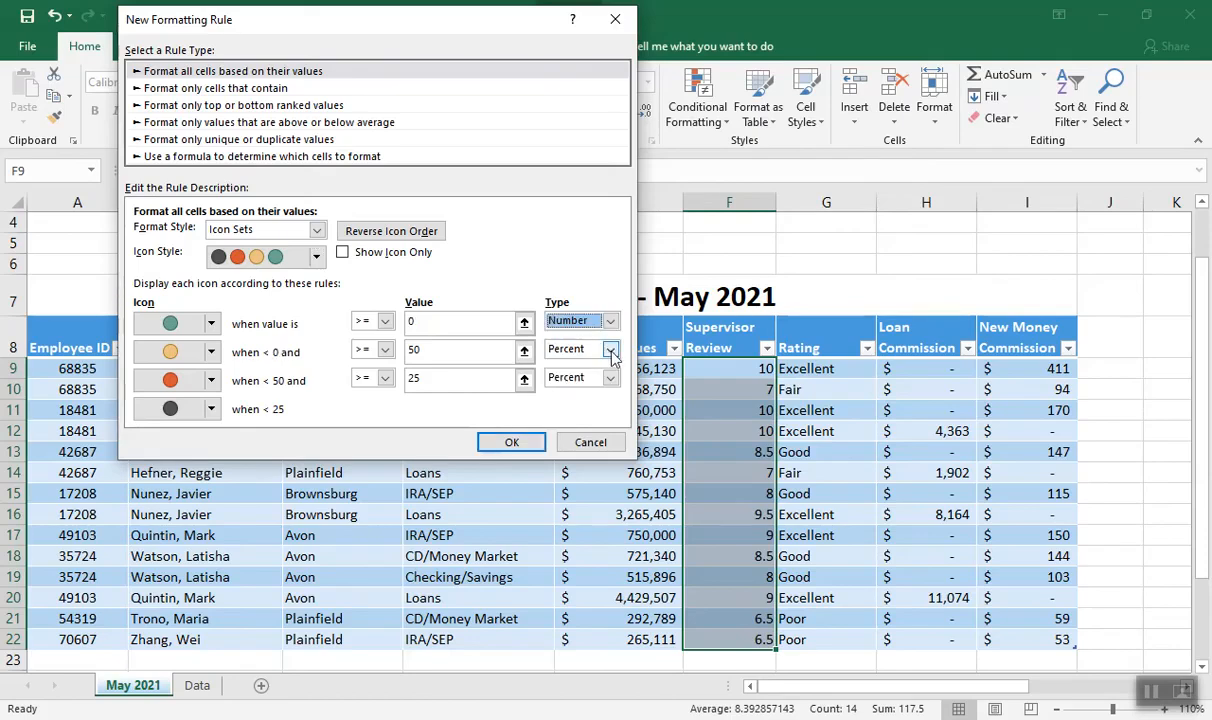
click(1152, 692)
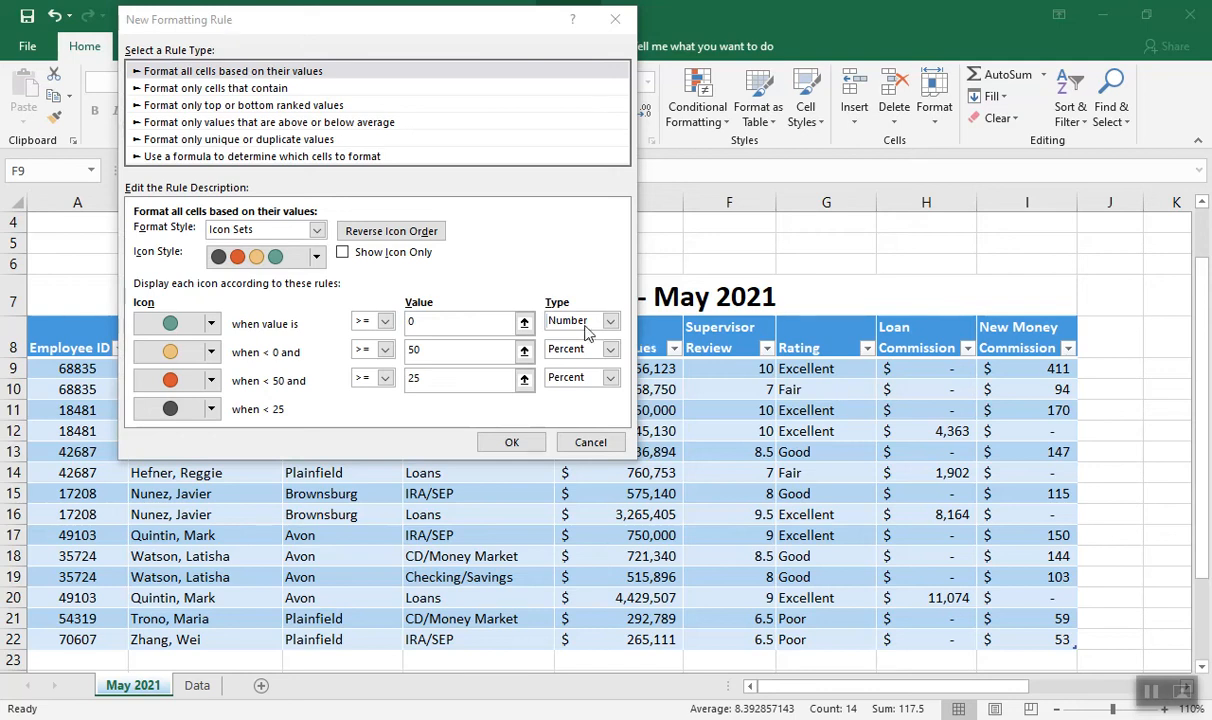
click(418, 320)
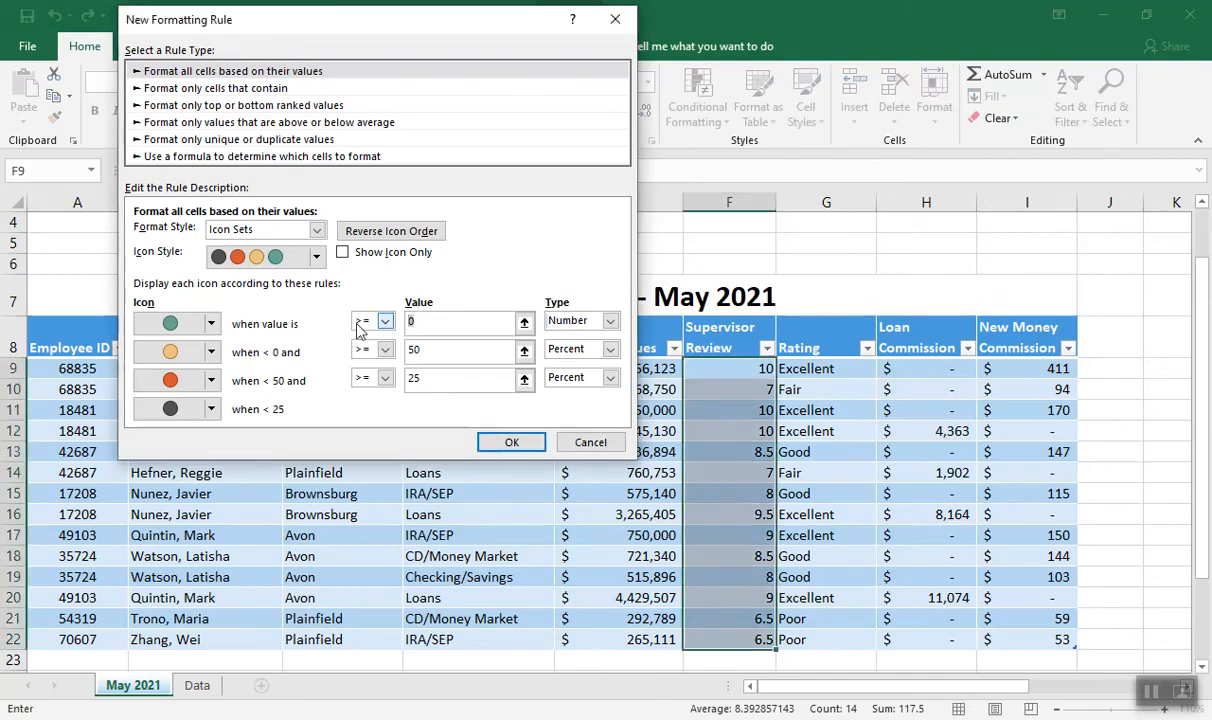
text(9)
Set the yellow icon to the Number type with a threshold of greater than or equal to 8
click(420, 351)
click(587, 349)
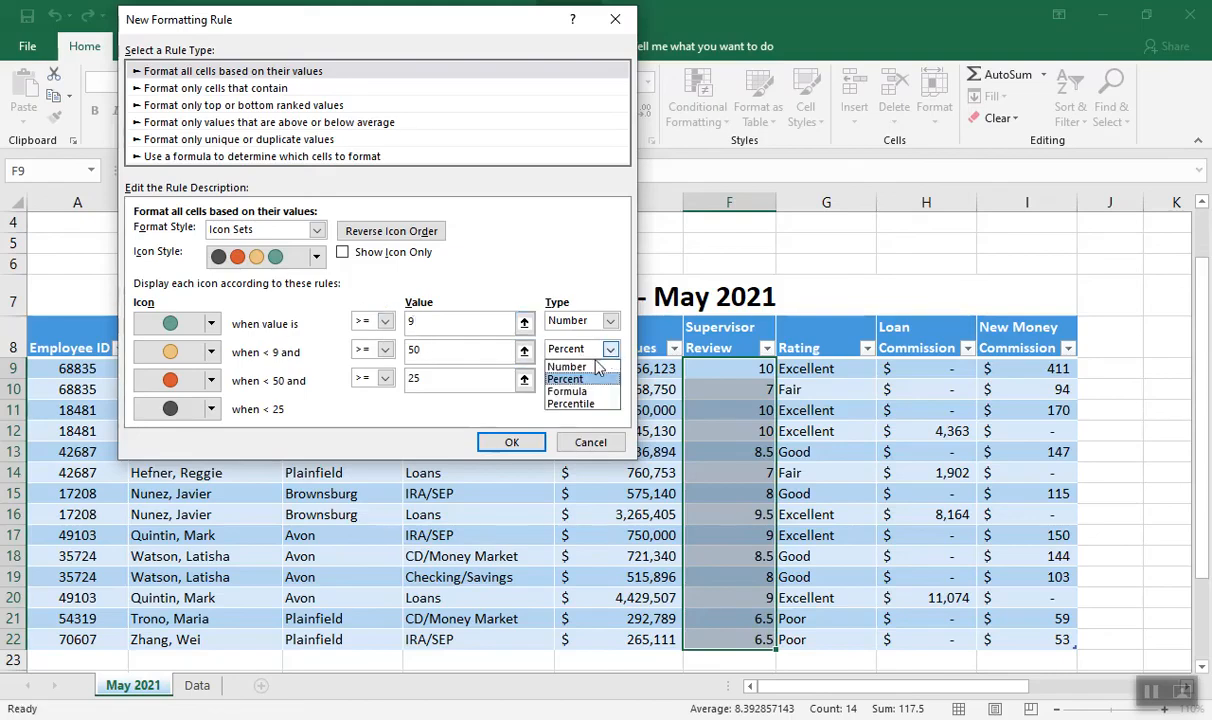
click(590, 369)
click(412, 349)
key(BackSpace)
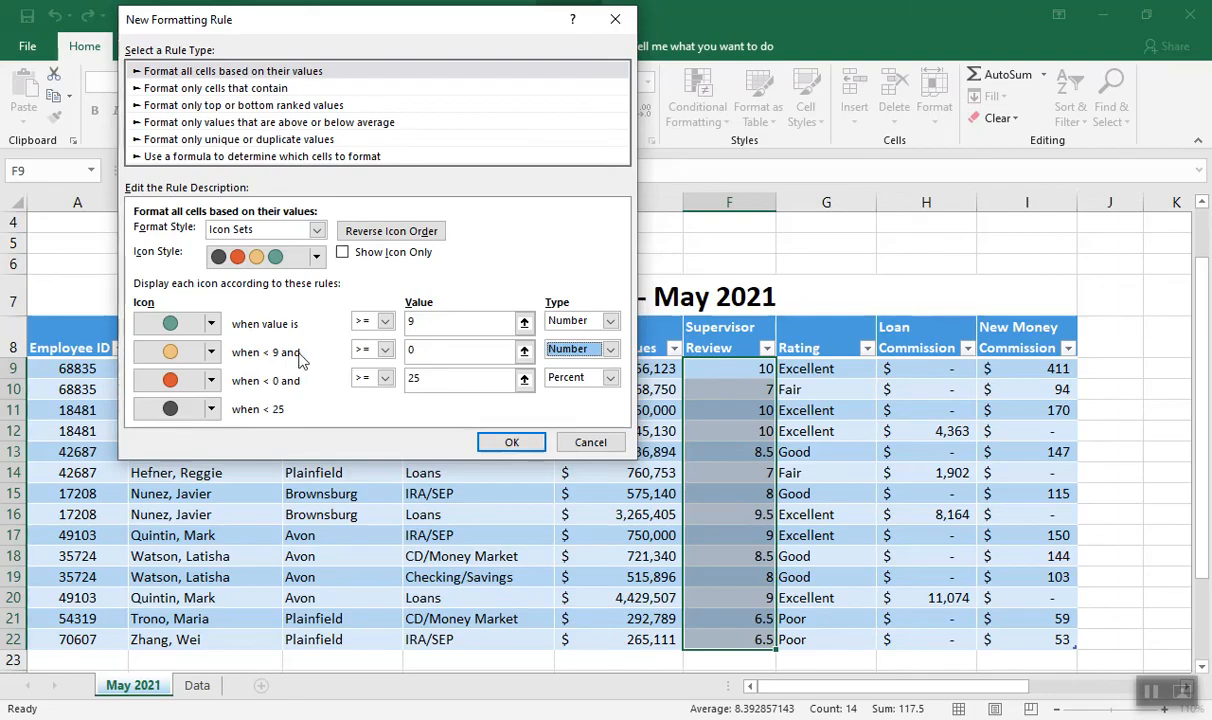
click(386, 355)
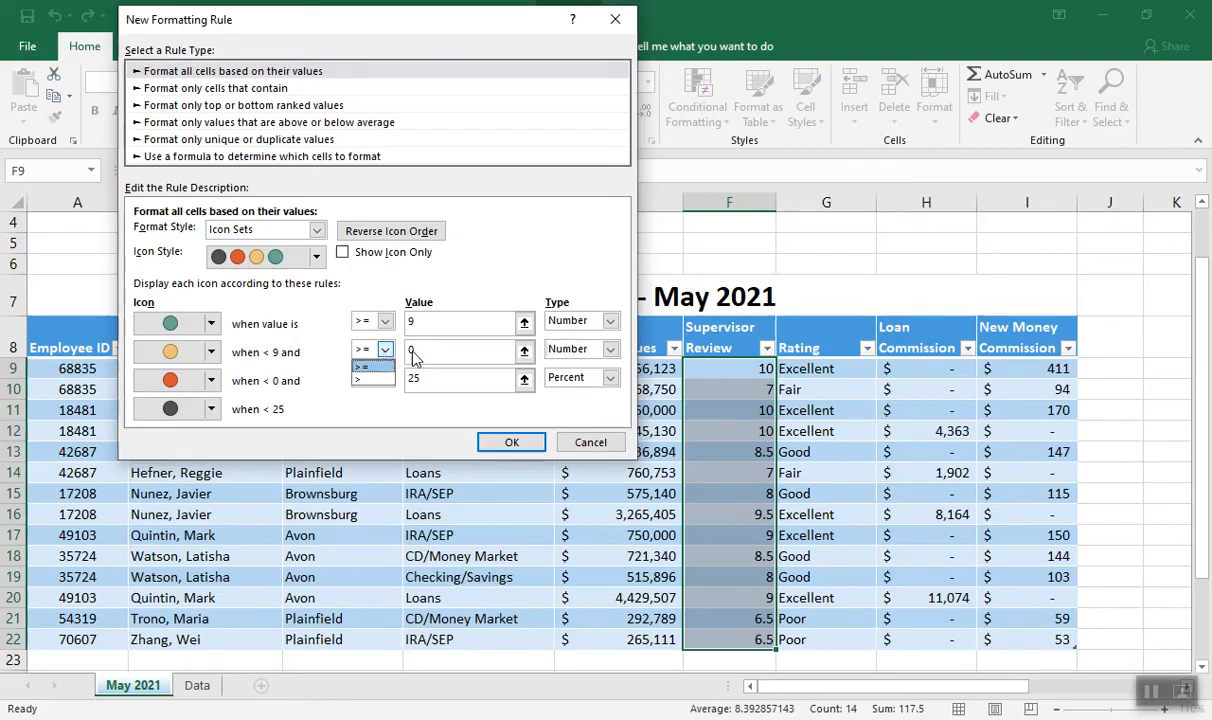
click(386, 353)
click(409, 350)
text(8)
key(Tab)
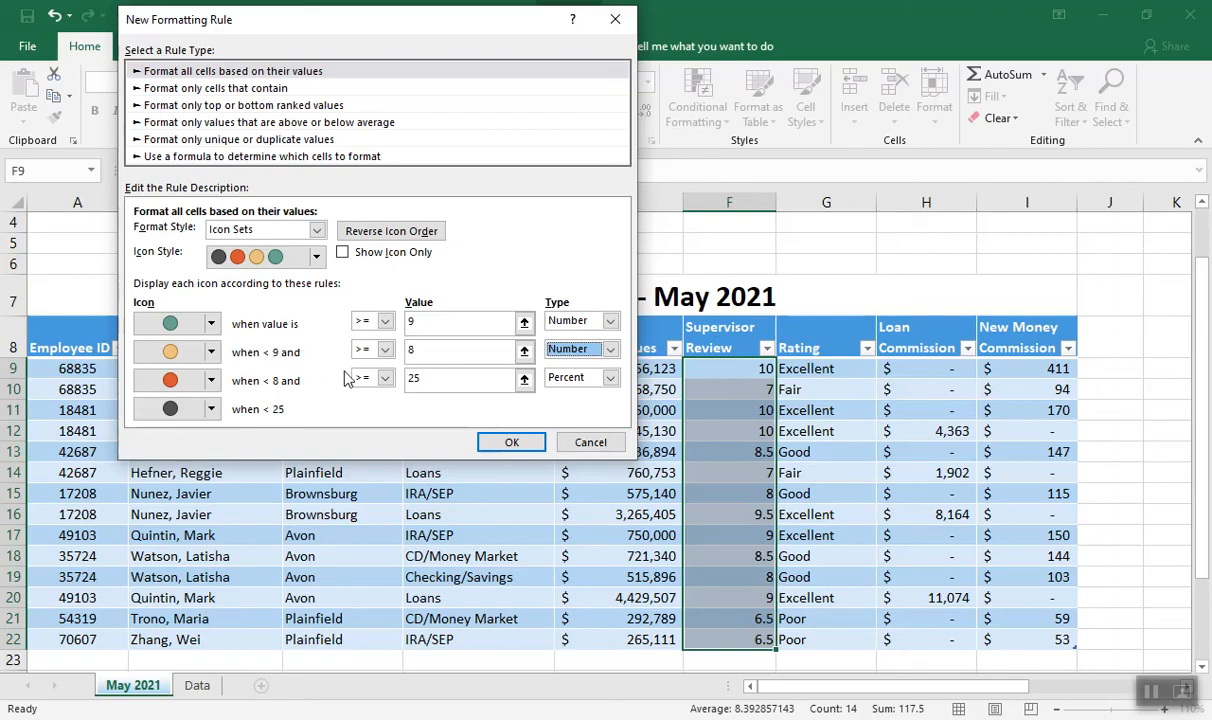
Set the red icon to the Number type with a threshold of greater than or equal to 7, and apply the formatting rule
click(609, 378)
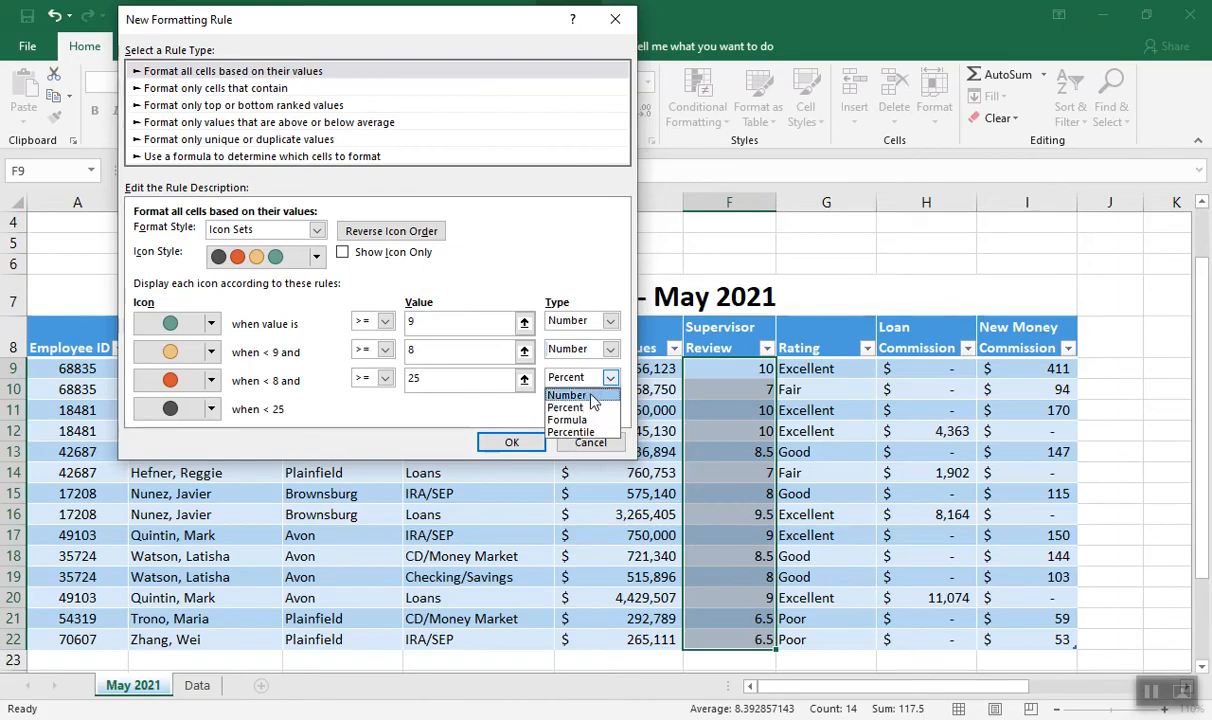
click(566, 395)
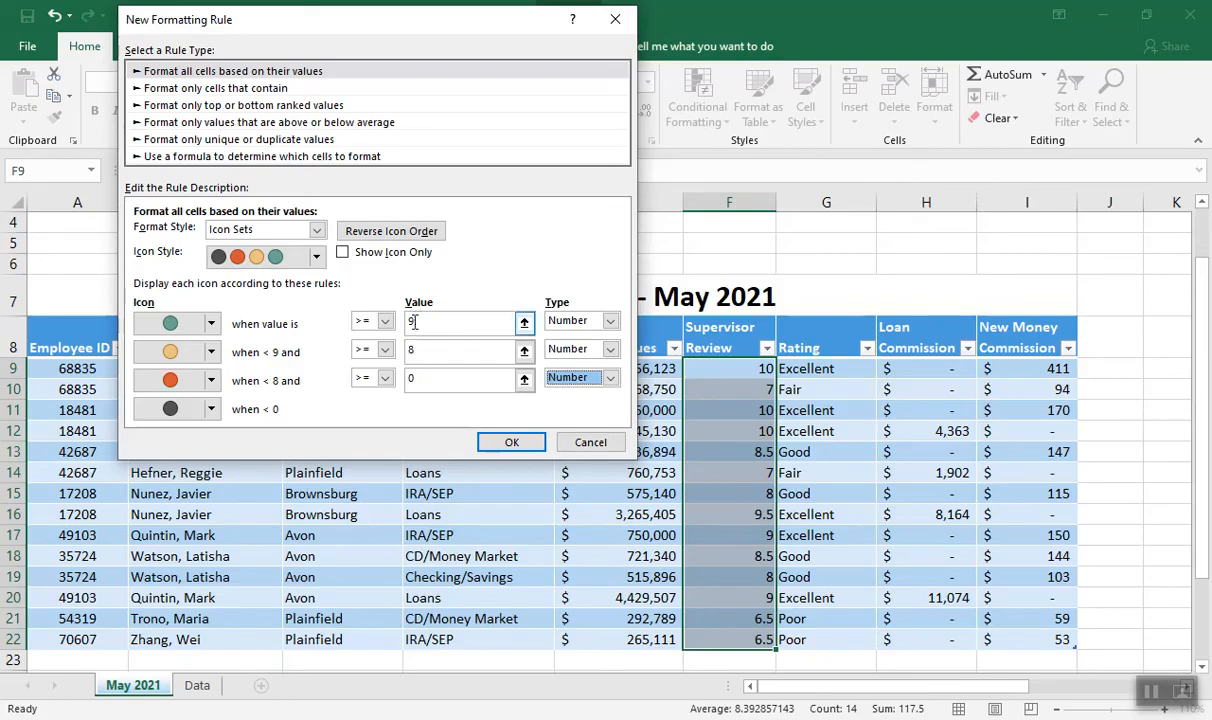
click(412, 379)
text(7)
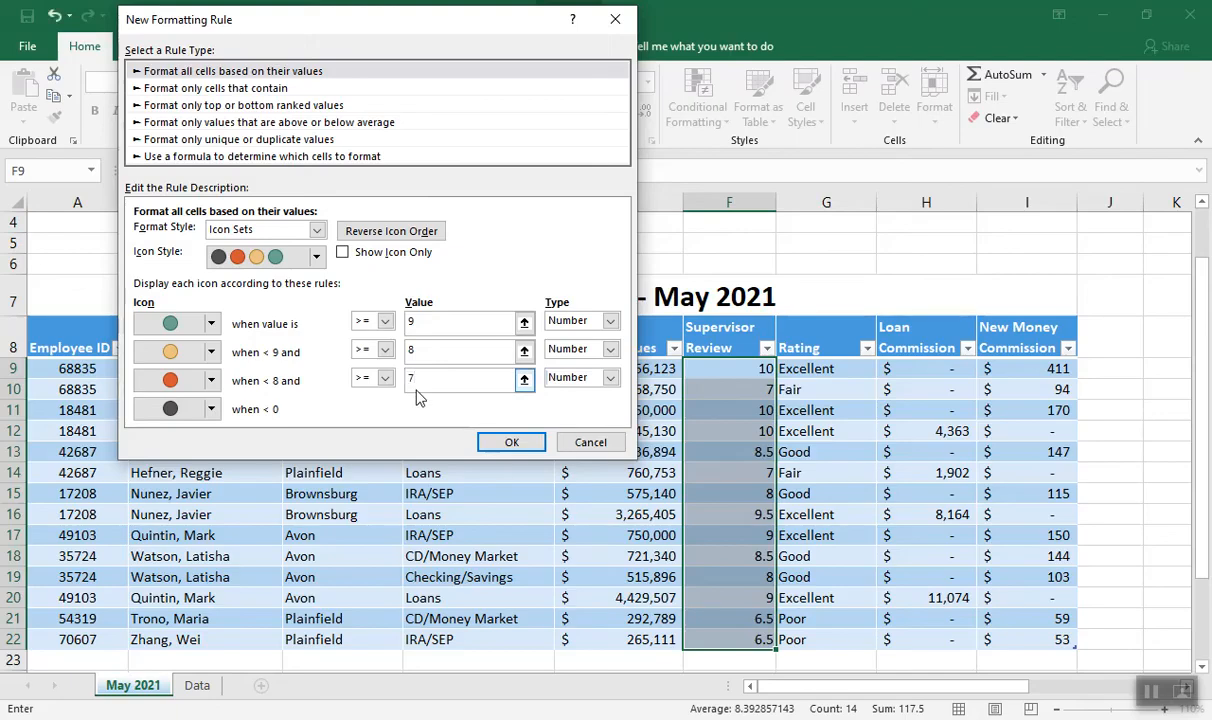
key(Tab)
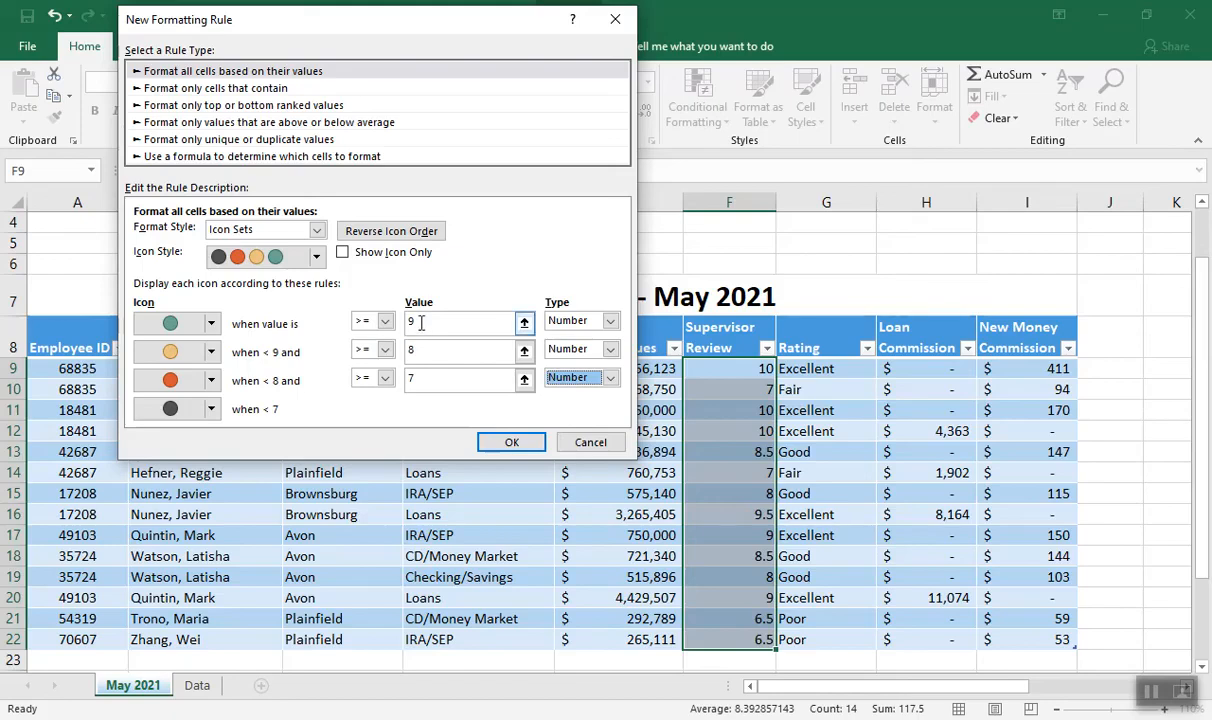
click(514, 444)
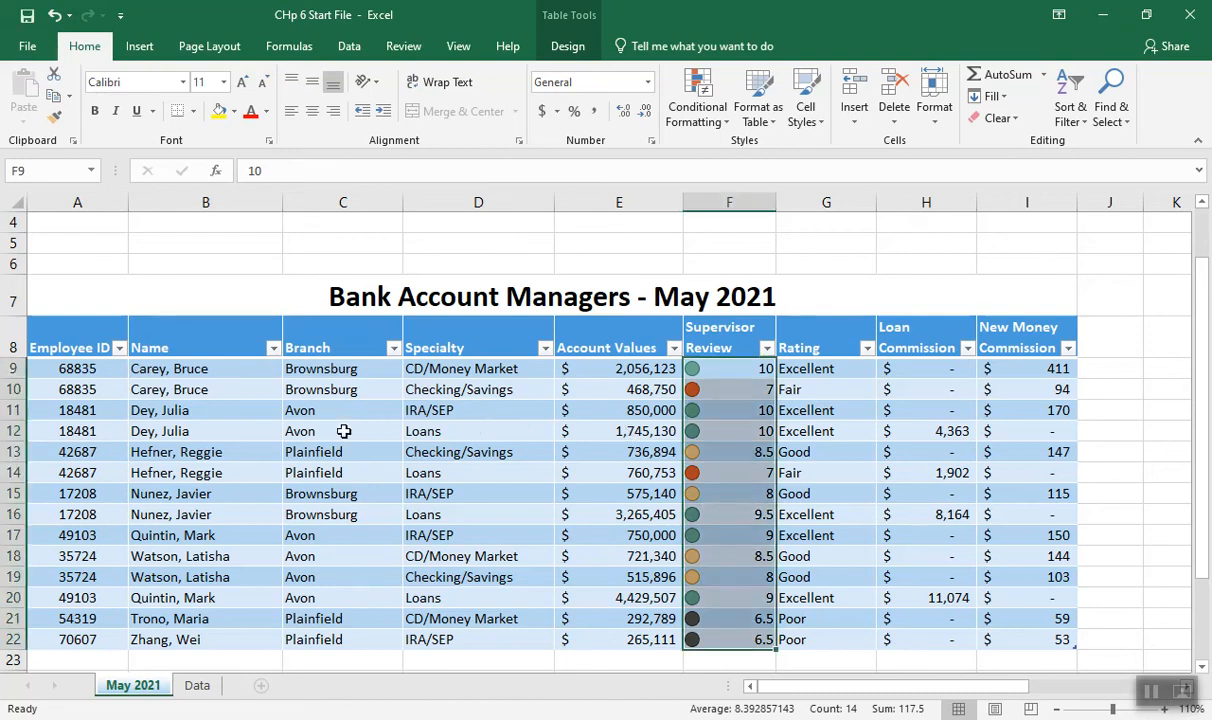
Add a total row to the Managers table and use Sum for its Account Values cell
click(562, 50)
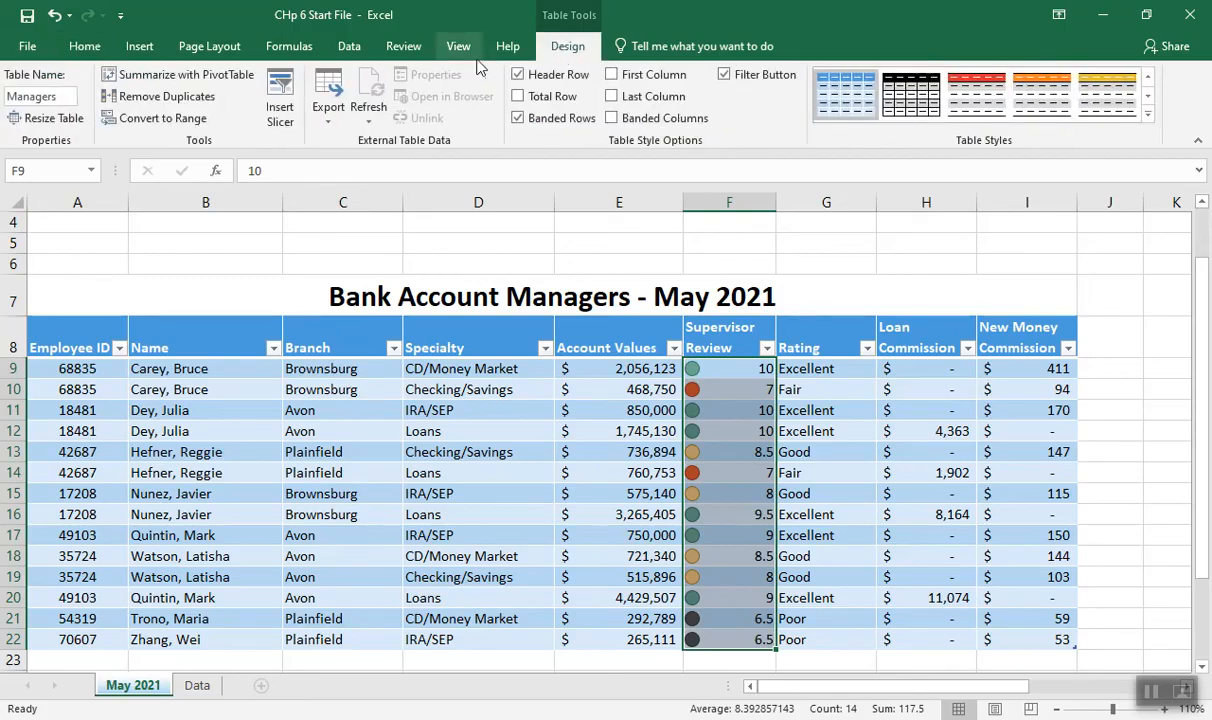
click(518, 98)
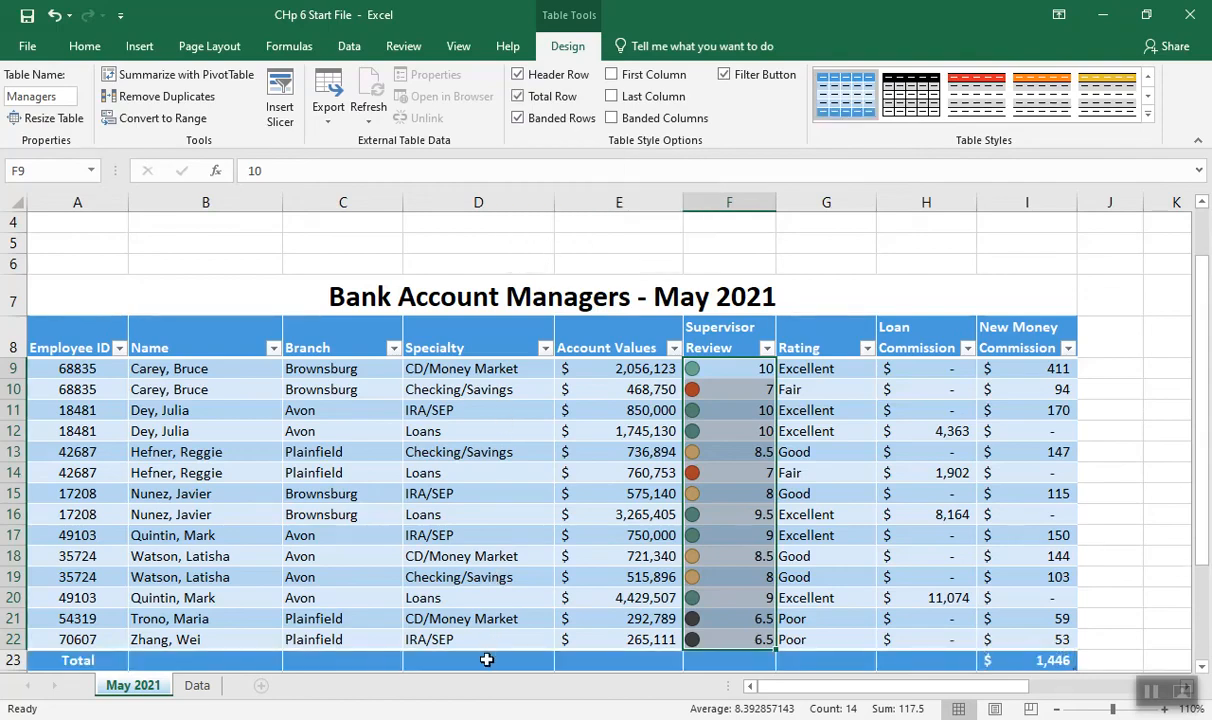
drag(1200, 376, 1203, 436)
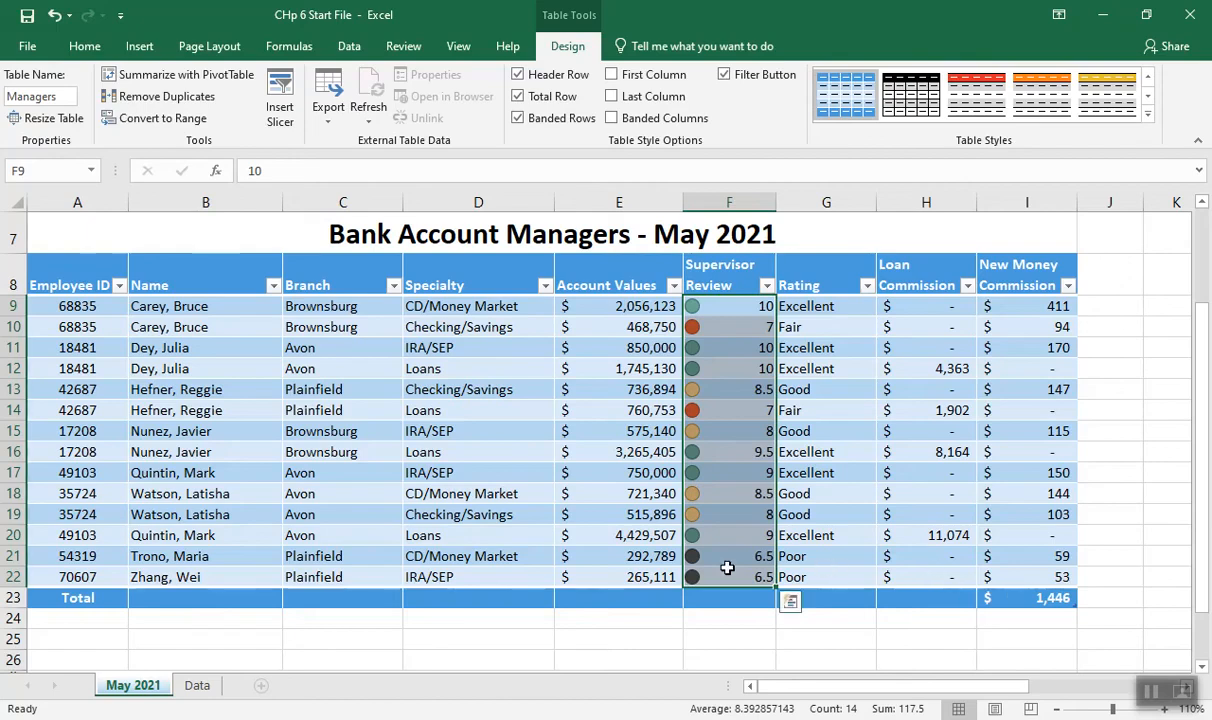
click(639, 597)
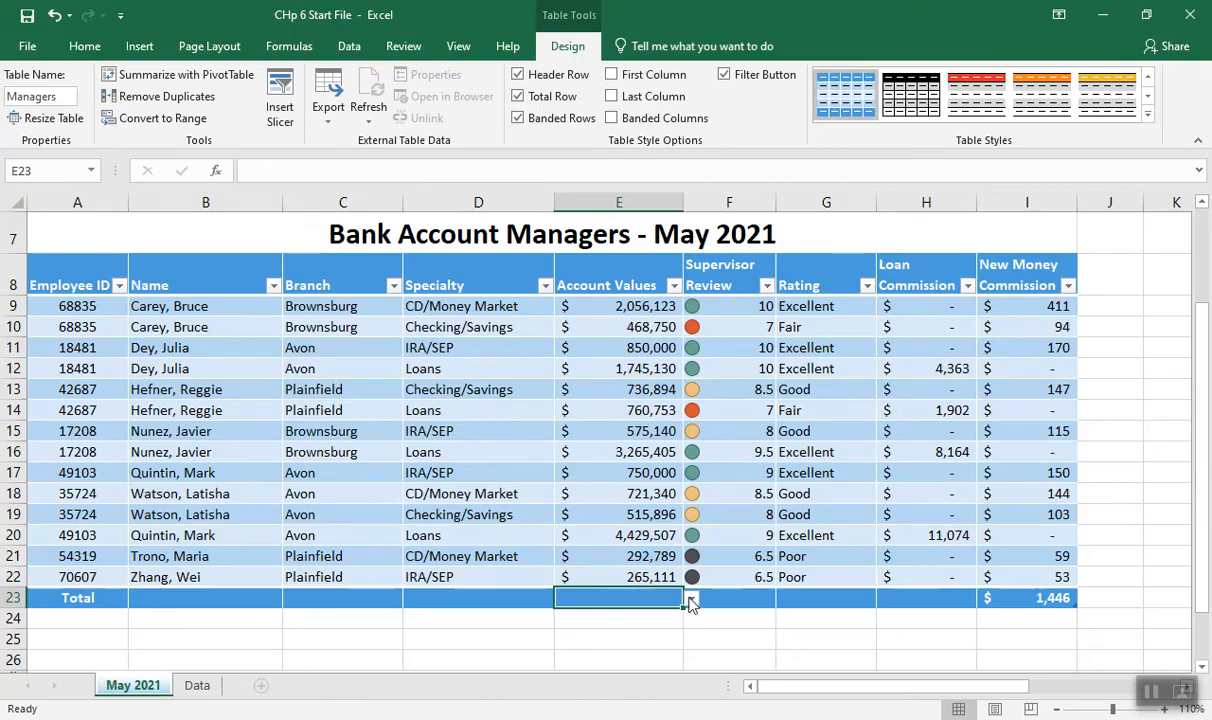
click(691, 599)
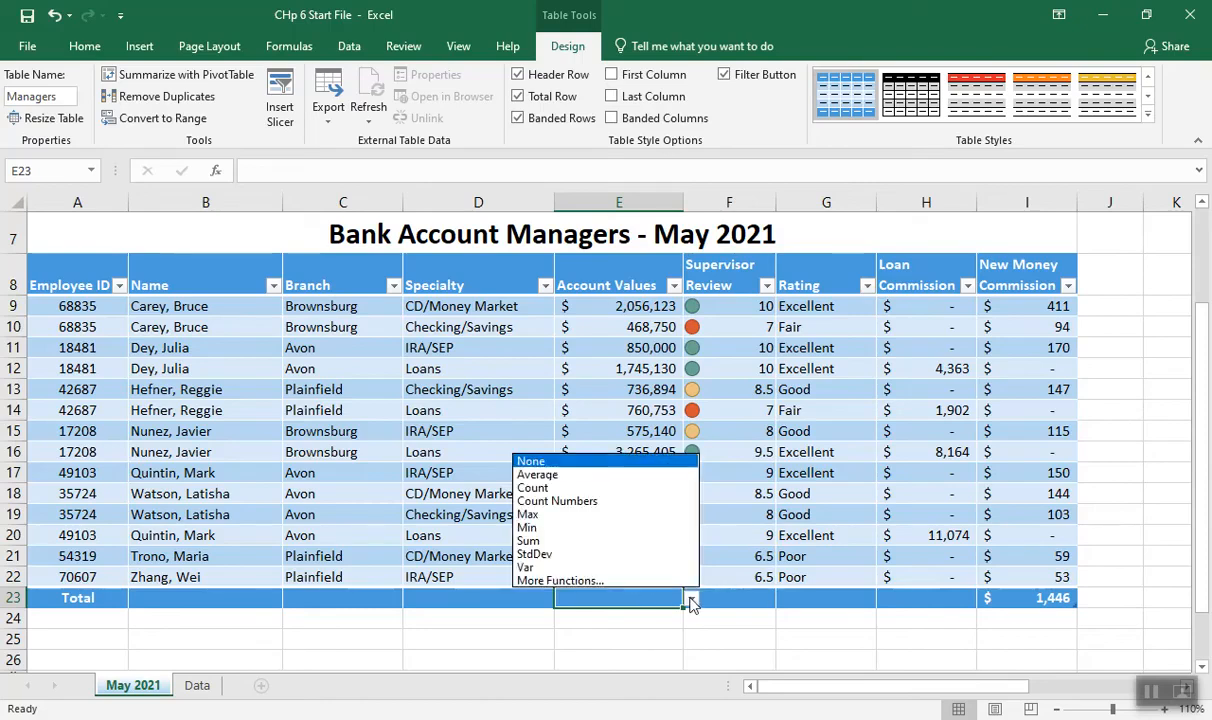
click(585, 541)
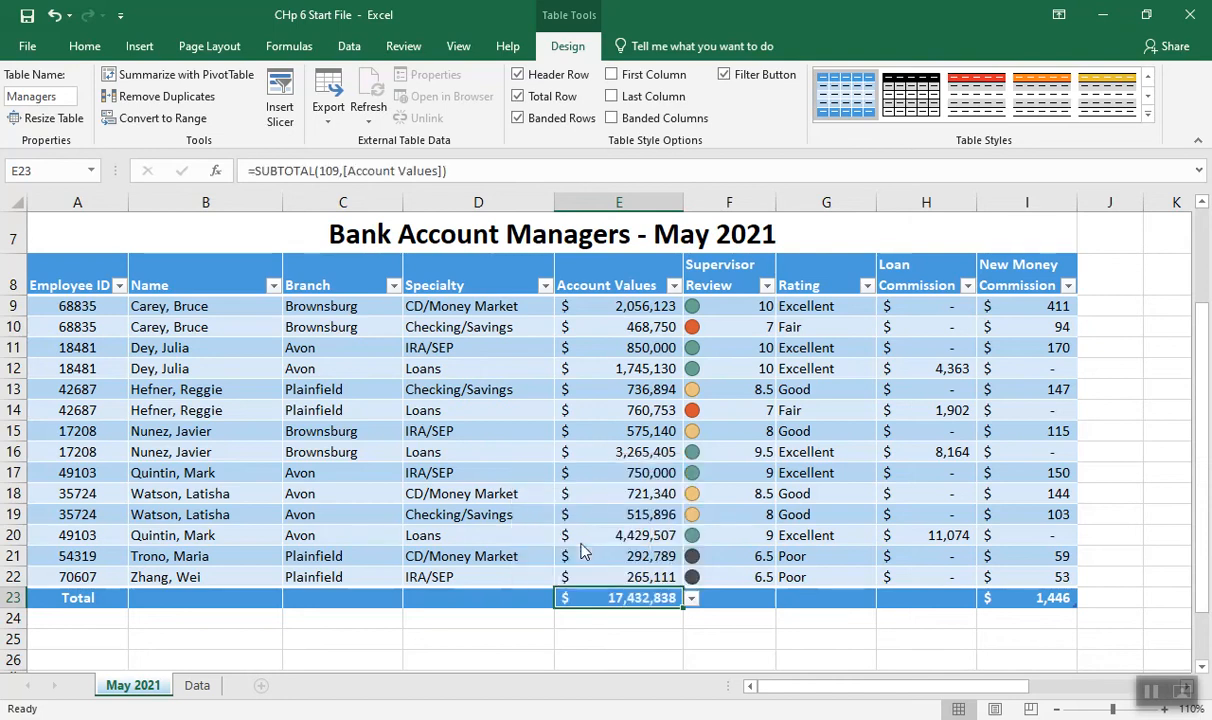
Show the average of Supervisor Review in total row cell F23, formatted to one decimal place
click(740, 599)
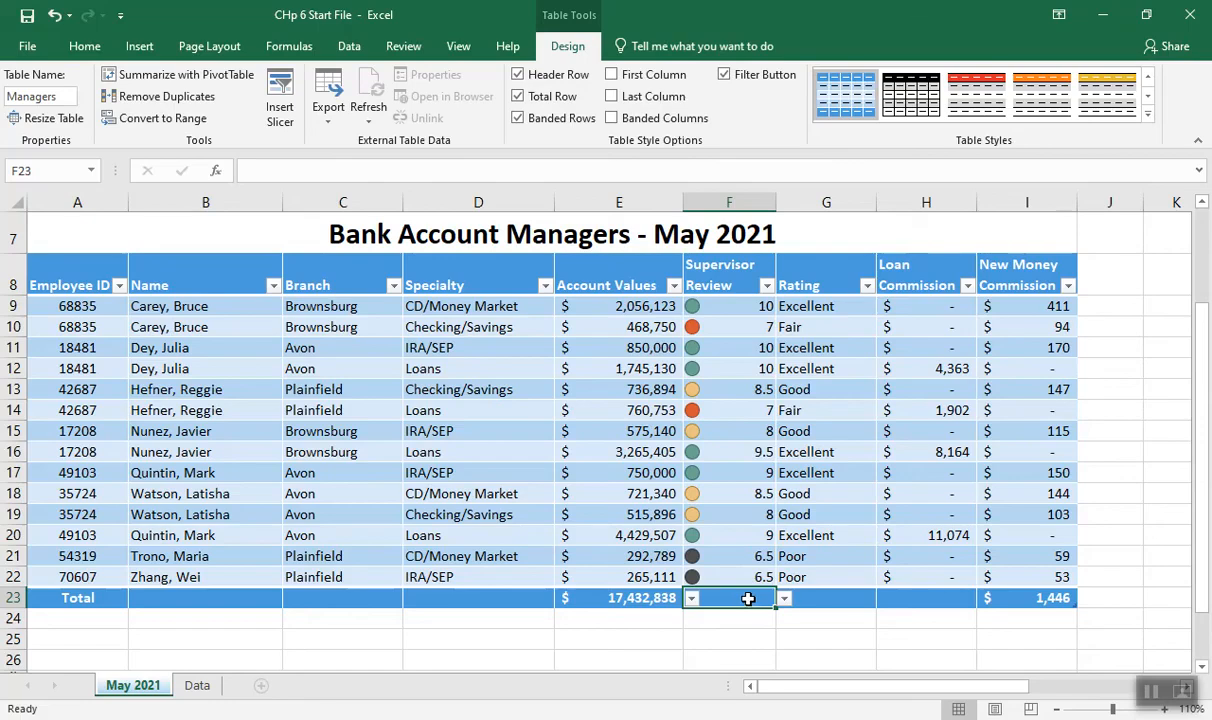
click(784, 599)
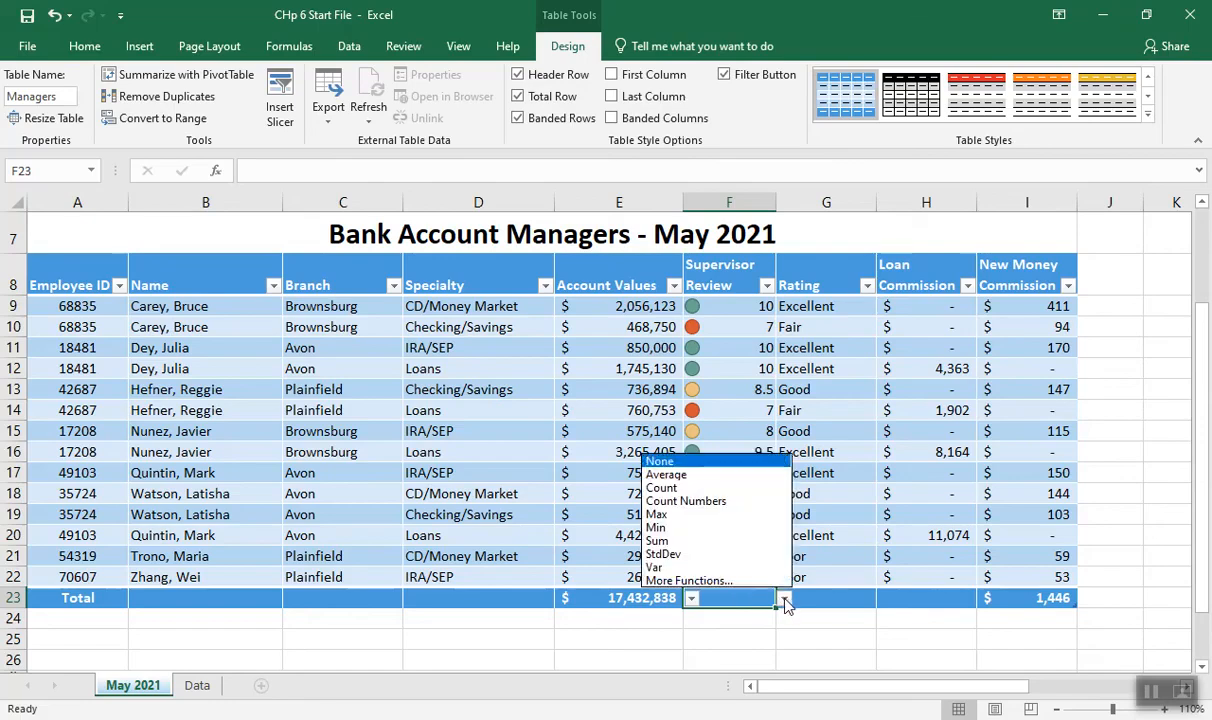
click(691, 474)
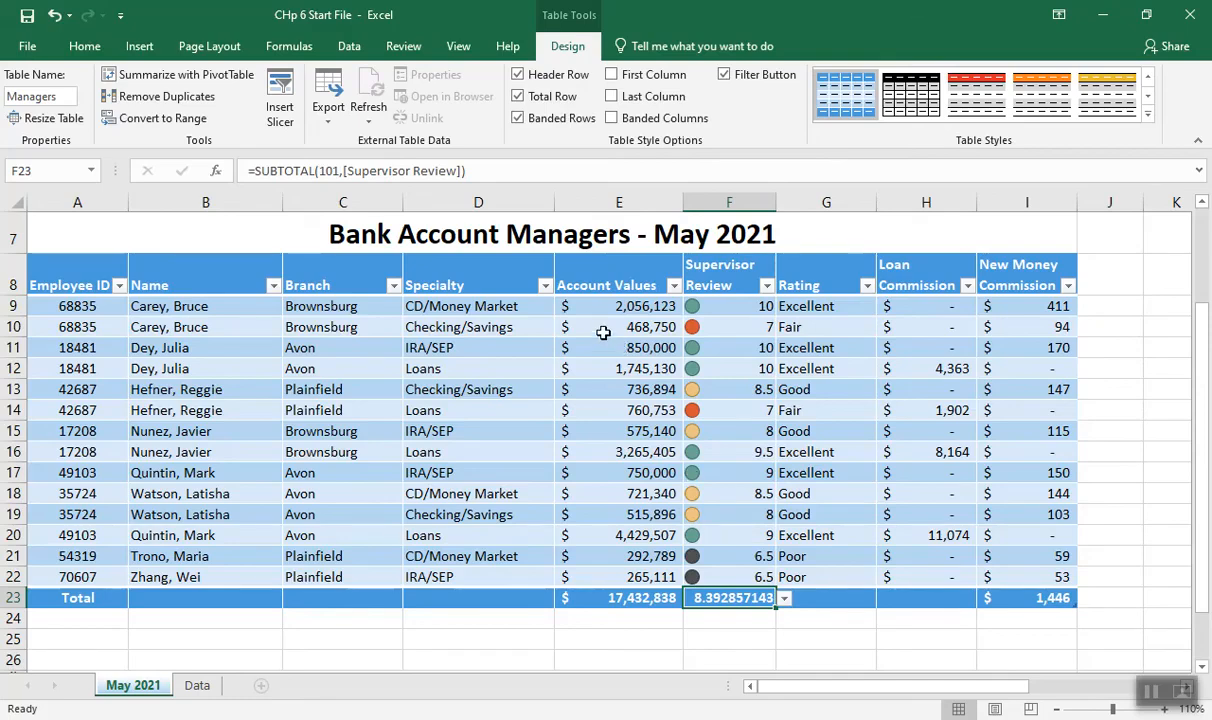
click(82, 48)
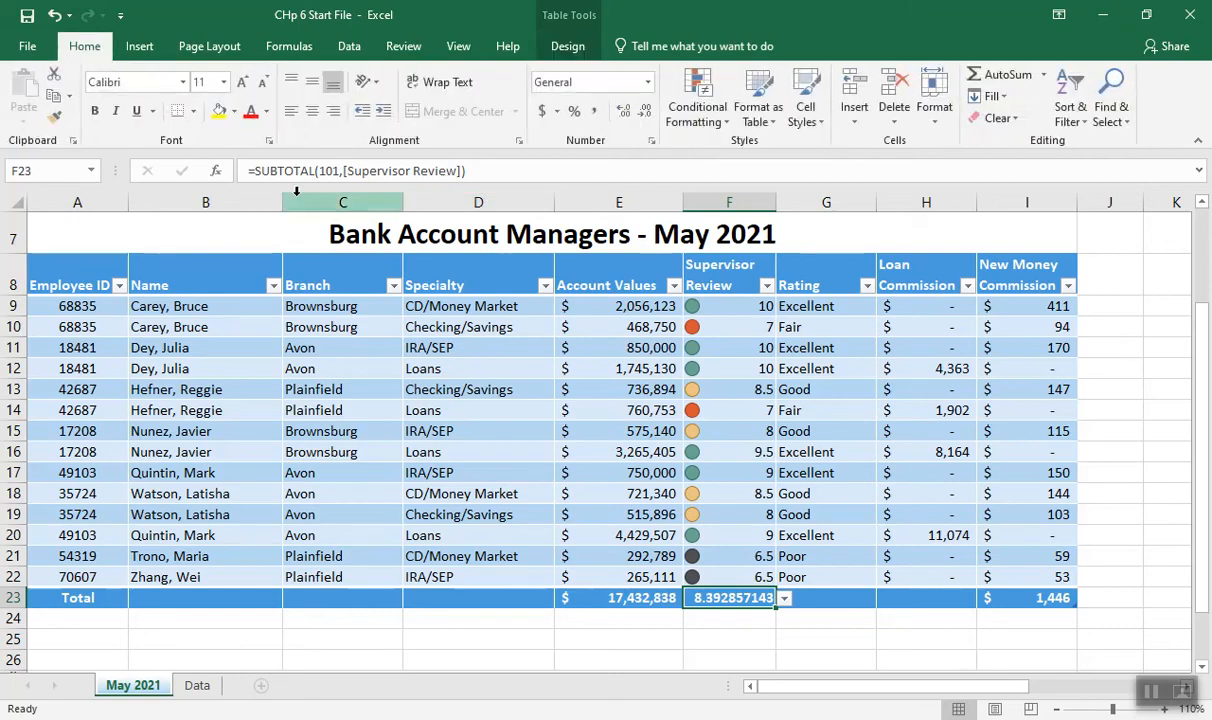
click(645, 112)
click(645, 112)
click(645, 112)
click(645, 112)
click(645, 112)
click(645, 112)
click(645, 112)
click(645, 112)
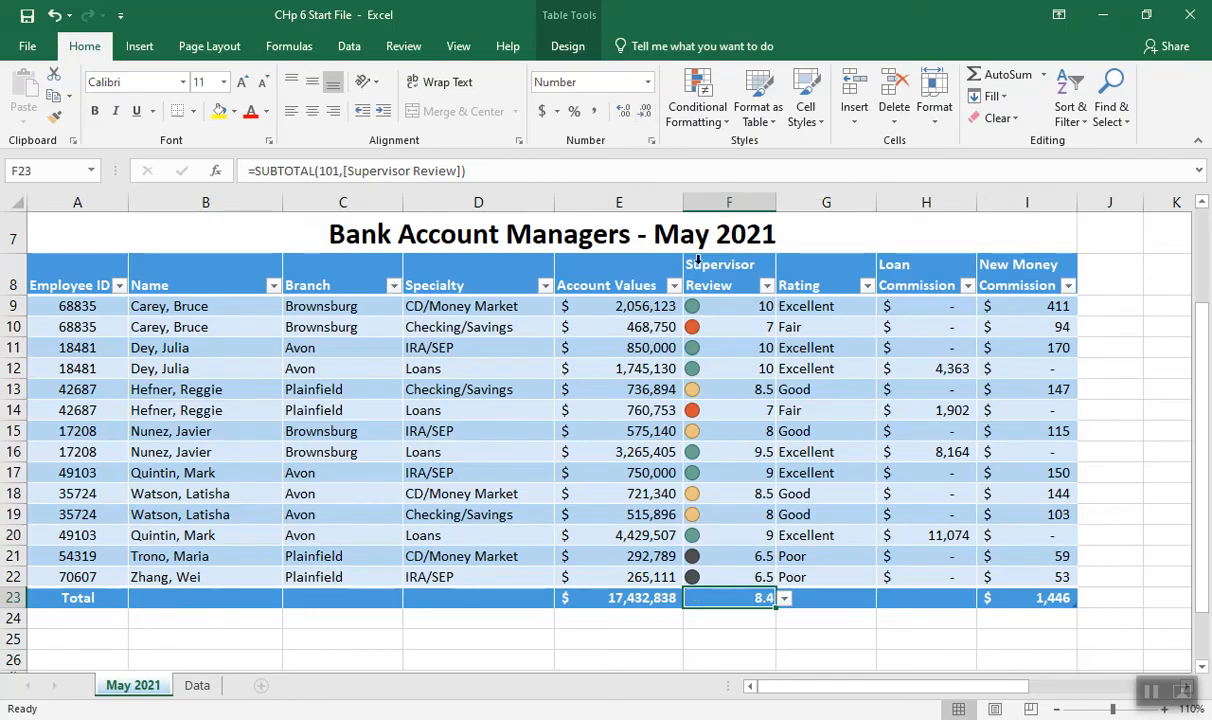
Show the sum of Loan Commission in total row cell H23
click(926, 597)
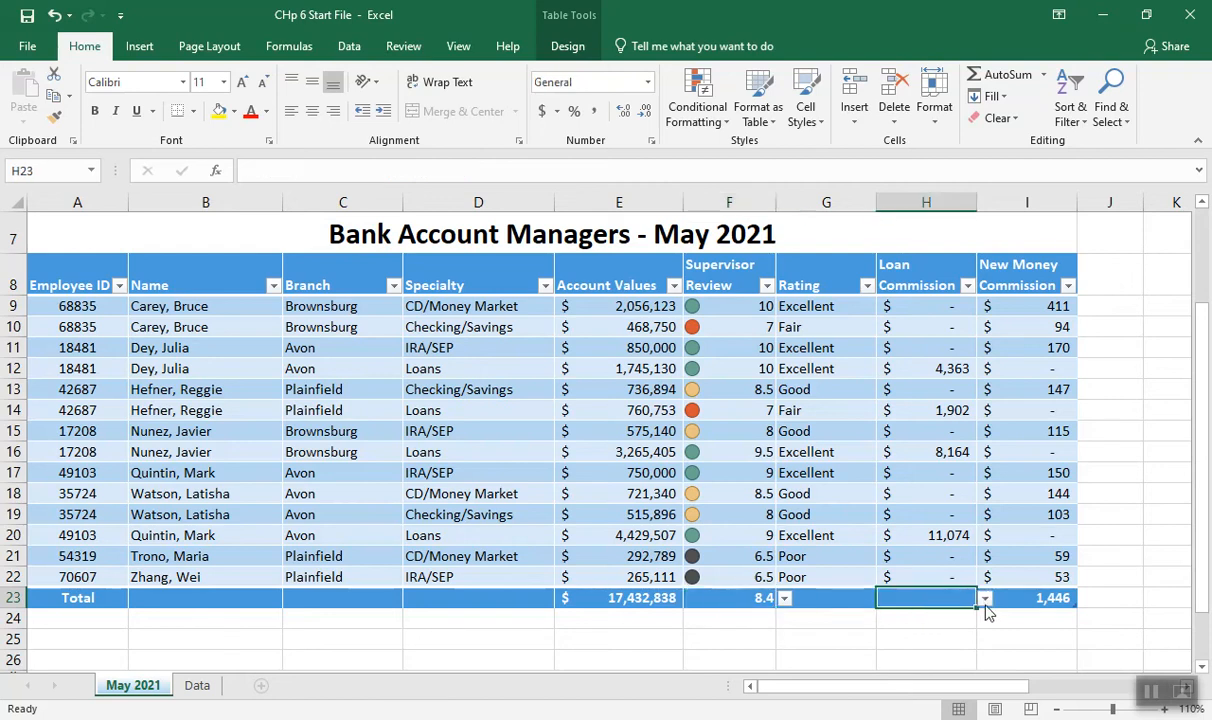
click(985, 598)
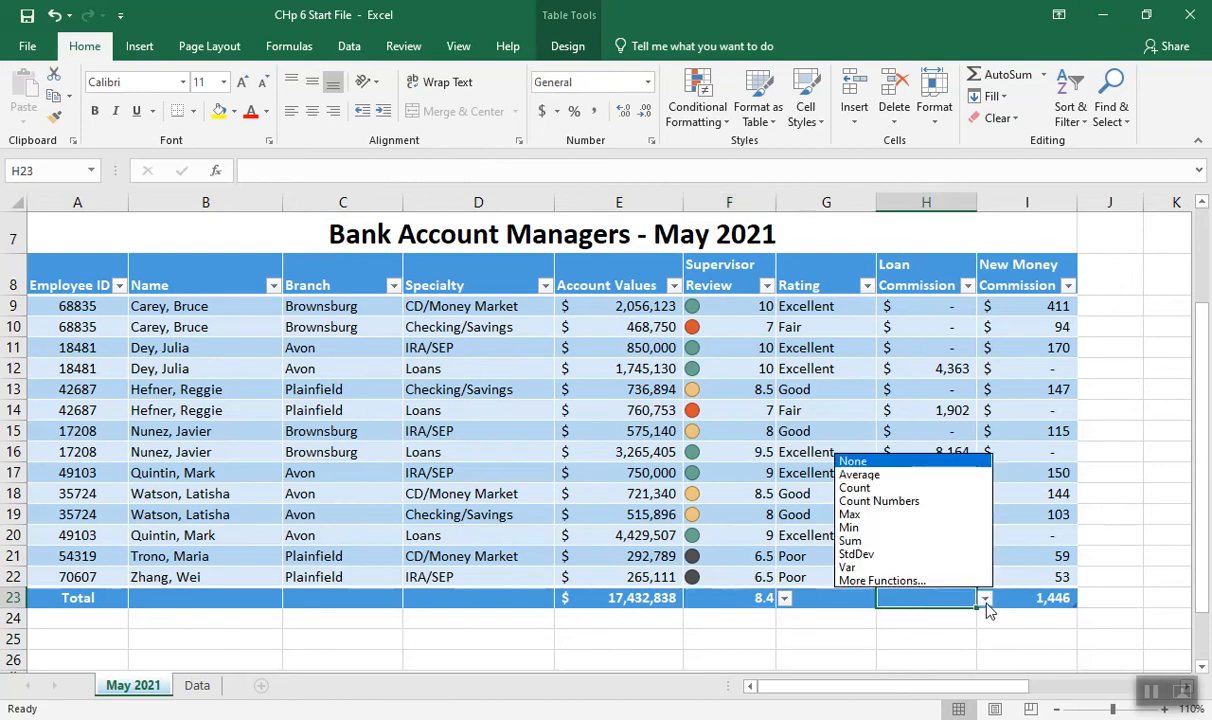
click(903, 541)
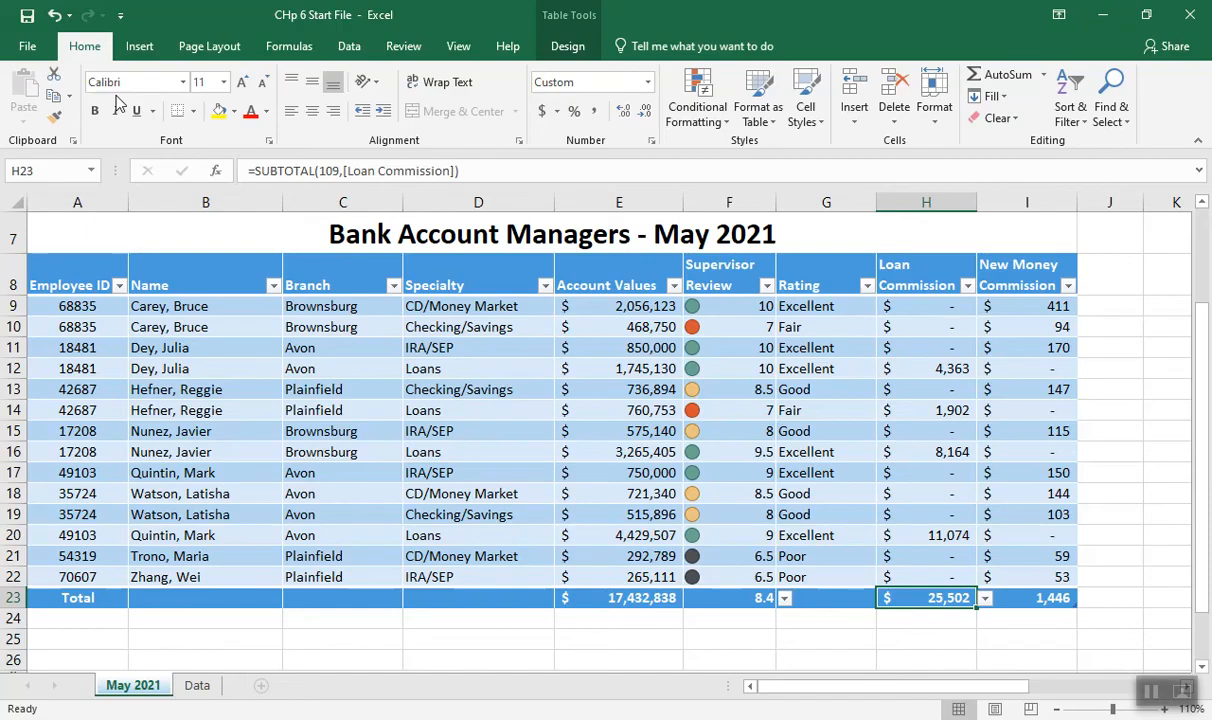
Save a copy of the workbook in the Documents folder under the name AcctMgrs
click(28, 50)
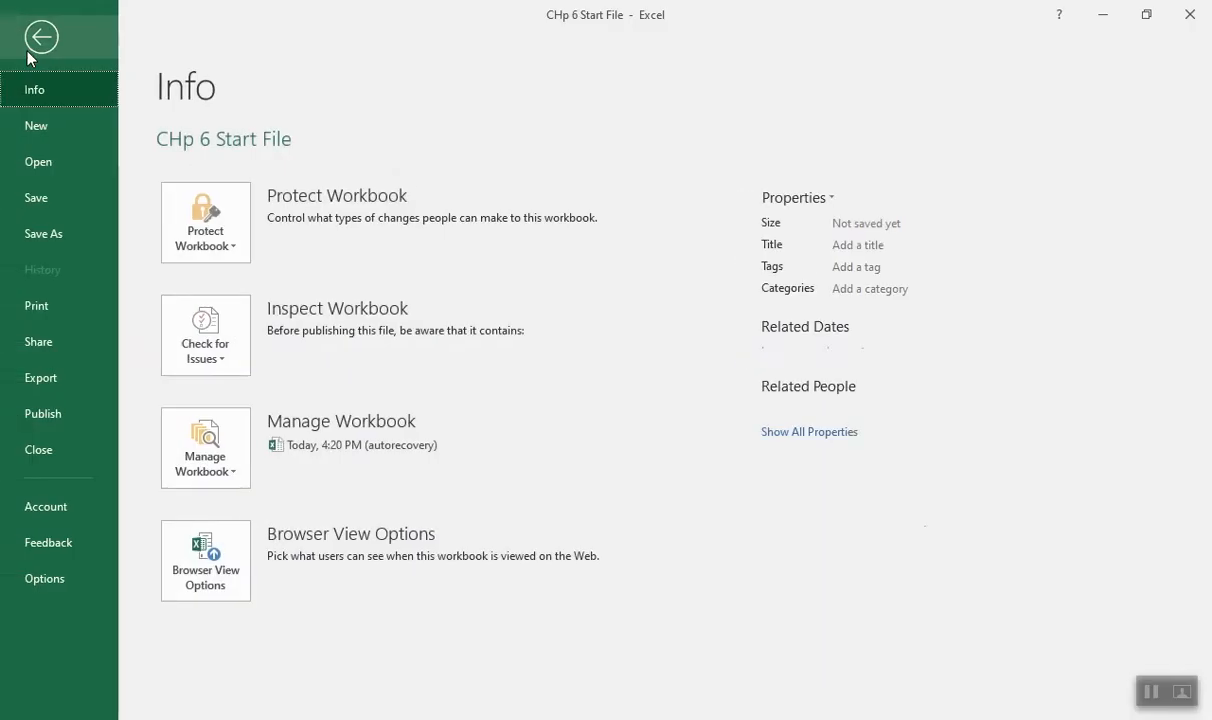
click(43, 229)
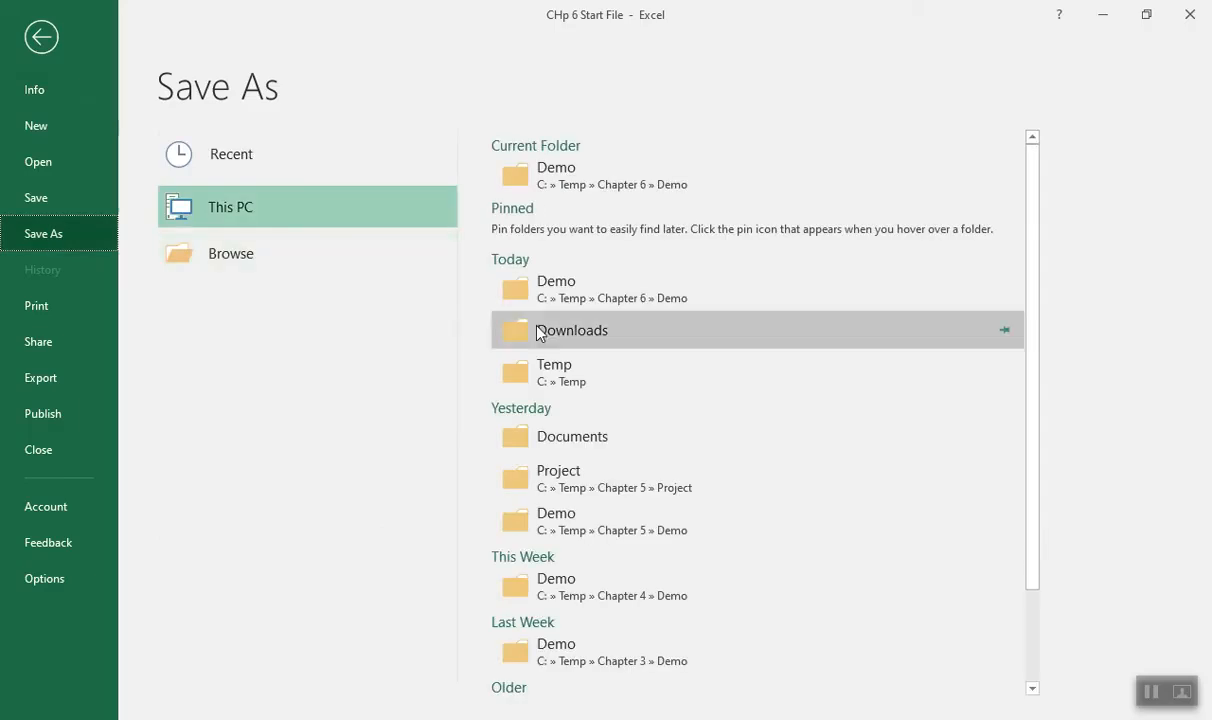
click(583, 441)
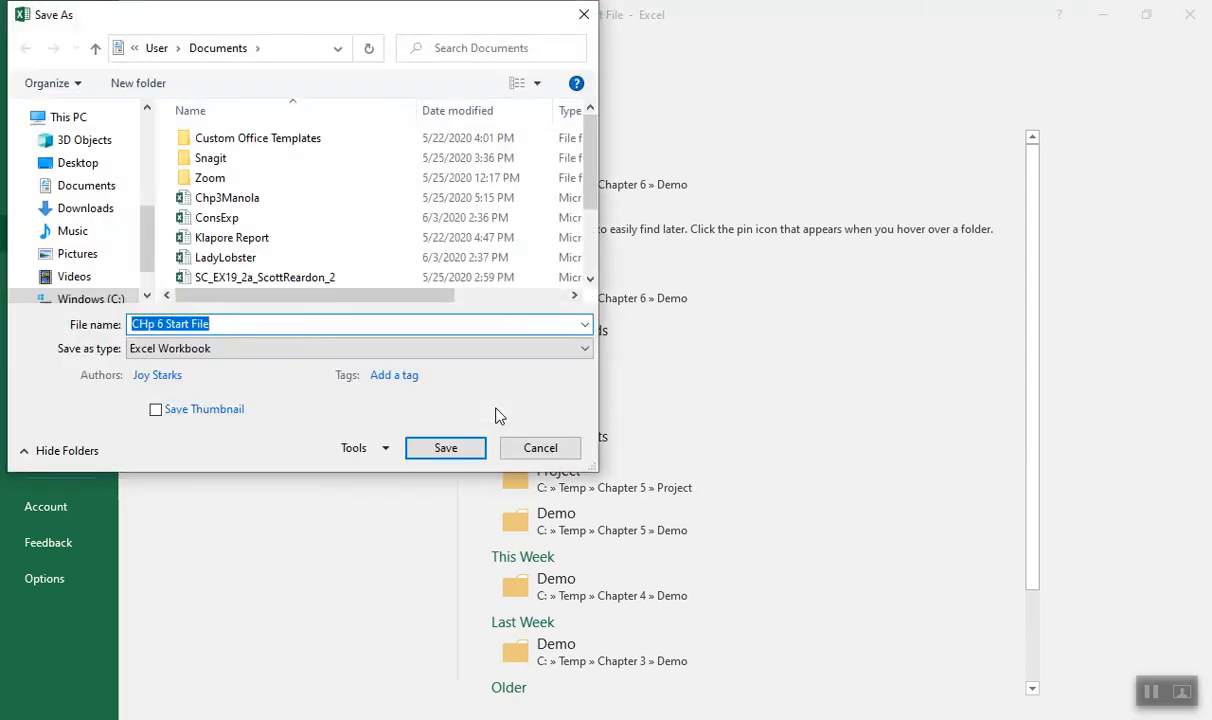
text(AcctMgrs)
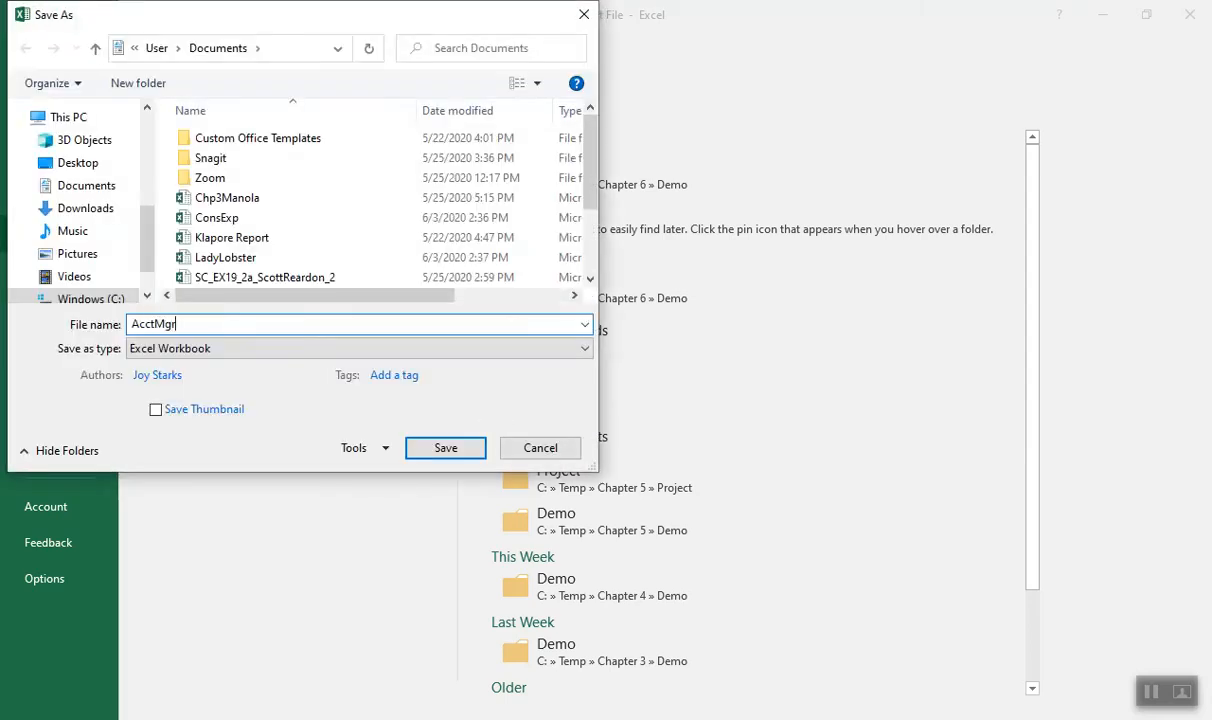
click(433, 449)
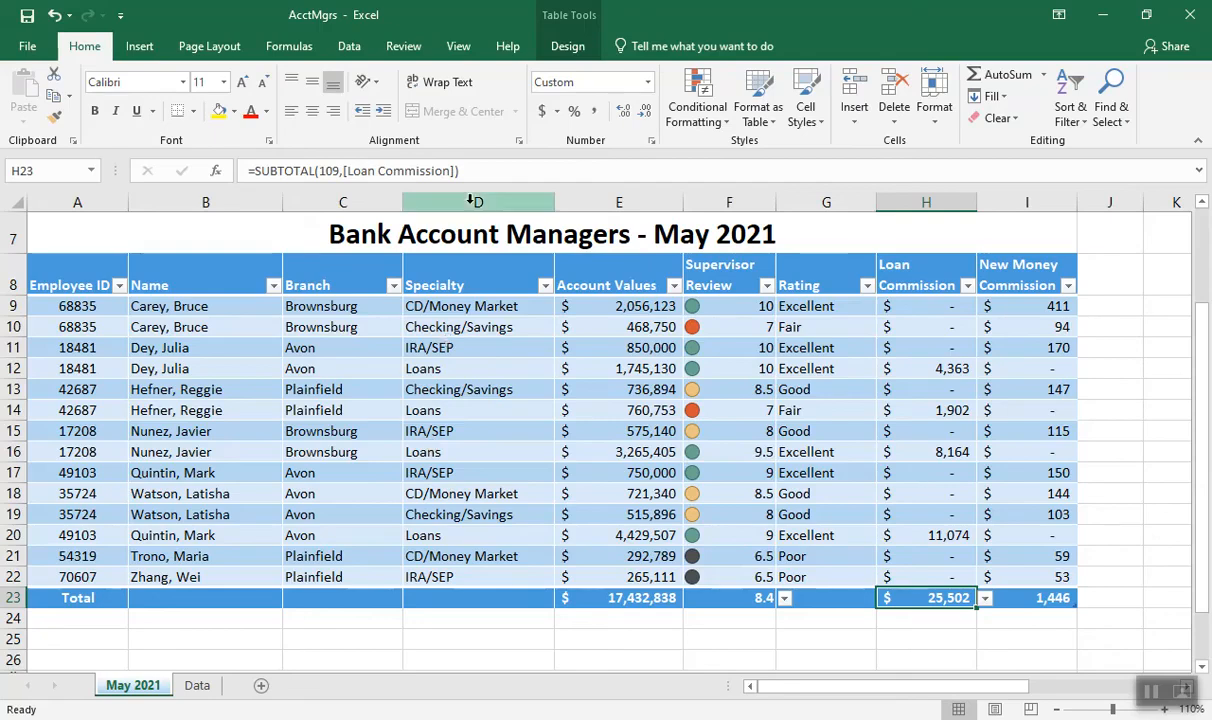
Remove the total row from the Managers table
click(568, 52)
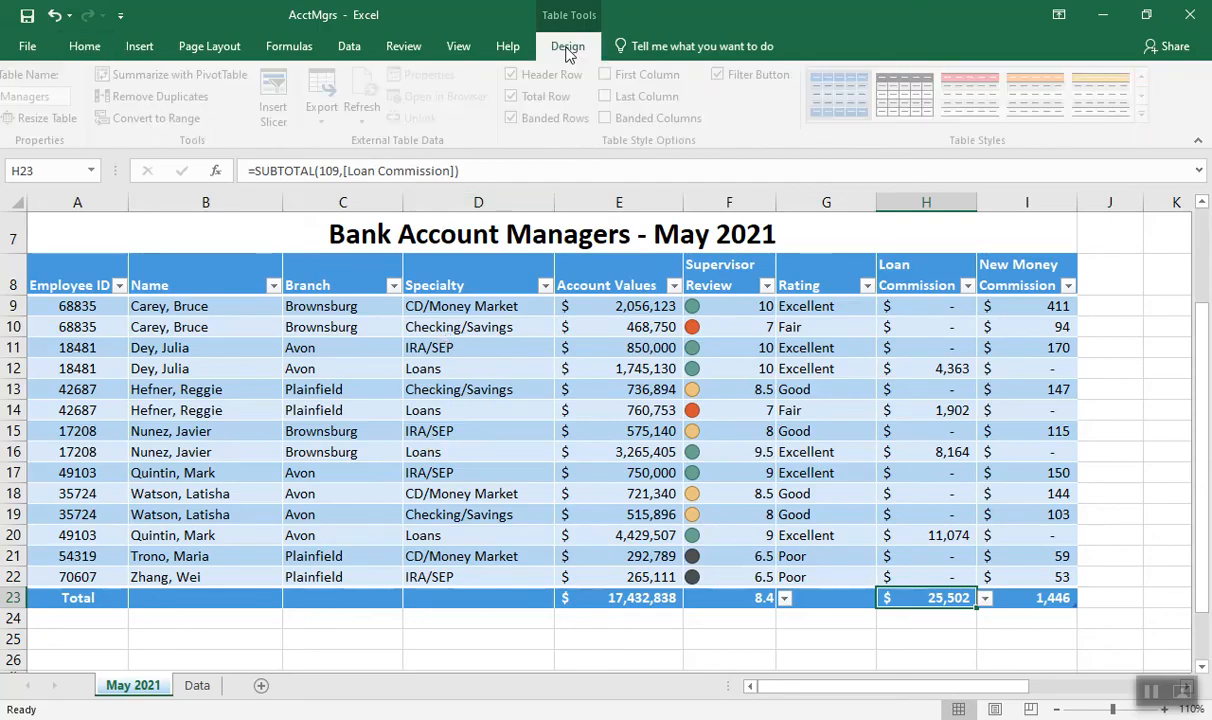
click(518, 96)
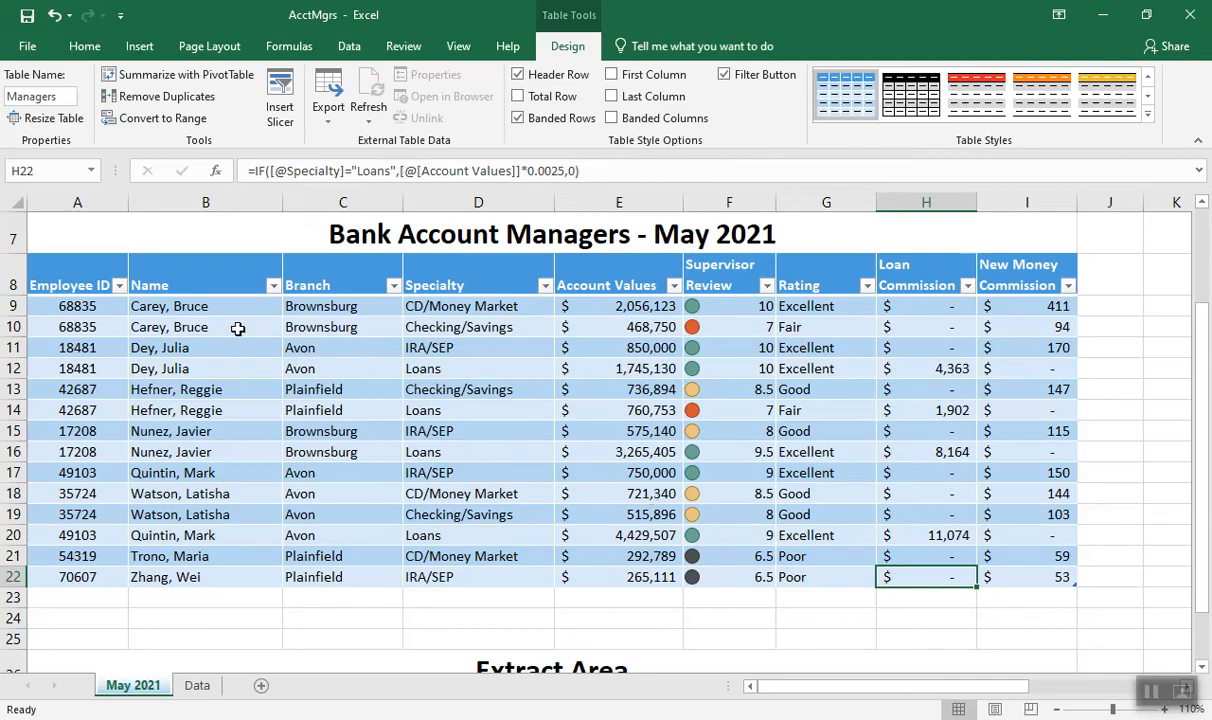
Sort the Managers table by the Name column from A to Z
click(203, 308)
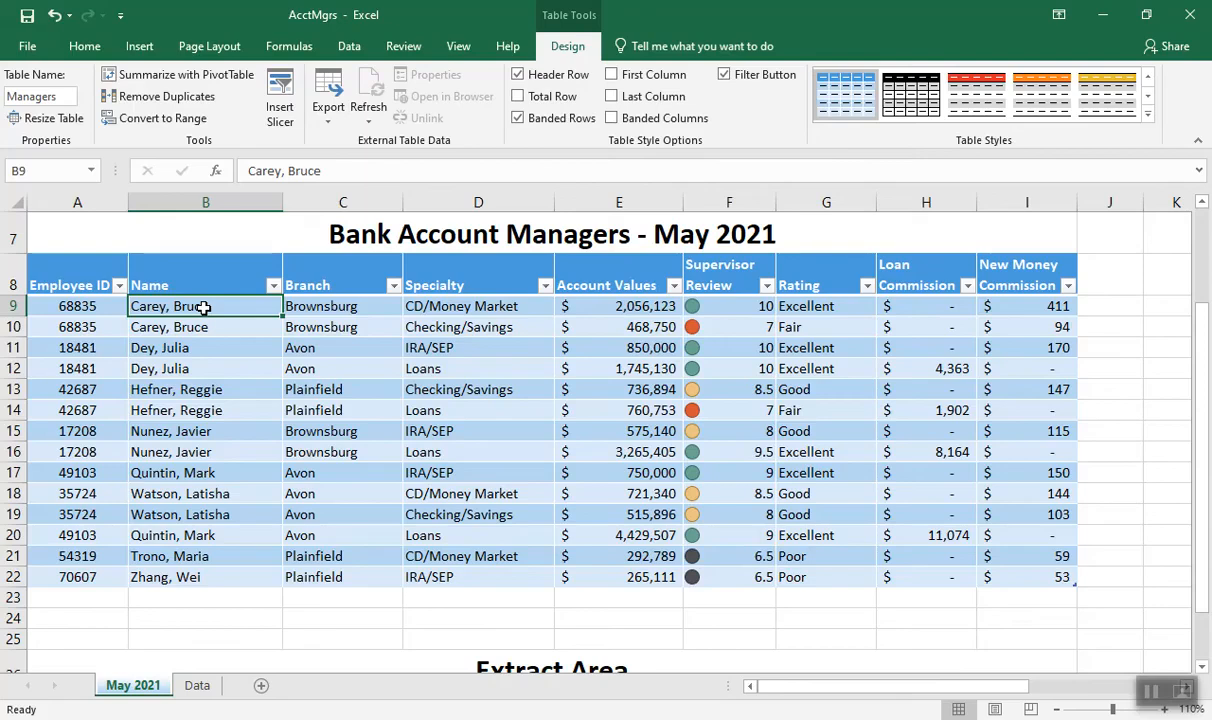
click(273, 287)
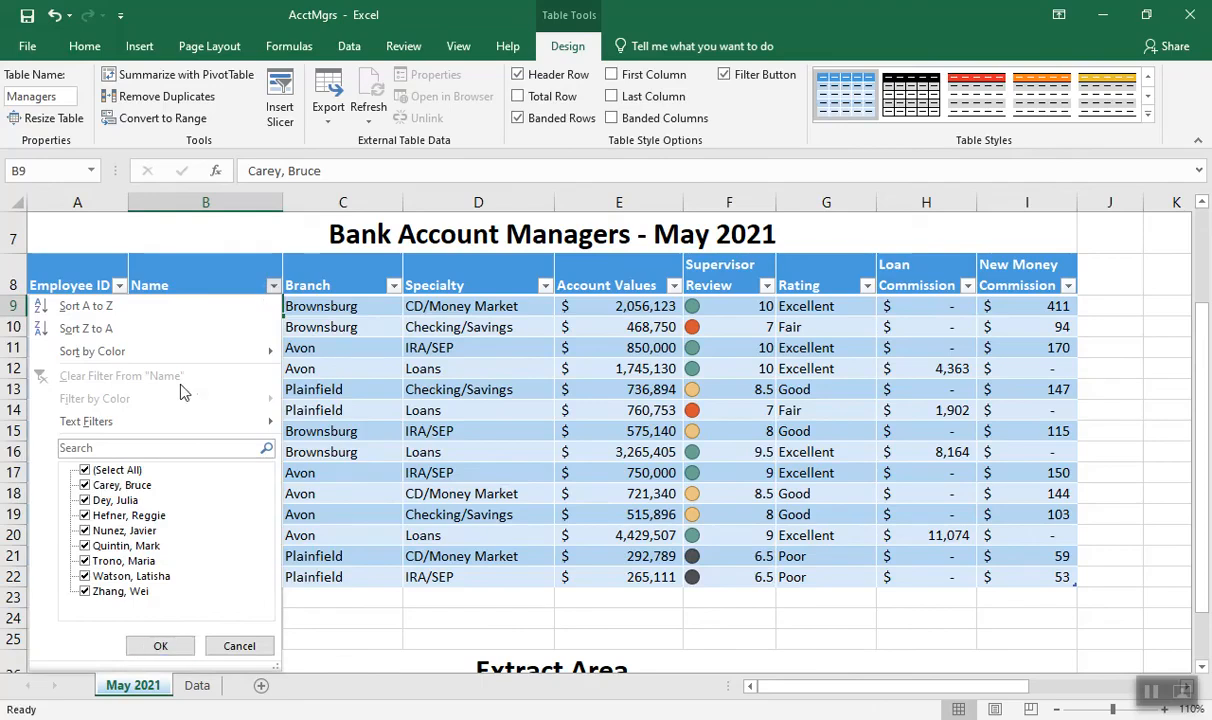
click(148, 316)
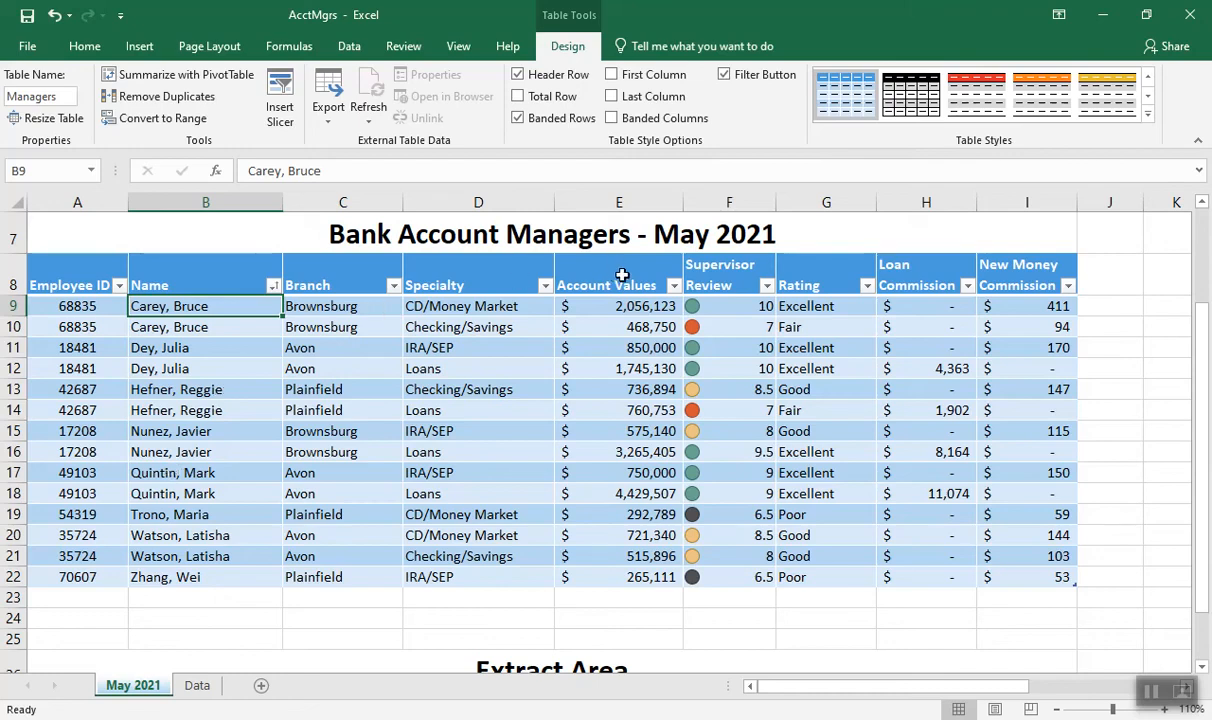
Sort the Managers table by Account Values from highest to lowest
click(620, 276)
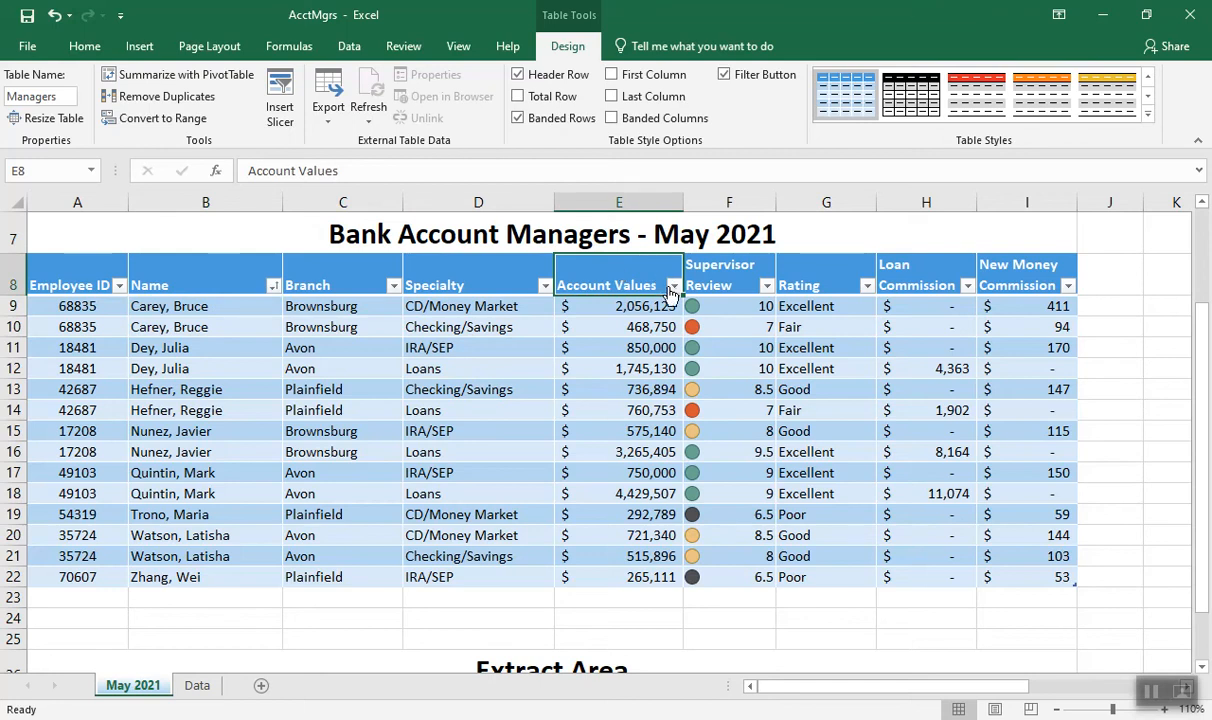
click(351, 58)
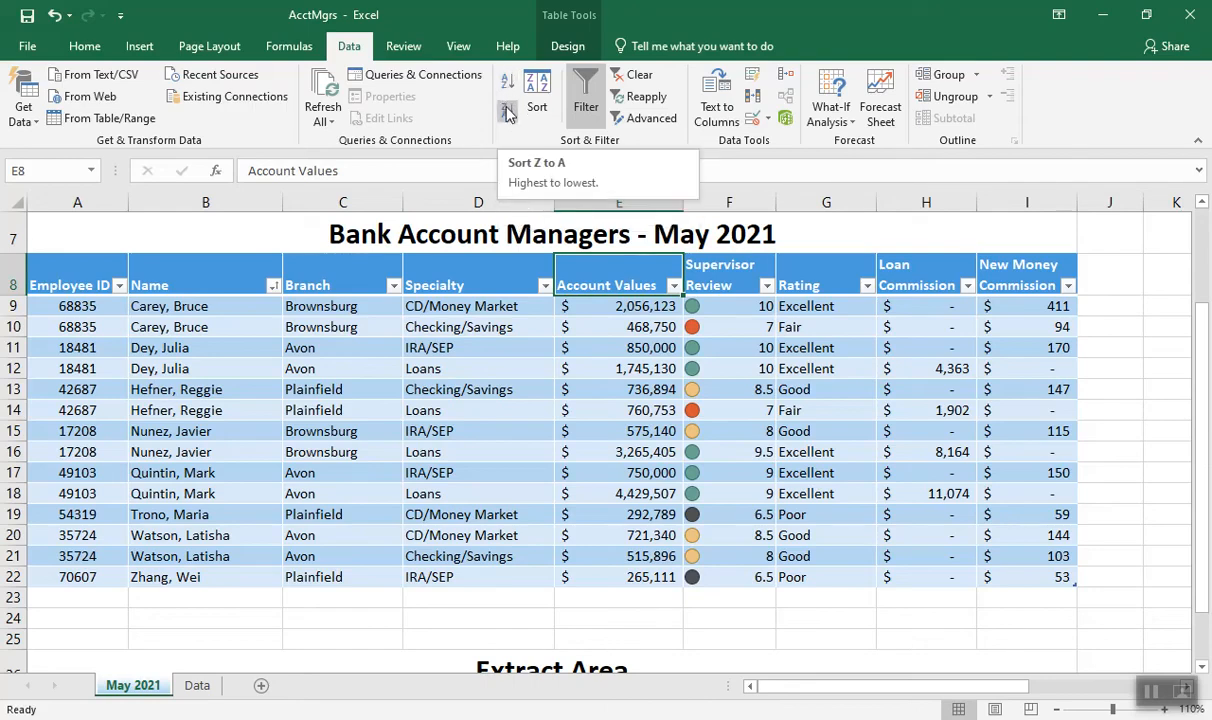
click(508, 116)
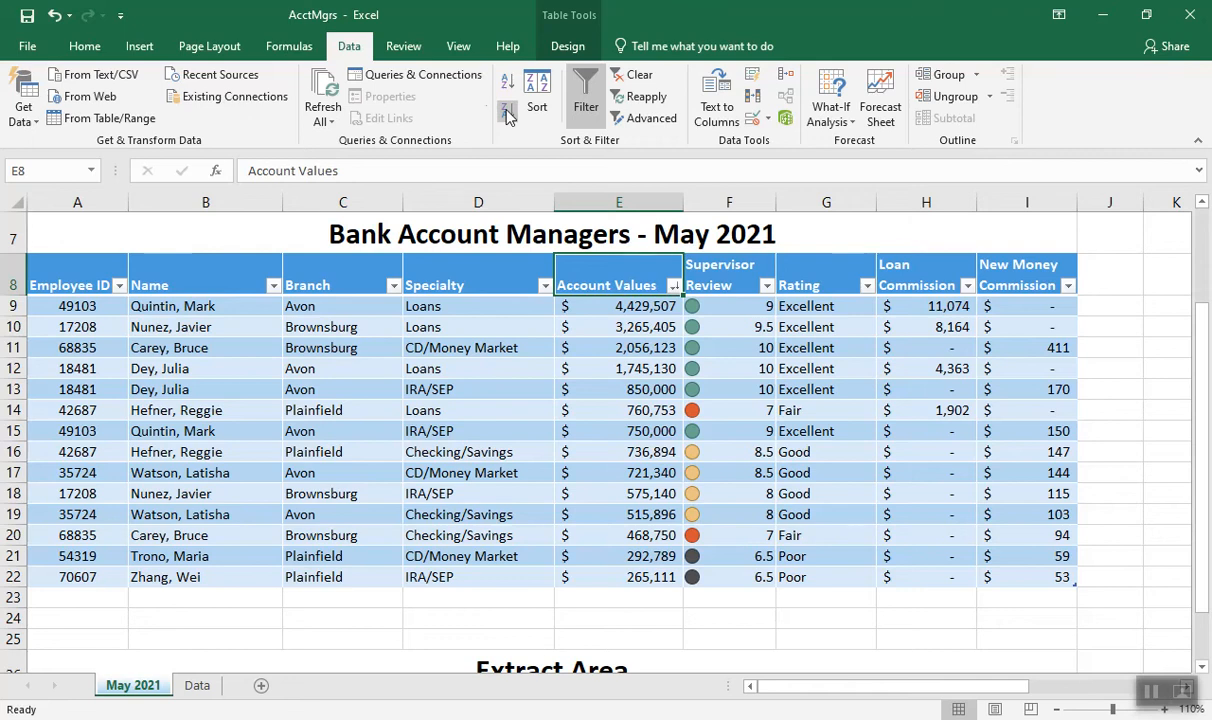
Start a custom sort of the Managers table with Branch as the first level, ordered A to Z
click(84, 47)
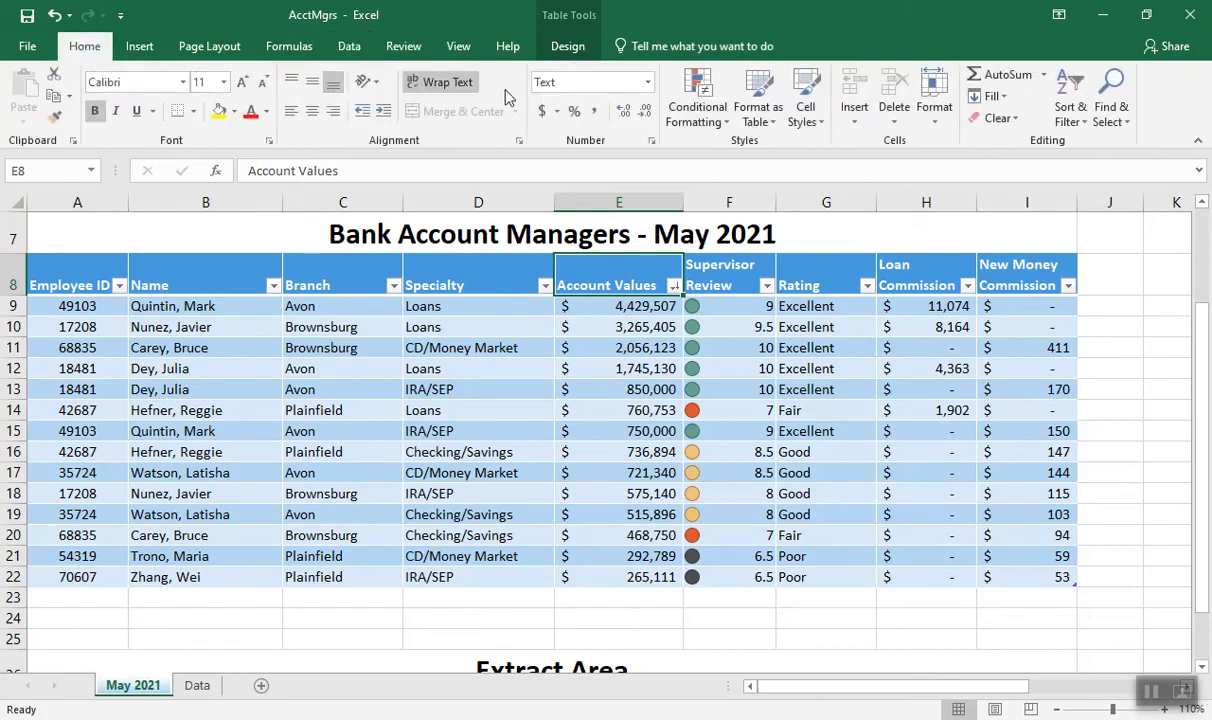
click(1073, 118)
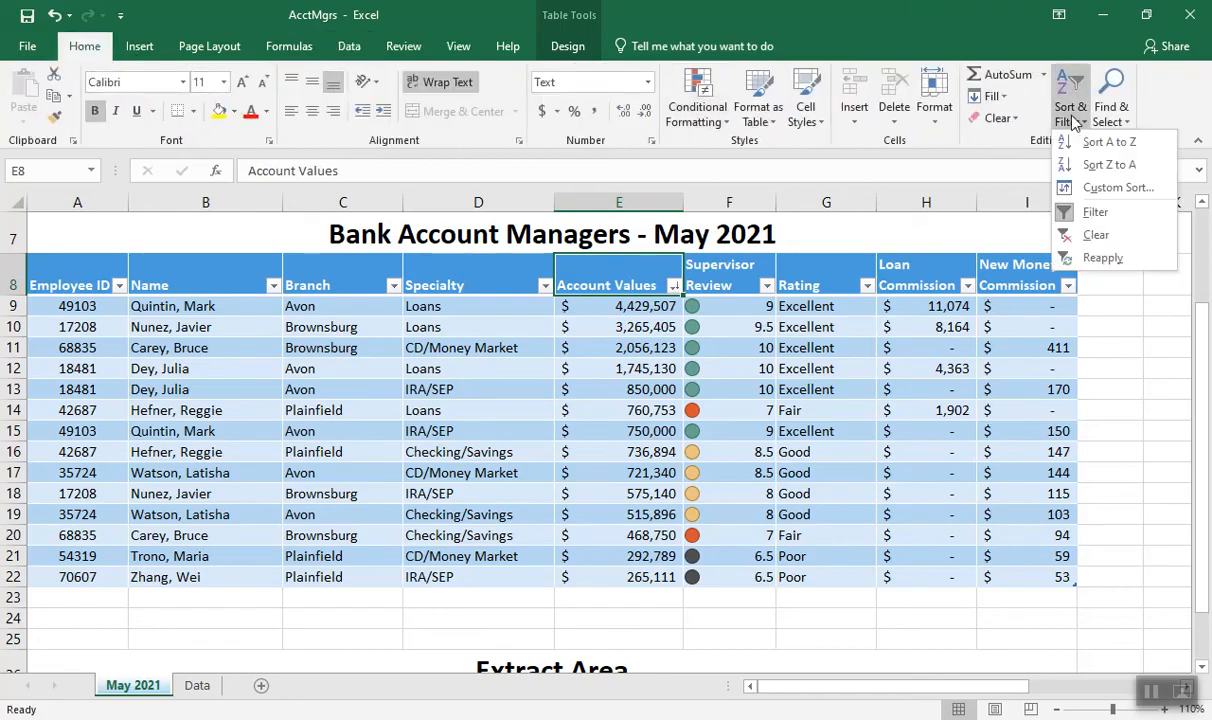
click(1110, 188)
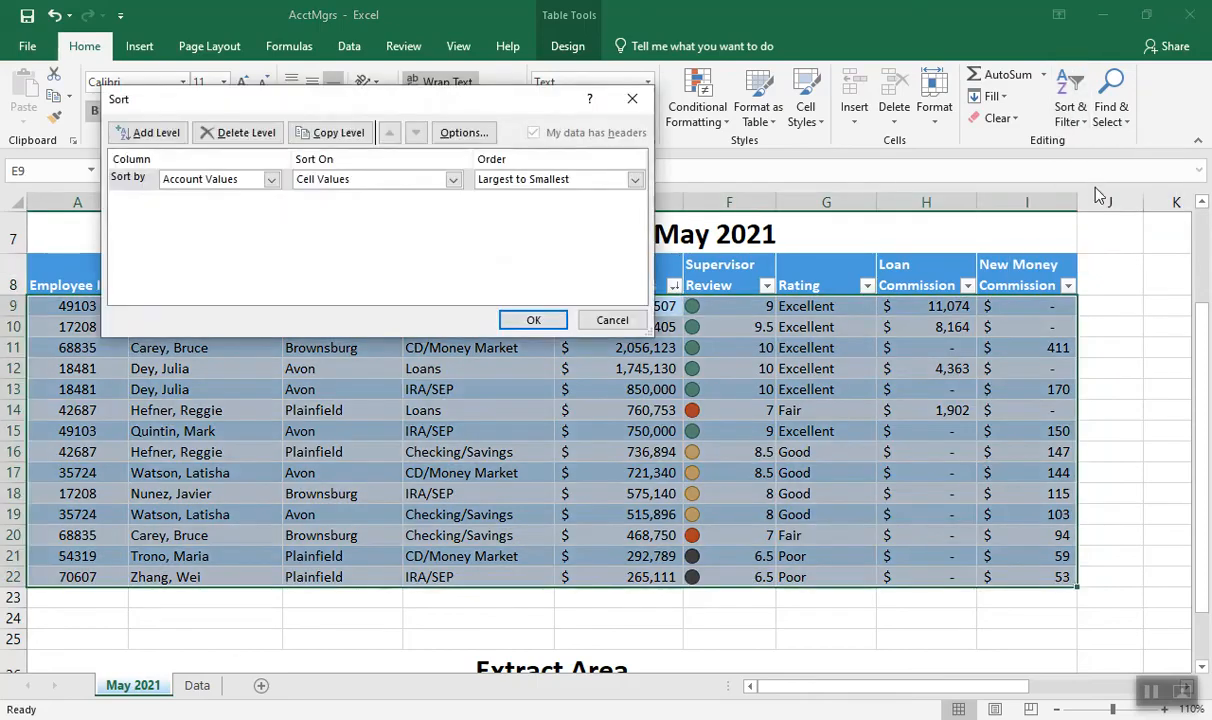
drag(540, 105, 982, 35)
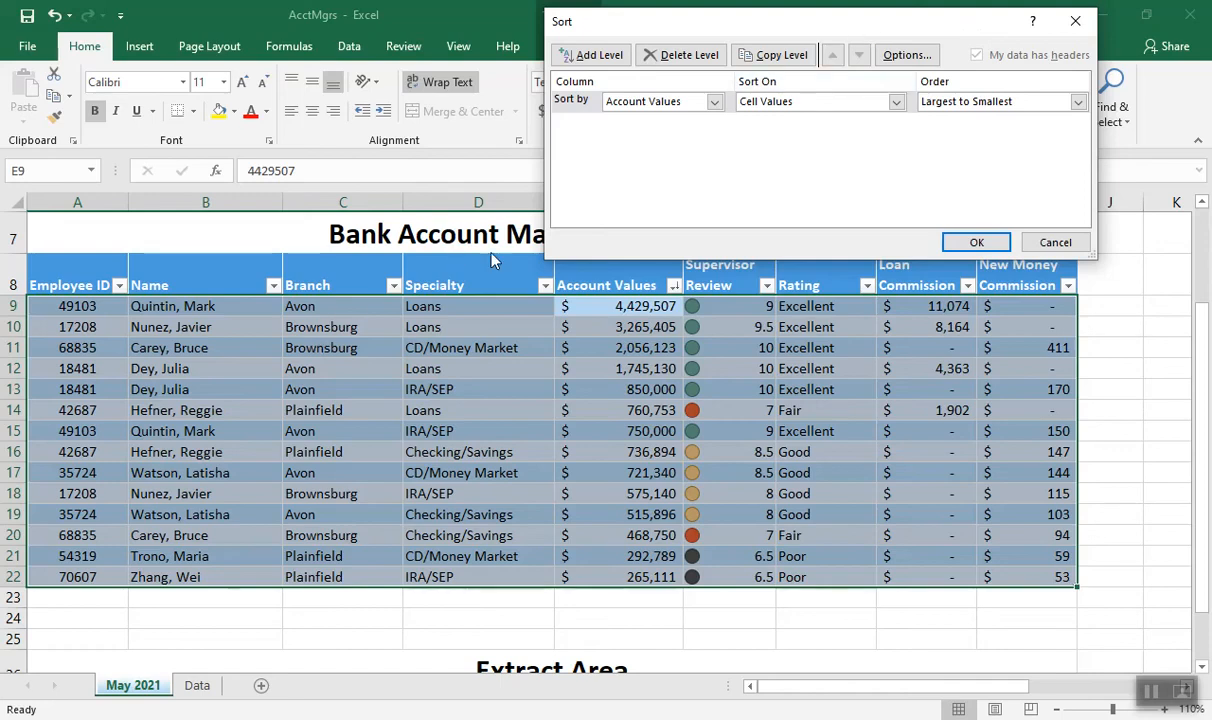
click(715, 101)
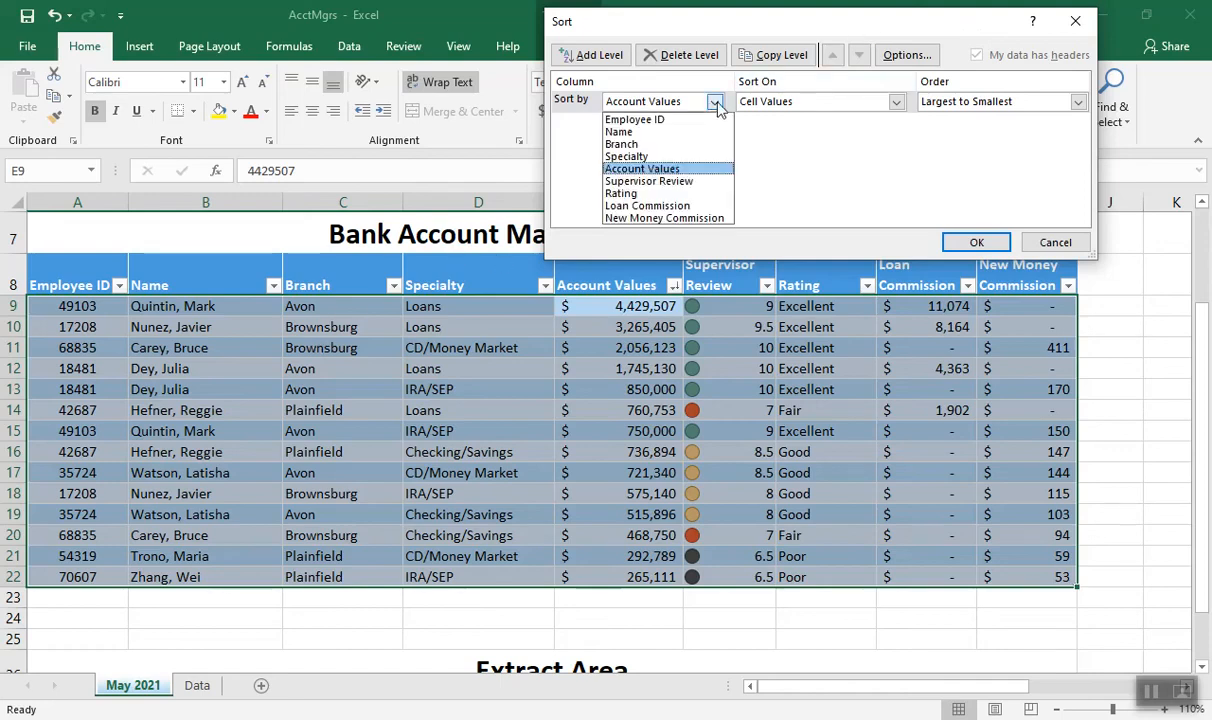
click(645, 141)
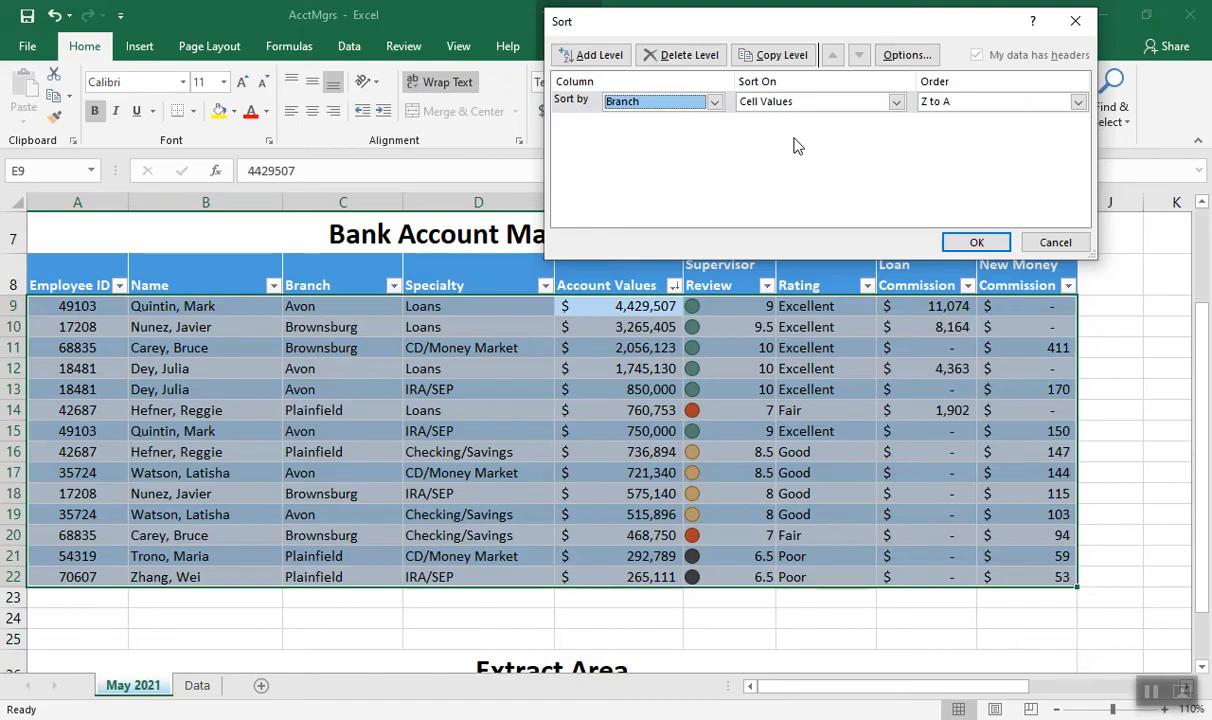
click(1078, 103)
click(1026, 120)
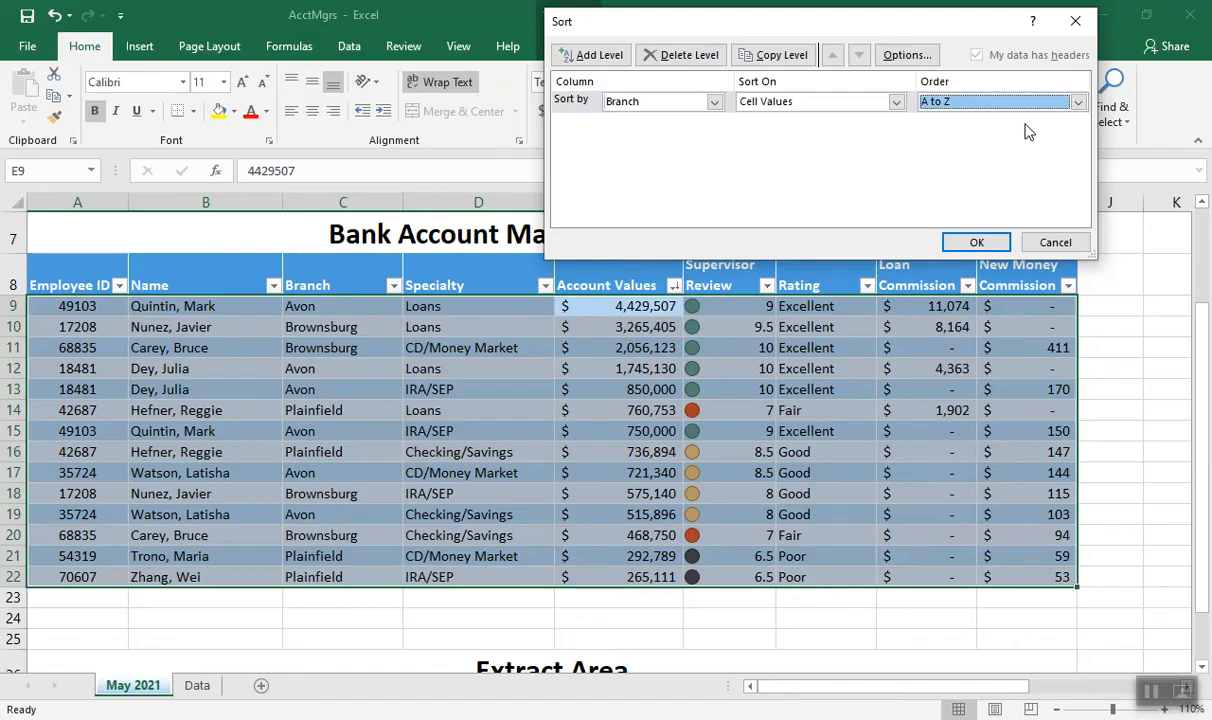
Add sort levels for Specialty from A to Z and Supervisor Review from largest to smallest, and apply the custom sort
click(594, 56)
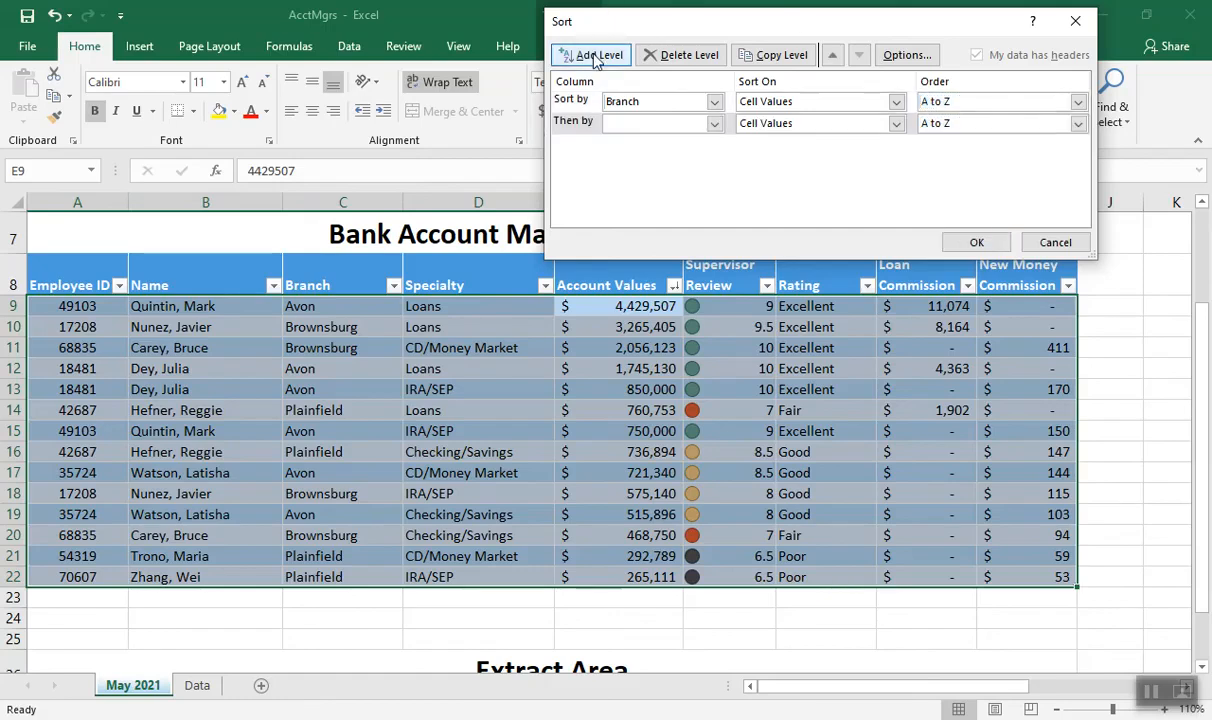
click(714, 123)
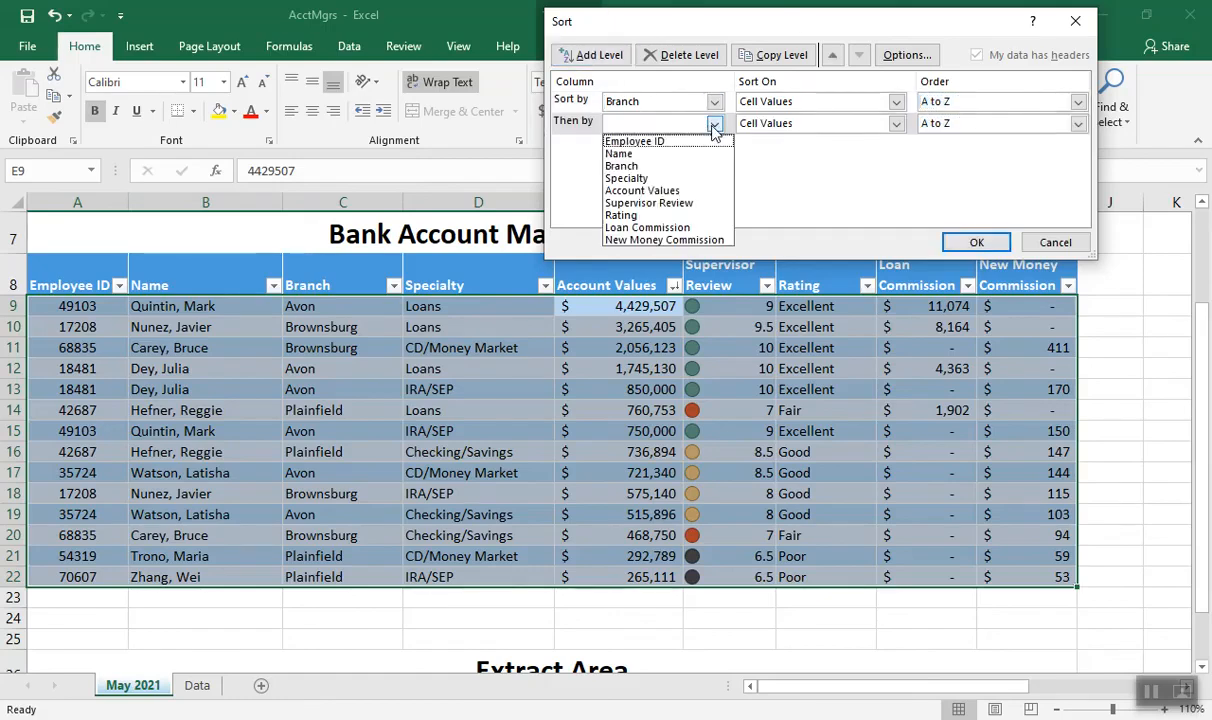
click(658, 180)
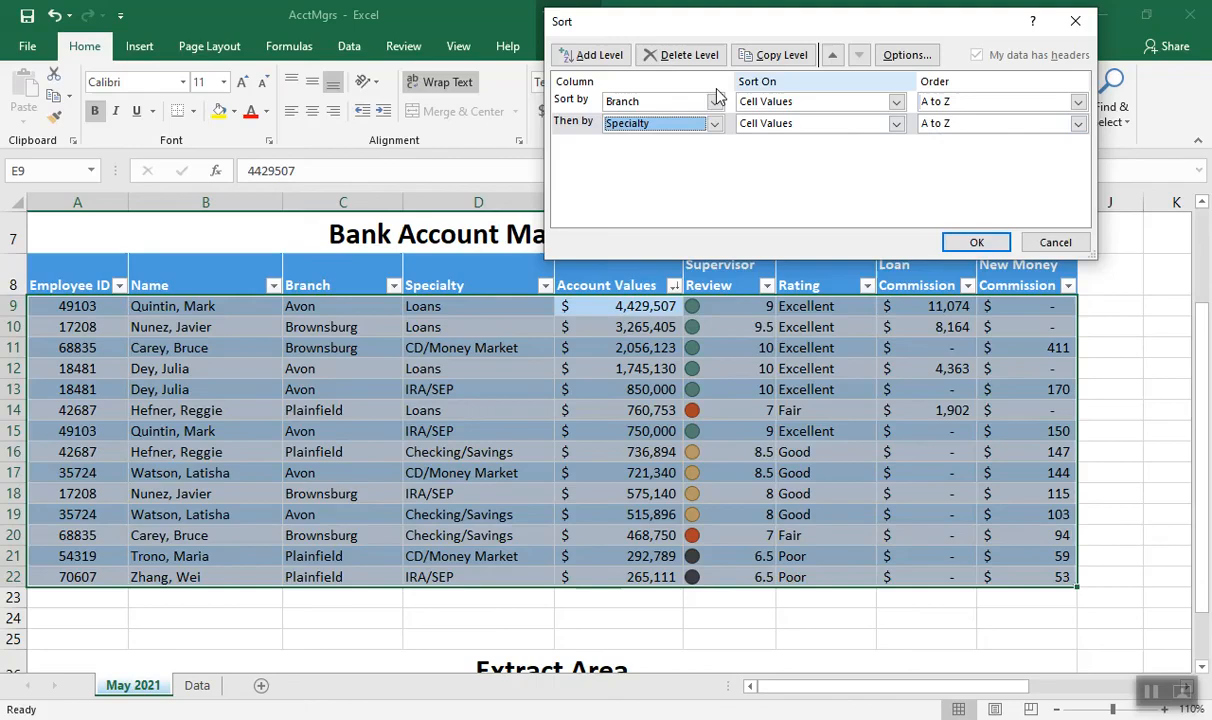
click(577, 57)
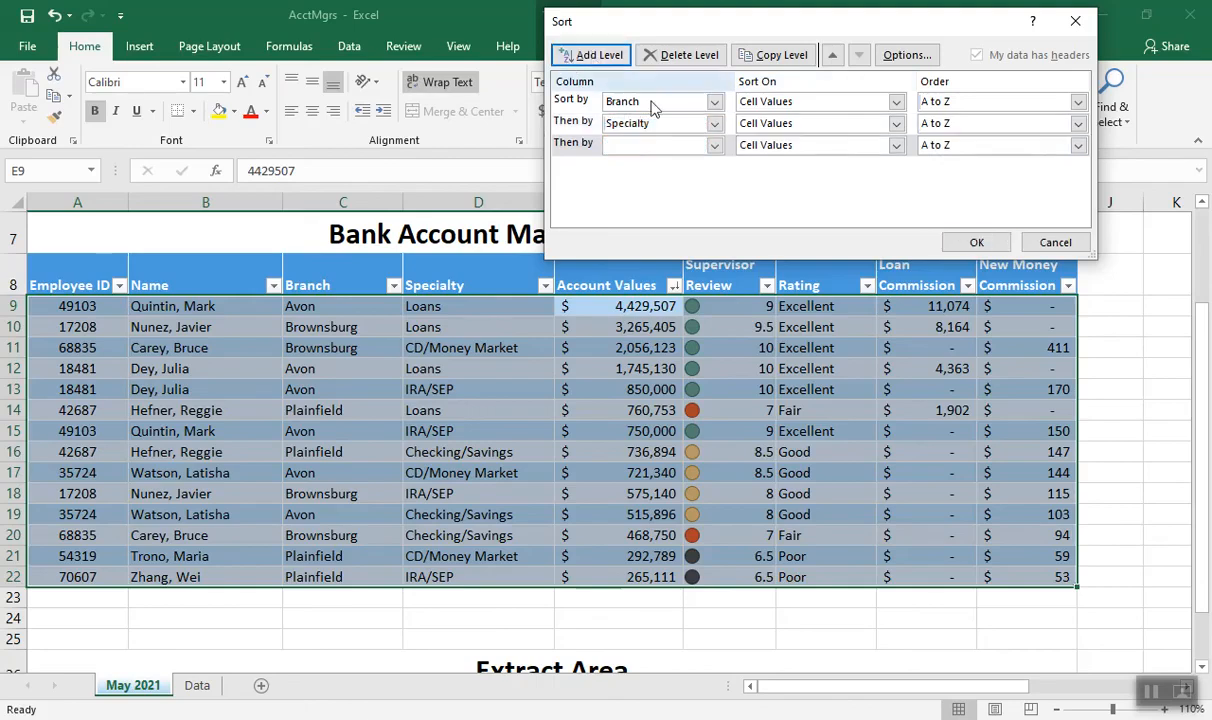
click(715, 146)
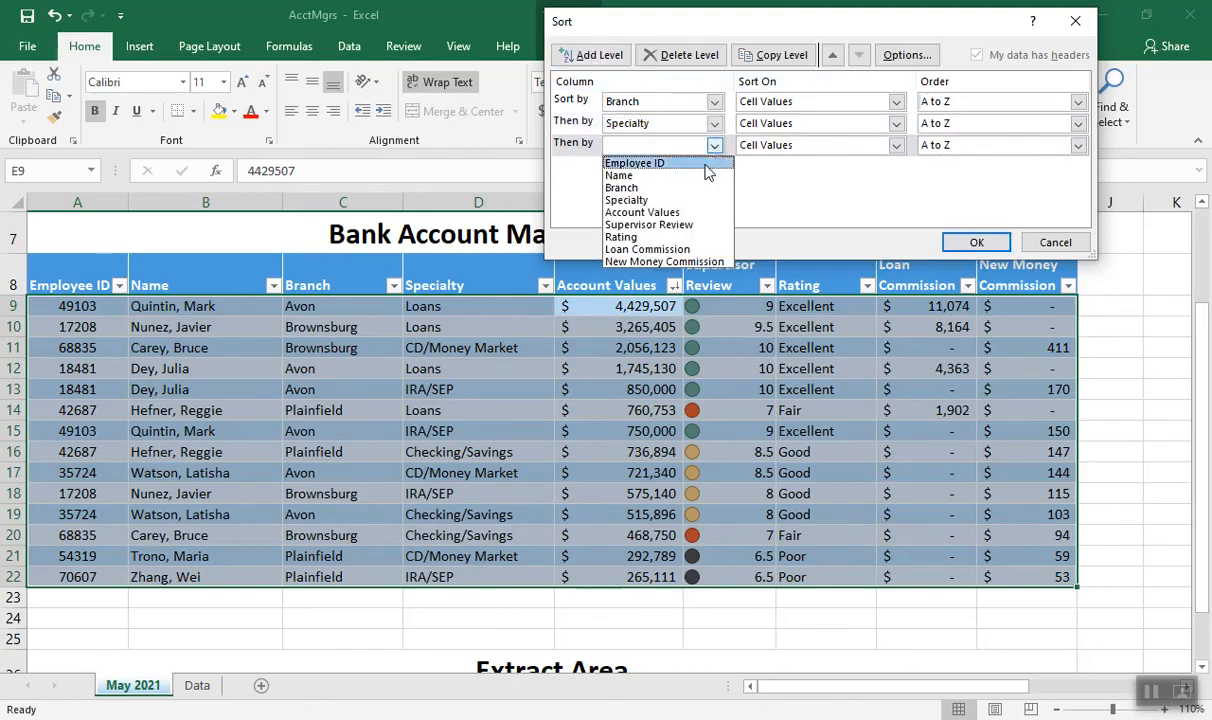
click(687, 228)
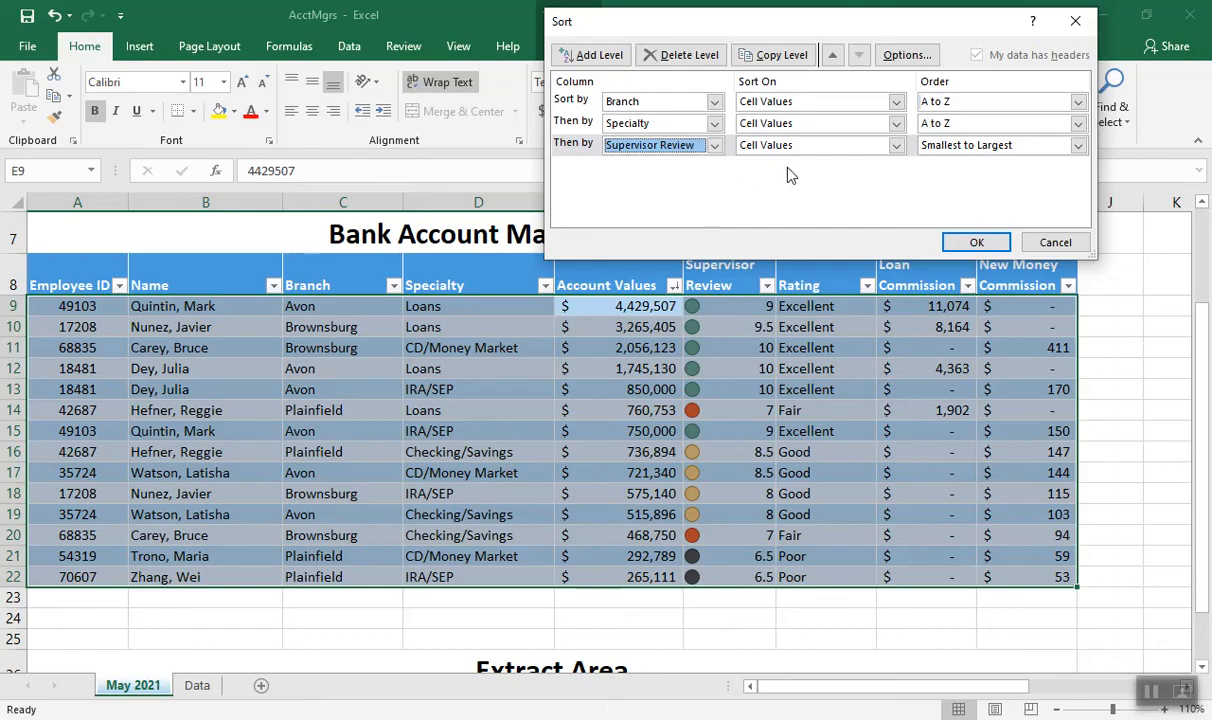
click(1078, 146)
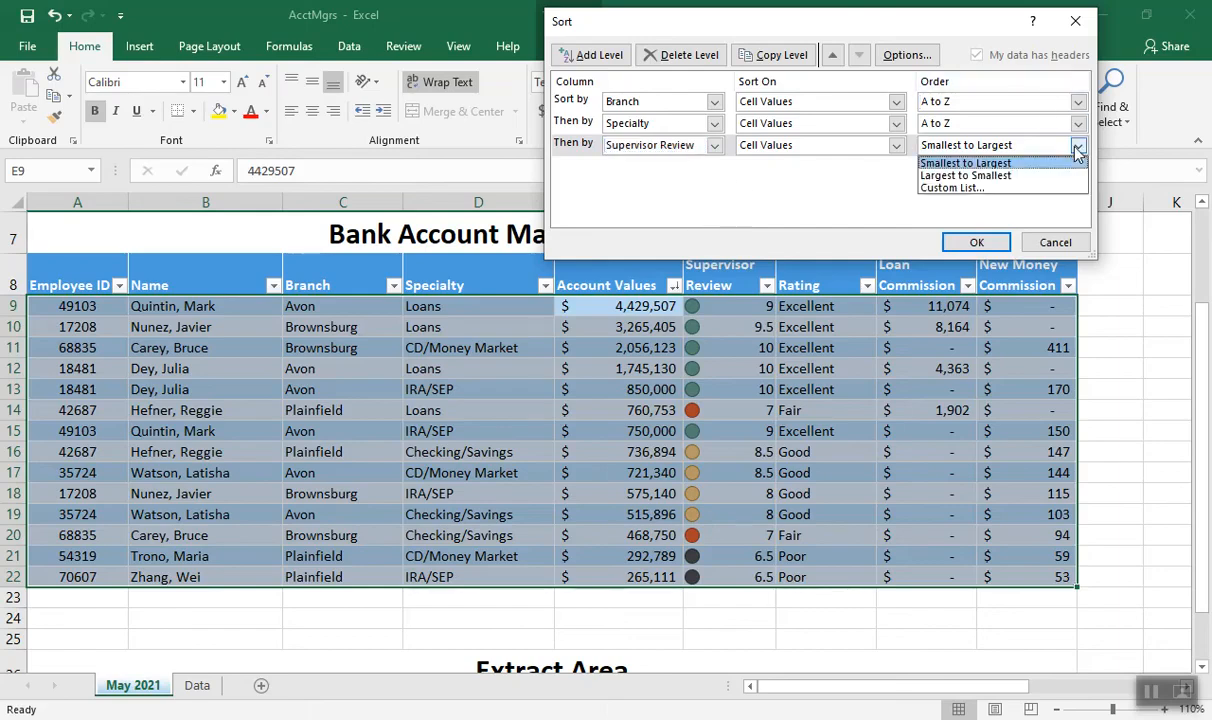
click(1010, 178)
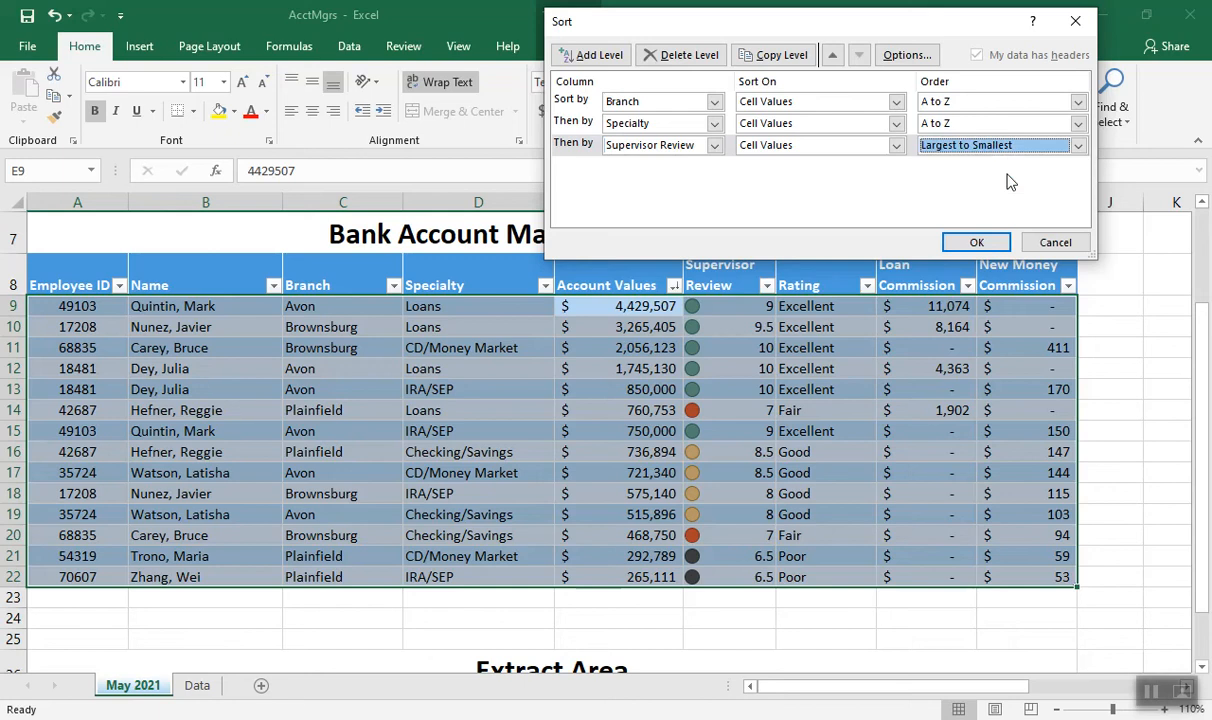
click(975, 244)
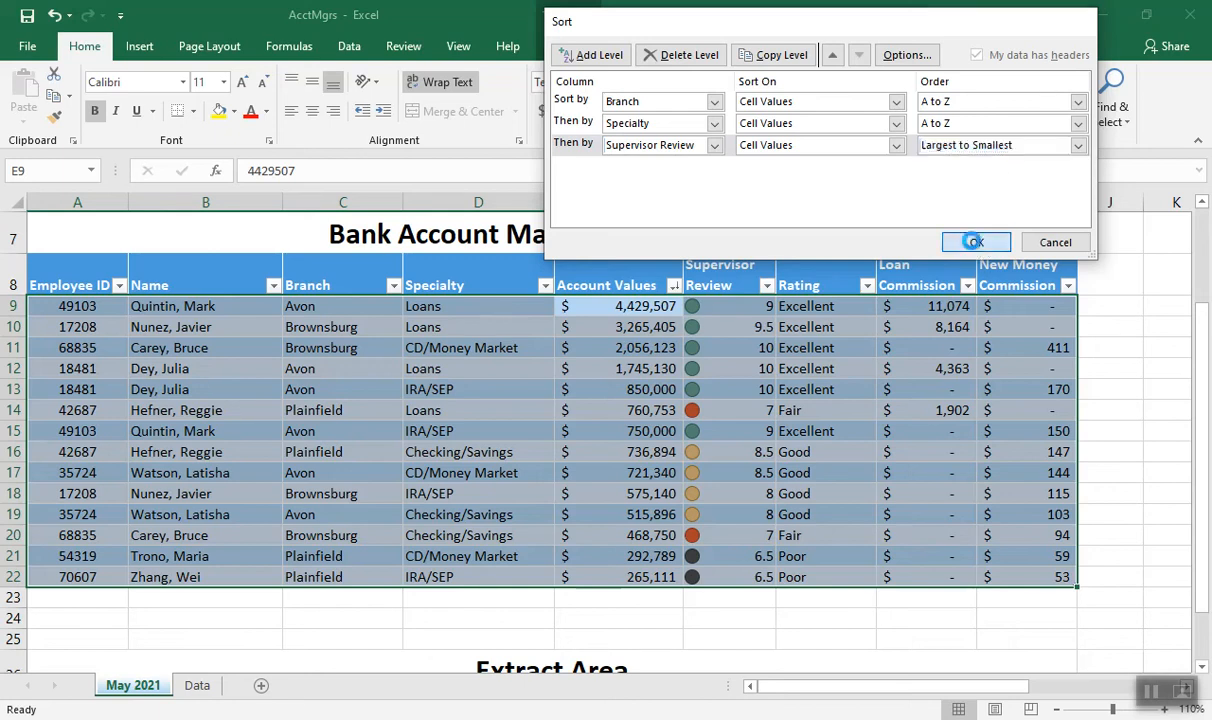
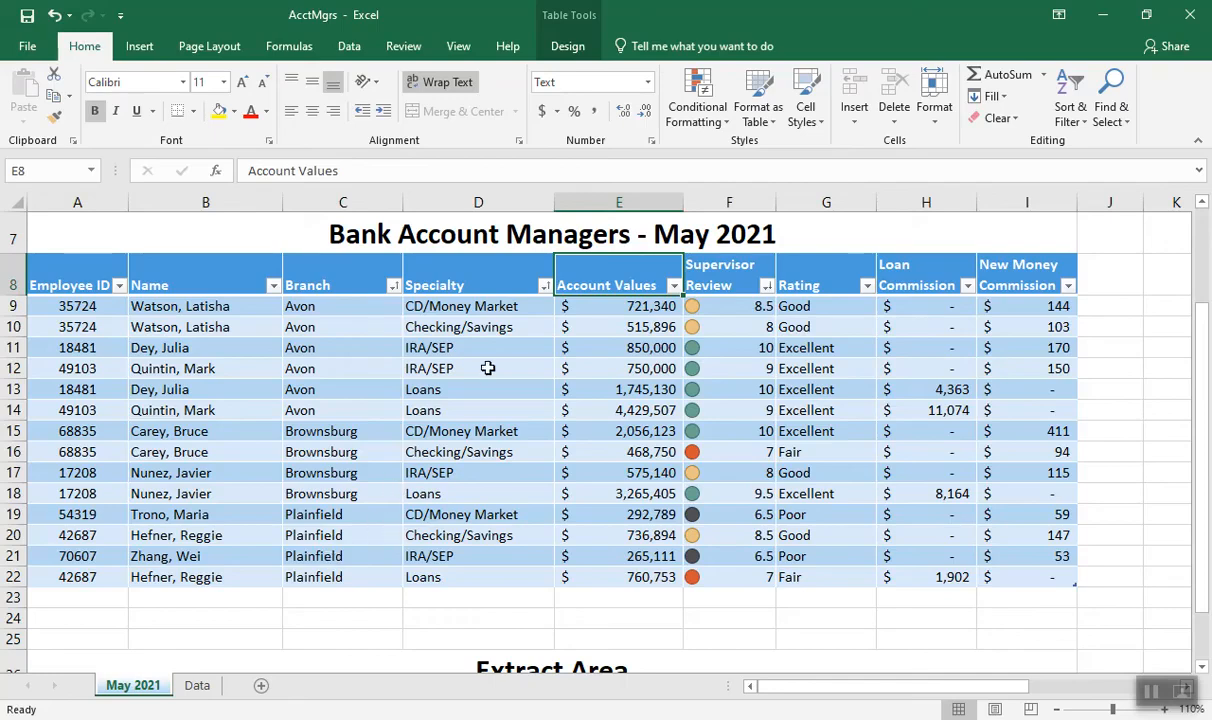
Sort the Managers table by Account Values from smallest to largest
click(674, 288)
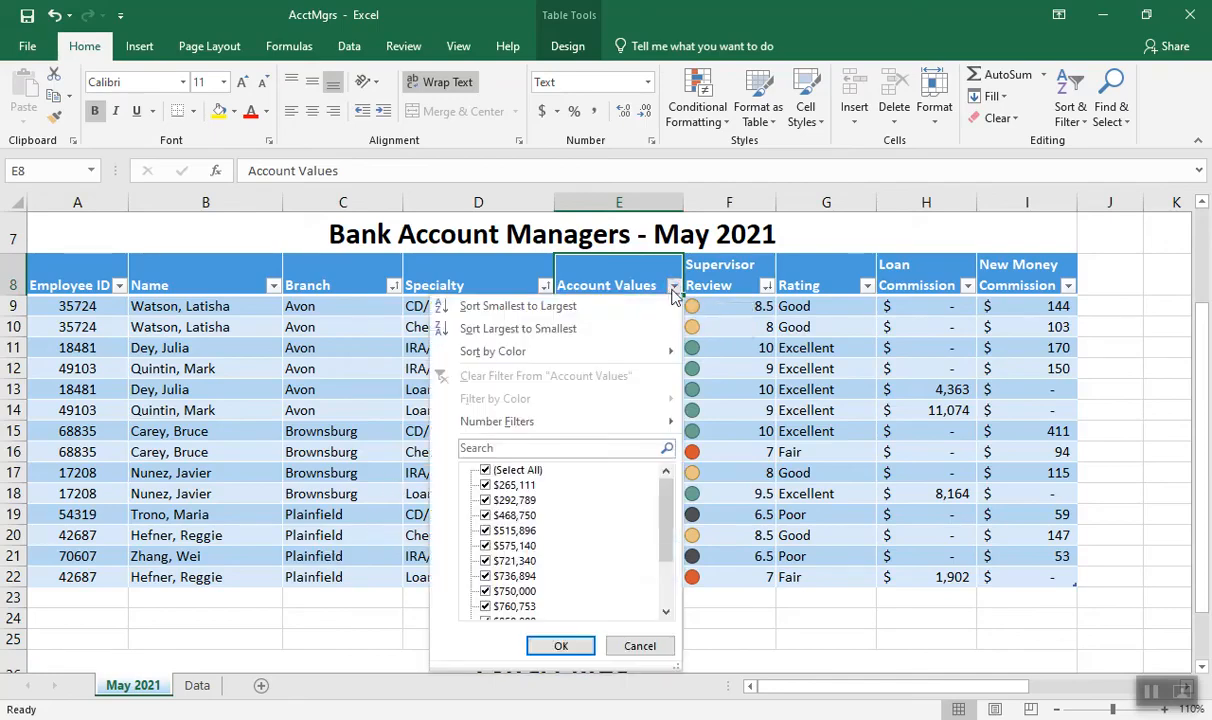
click(573, 307)
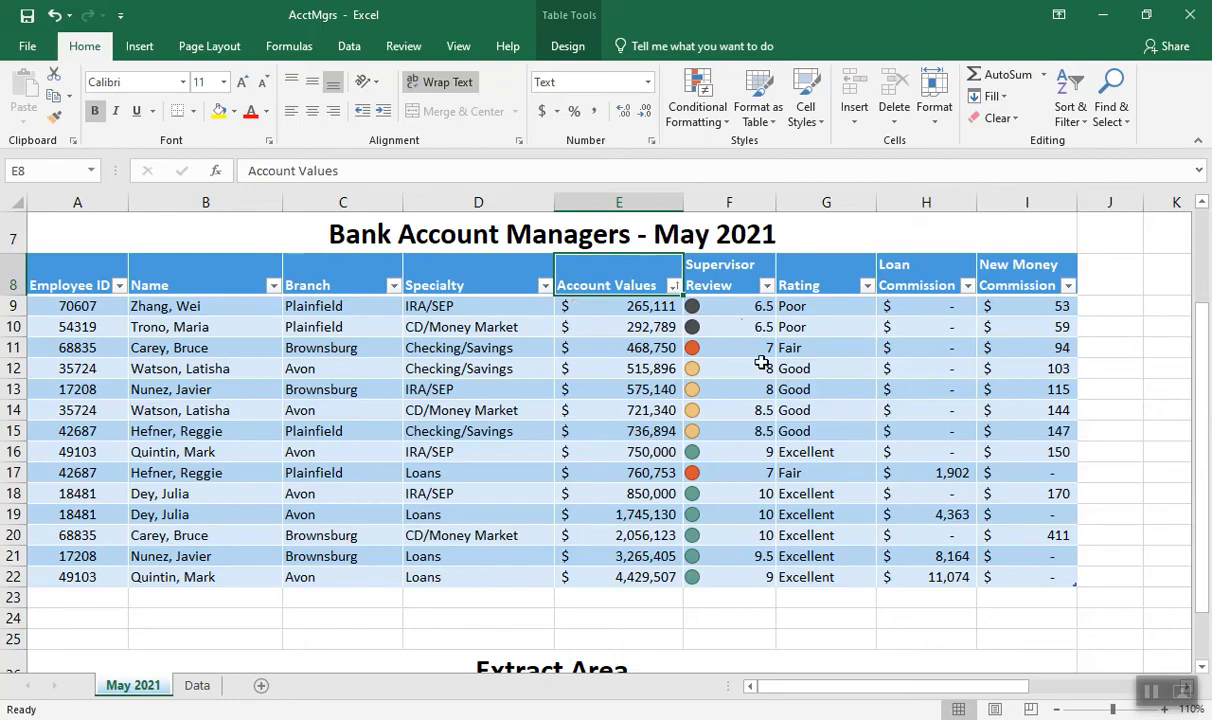
Filter the Specialty column to exclude Loans
drag(1204, 340, 1197, 245)
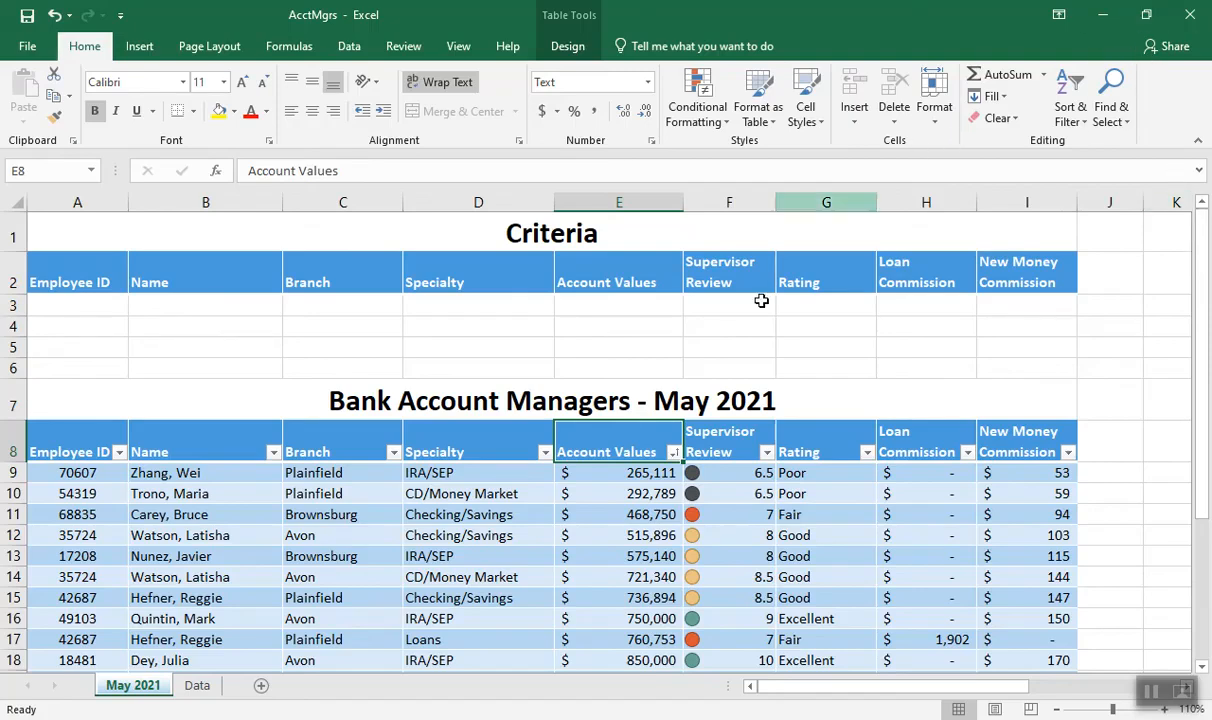
click(476, 446)
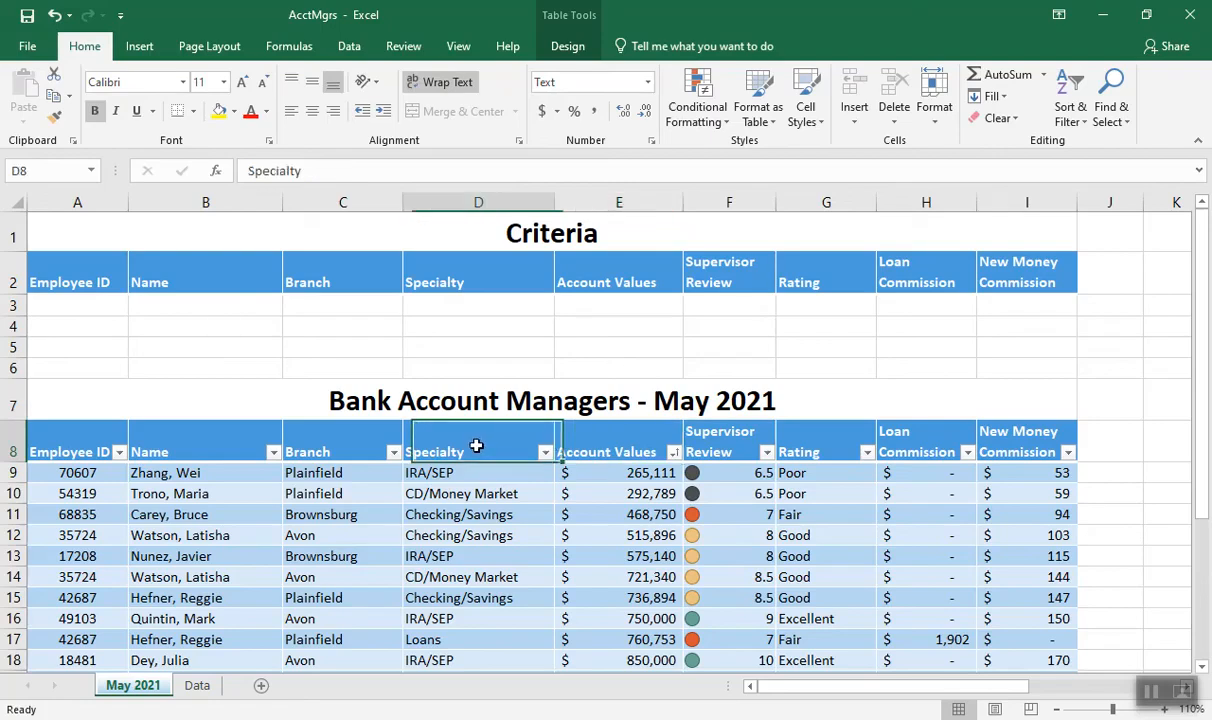
click(545, 454)
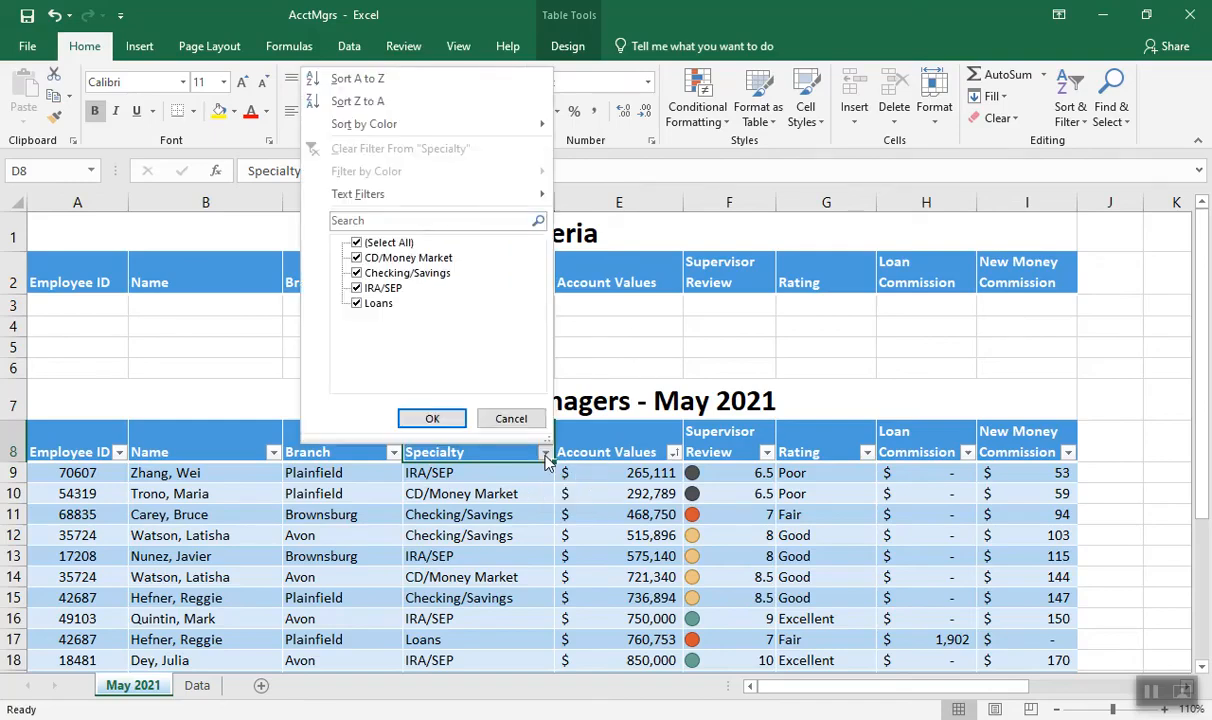
click(357, 304)
click(432, 420)
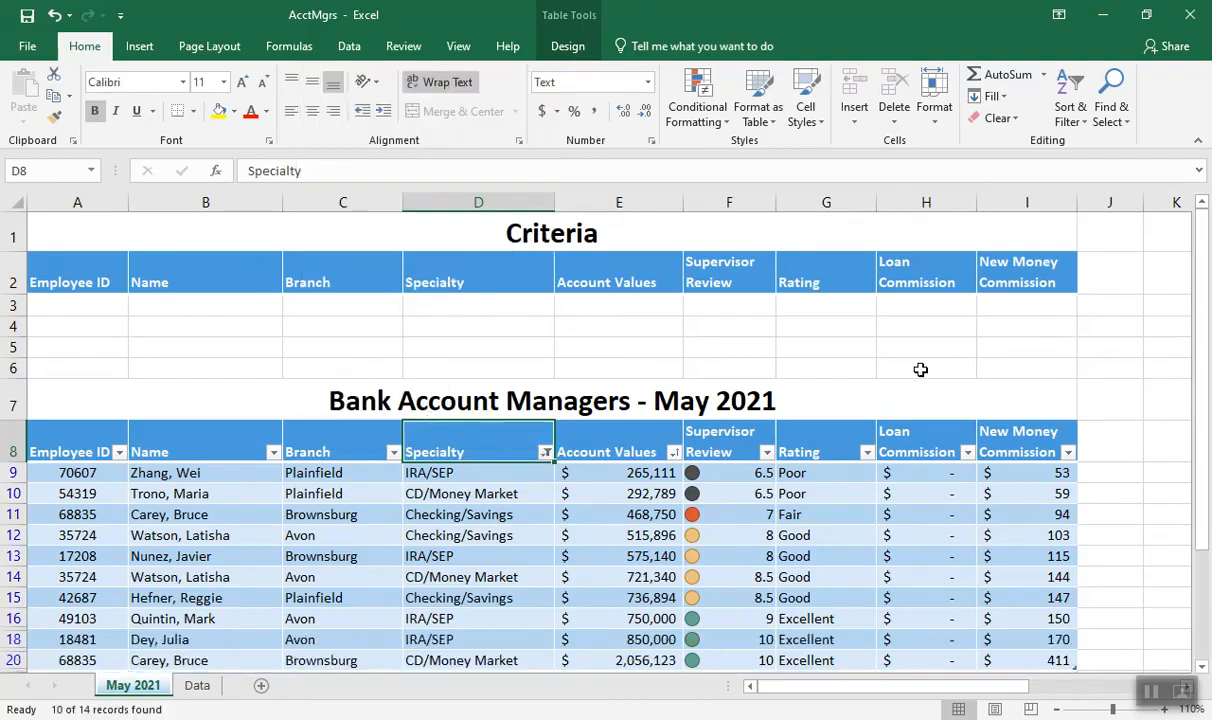
Filter the Rating column to show only Excellent by excluding Fair, Good and Poor
scroll(1120, 430, down, 1)
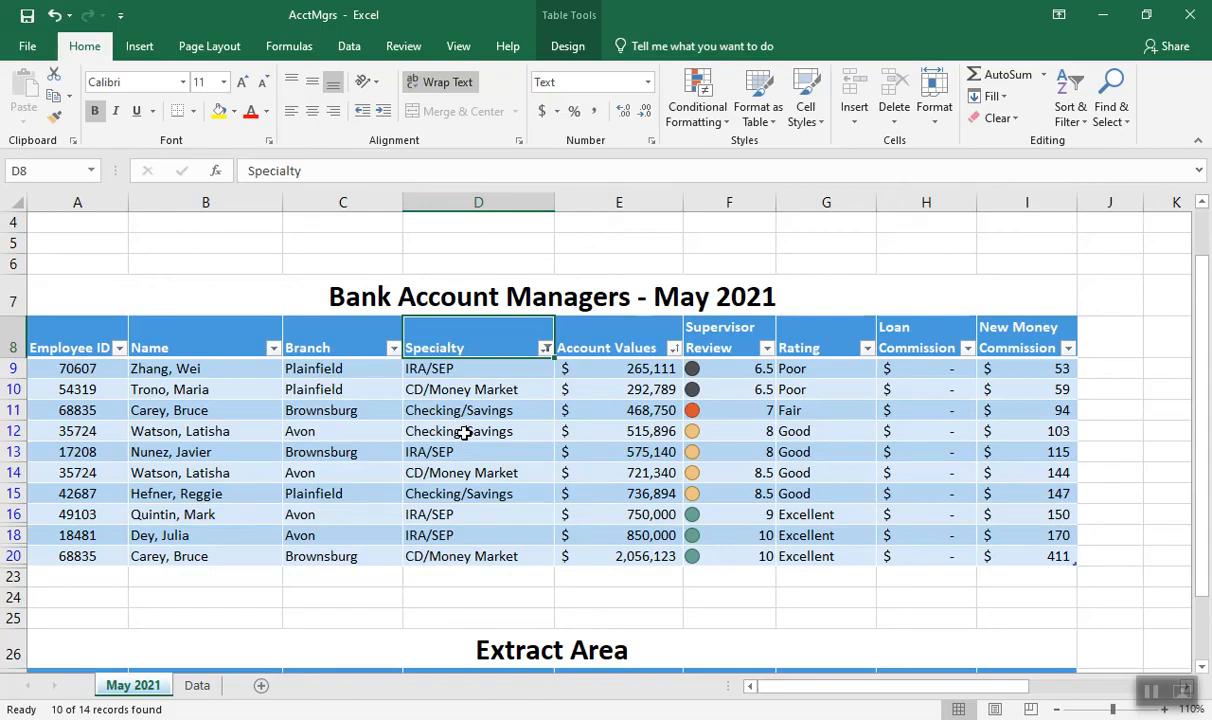
click(866, 349)
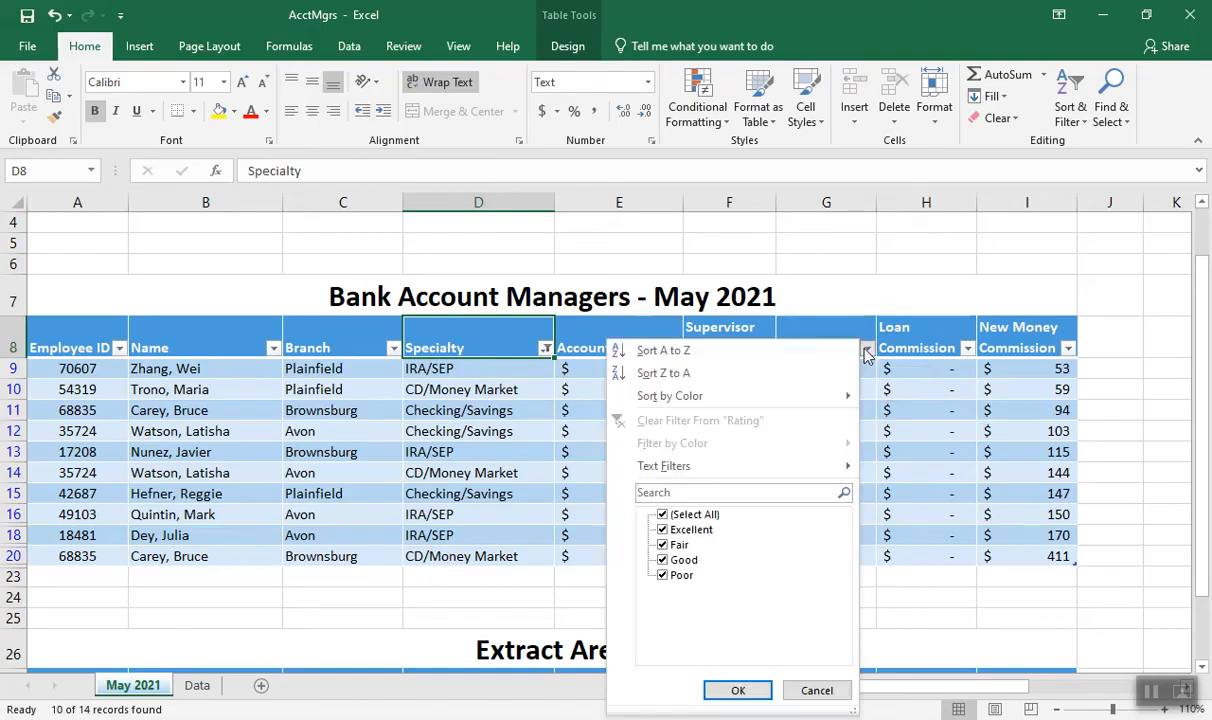
click(663, 577)
click(663, 561)
click(662, 545)
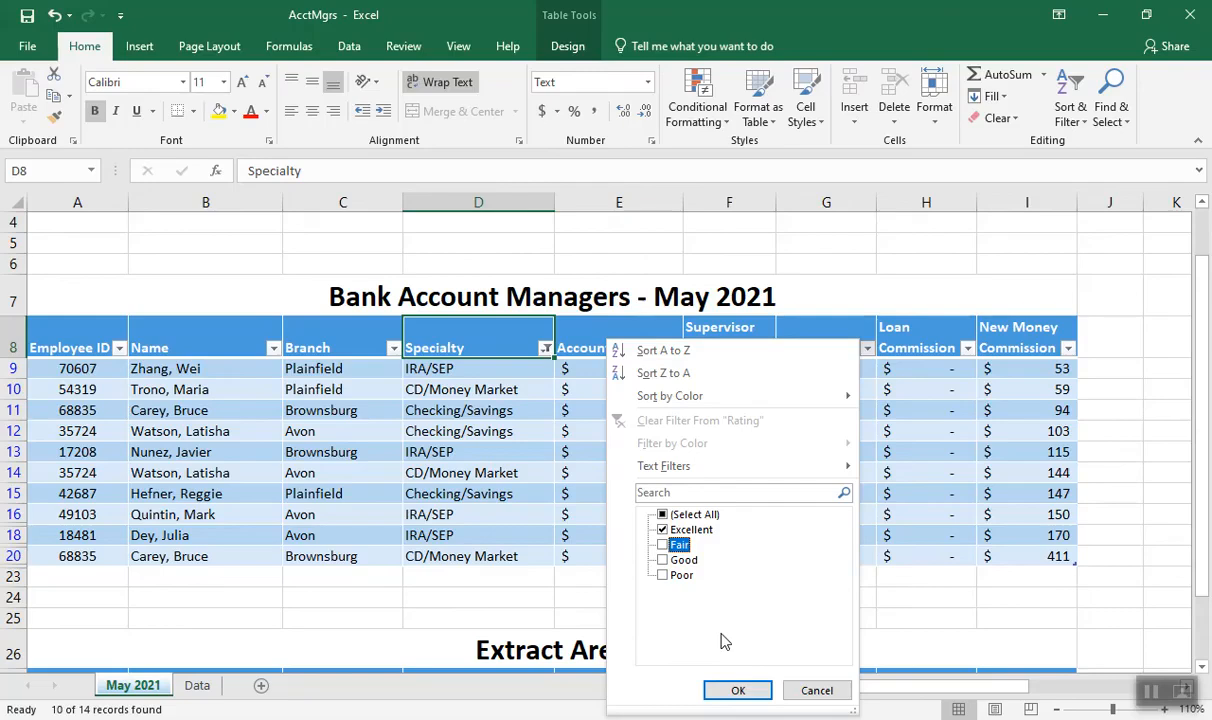
click(737, 690)
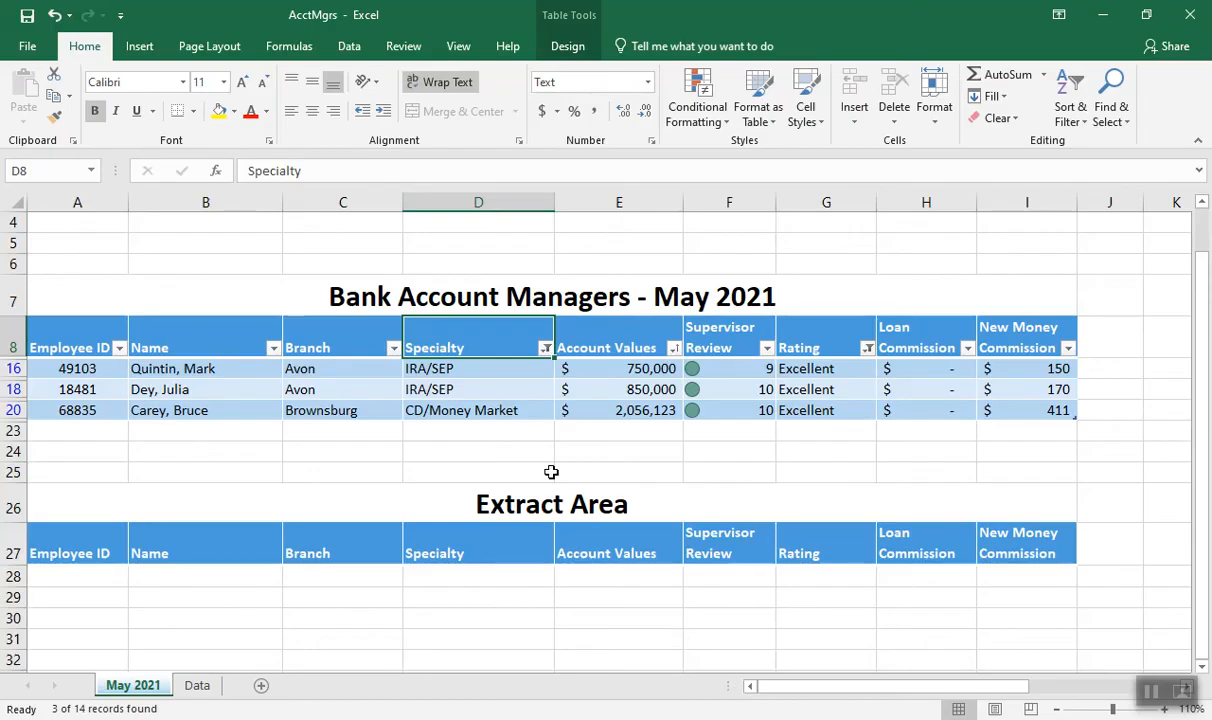
Clear the Specialty and Rating filters from the Managers table
click(491, 372)
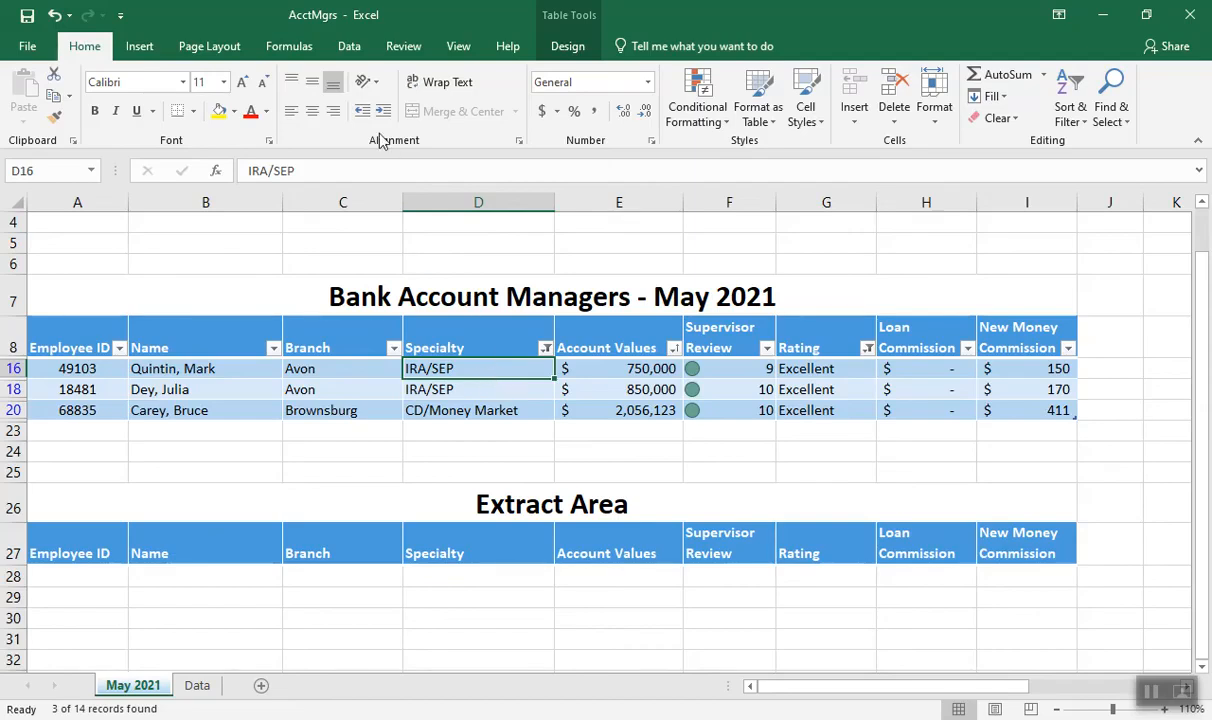
click(348, 47)
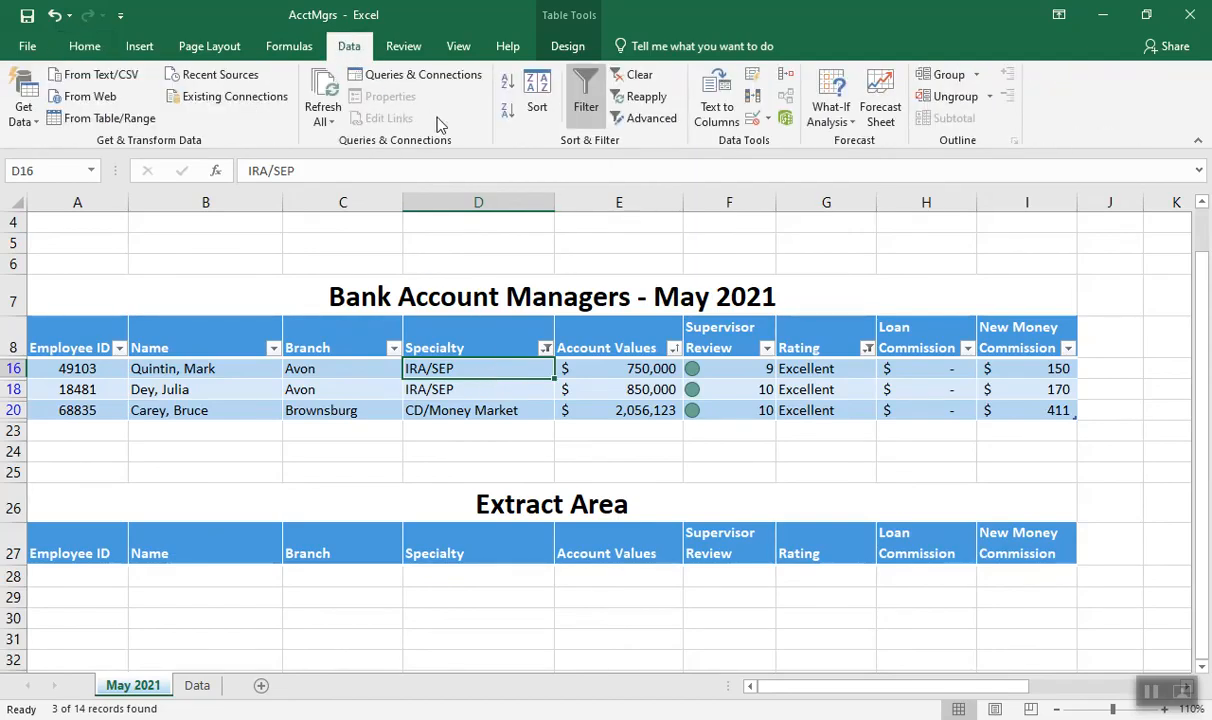
click(634, 76)
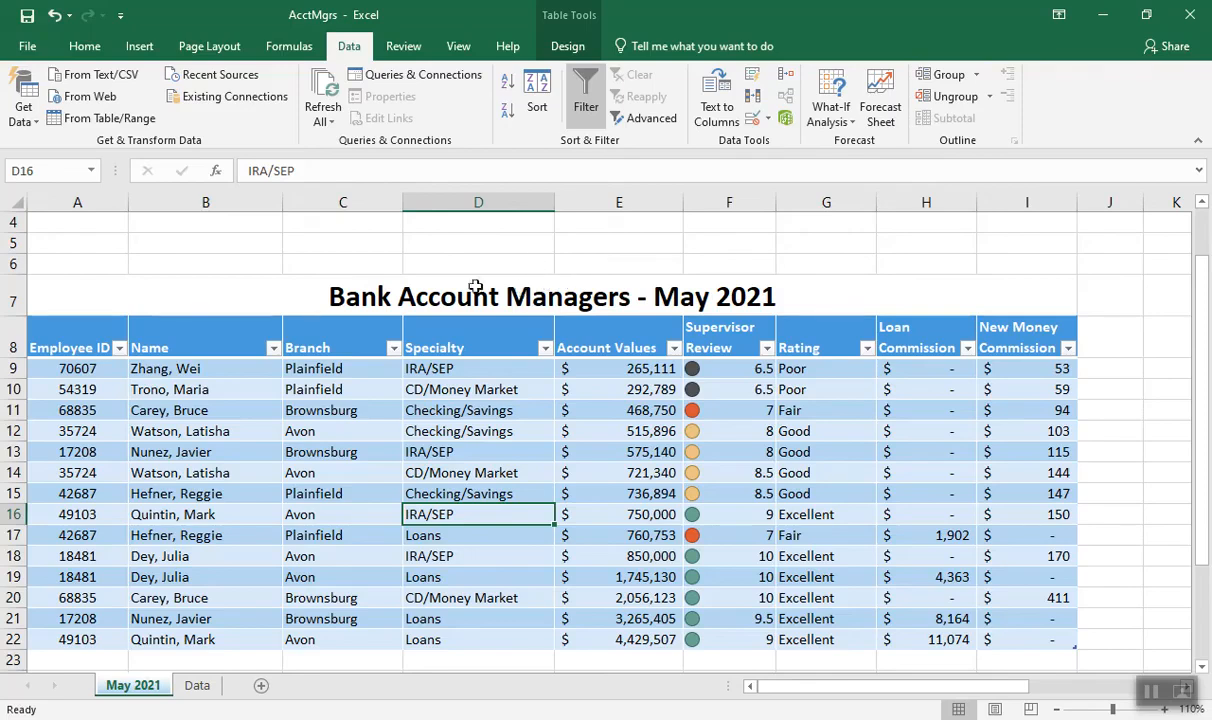
Filter the Name column by searching for one manager's last name, and clear that filter
click(272, 350)
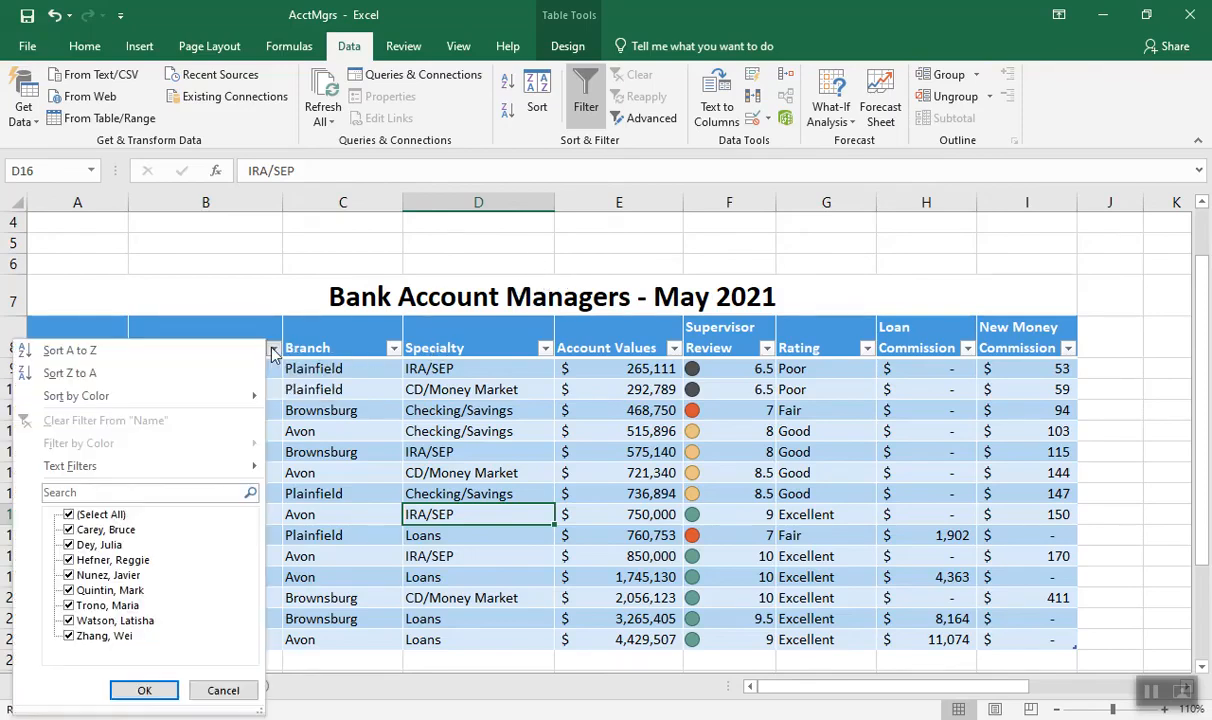
click(86, 496)
text(nunez)
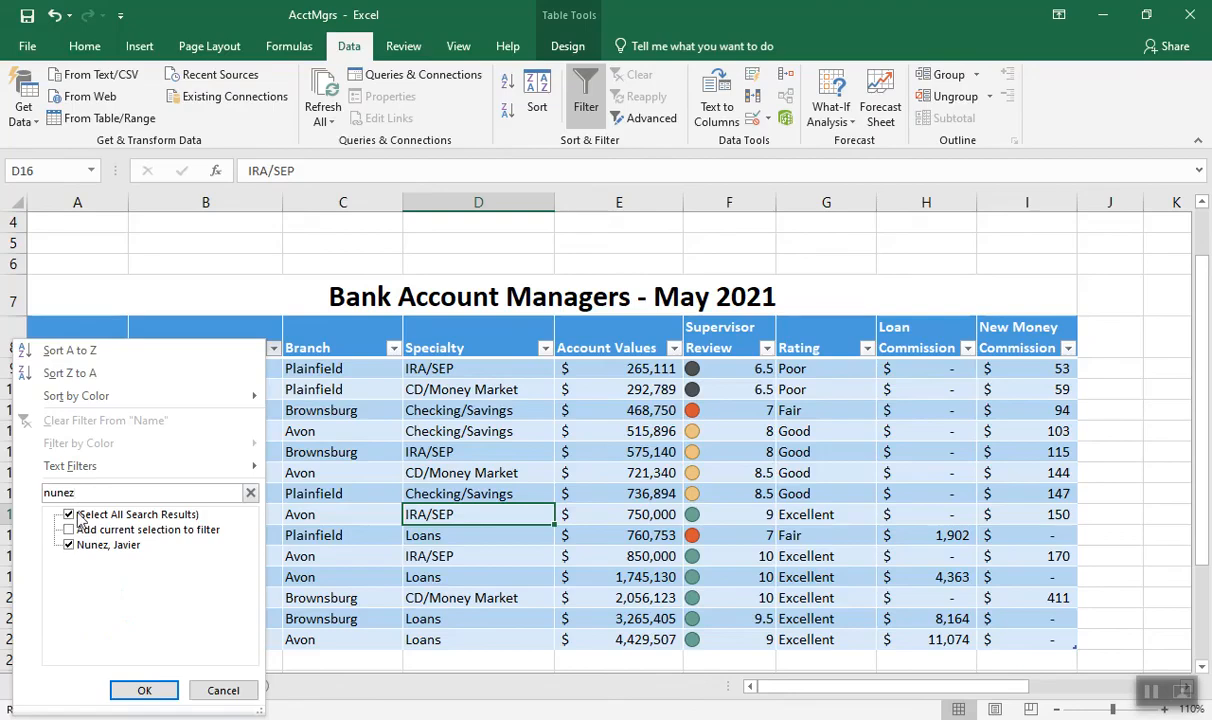
click(143, 692)
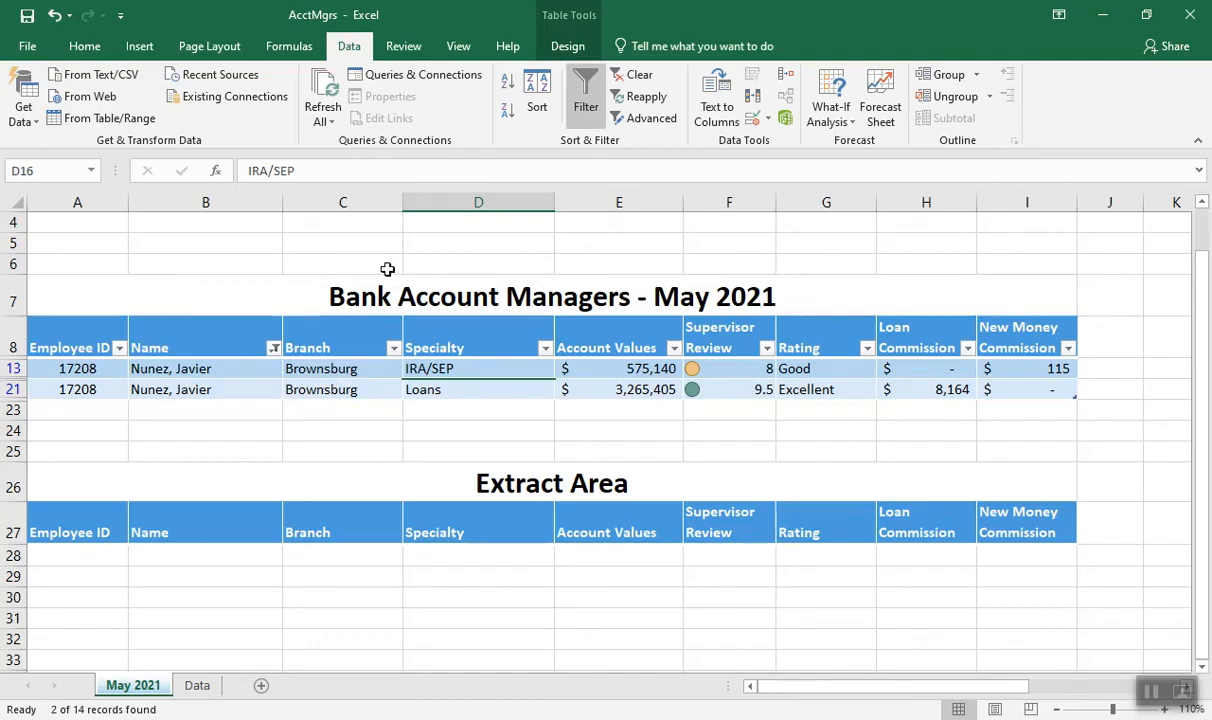
click(640, 80)
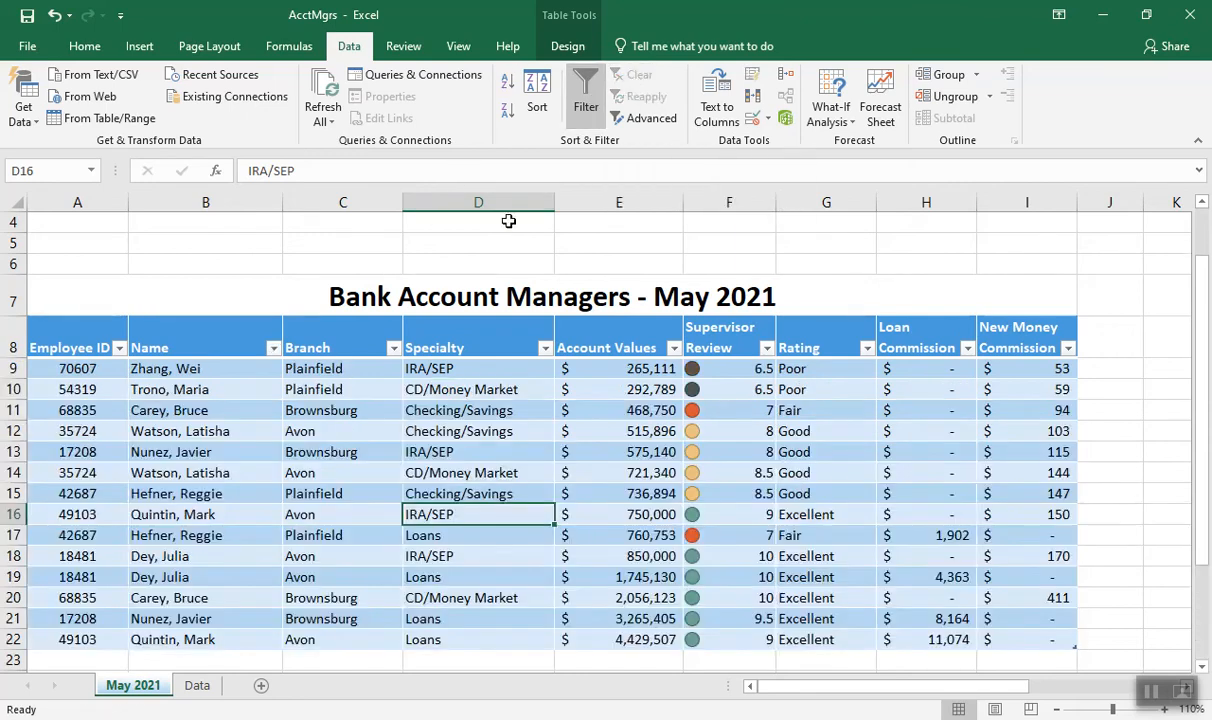
Apply a custom filter to Supervisor Review for values greater than or equal to 7 and less than or equal to 9
click(766, 350)
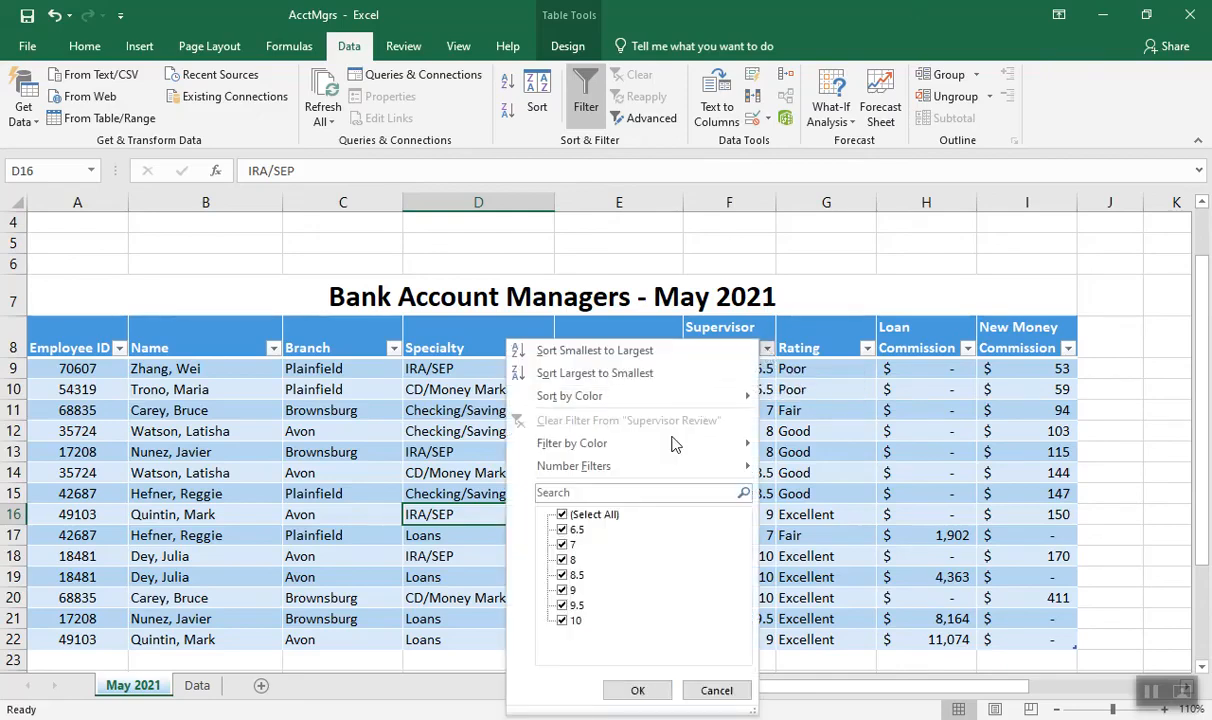
mouse_move(660, 468)
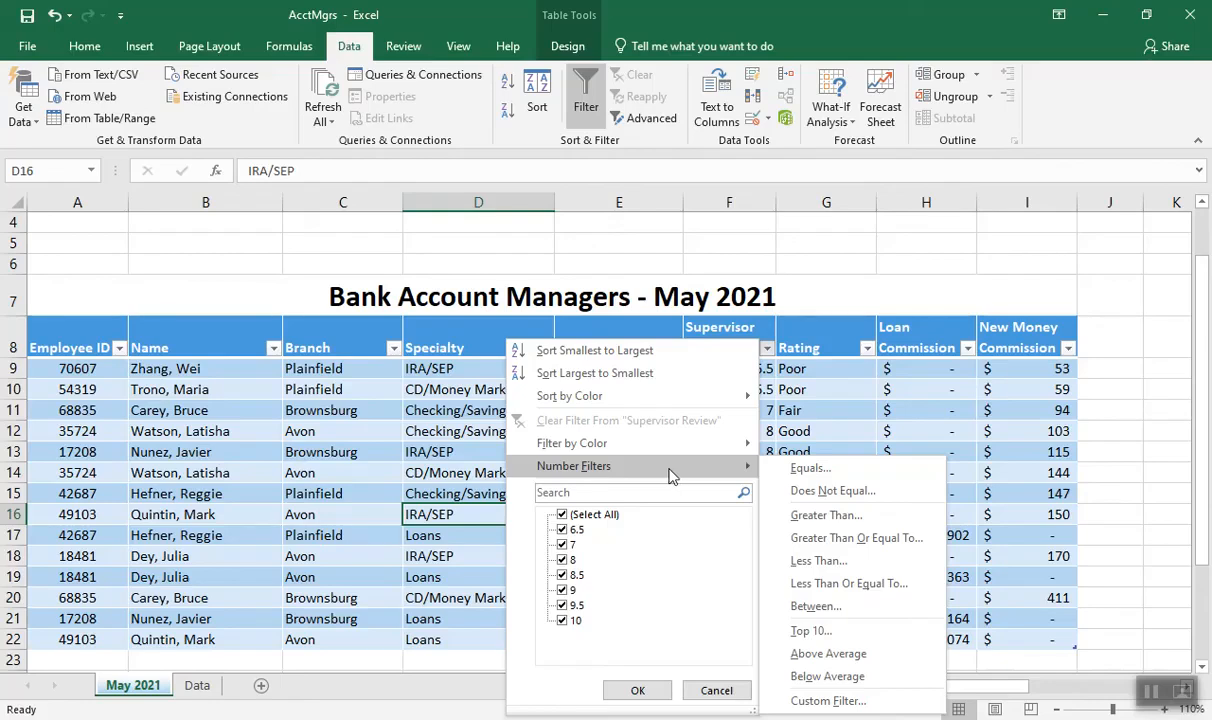
click(824, 701)
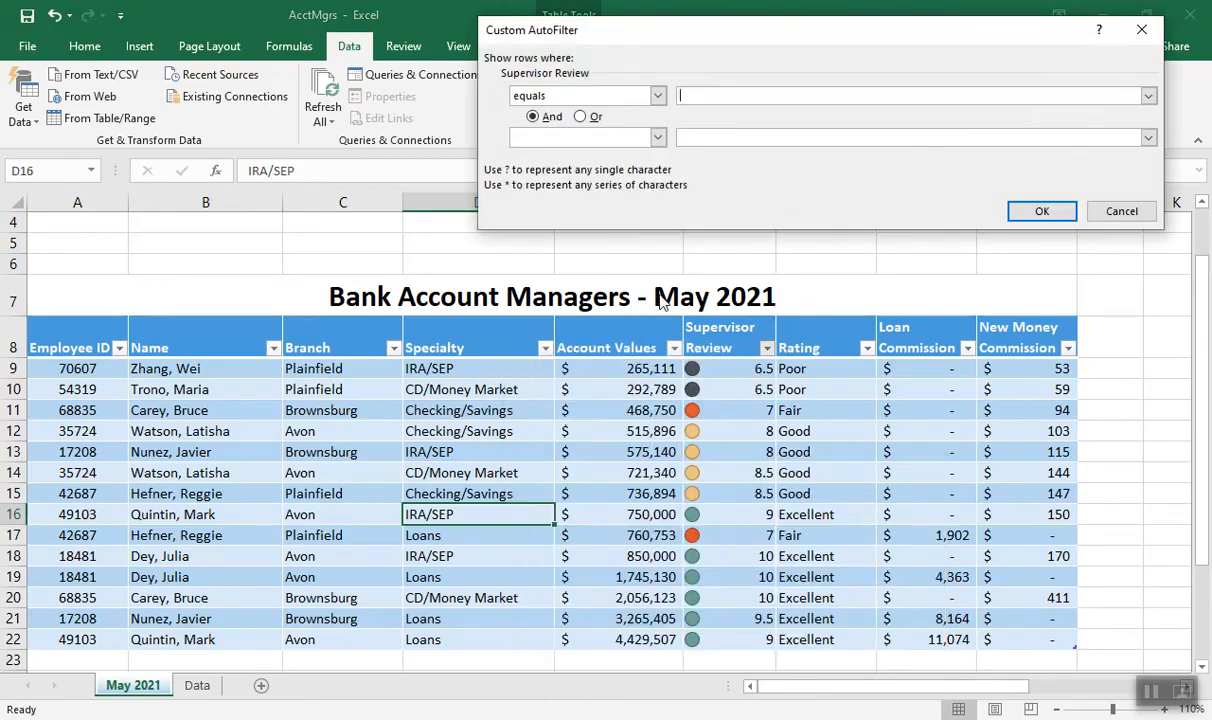
click(658, 97)
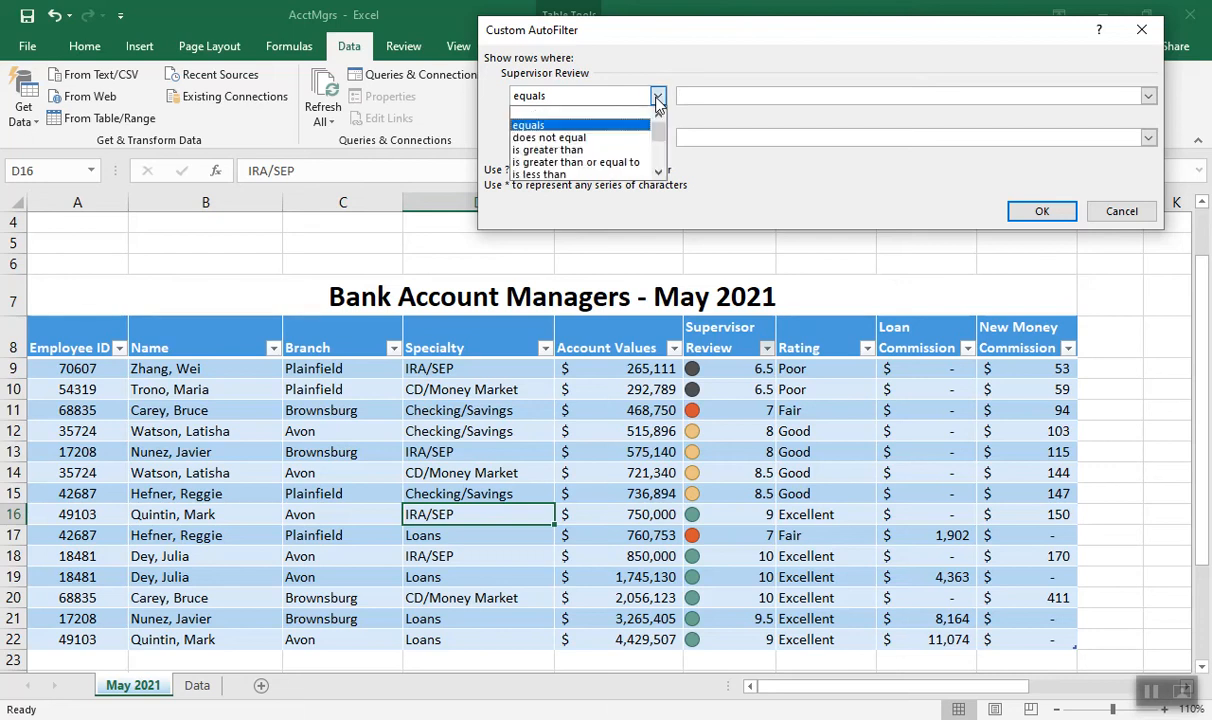
click(626, 165)
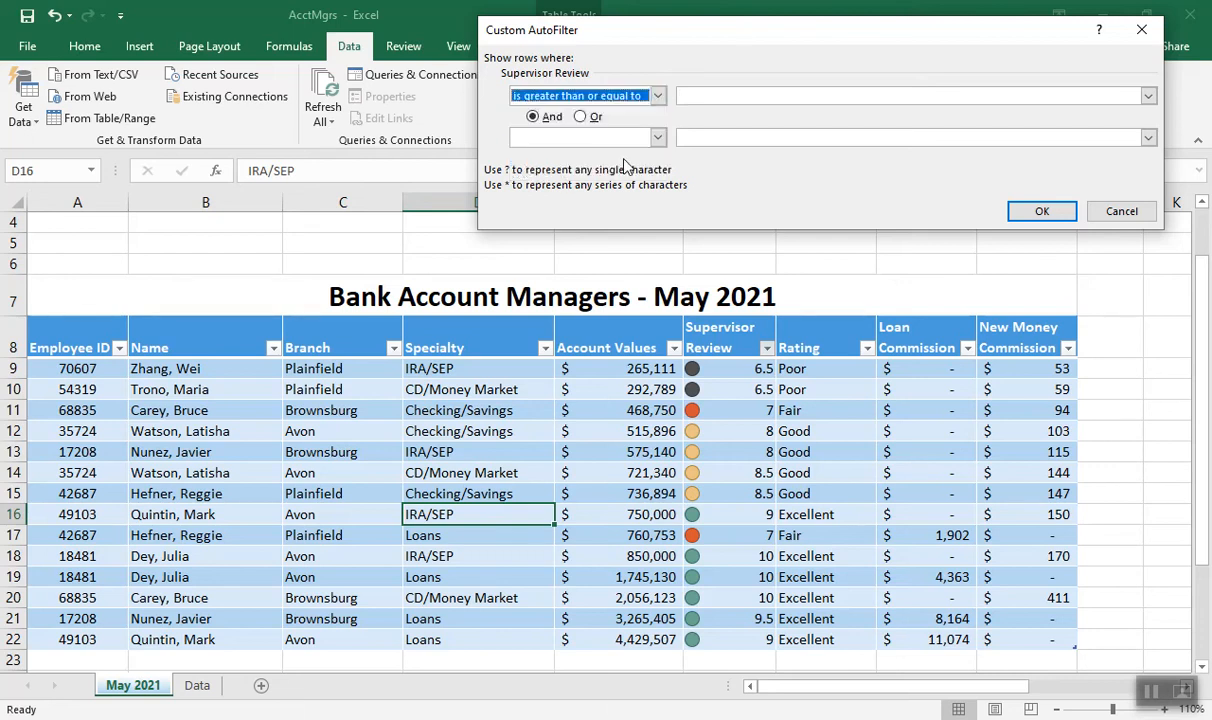
click(695, 93)
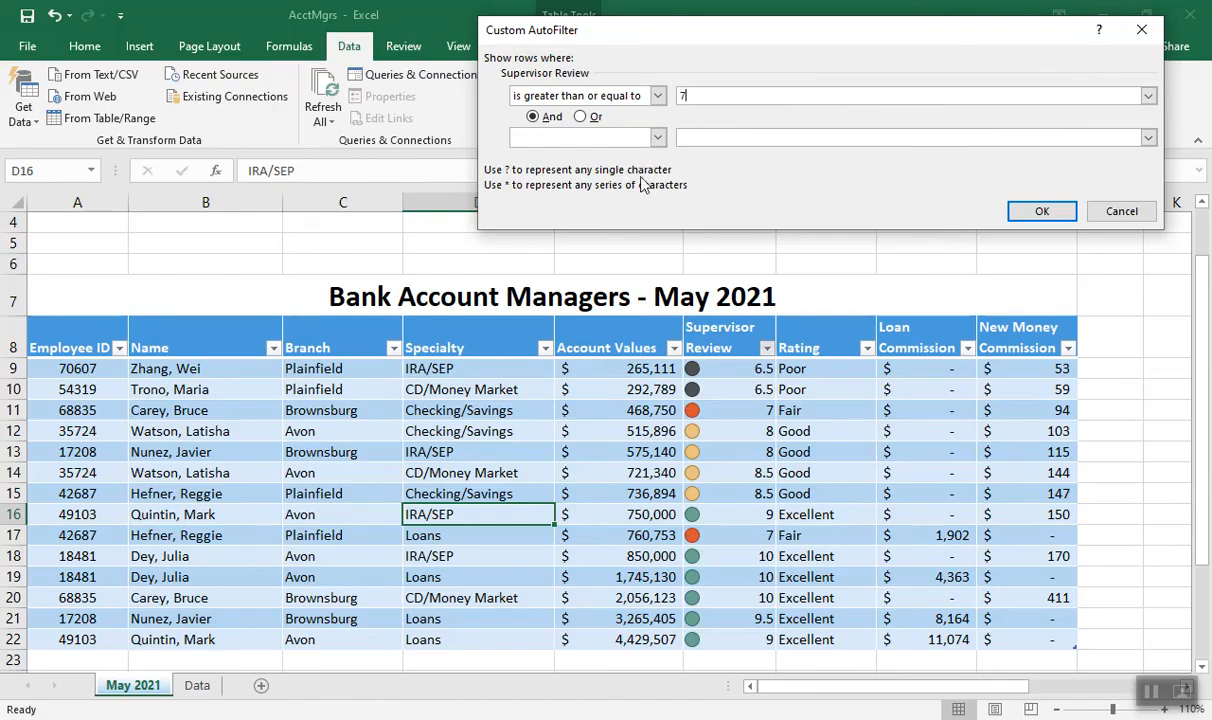
click(626, 137)
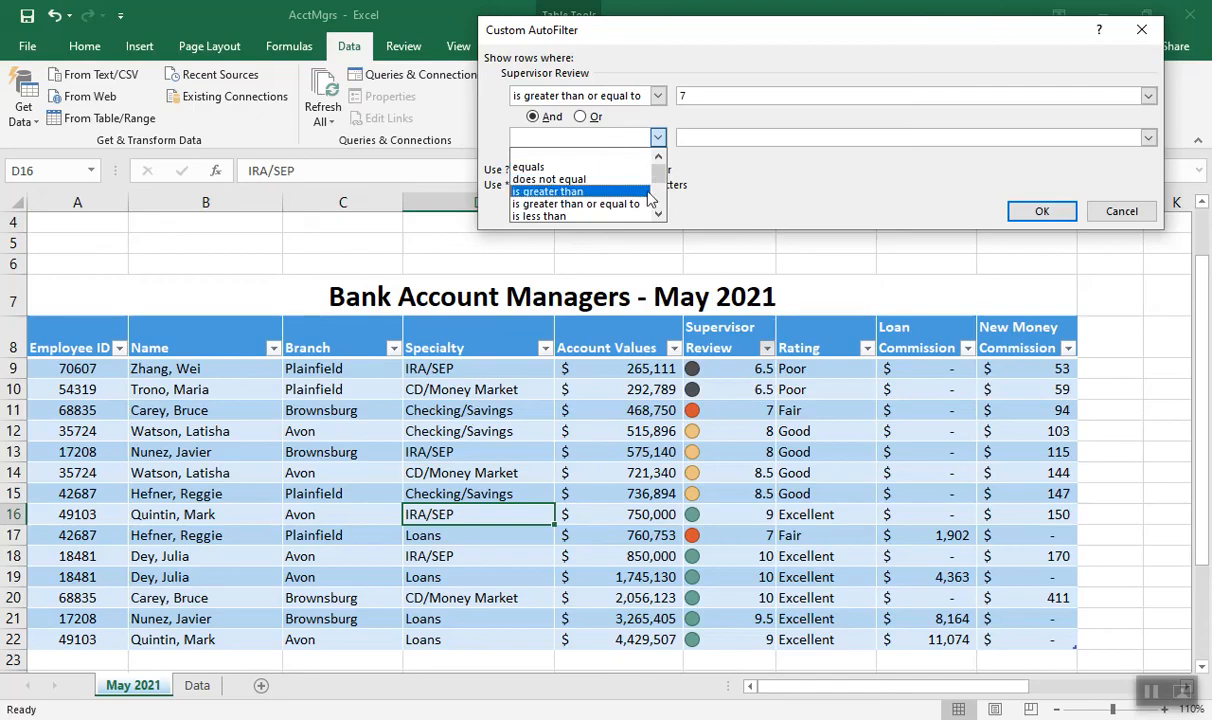
click(615, 220)
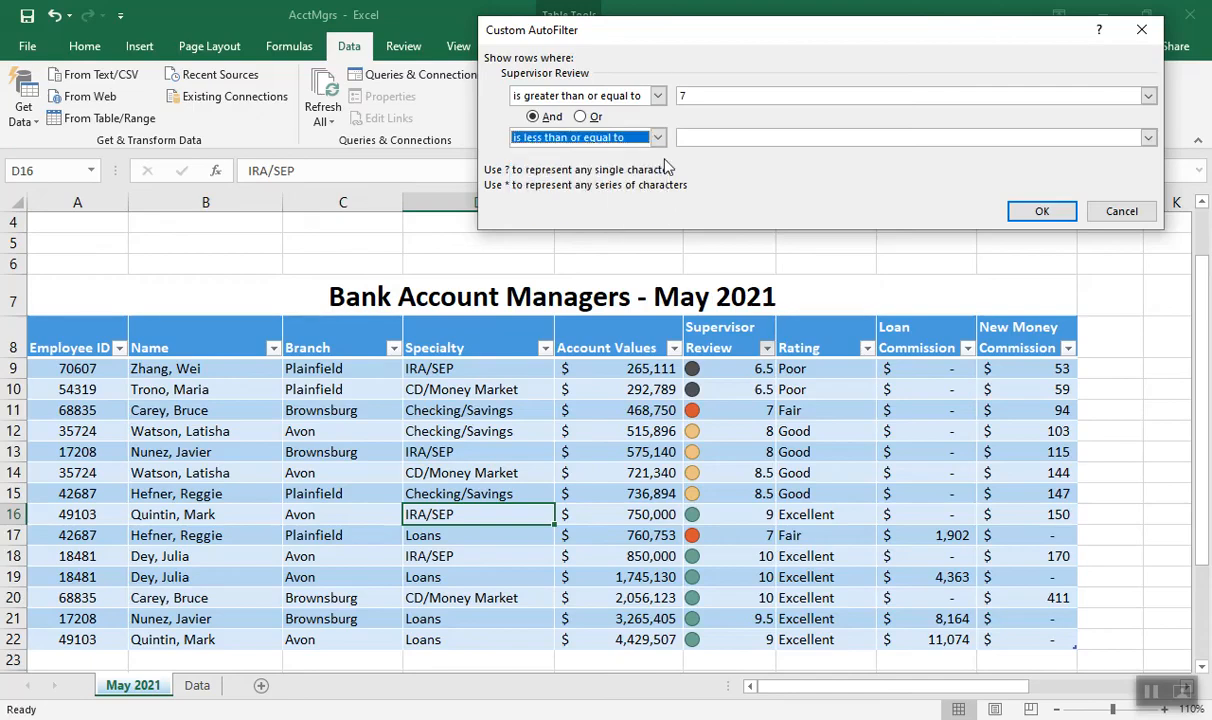
click(685, 137)
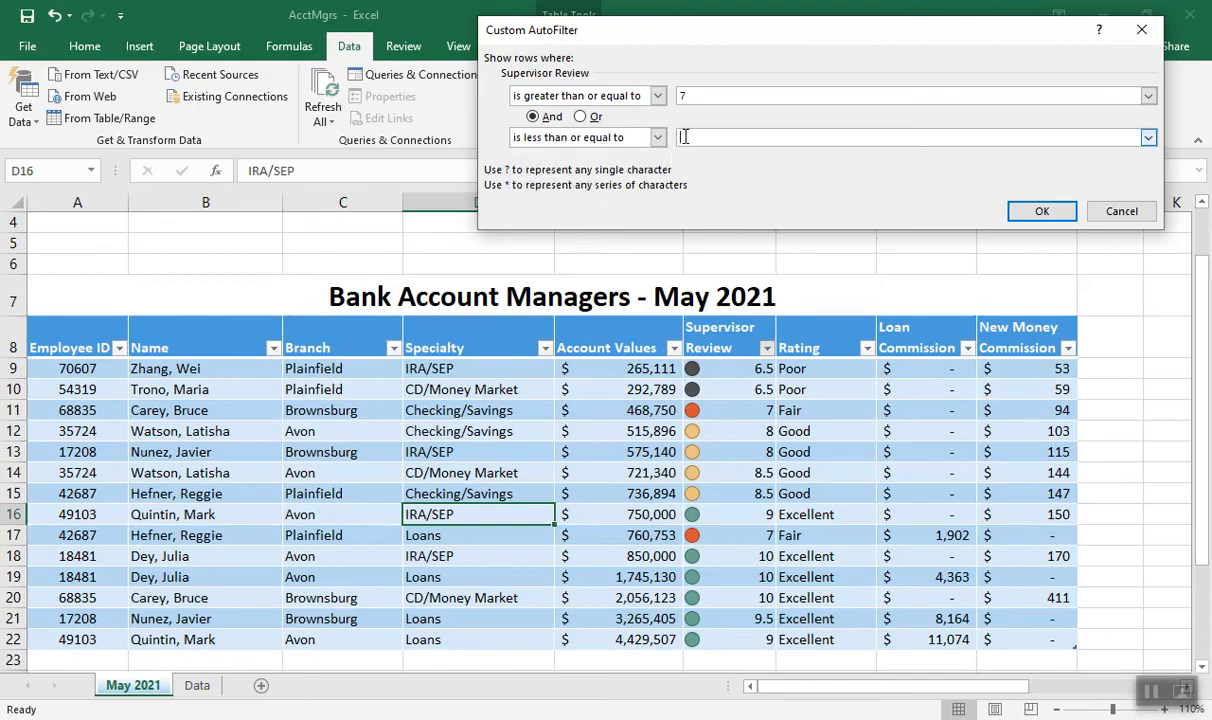
text(9)
click(1039, 213)
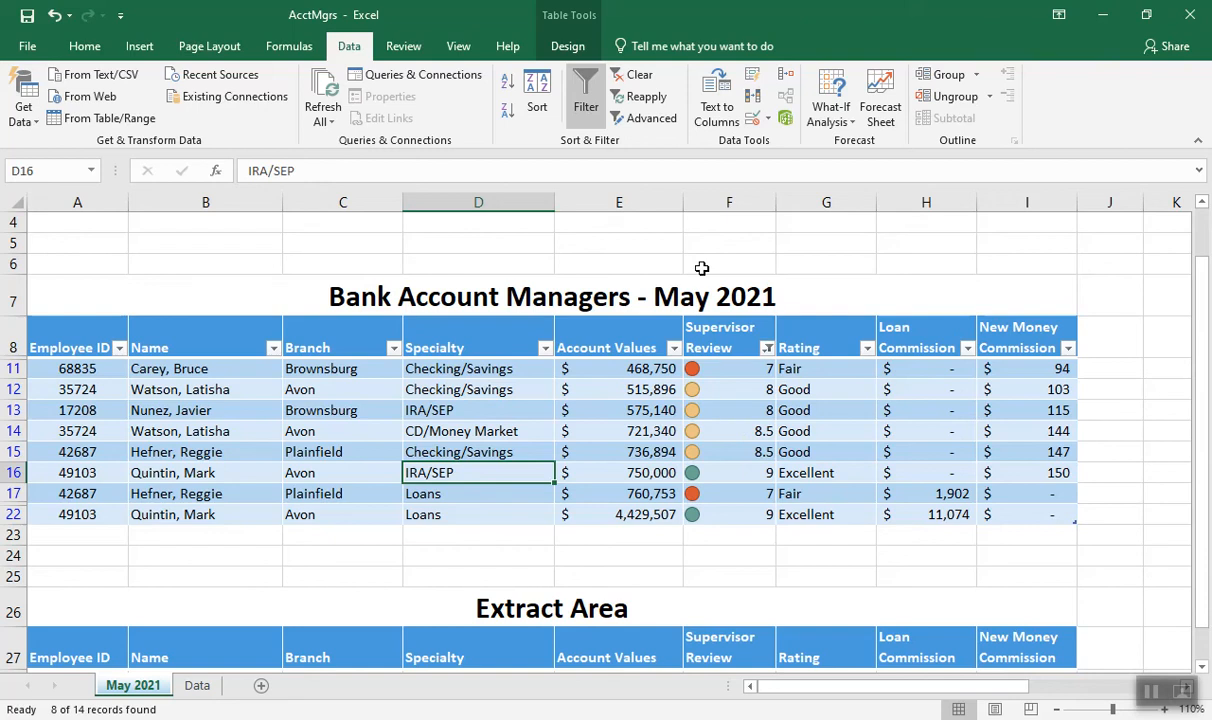
Clear the Supervisor Review filter and toggle the table's header filter controls off and on again
click(641, 78)
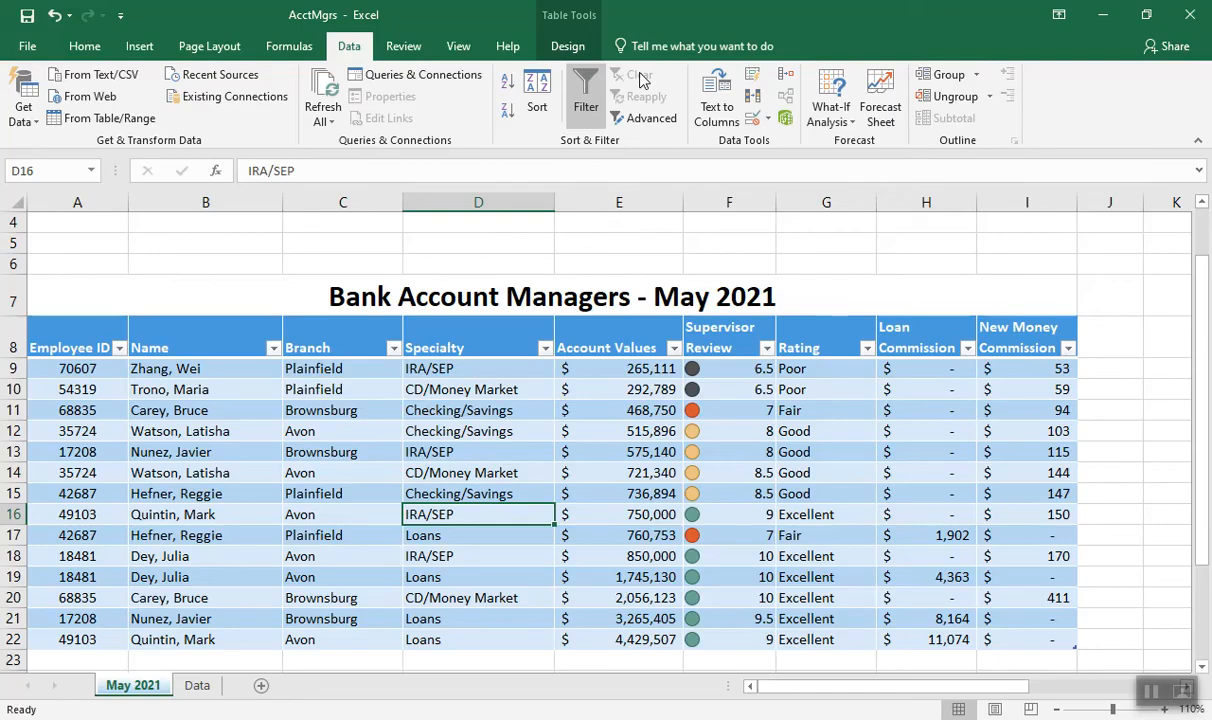
click(586, 100)
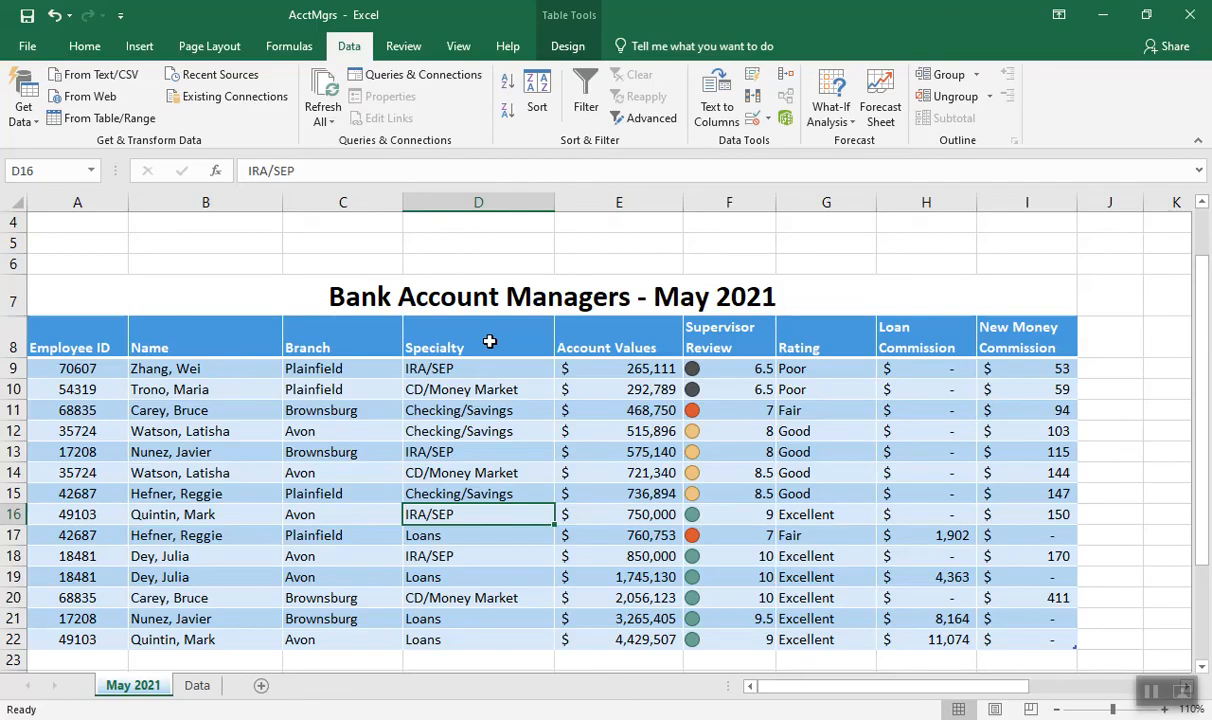
click(586, 95)
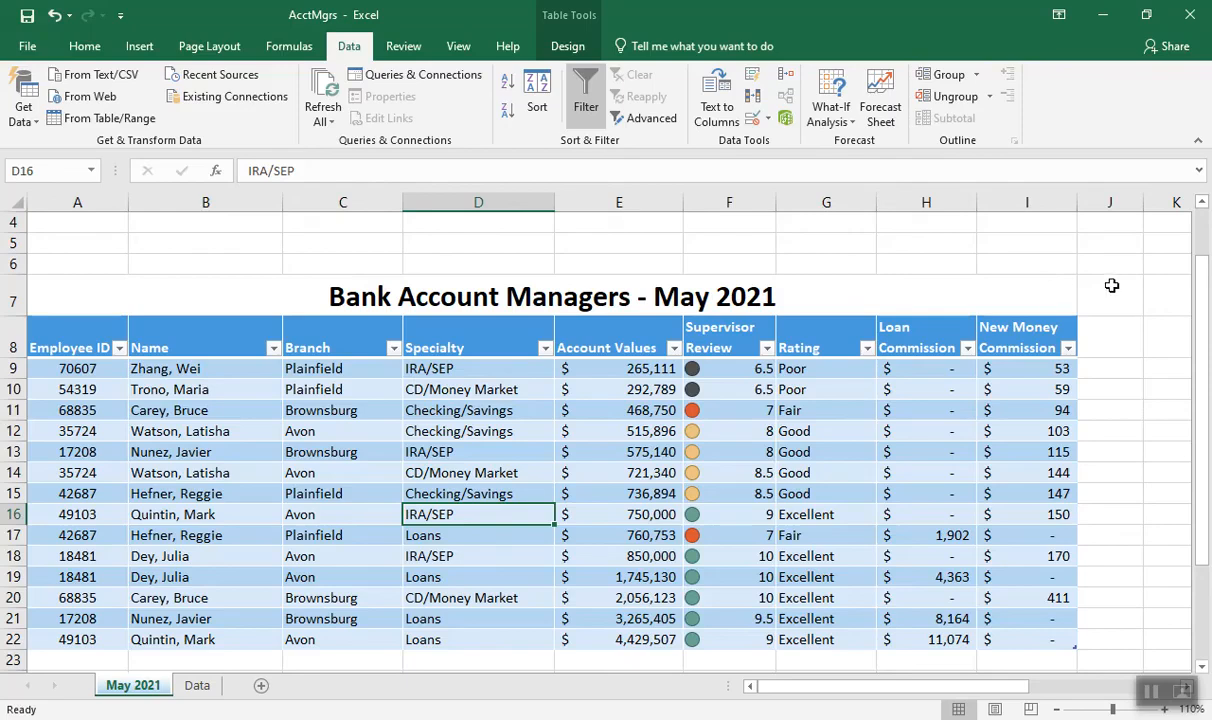
Name the range A2:I3, covering the criteria headings and the blank row below them, Criteria
drag(1201, 283, 1204, 235)
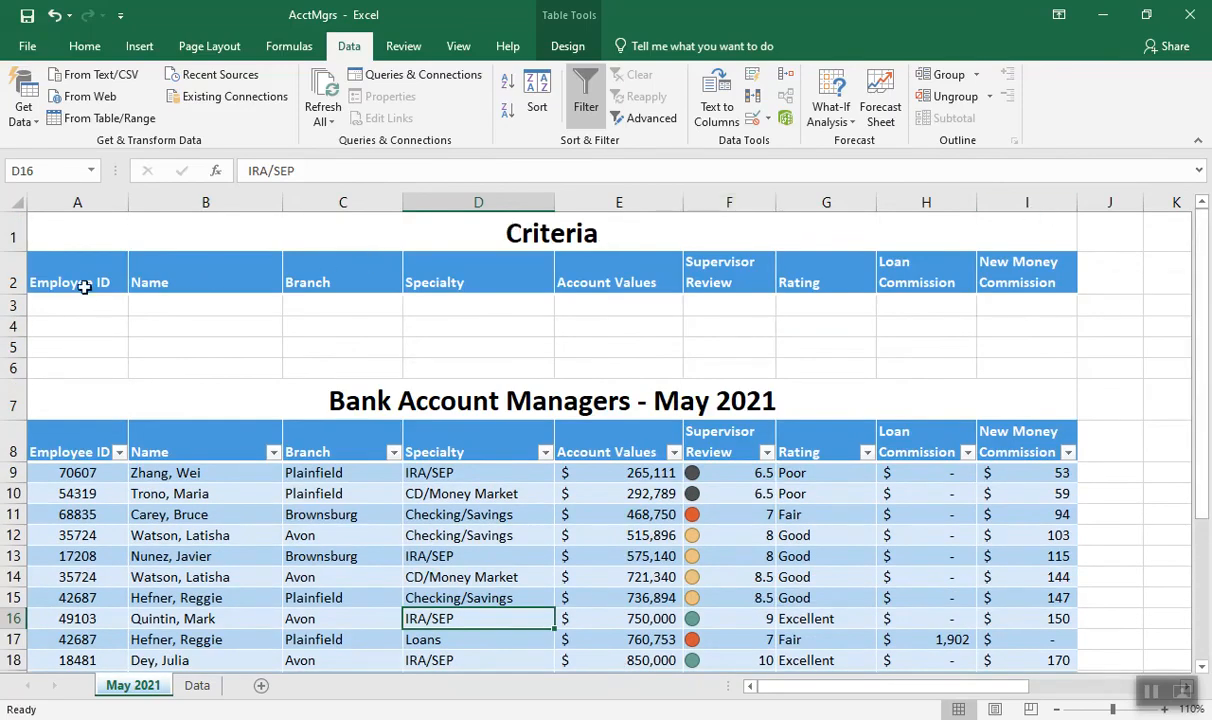
drag(81, 282, 1011, 299)
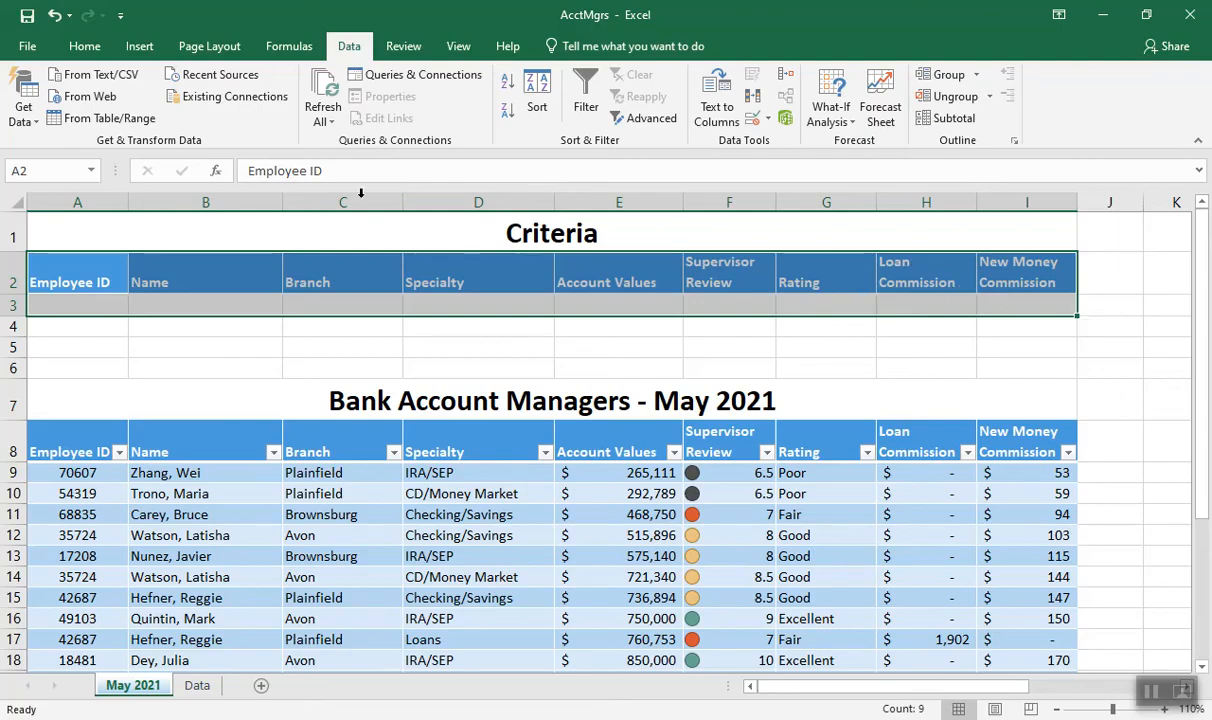
click(33, 169)
text(Criteria)
key(Return)
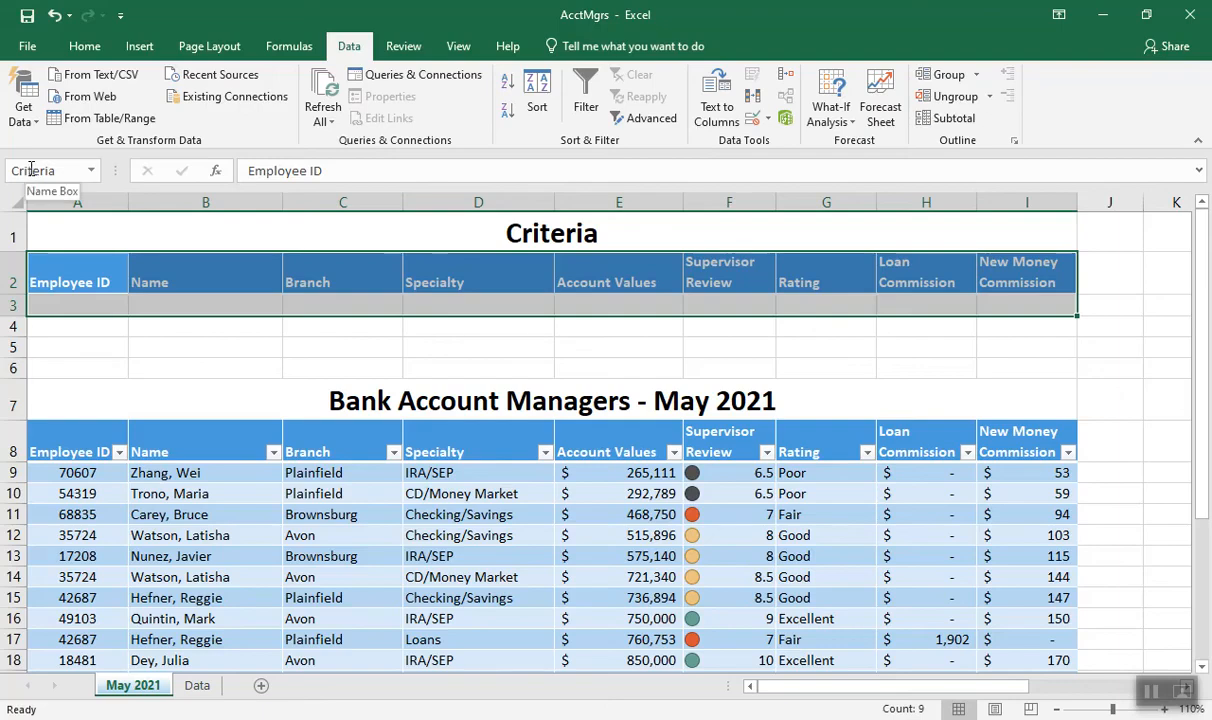
Enter the criteria IRA/SEP for Specialty, >300000 for Account Values and >=8 for Supervisor Review in row 3 of the criteria area
click(425, 308)
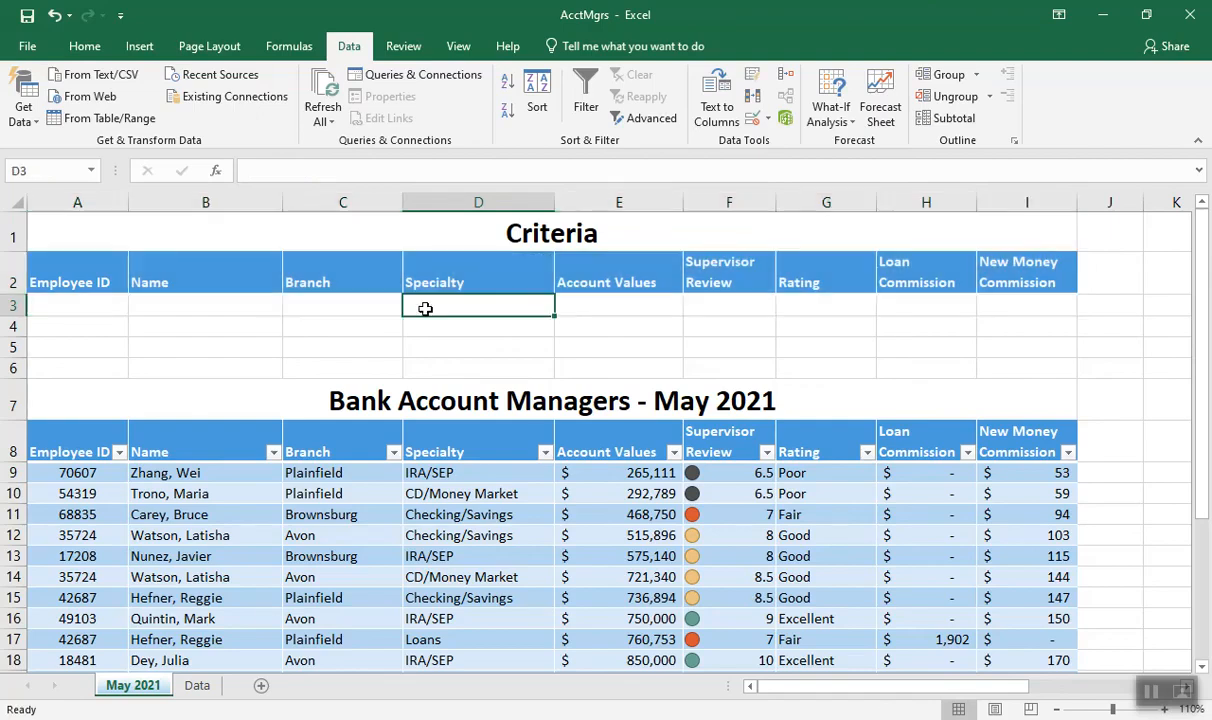
text(IRA)
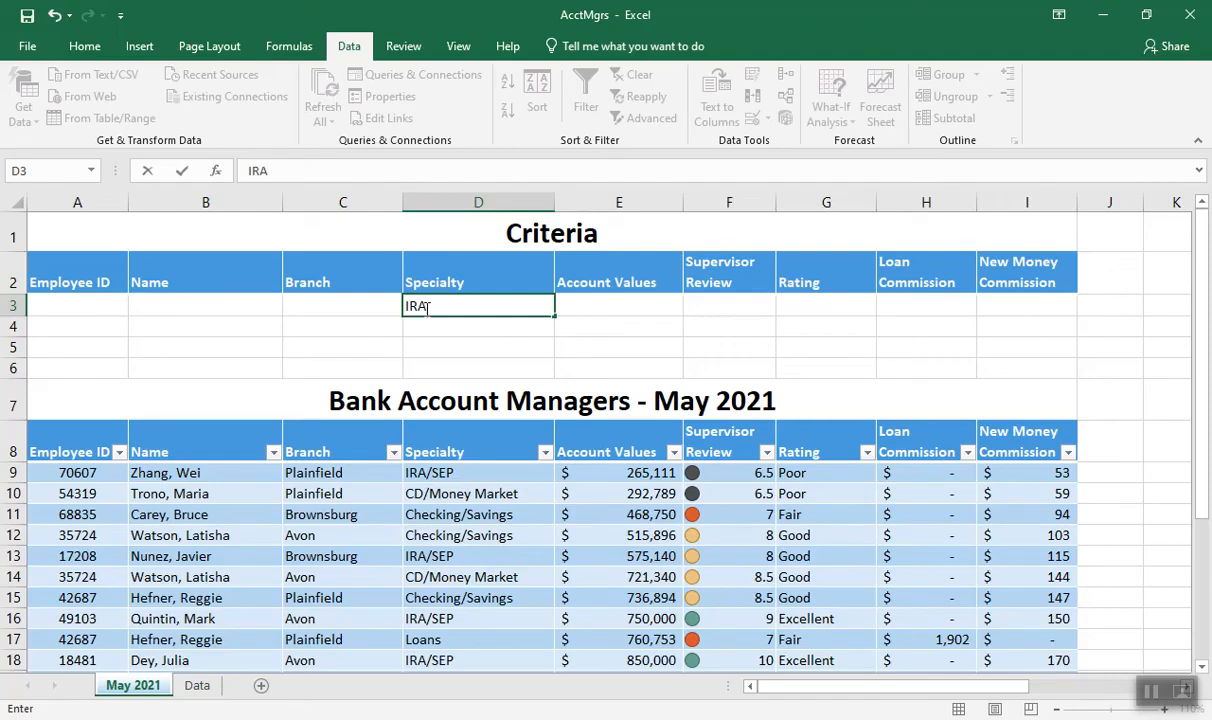
text(/SEP)
click(613, 309)
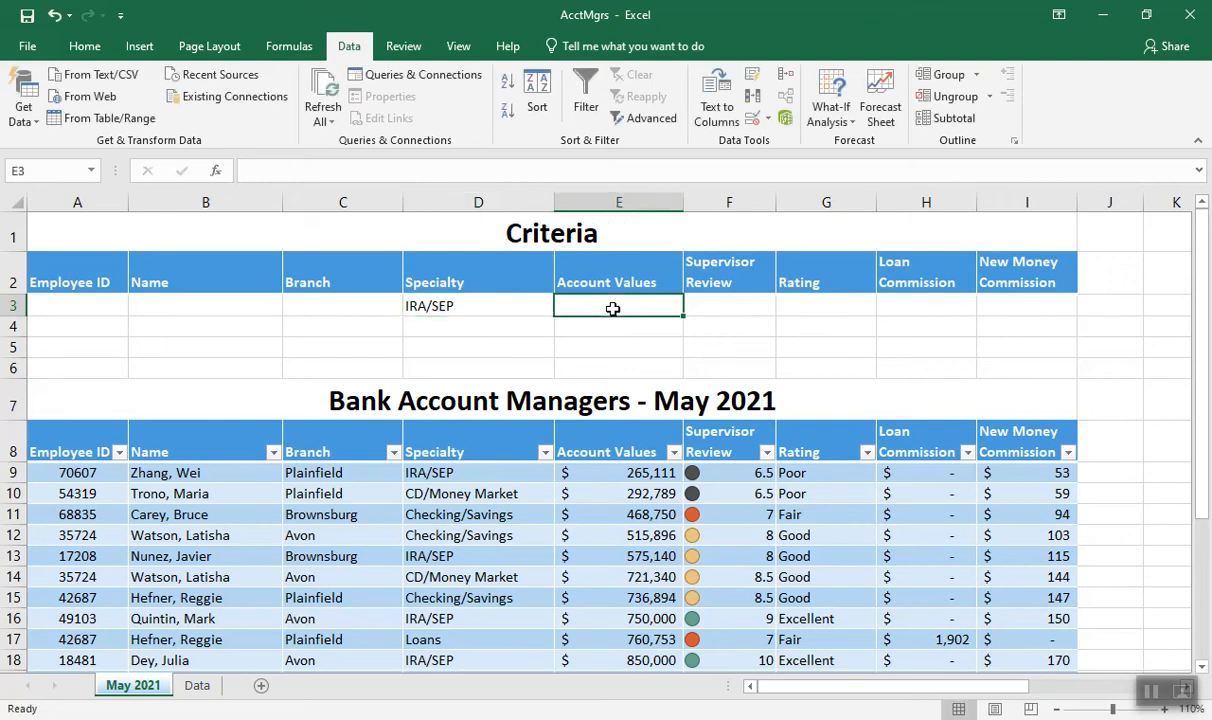
text(>300000)
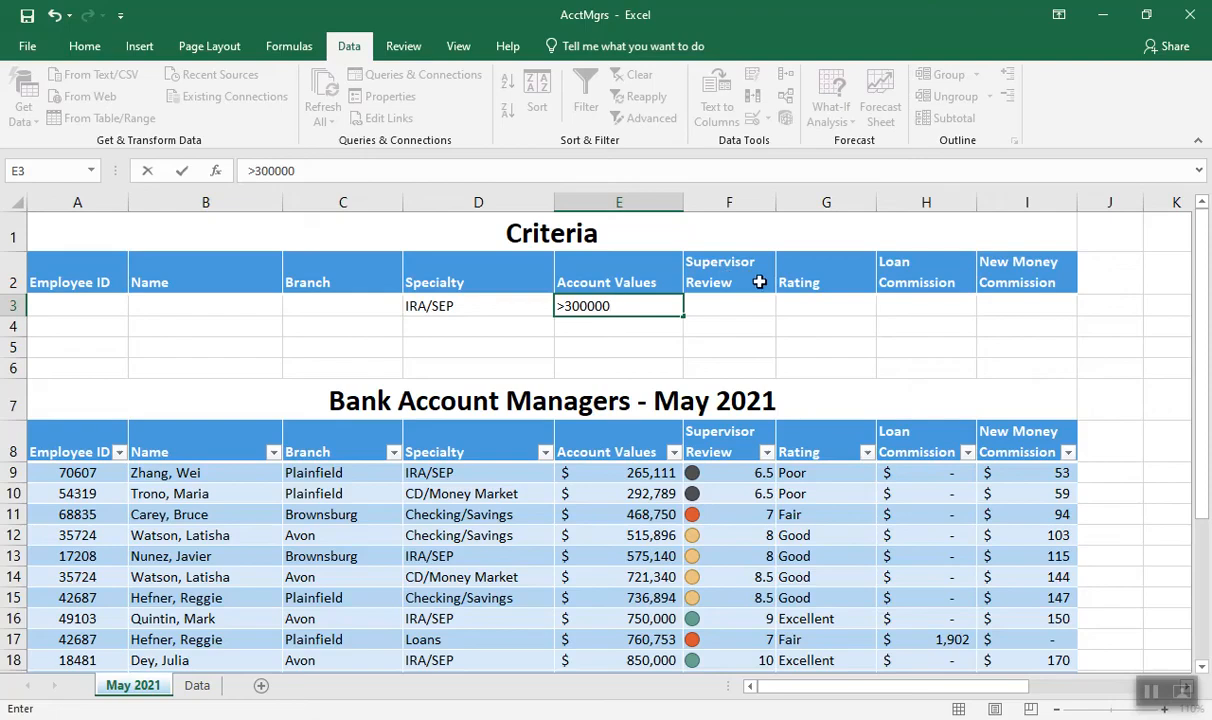
click(724, 310)
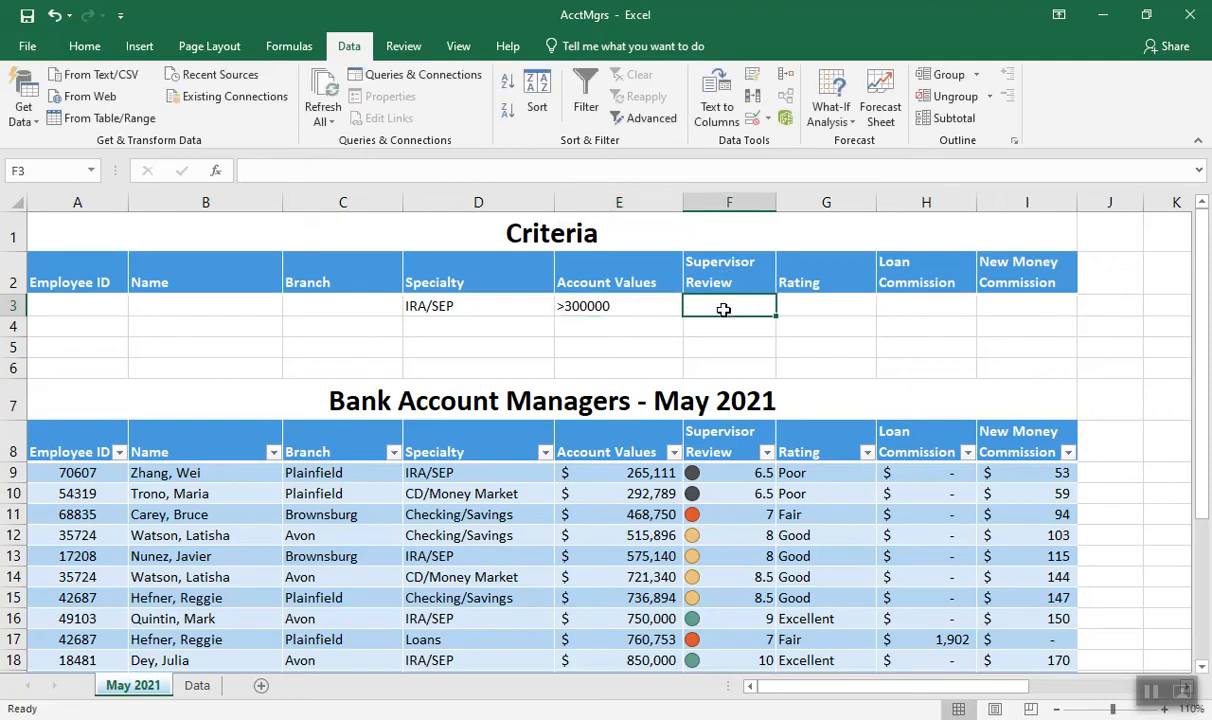
text(>=8)
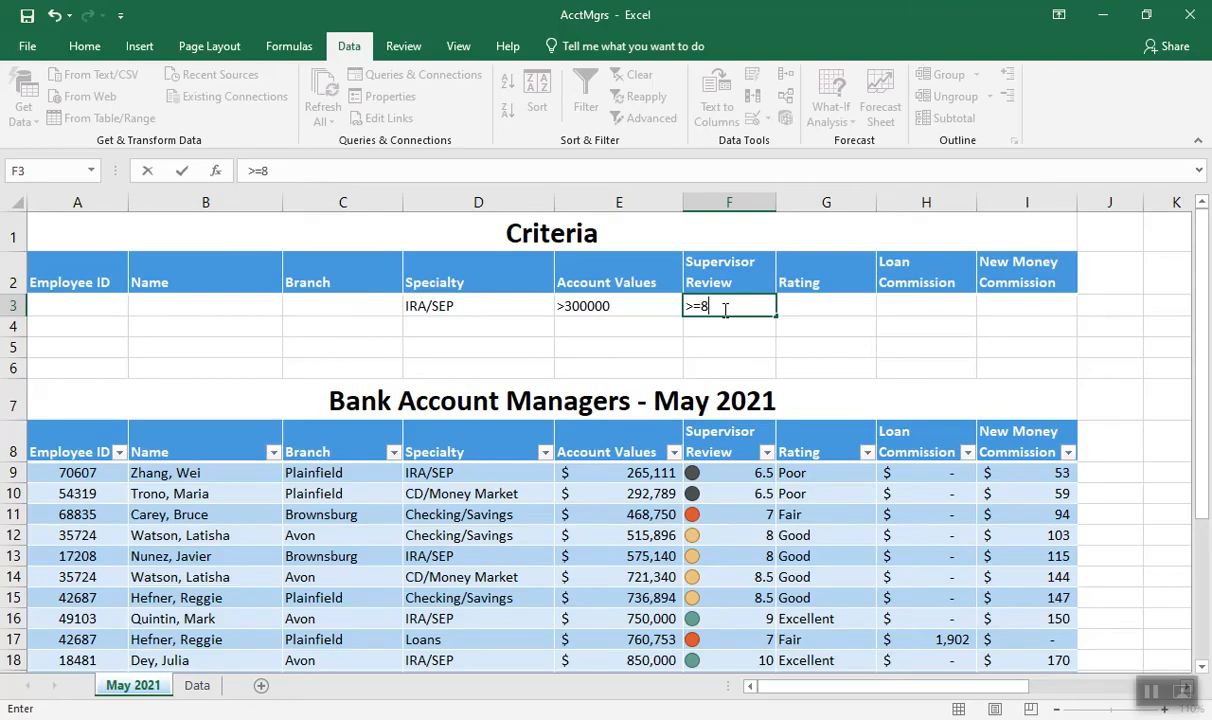
click(789, 308)
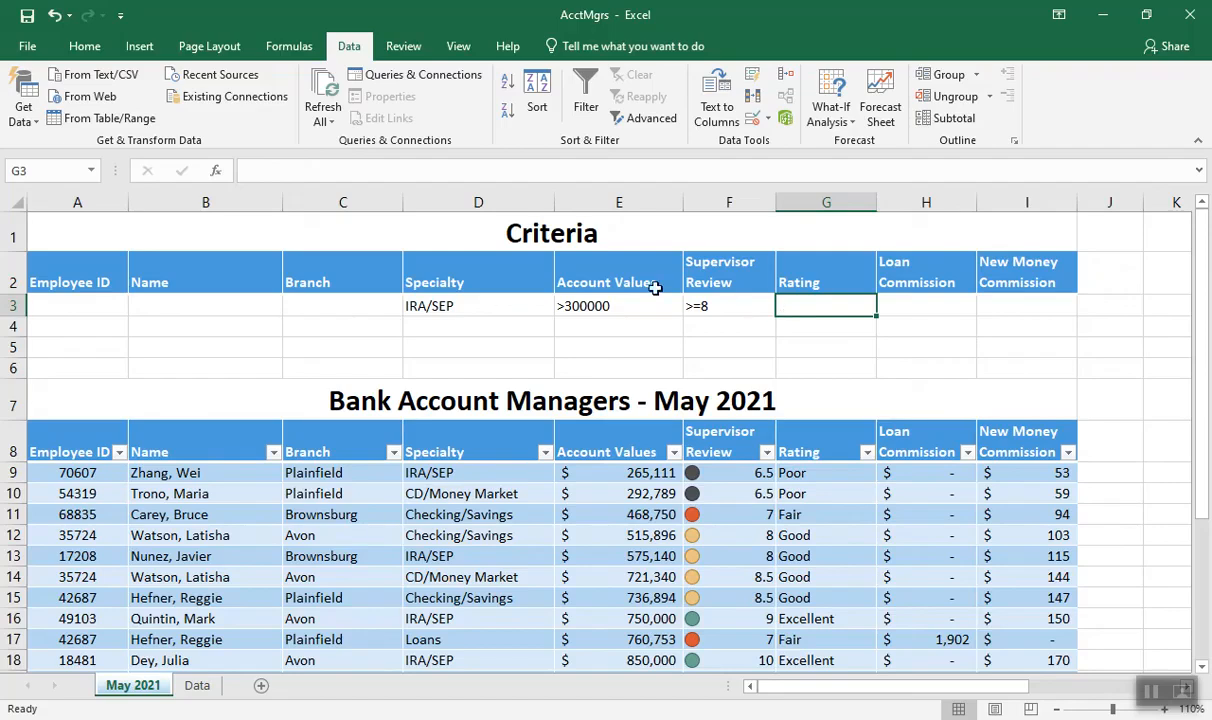
Apply an in-place advanced filter to A8:I22 using the criteria range A2:I3, and clear the filter
drag(75, 441, 987, 632)
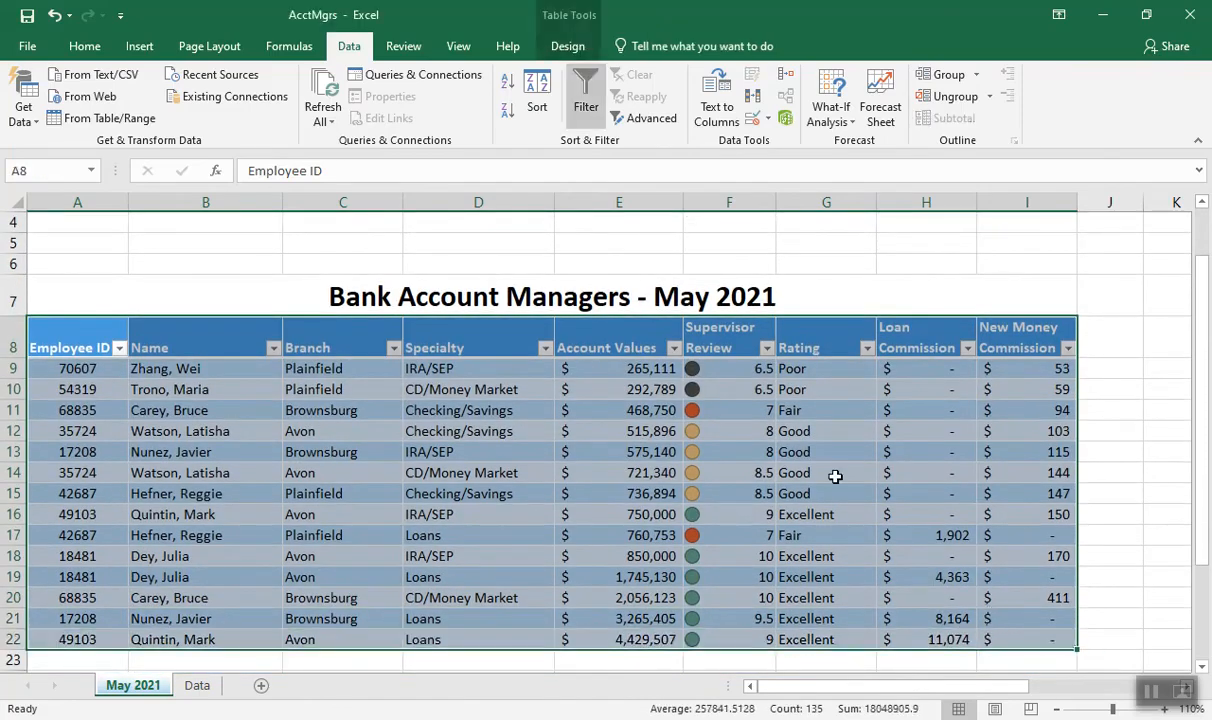
click(641, 121)
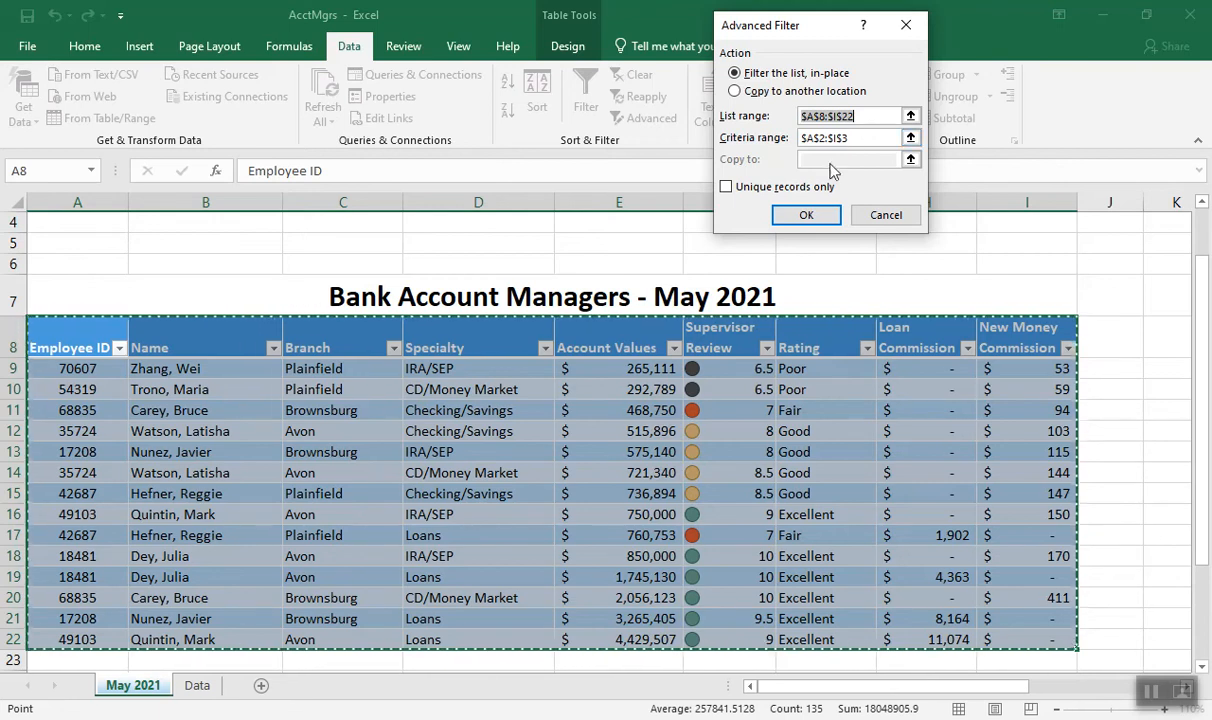
click(807, 217)
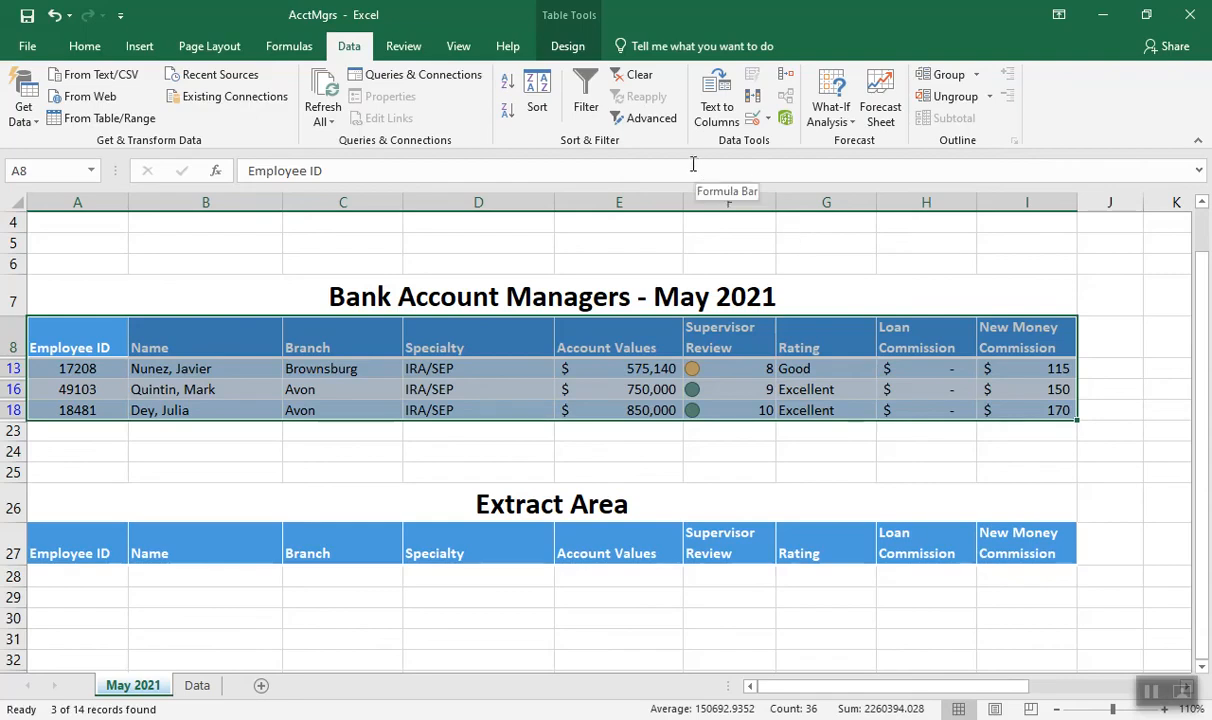
click(638, 80)
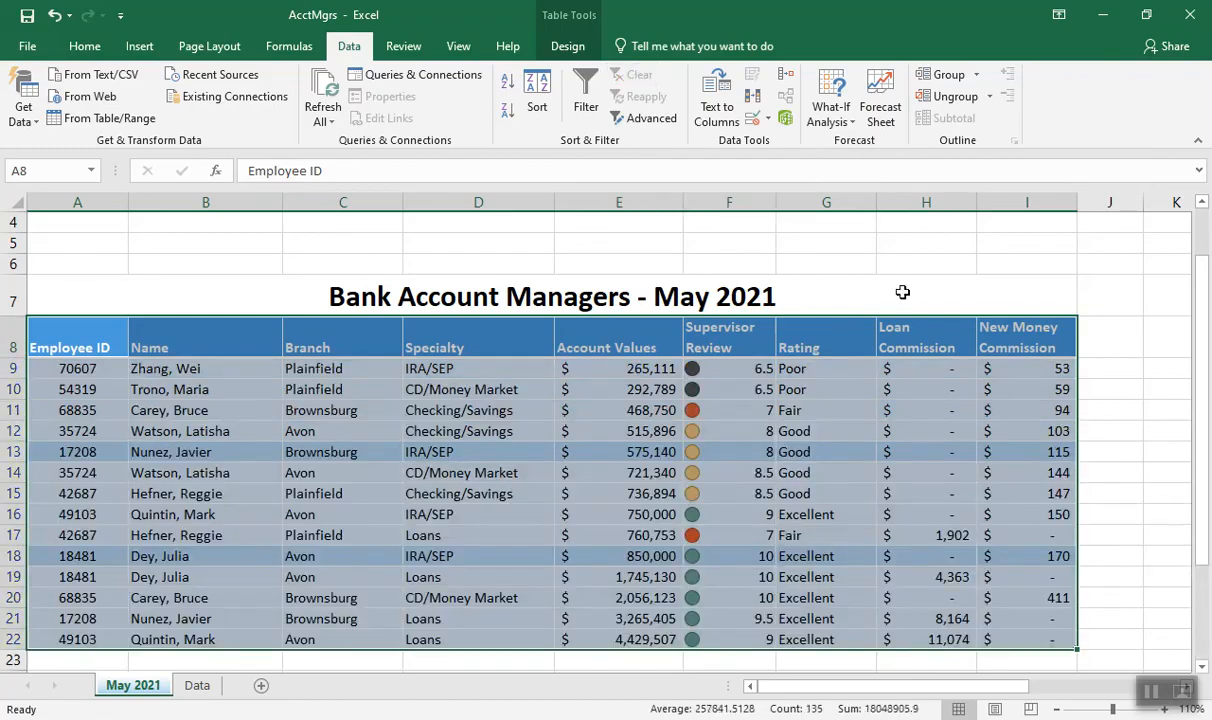
Name the Extract Area heading row, A27:I27, Extract
drag(1205, 375, 1205, 492)
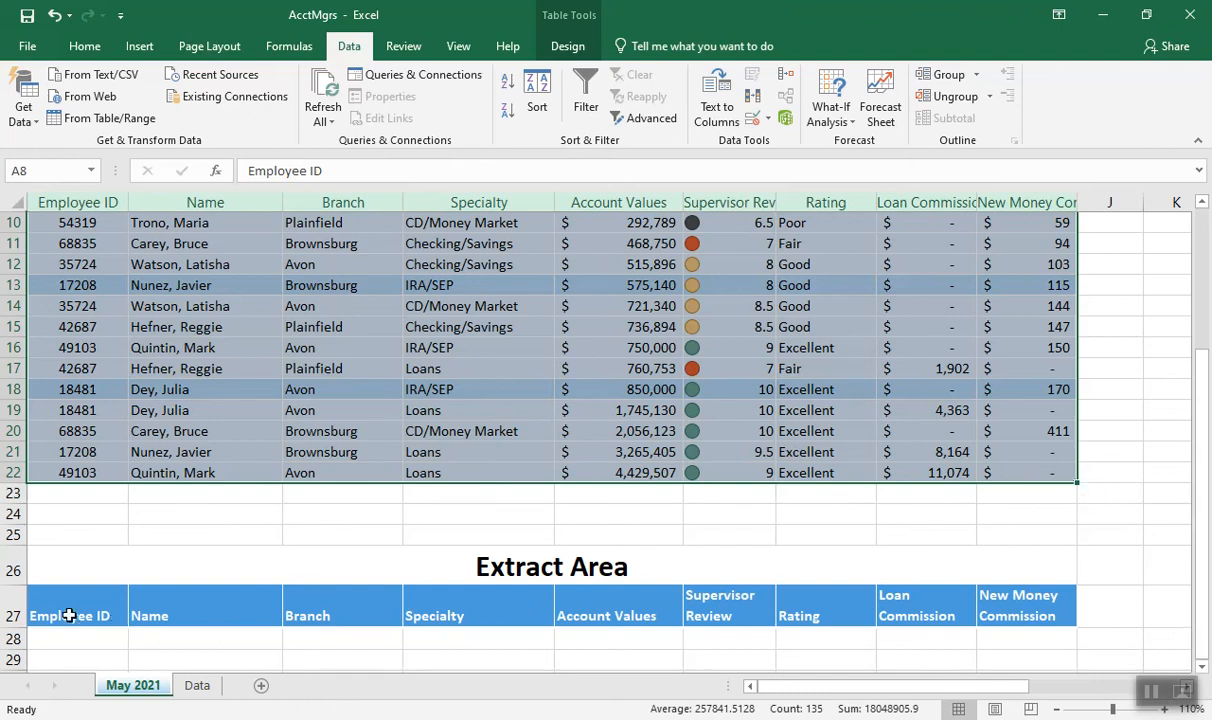
drag(52, 615, 997, 592)
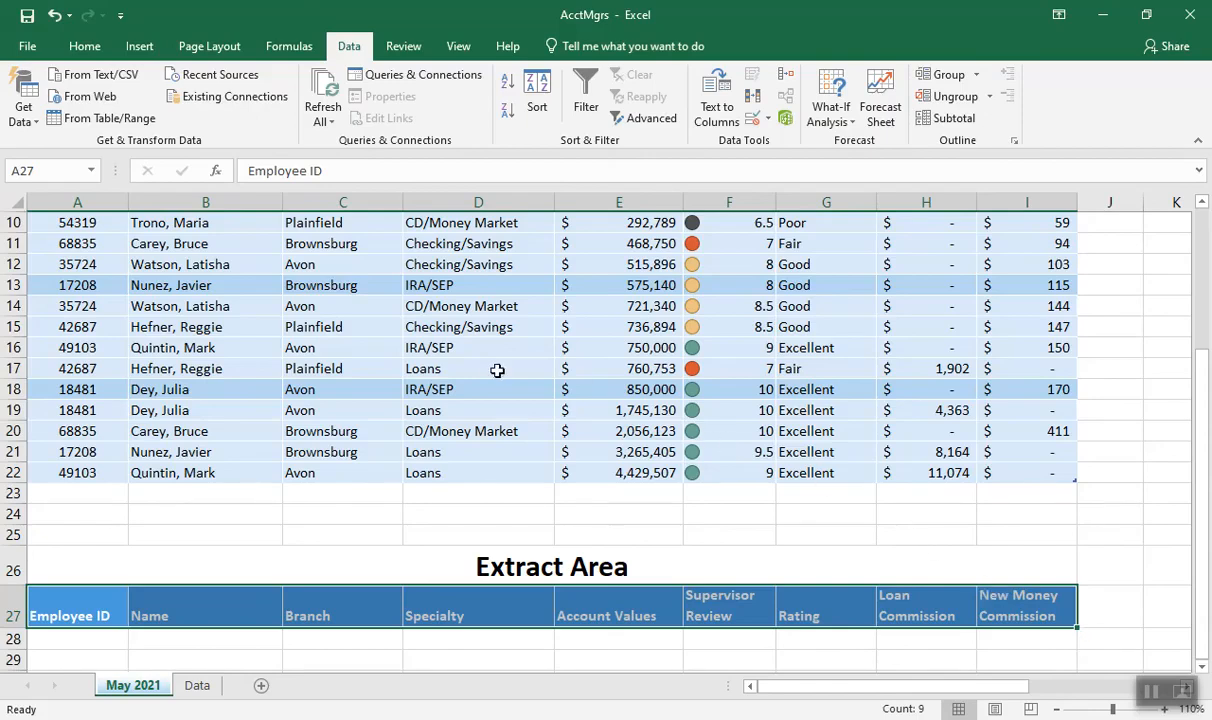
click(36, 170)
text(Extract)
key(Return)
Run an advanced filter on A8:I22 with criteria A2:I3, copying the matching records to the extract range A27:I27
drag(1200, 399, 1200, 367)
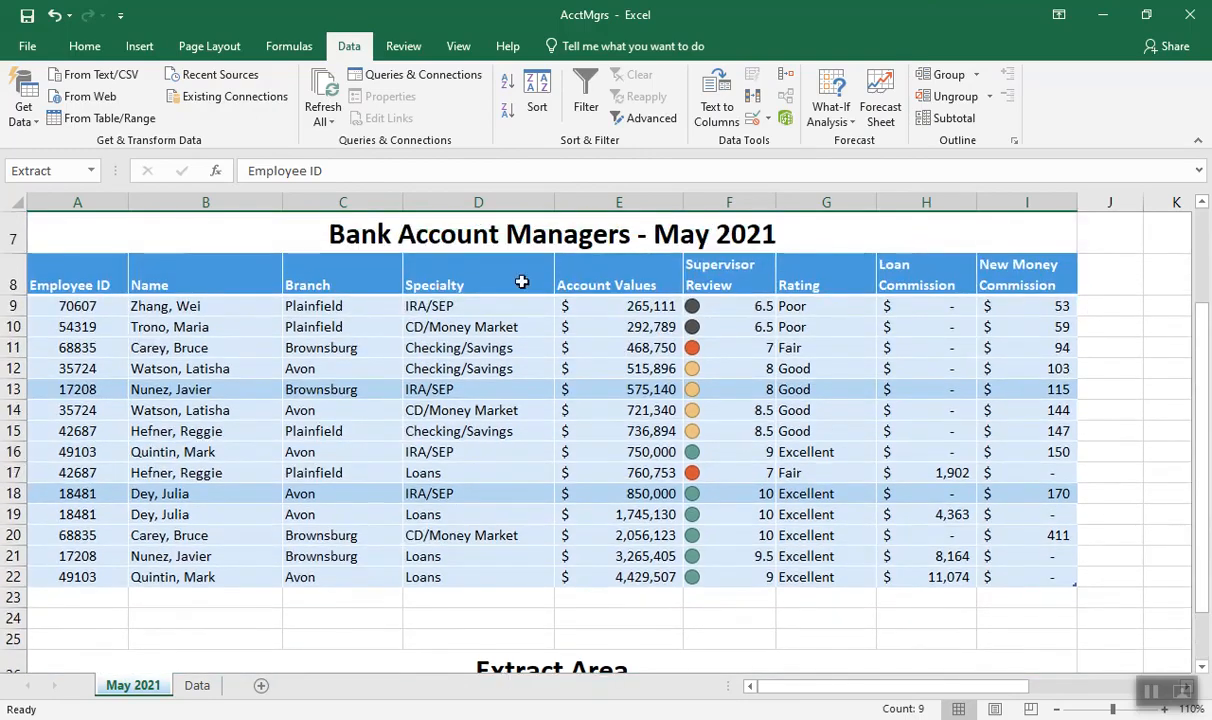
mouse_move(78, 279)
mouse_down()
mouse_move(640, 405)
mouse_move(920, 490)
mouse_move(1028, 572)
mouse_up()
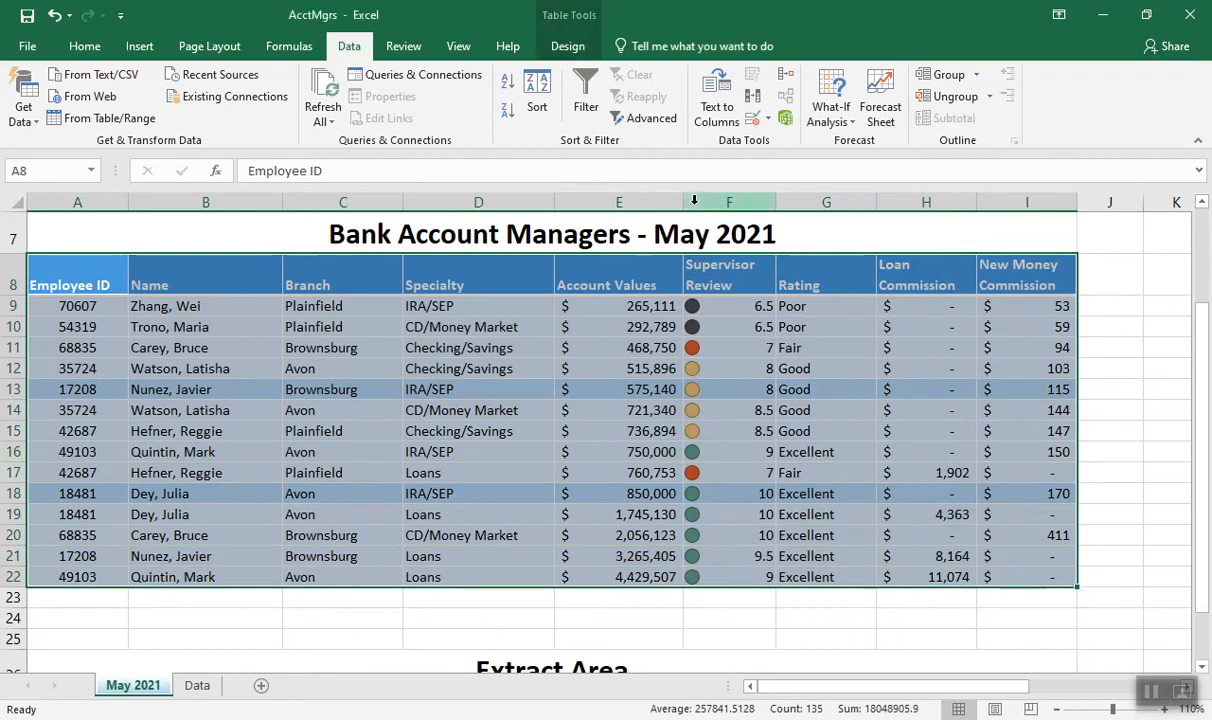
click(652, 121)
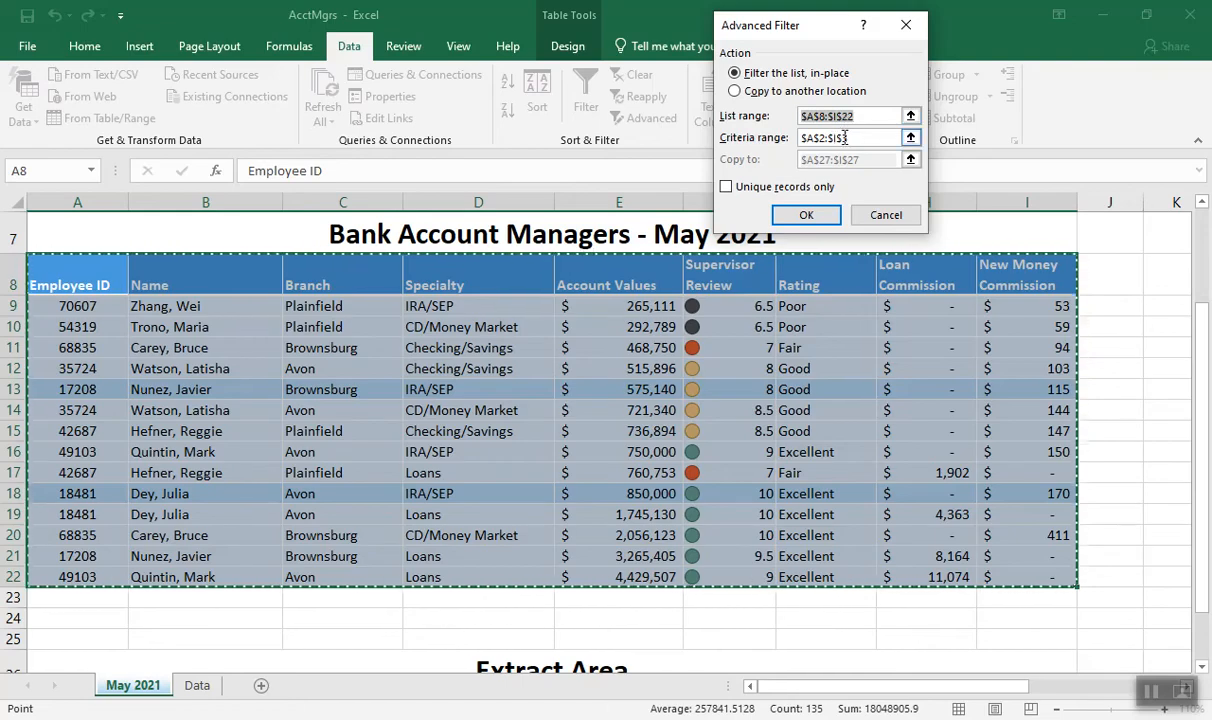
drag(1204, 338, 1200, 244)
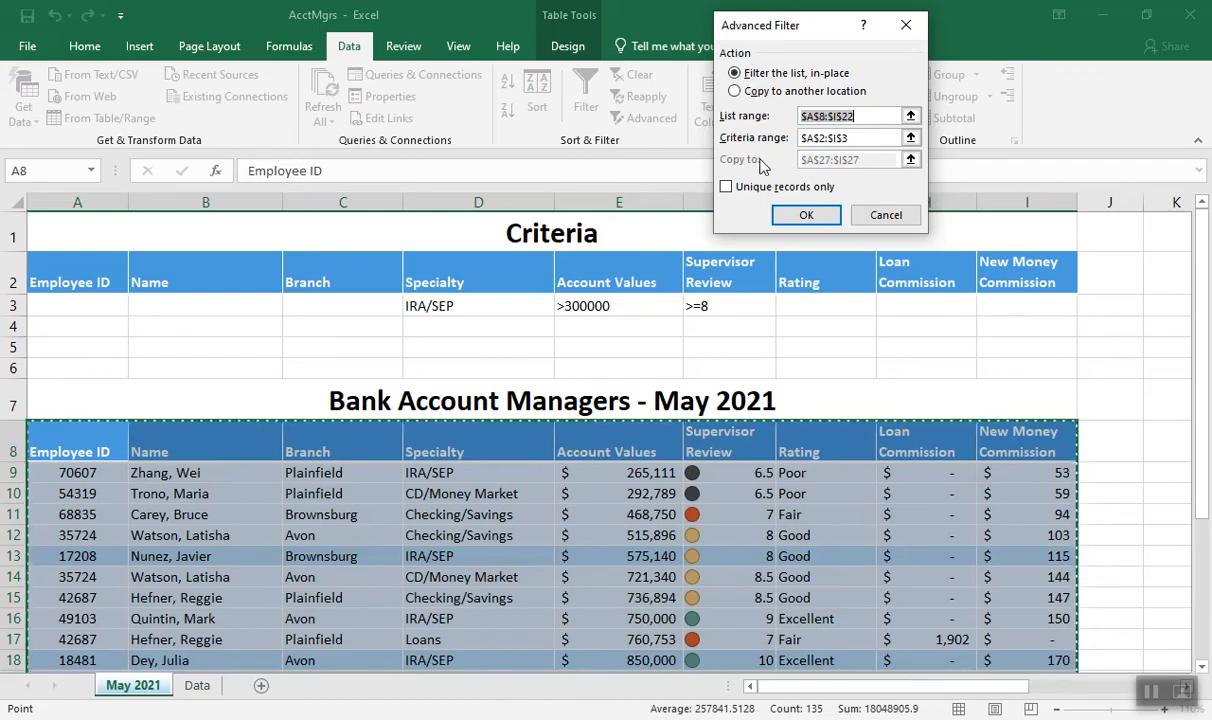
click(736, 91)
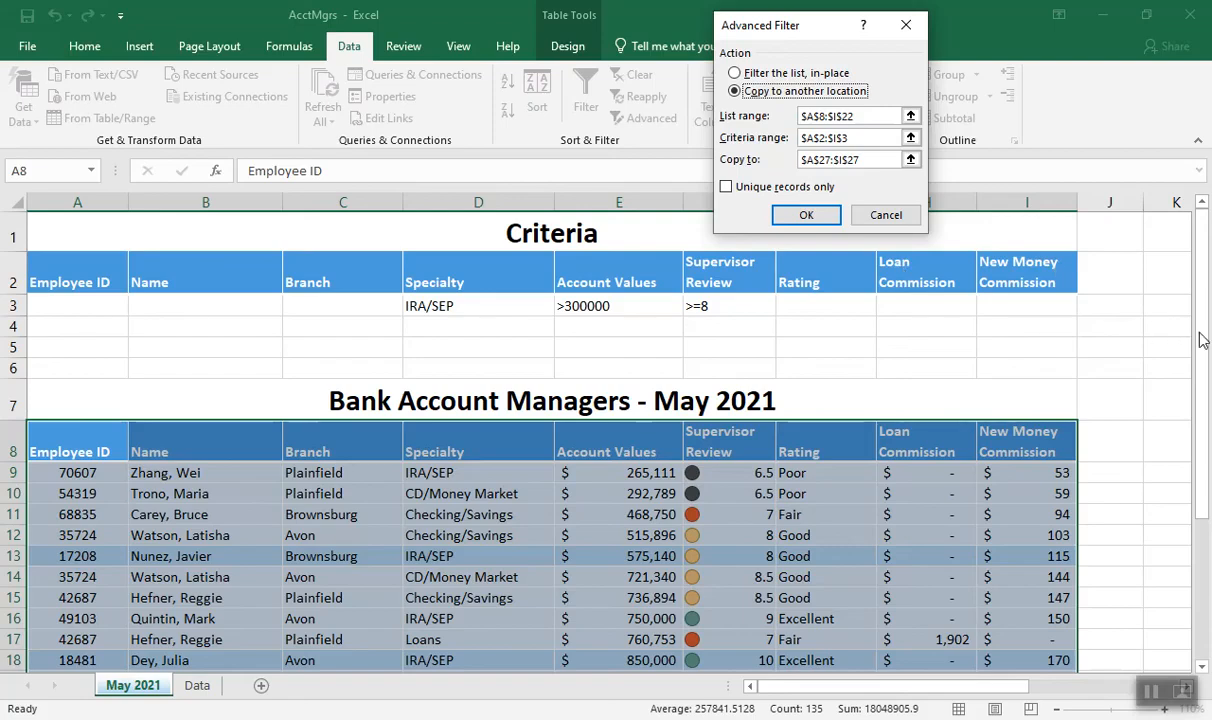
click(806, 216)
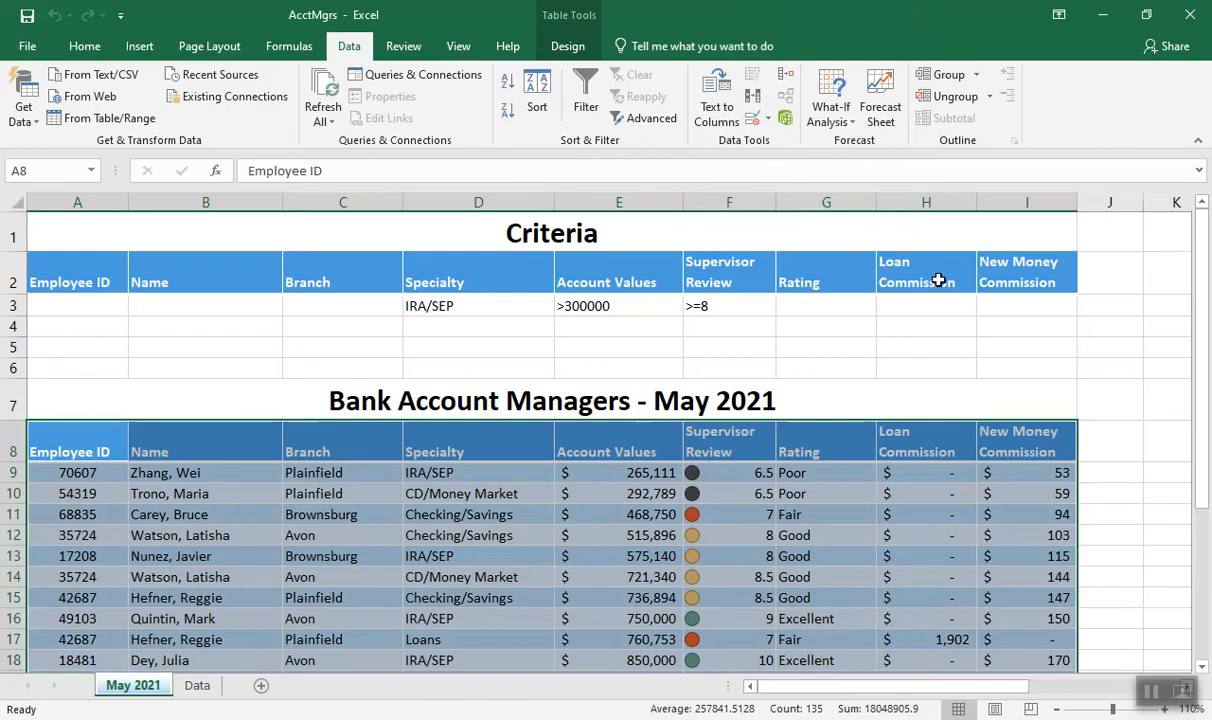
drag(1199, 441, 1205, 608)
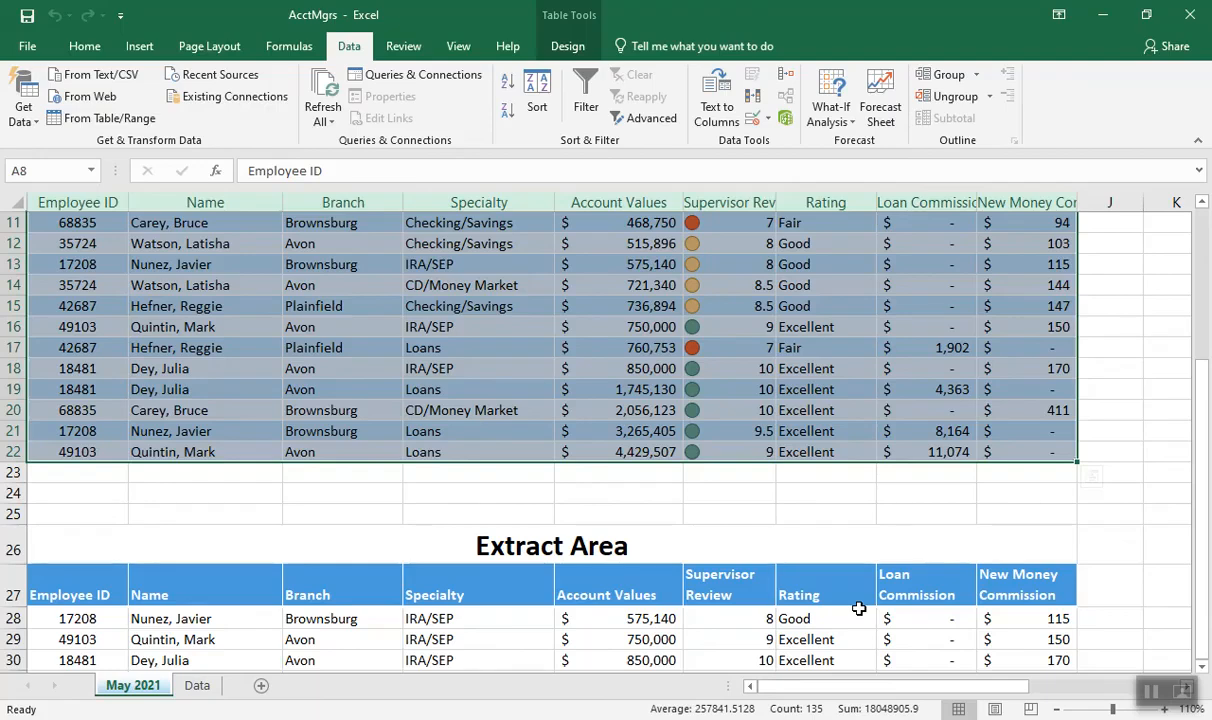
Insert the DAVERAGE function in Q2 for the average Avon supervisor review, finding it with a function search for average
drag(1200, 458, 1190, 280)
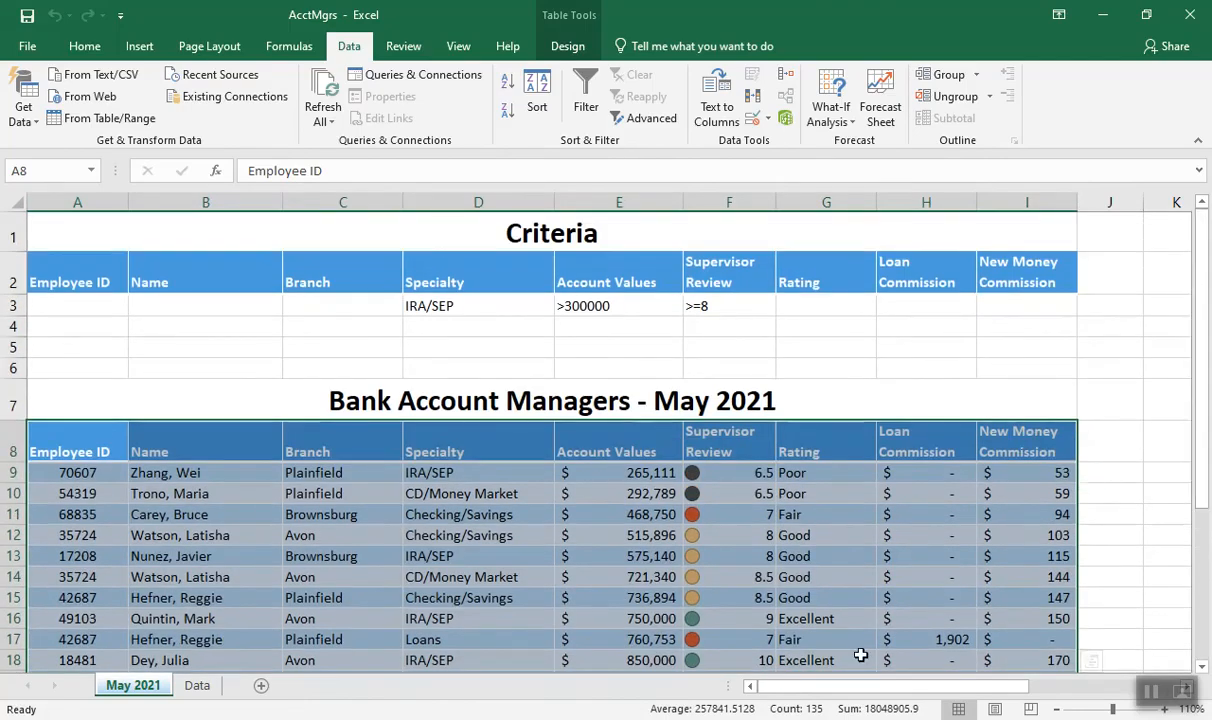
drag(914, 686, 1047, 672)
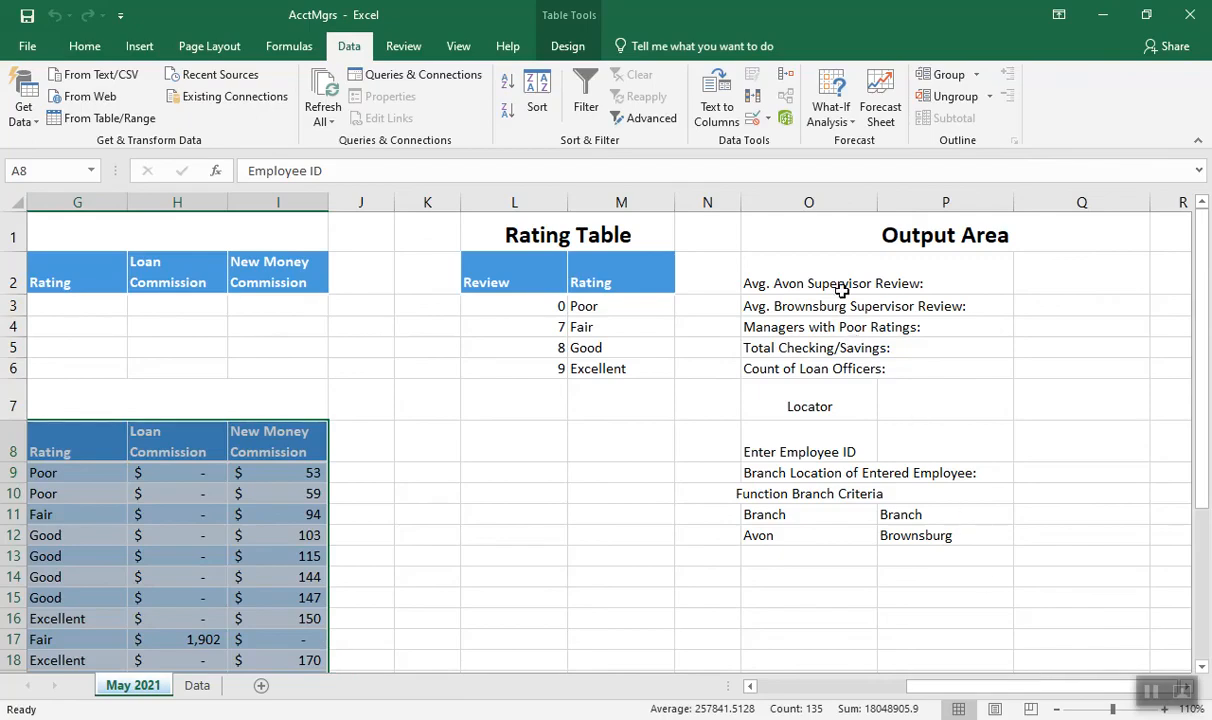
click(799, 284)
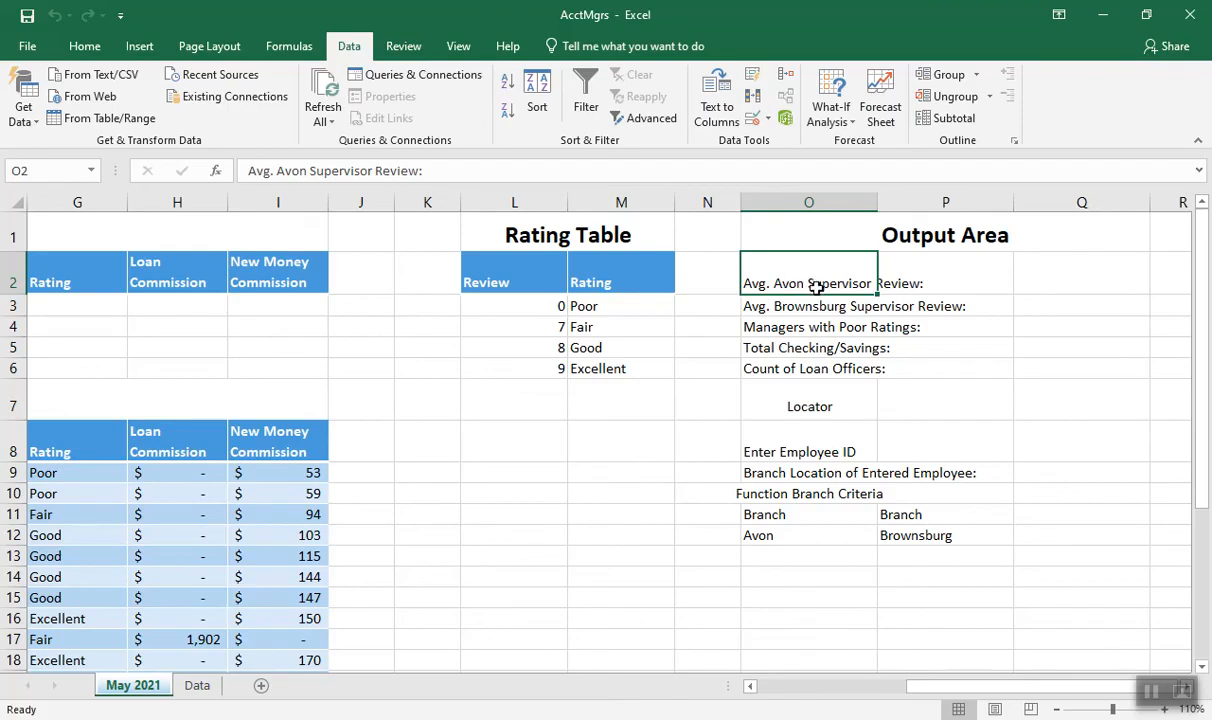
click(1061, 275)
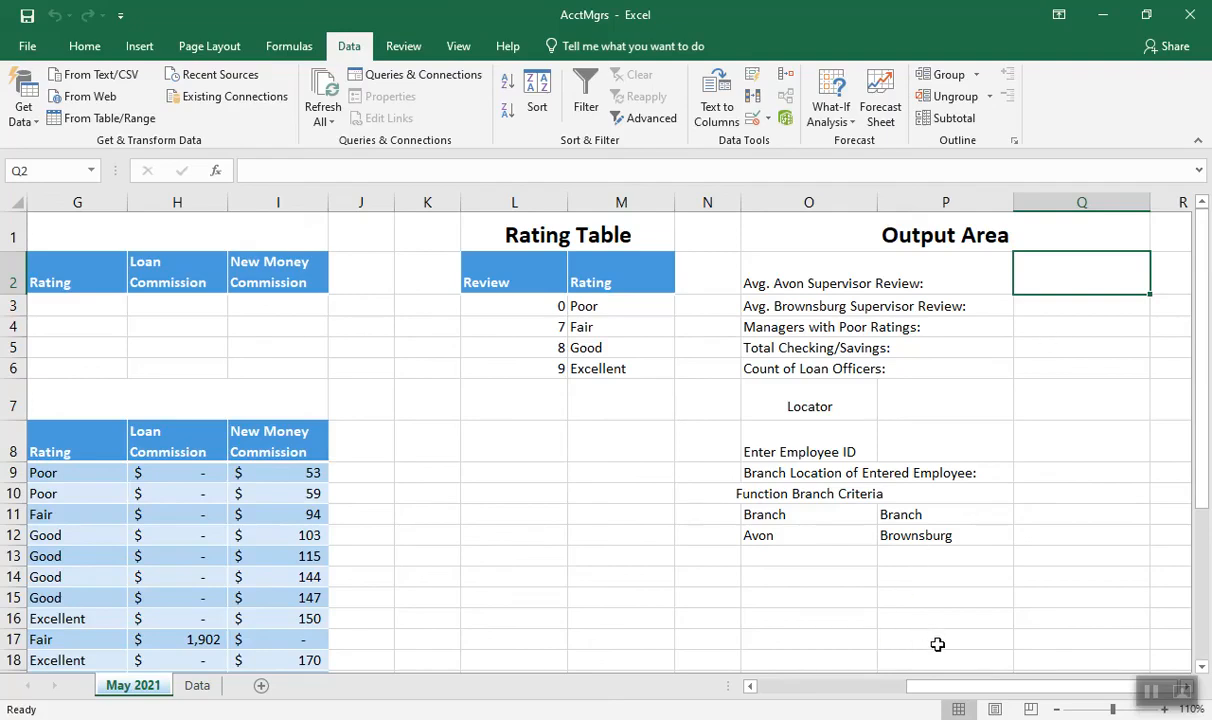
drag(940, 693, 816, 690)
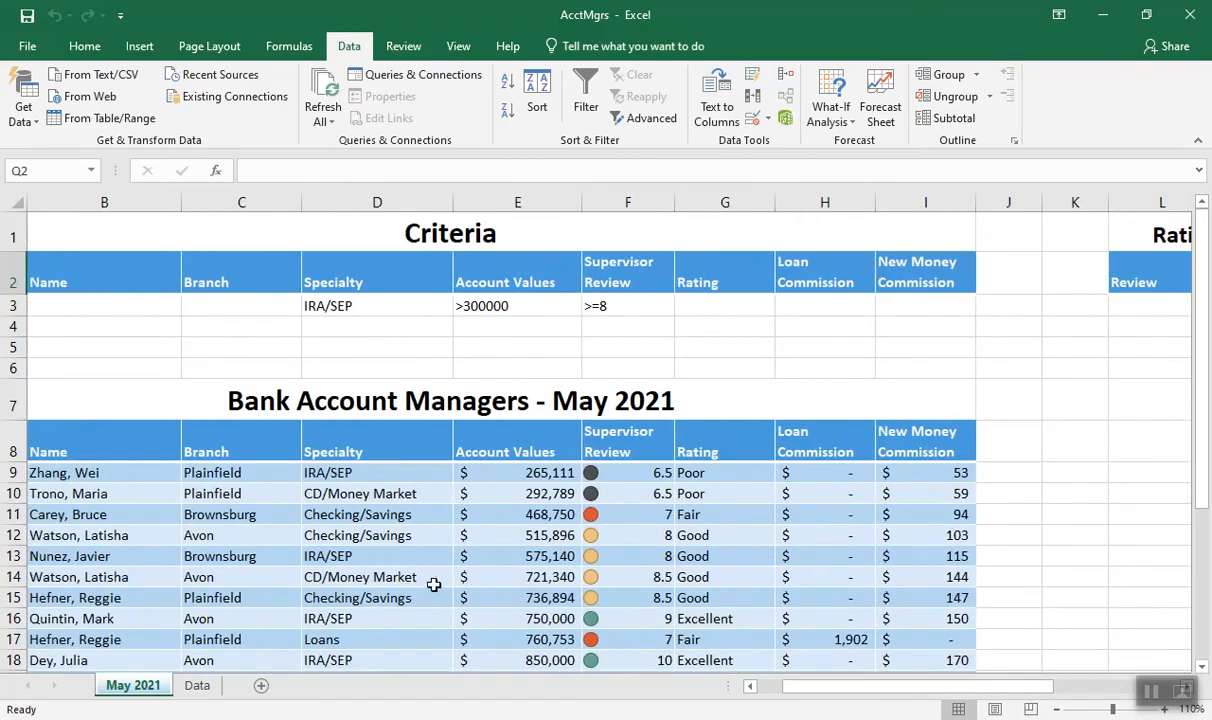
drag(866, 690, 918, 684)
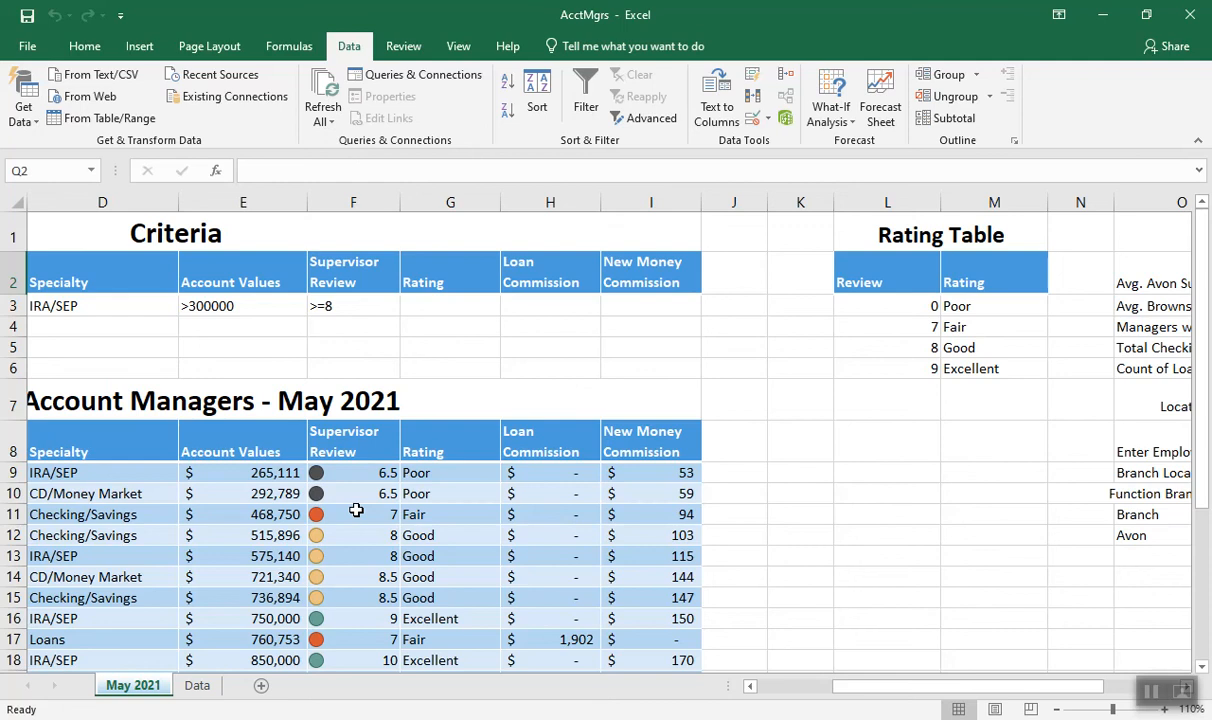
drag(850, 687, 912, 691)
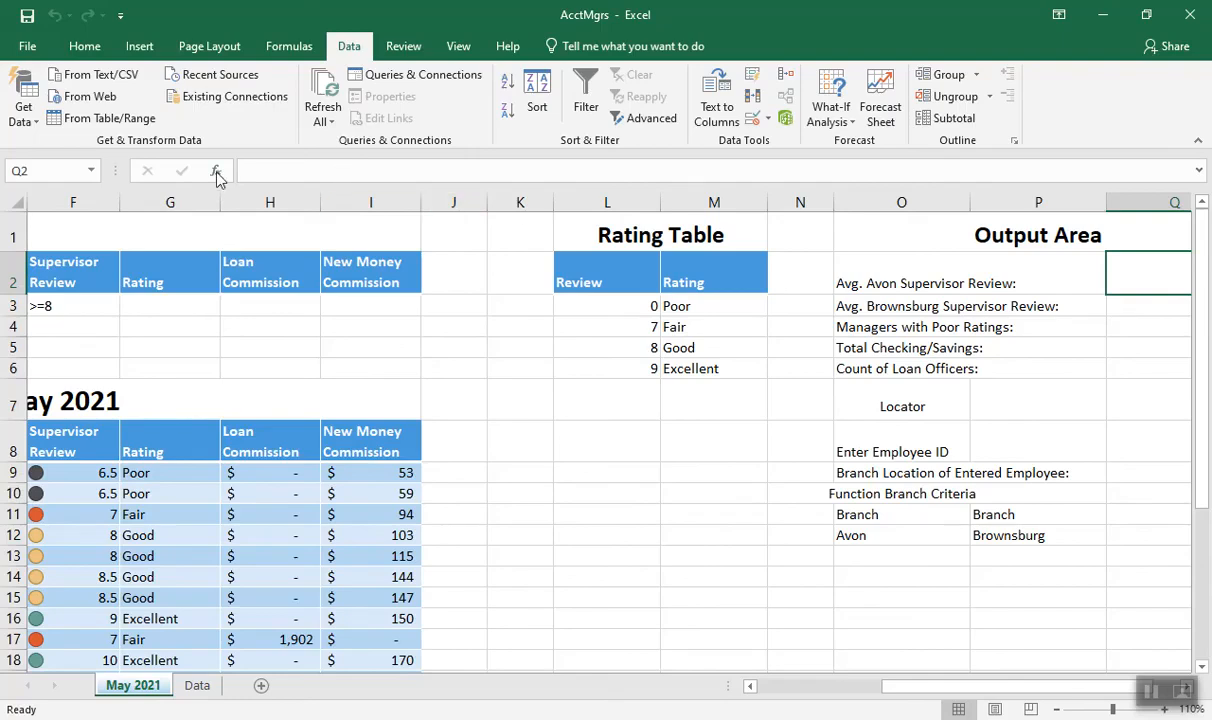
click(217, 172)
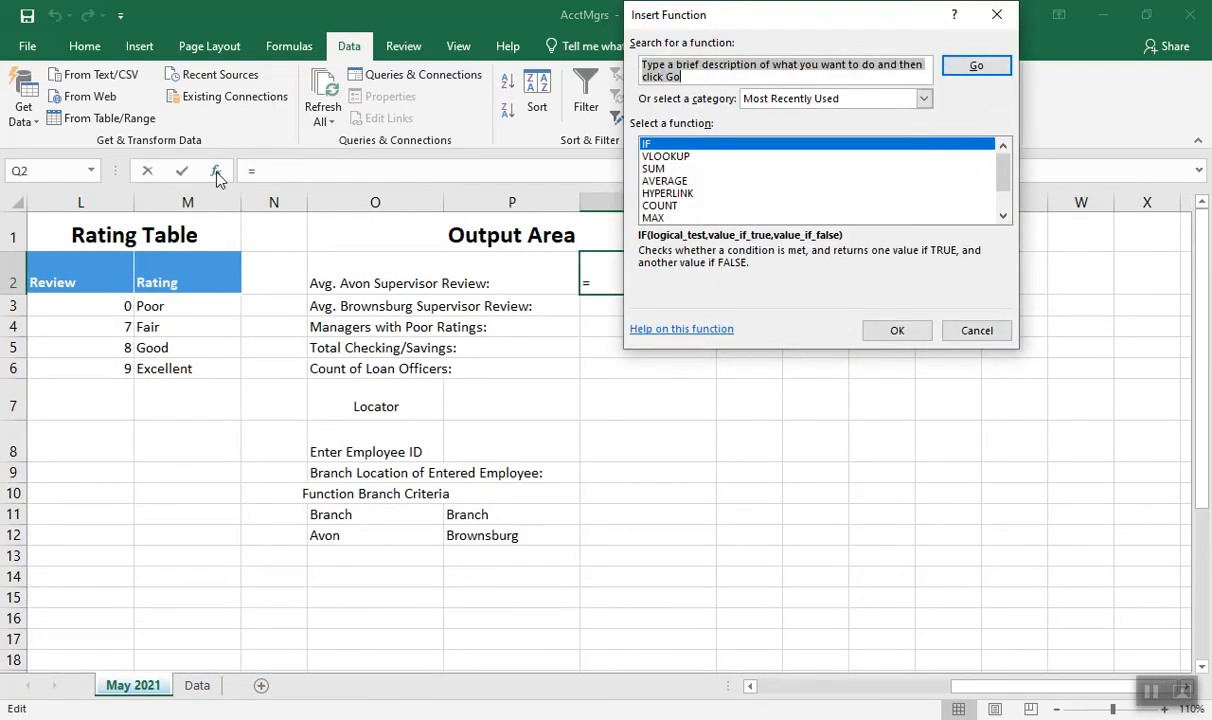
text(average)
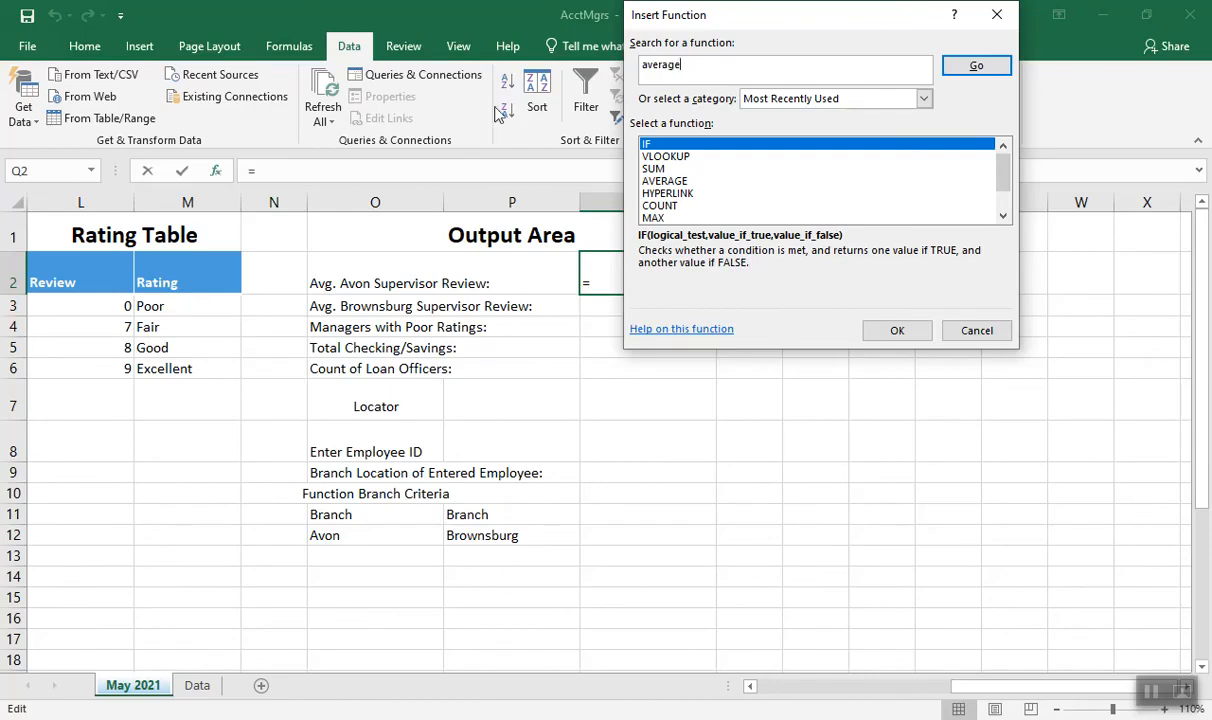
click(955, 84)
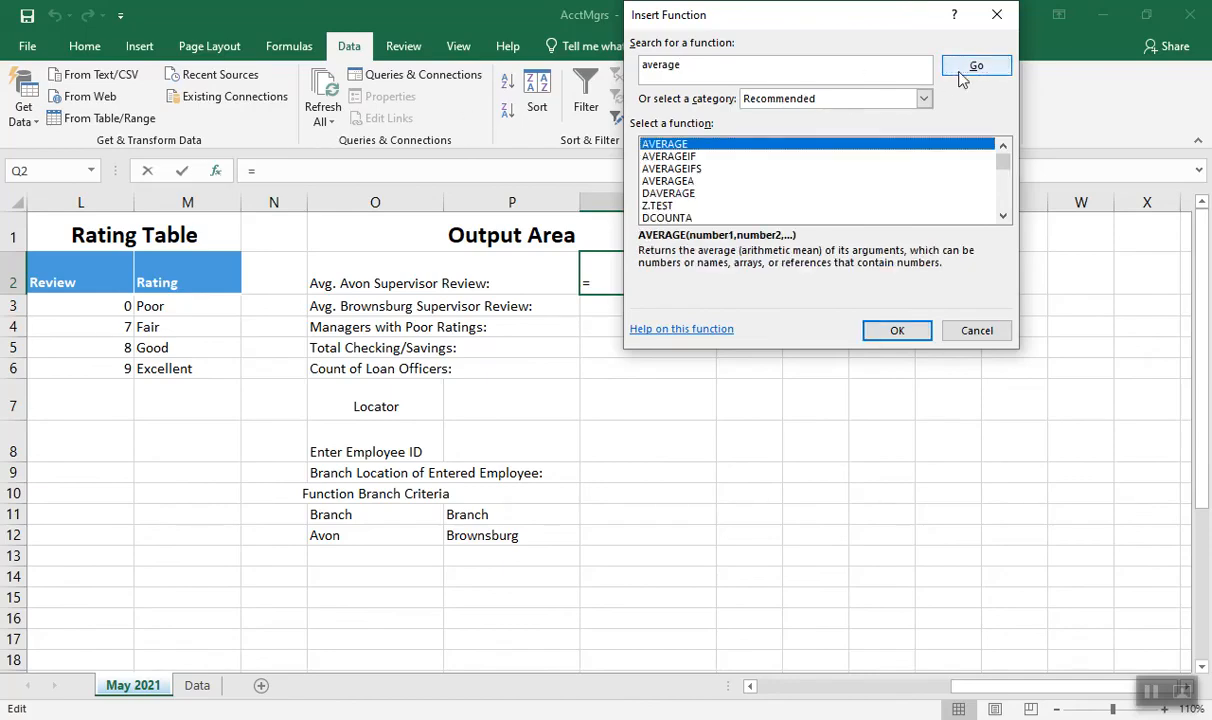
double_click(681, 194)
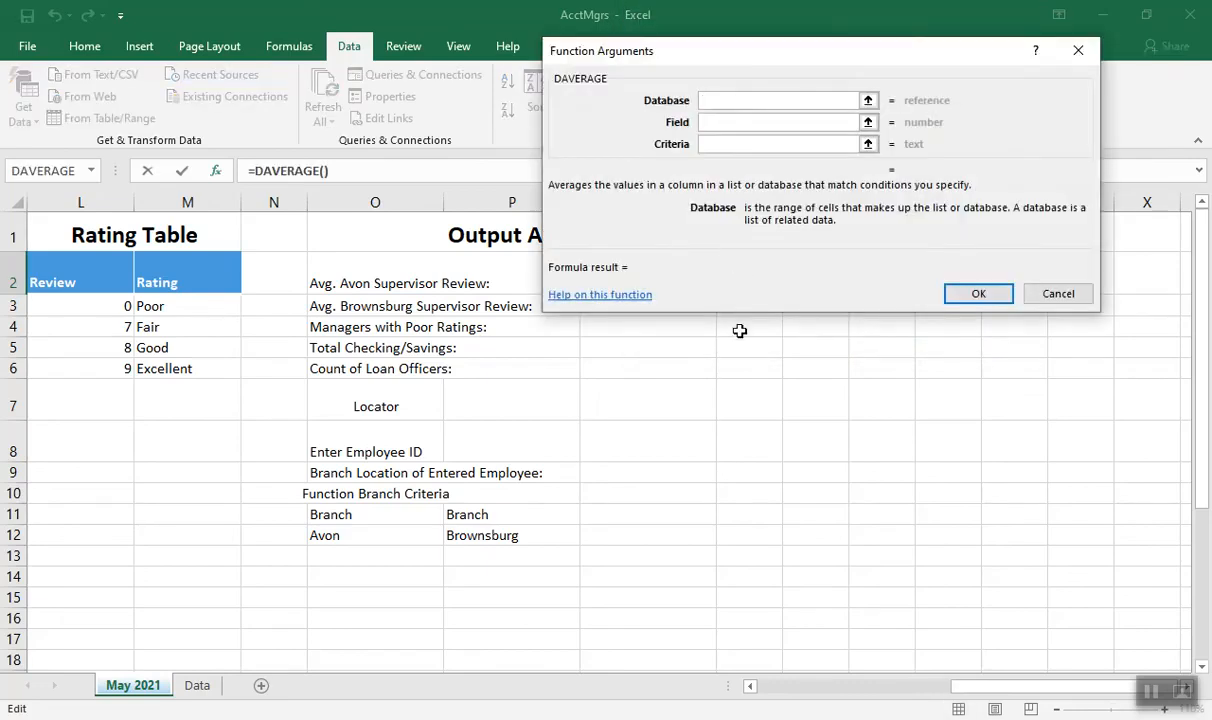
Set the DAVERAGE database argument to the whole Managers table, A8:I22, and its field to the Supervisor Review heading in F8
click(765, 685)
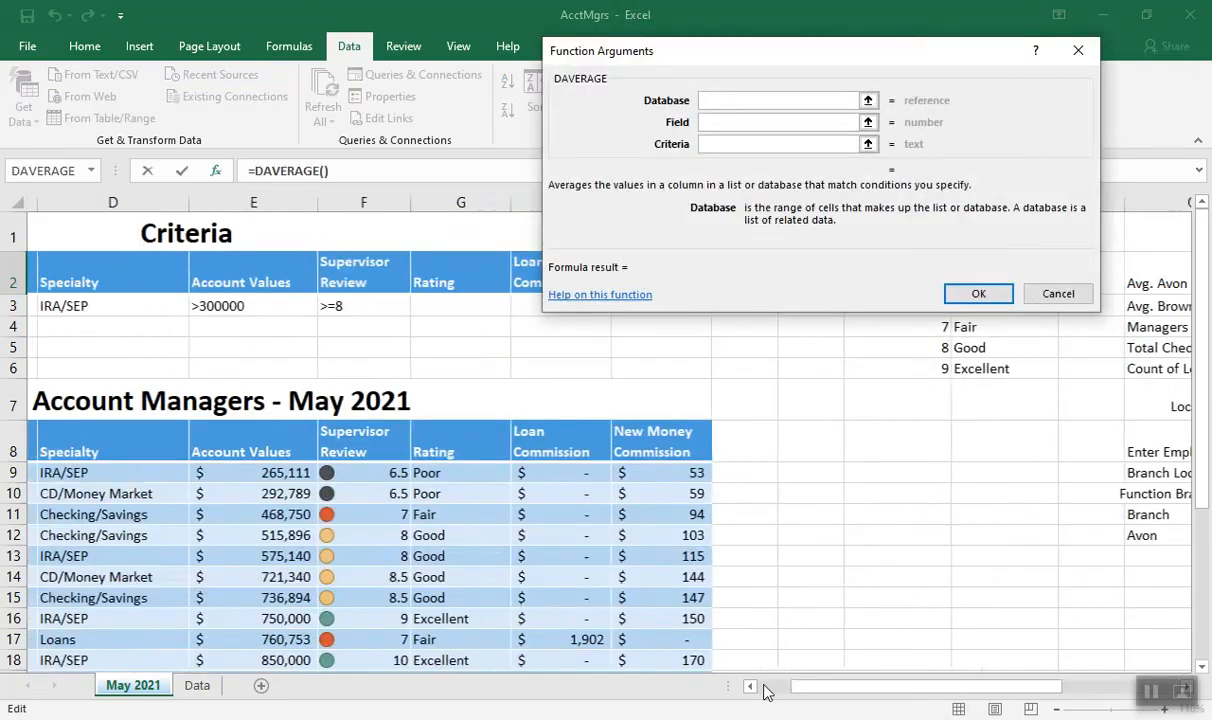
drag(95, 447, 1006, 641)
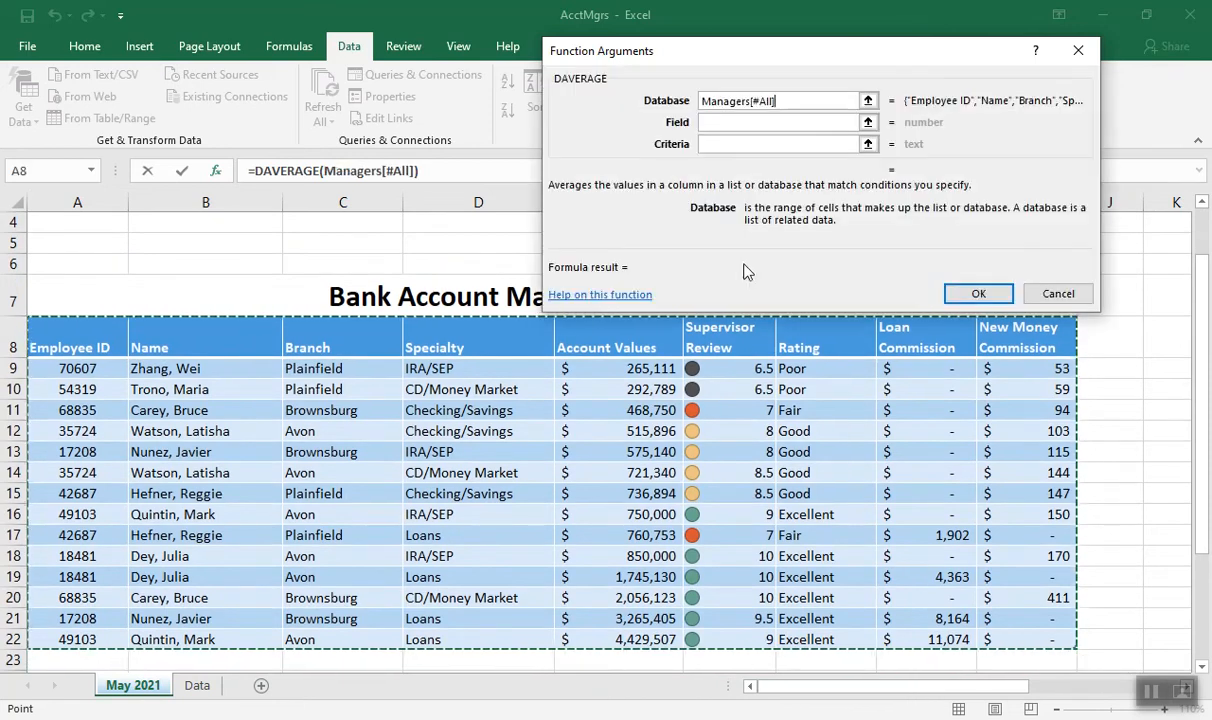
click(711, 122)
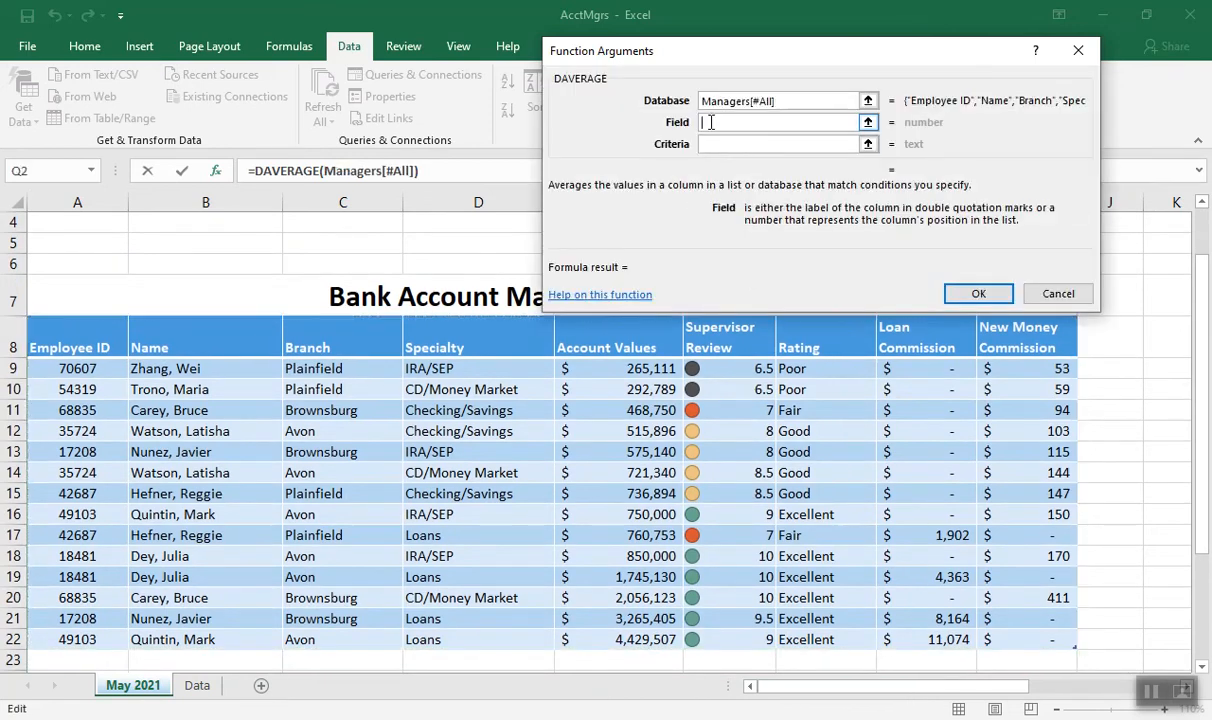
drag(700, 53, 373, 21)
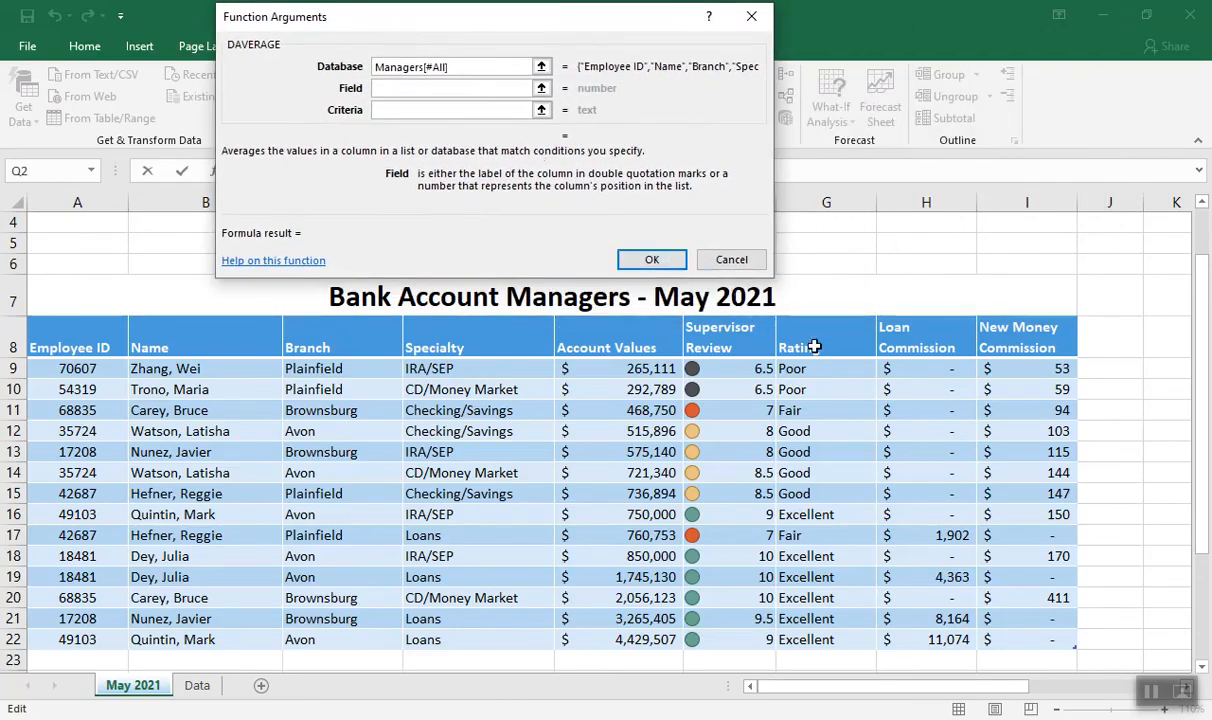
click(737, 344)
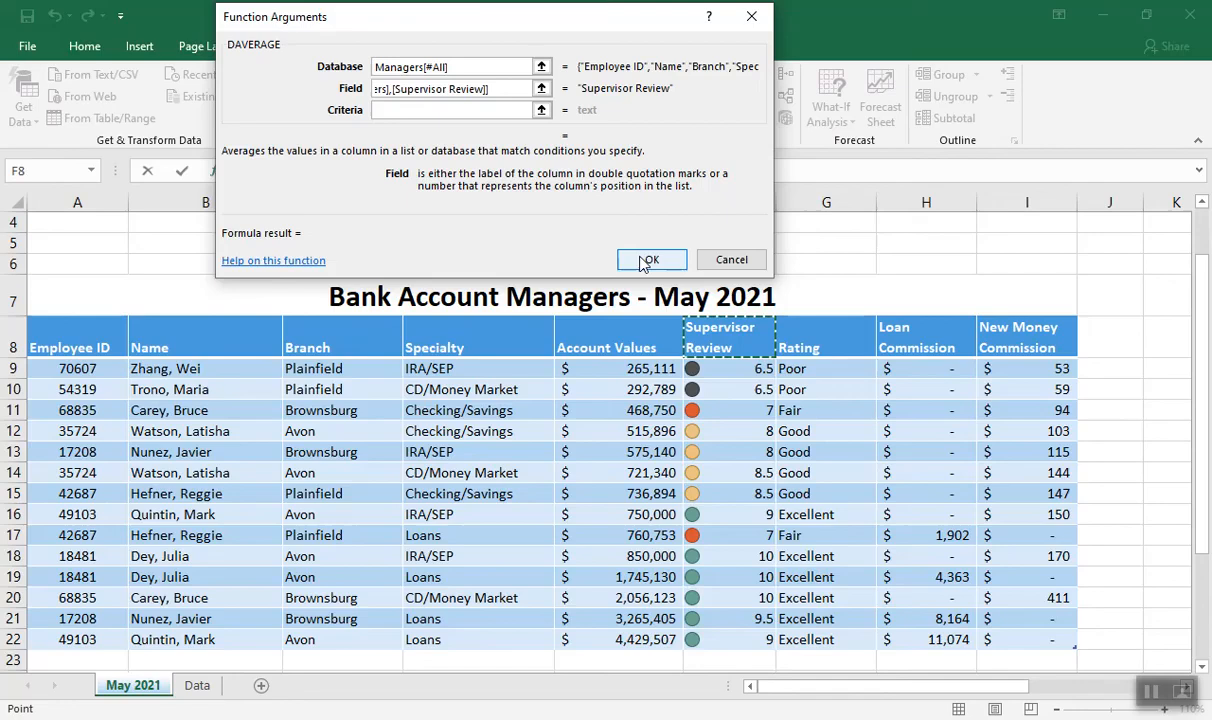
Set the DAVERAGE criteria argument to the Avon branch range O11:O12 and complete the formula in Q2
click(407, 111)
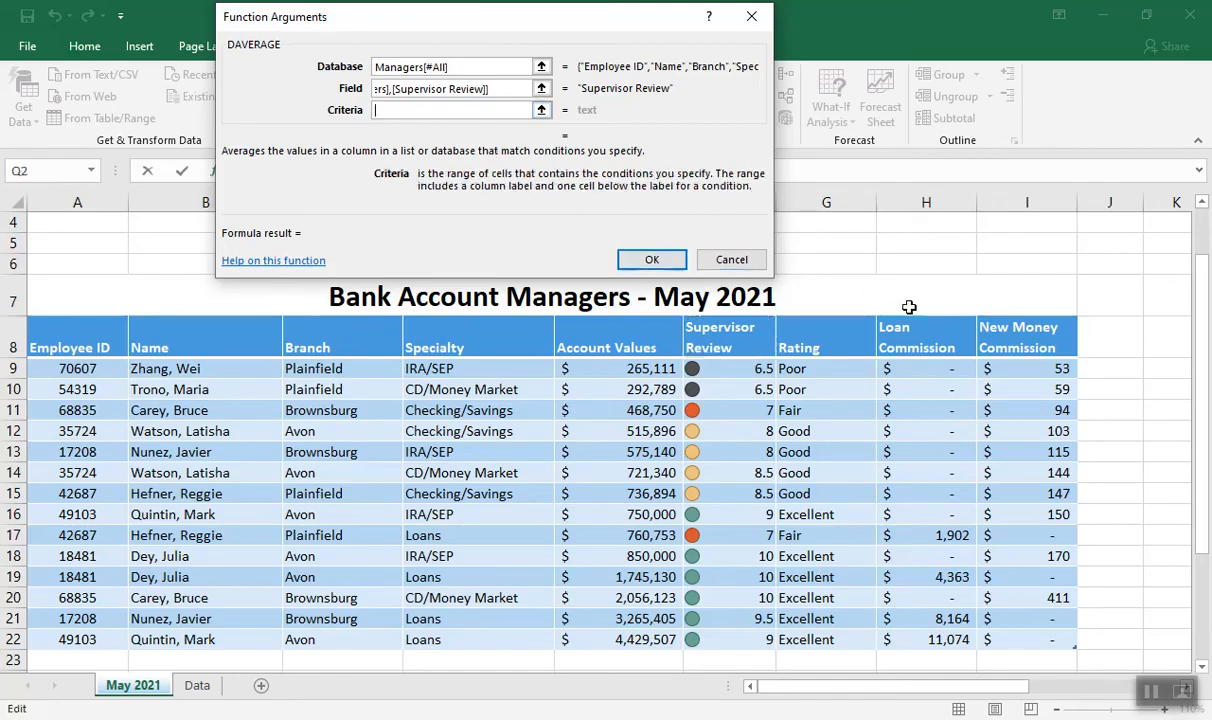
drag(1199, 319, 1191, 242)
drag(1020, 688, 1158, 690)
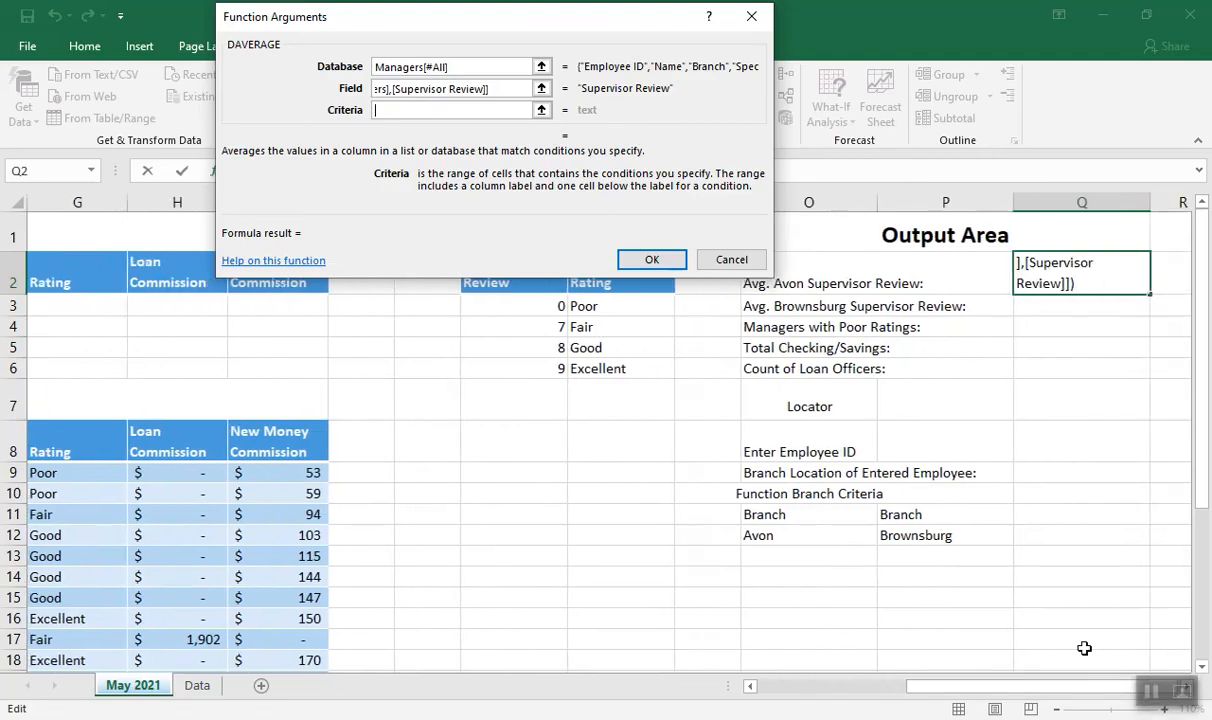
click(1150, 693)
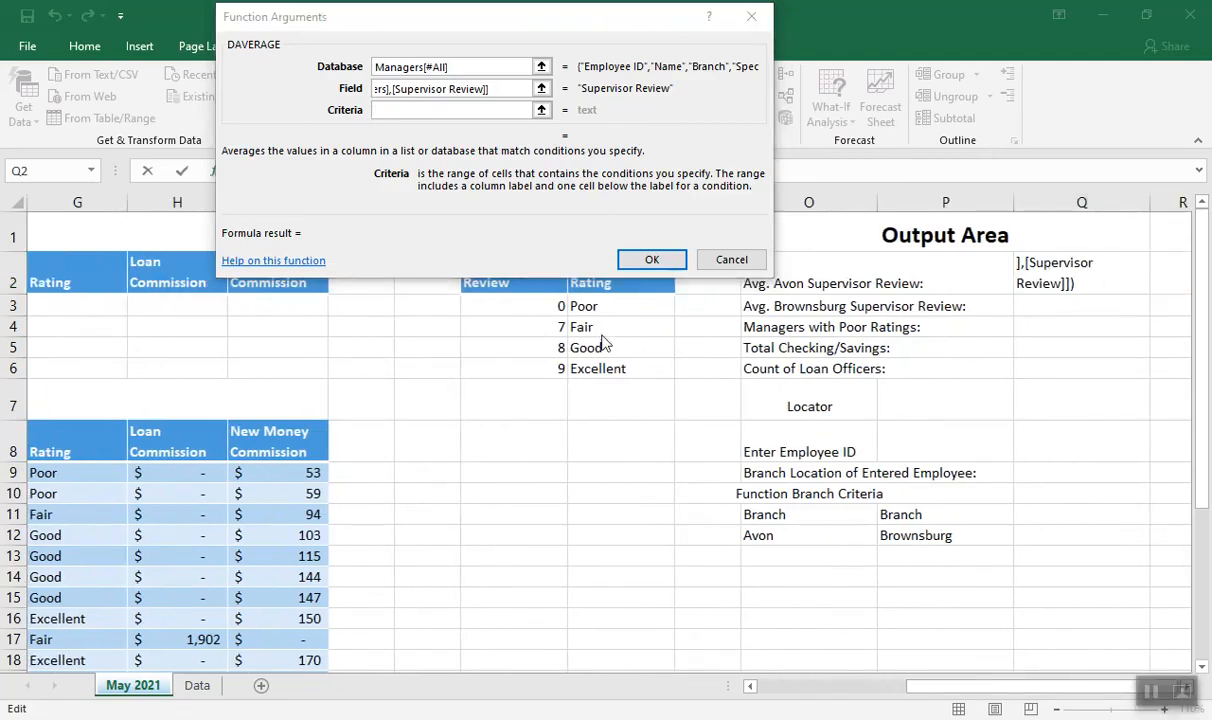
click(582, 29)
drag(582, 29, 500, 174)
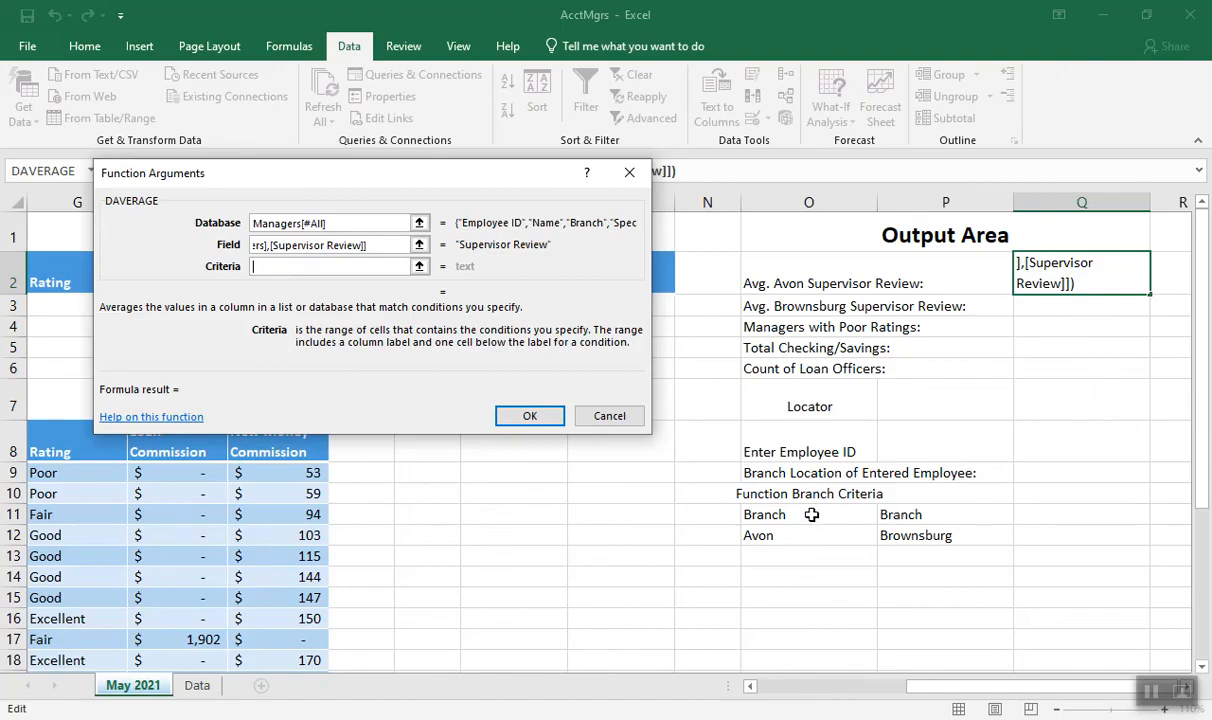
drag(805, 514, 803, 535)
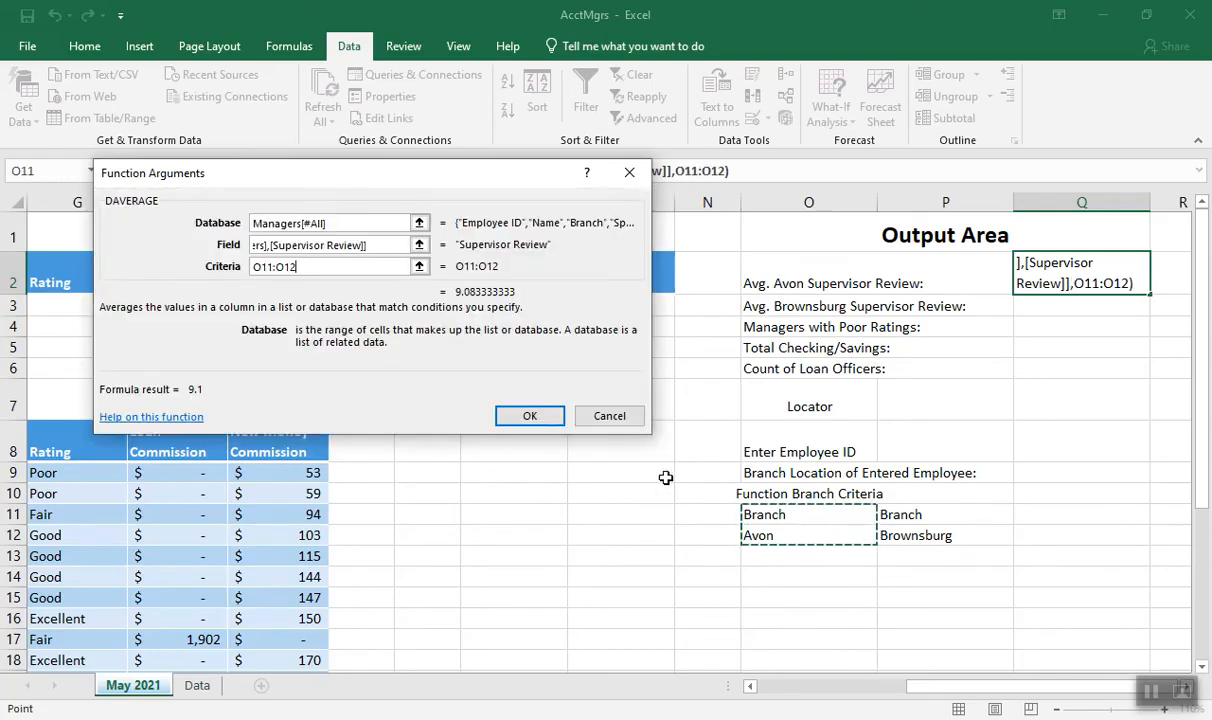
click(765, 688)
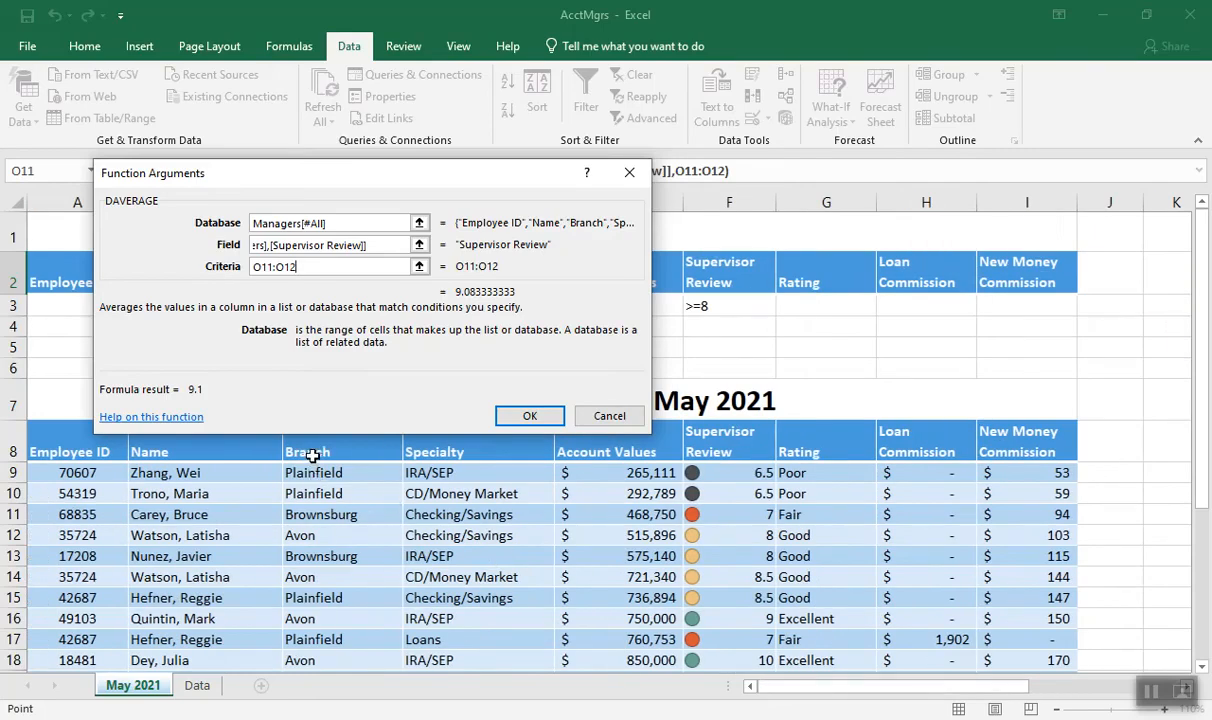
drag(785, 688, 896, 686)
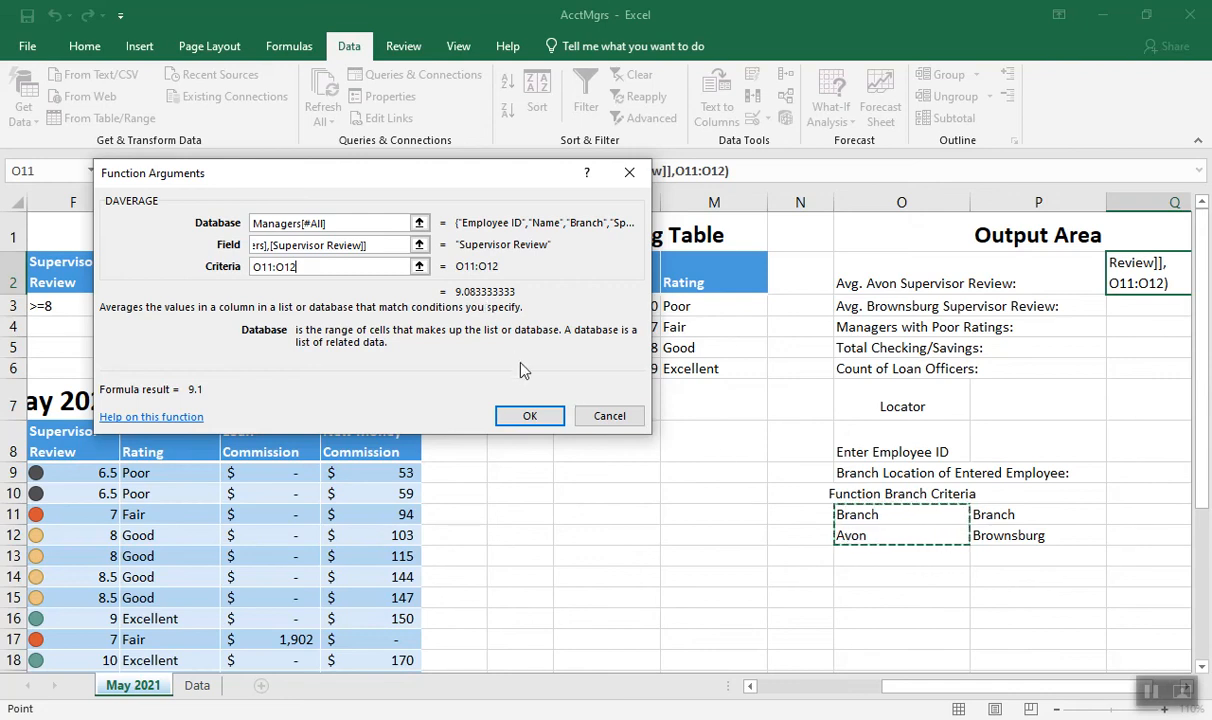
click(527, 414)
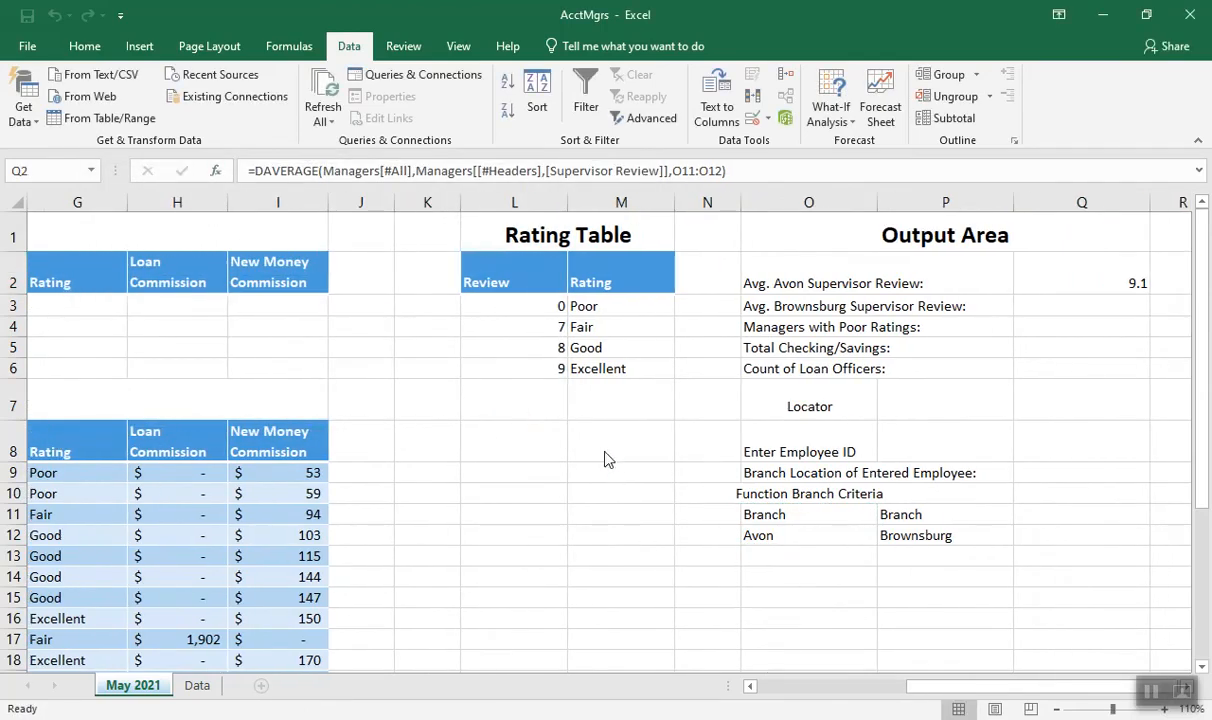
Insert DAVERAGE in Q3 for the Brownsburg average, using the whole Managers table as database and the Supervisor Review heading as field
click(1084, 306)
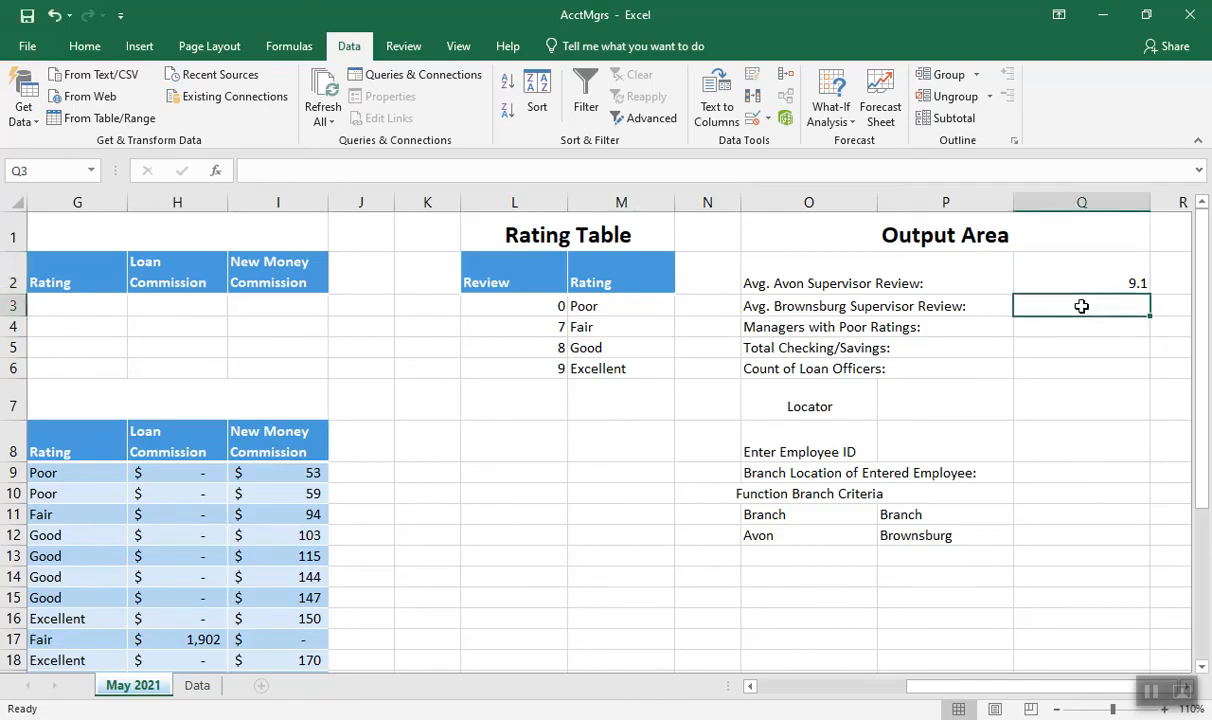
click(215, 171)
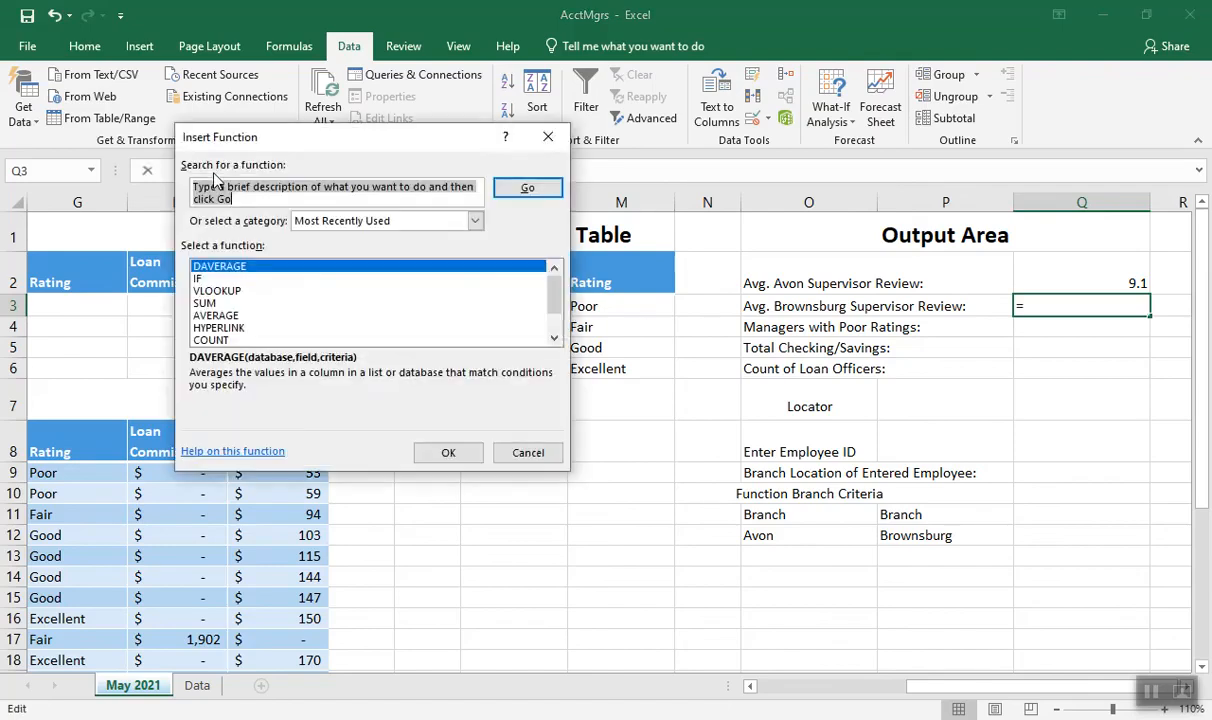
click(266, 266)
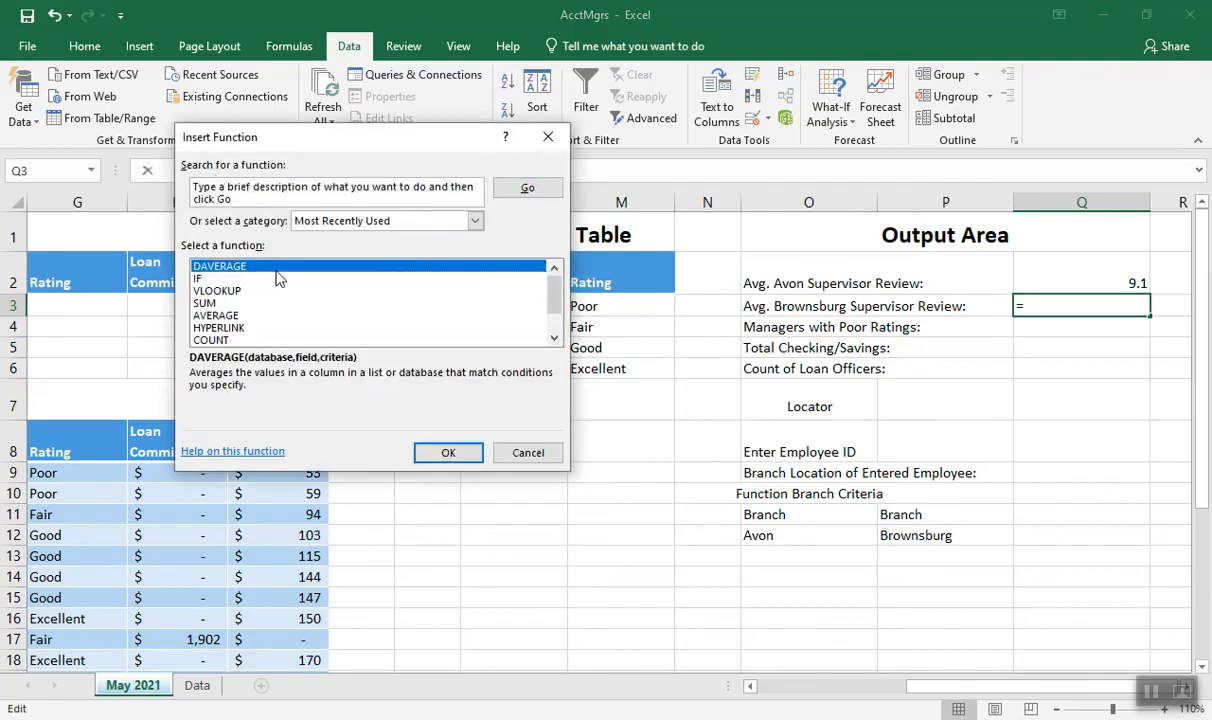
click(448, 454)
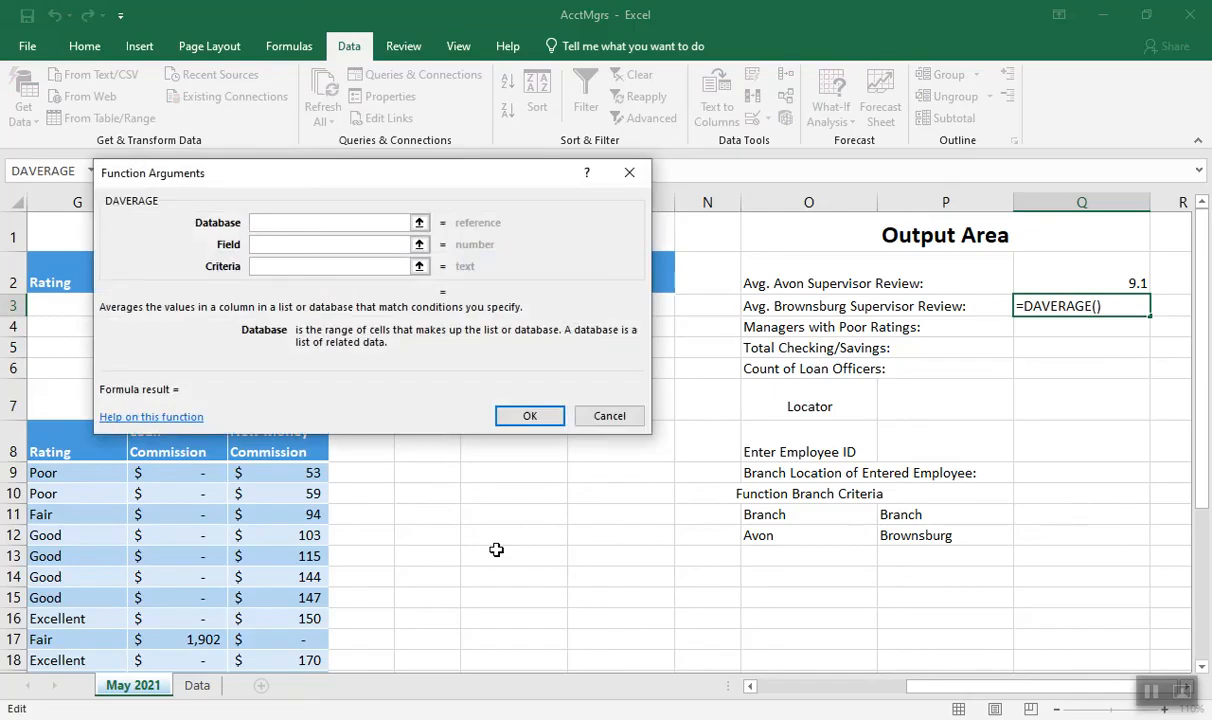
click(765, 690)
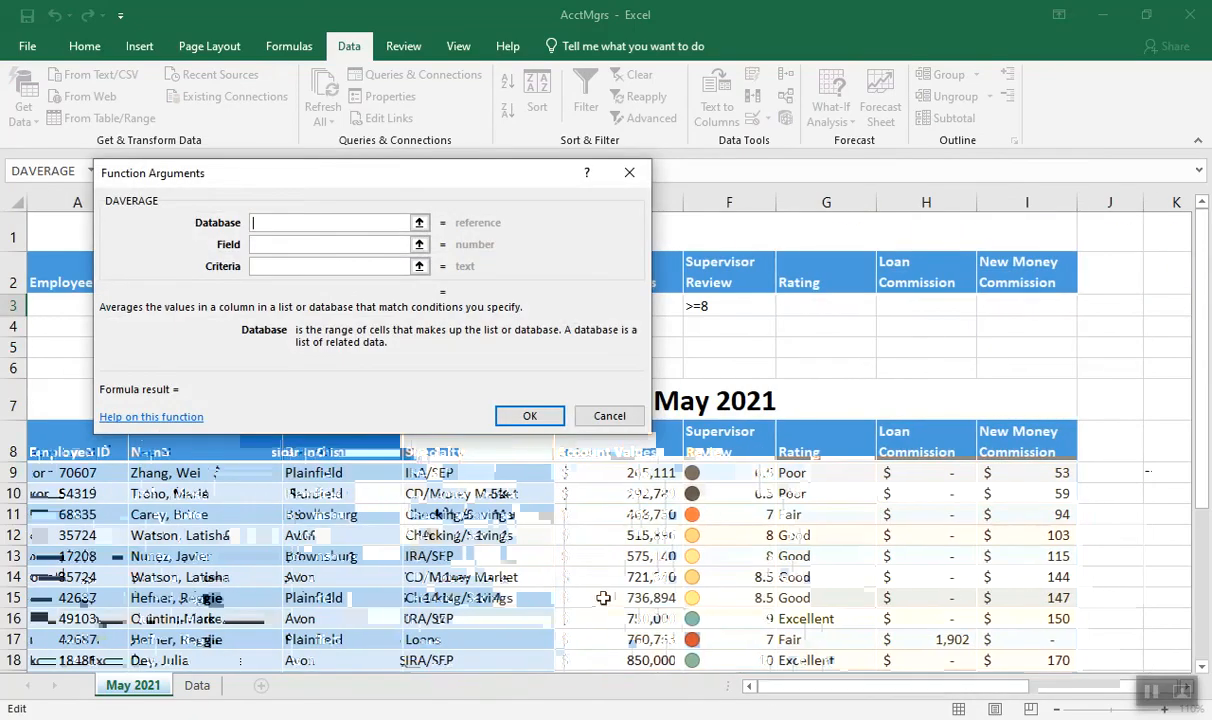
drag(85, 436, 990, 642)
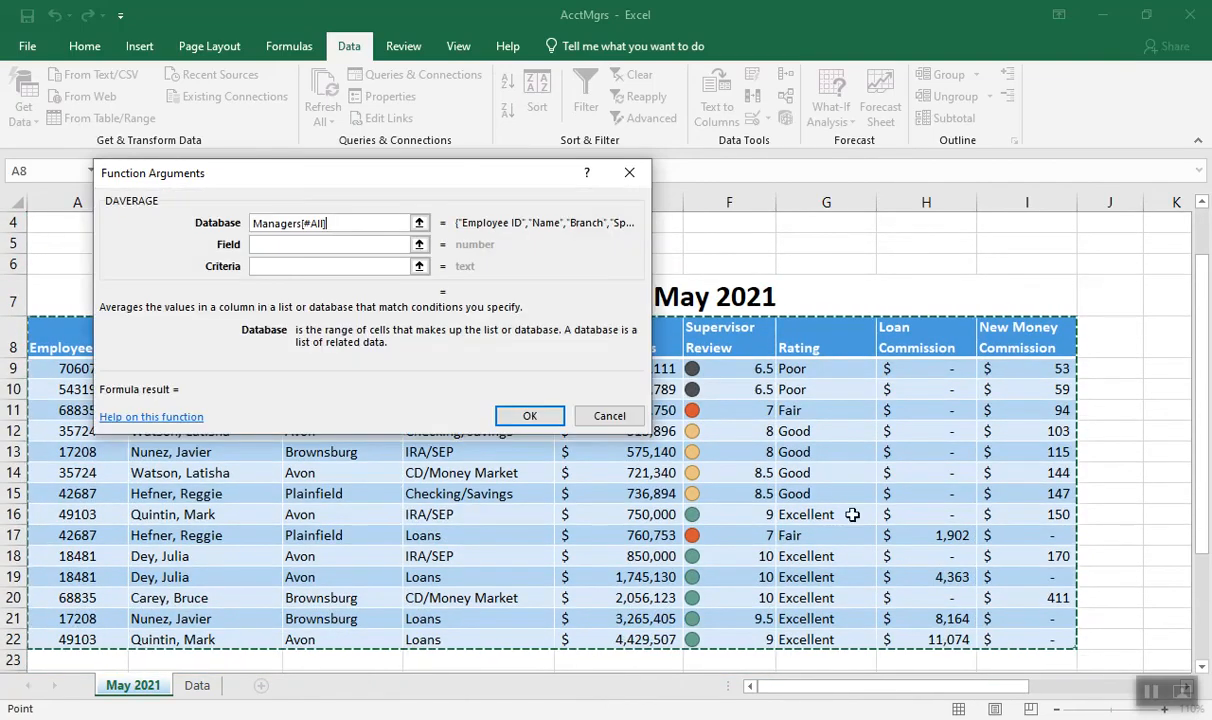
click(312, 245)
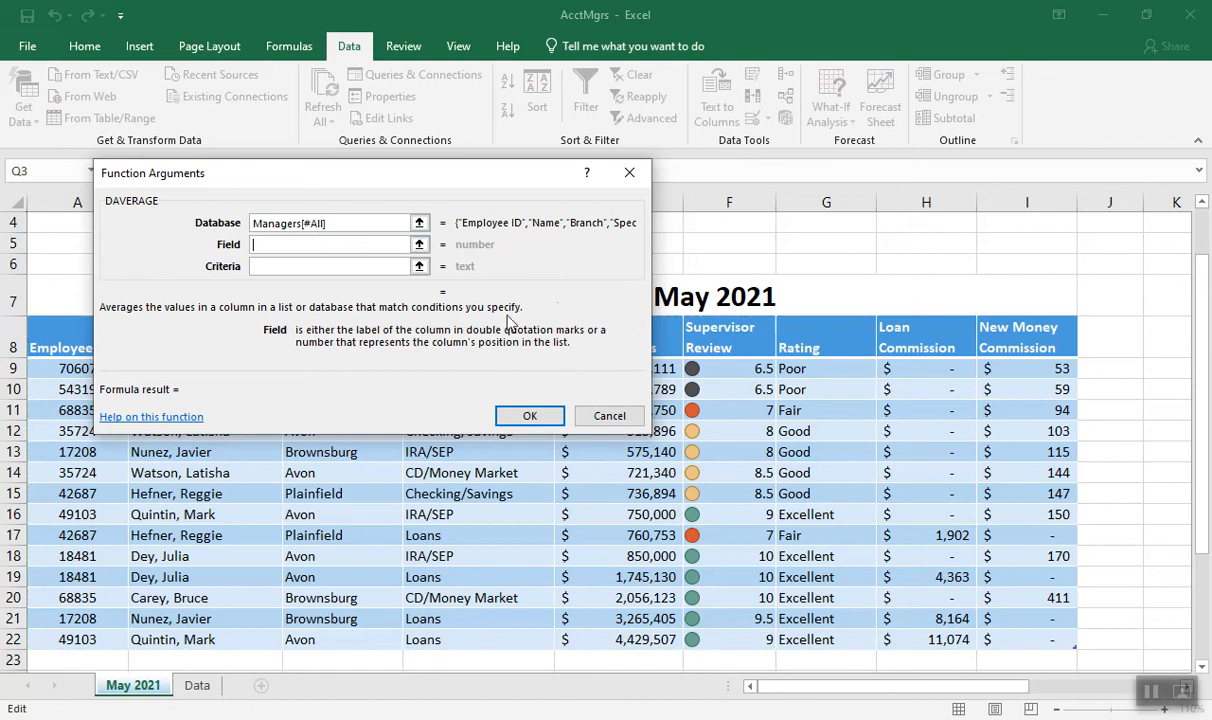
click(709, 340)
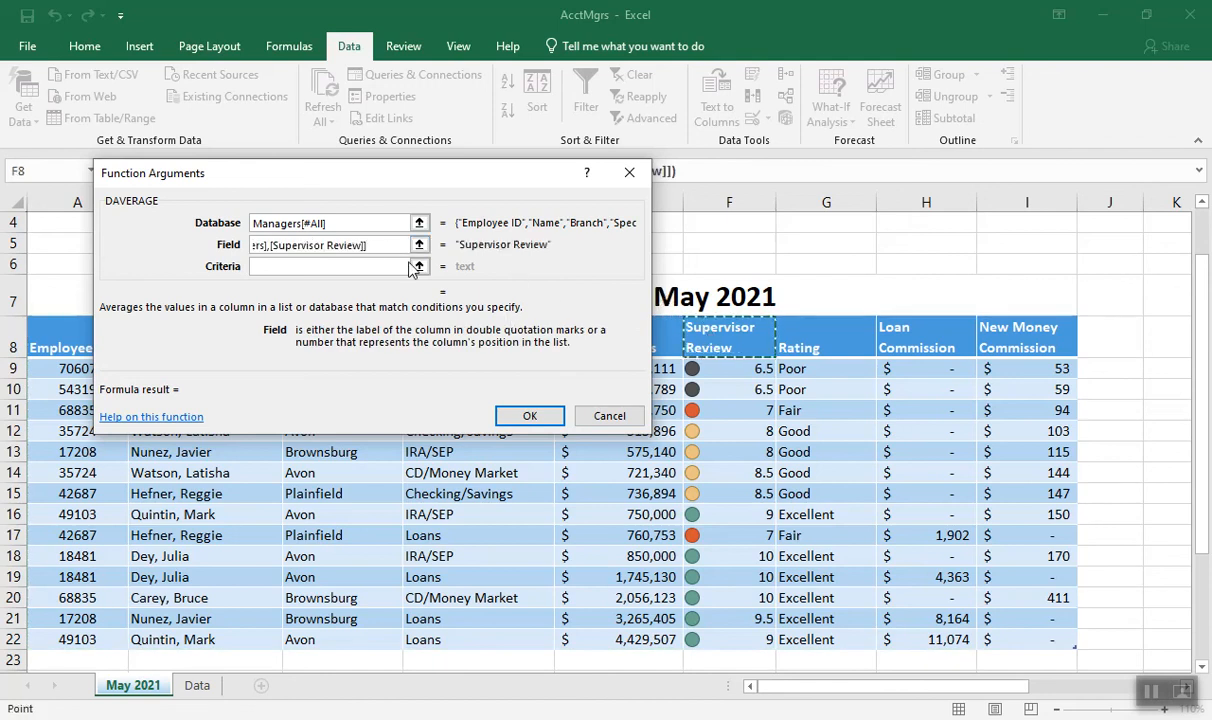
Set the criteria argument to the Brownsburg branch range P11:P12 and complete the DAVERAGE formula in Q3
key(Tab)
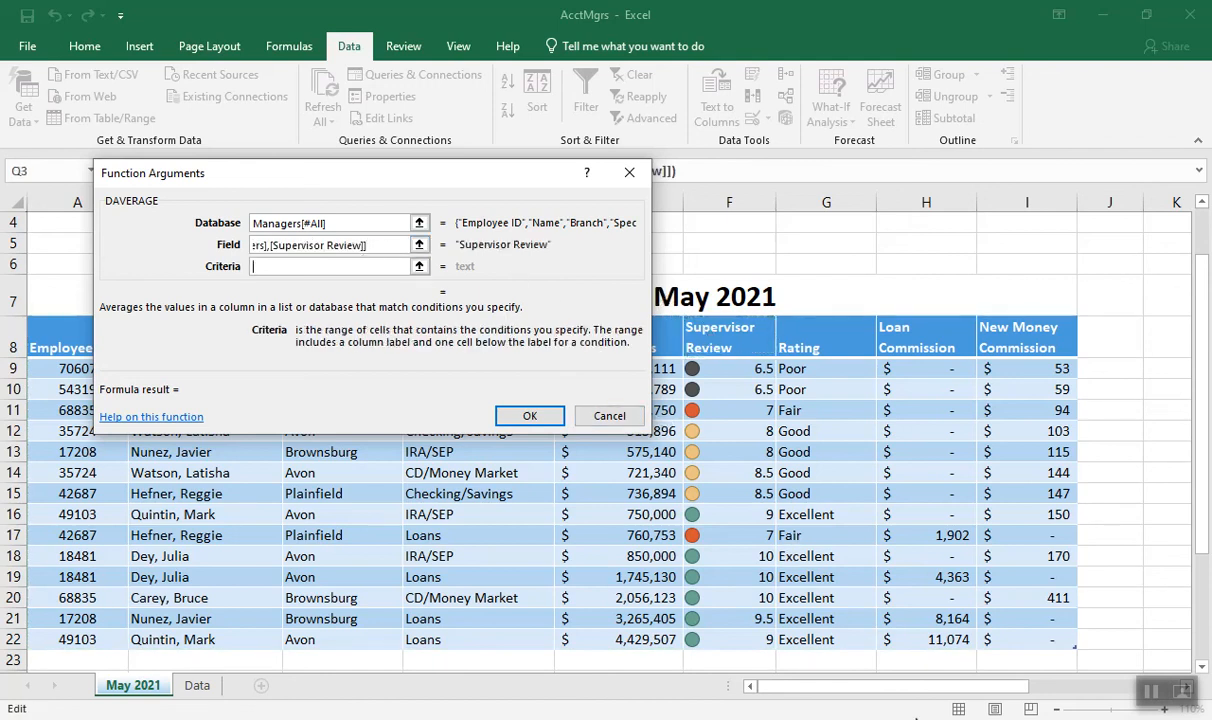
drag(985, 686, 1012, 598)
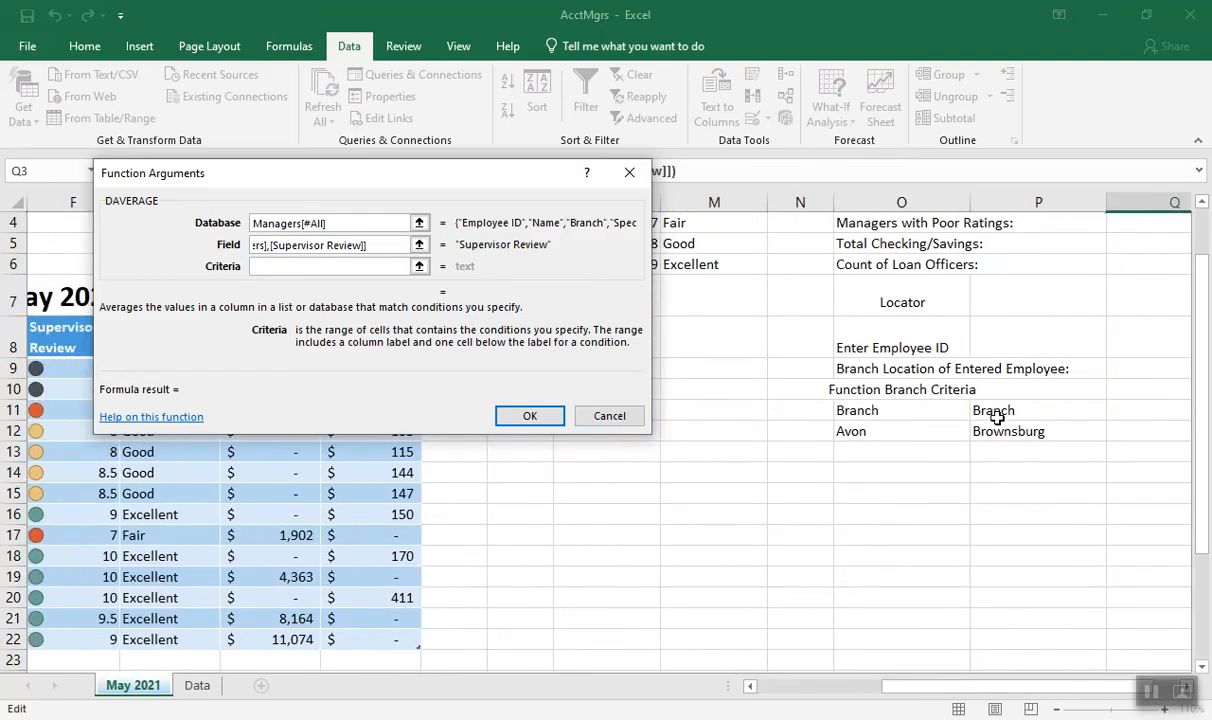
drag(995, 410, 1000, 430)
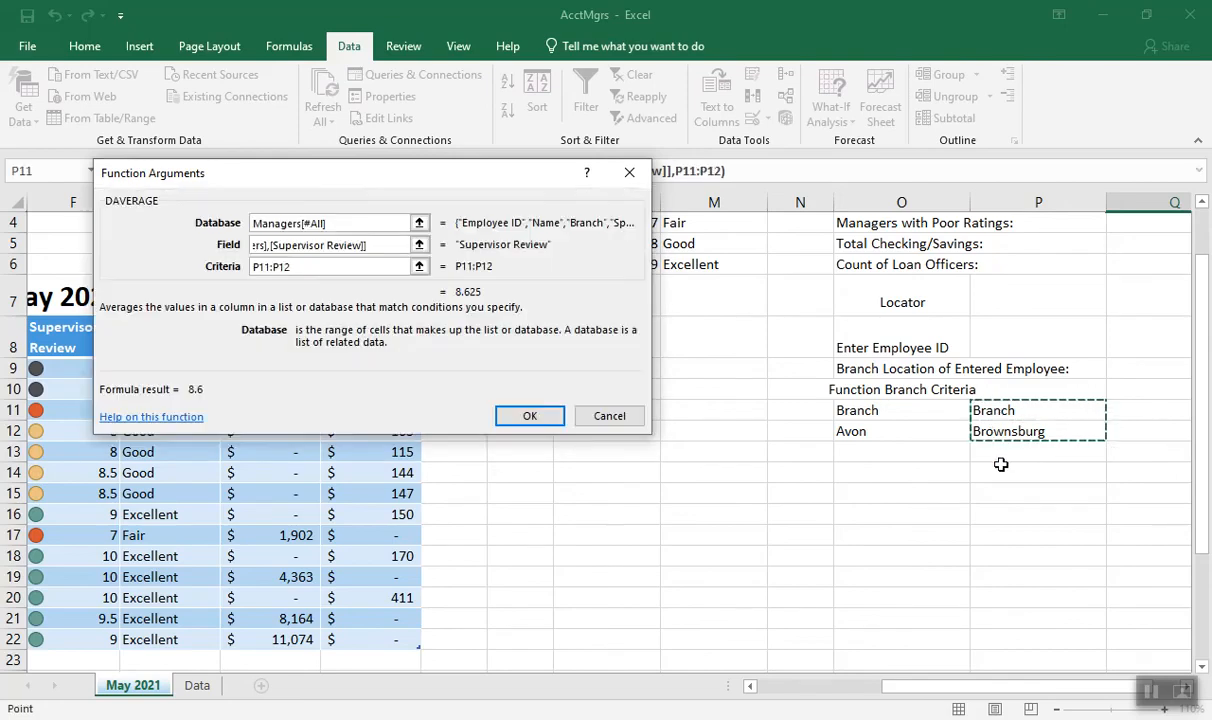
click(529, 412)
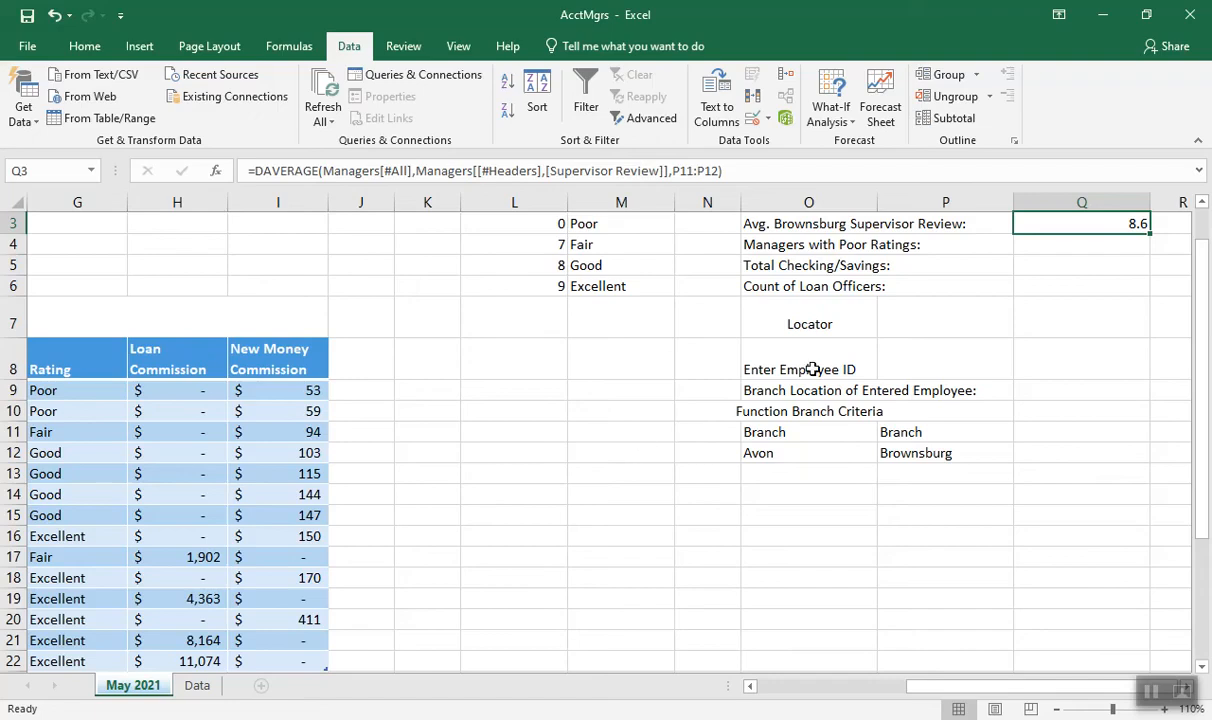
drag(1200, 262, 1200, 253)
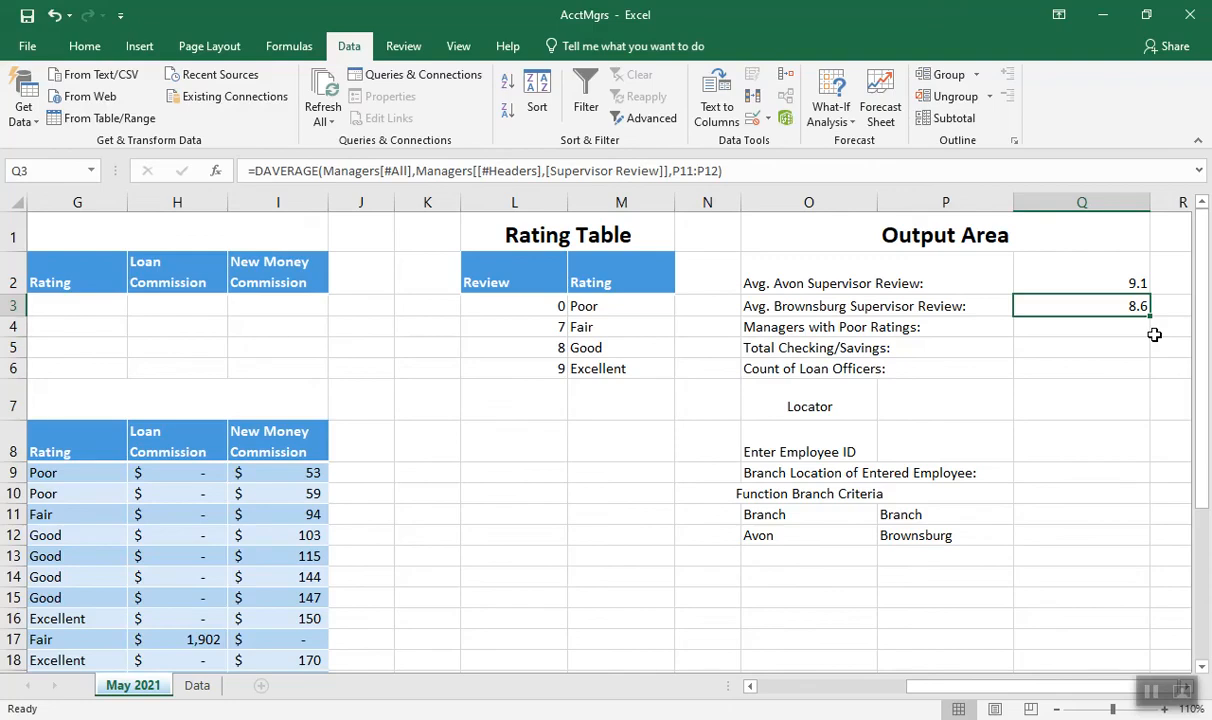
Start a function in Q4 for managers with poor ratings, search for count, and look through the recommended functions
click(1100, 330)
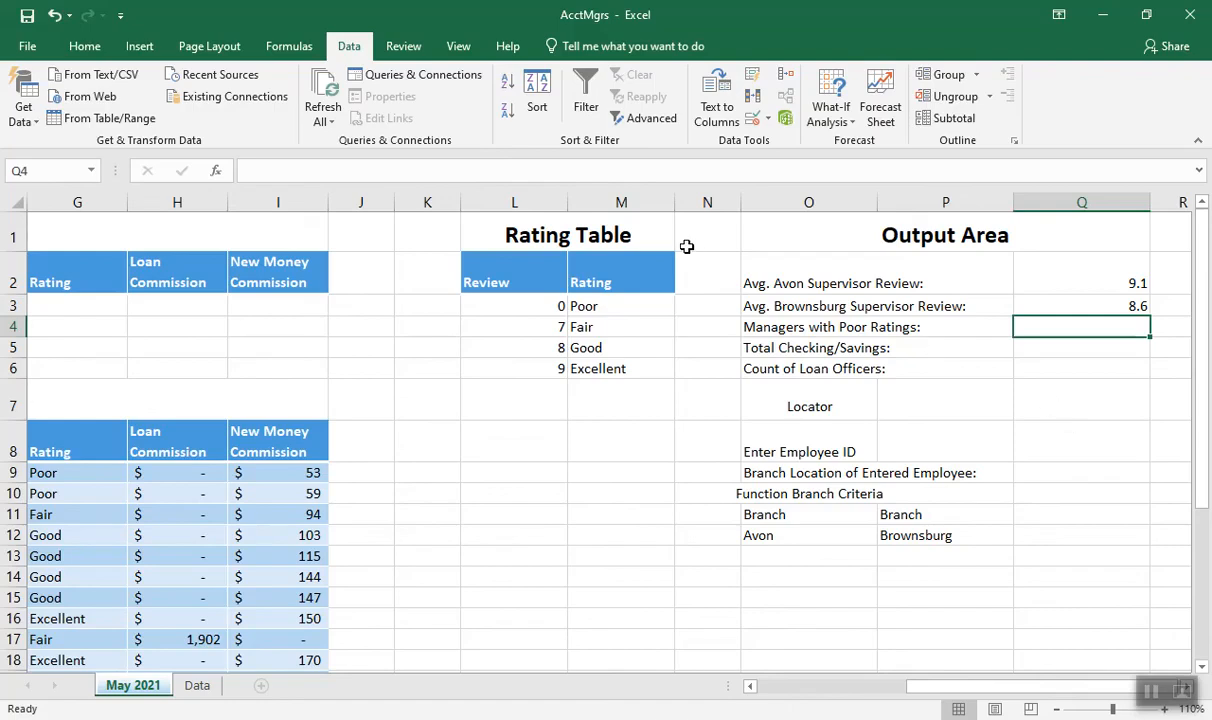
click(218, 173)
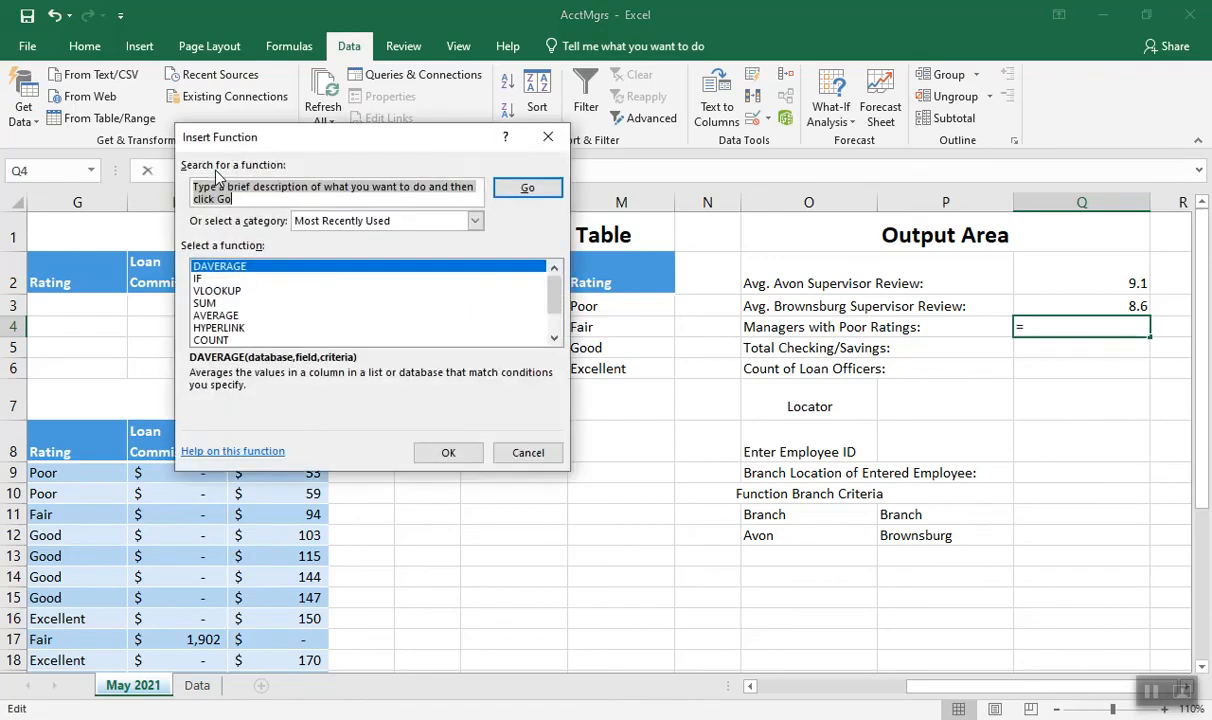
text(count)
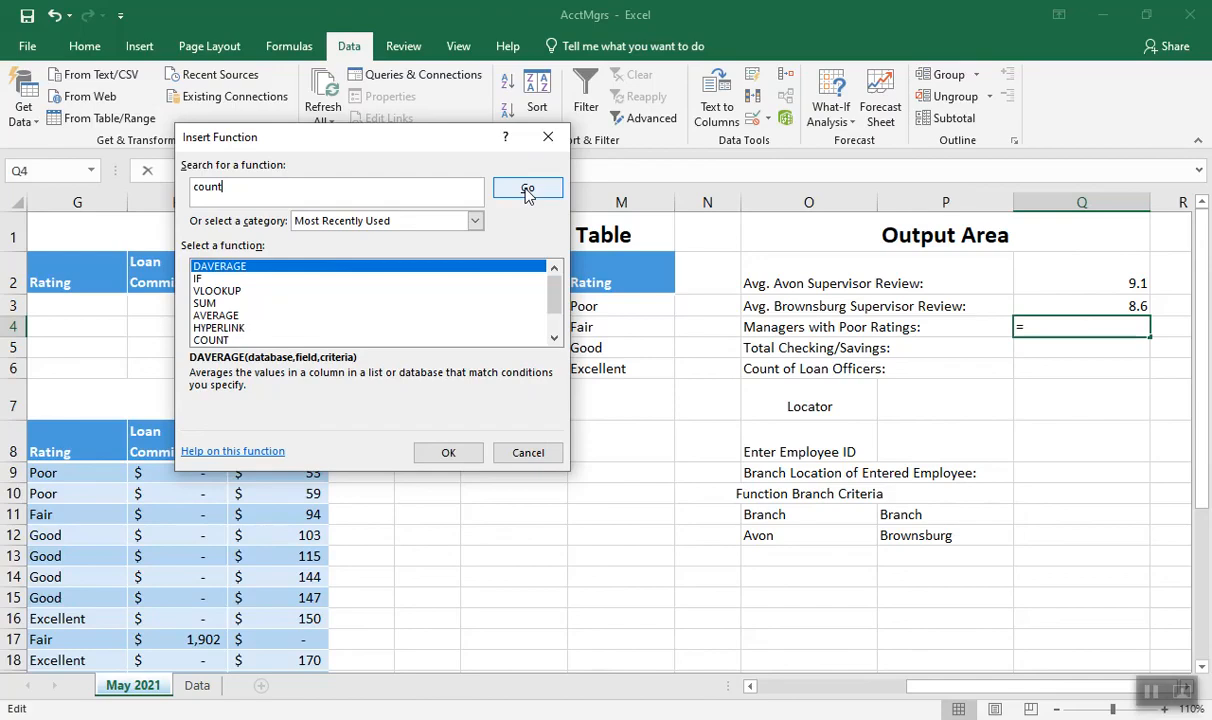
click(526, 189)
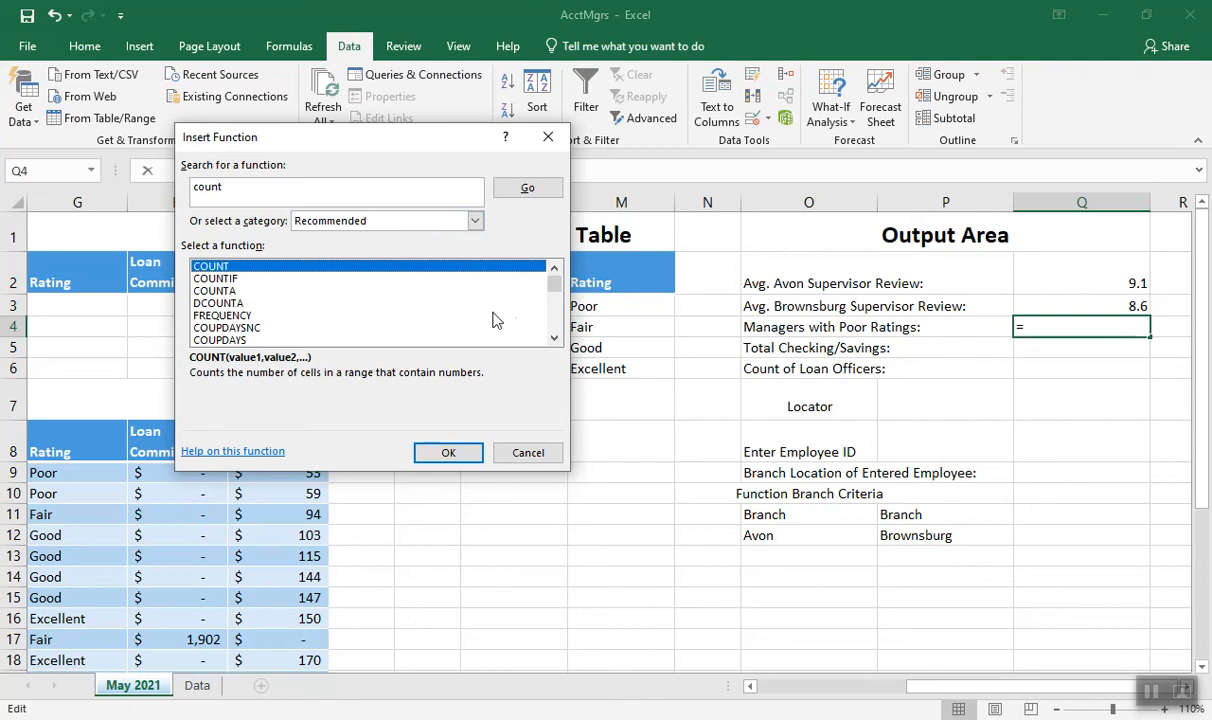
click(554, 339)
click(554, 339)
click(554, 339)
click(554, 339)
click(554, 339)
click(554, 339)
click(553, 322)
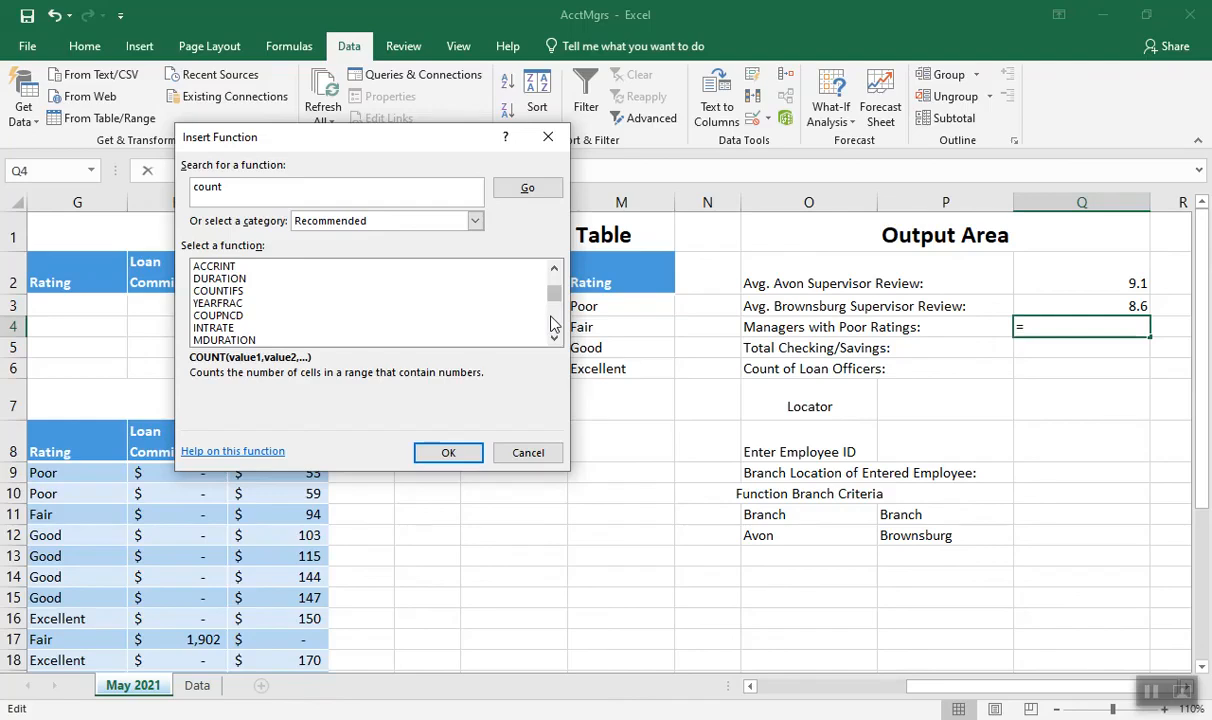
click(553, 322)
drag(554, 303, 420, 254)
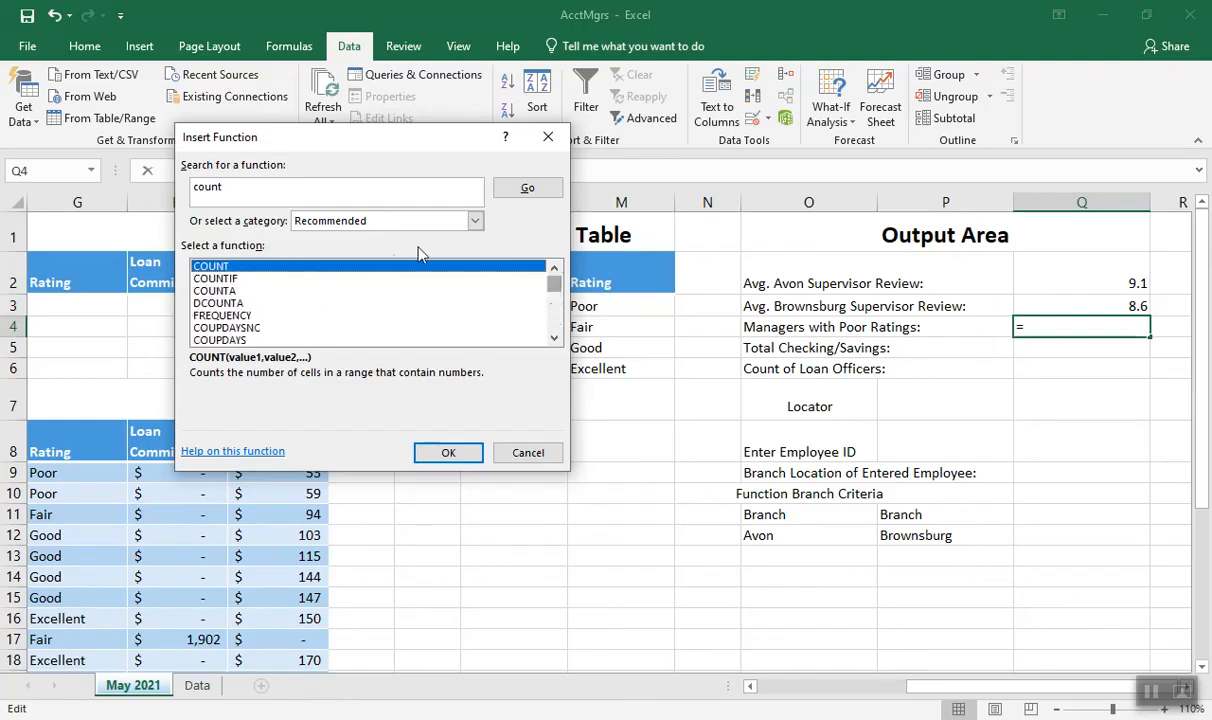
Refine the function search to dcount and insert the DCOUNT function in Q4
click(195, 187)
text(d)
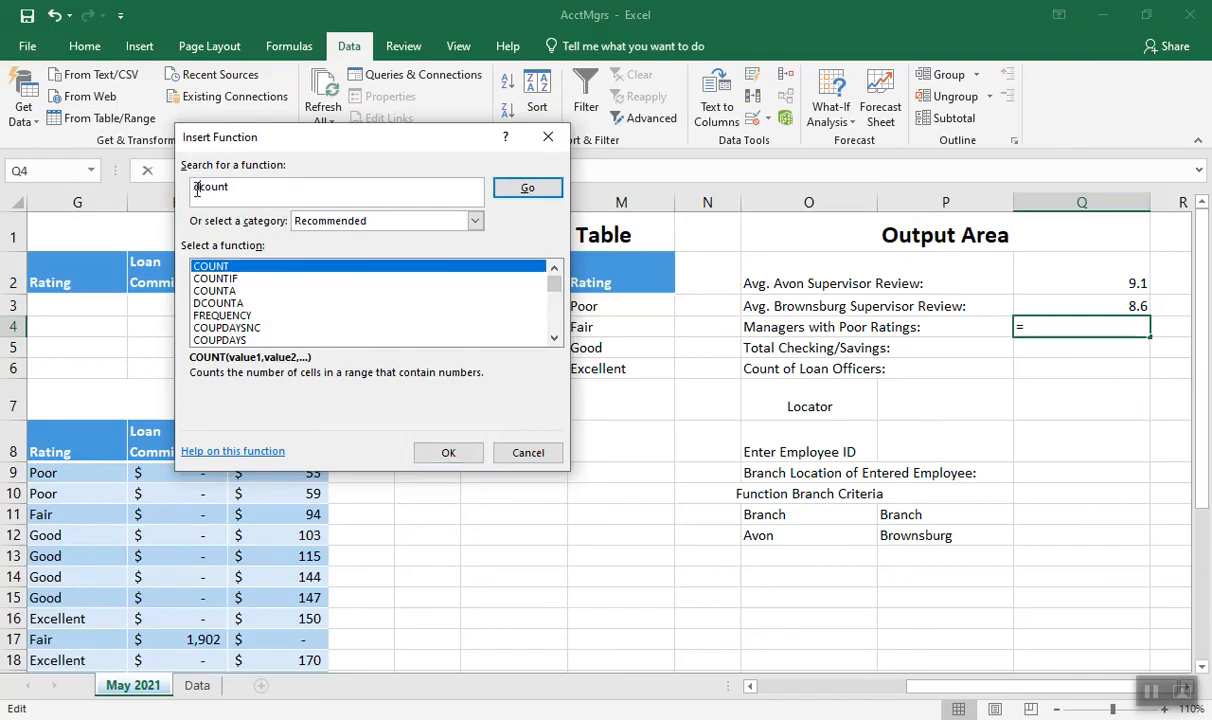
click(518, 190)
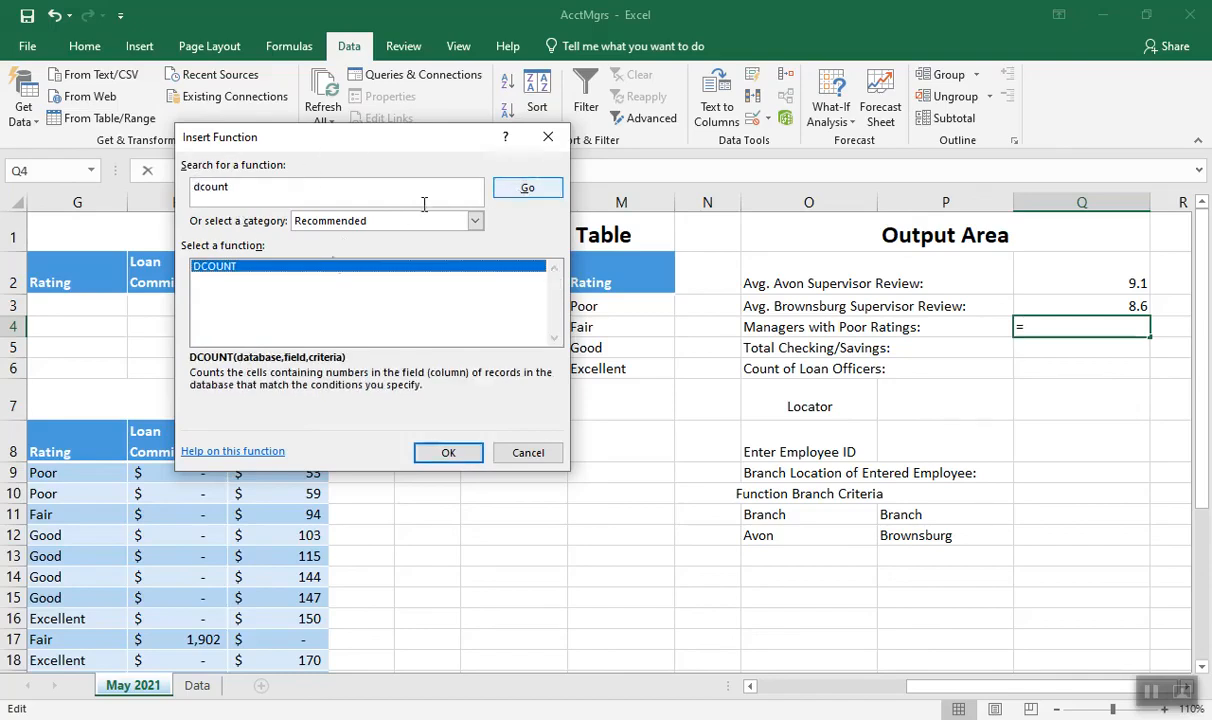
click(449, 453)
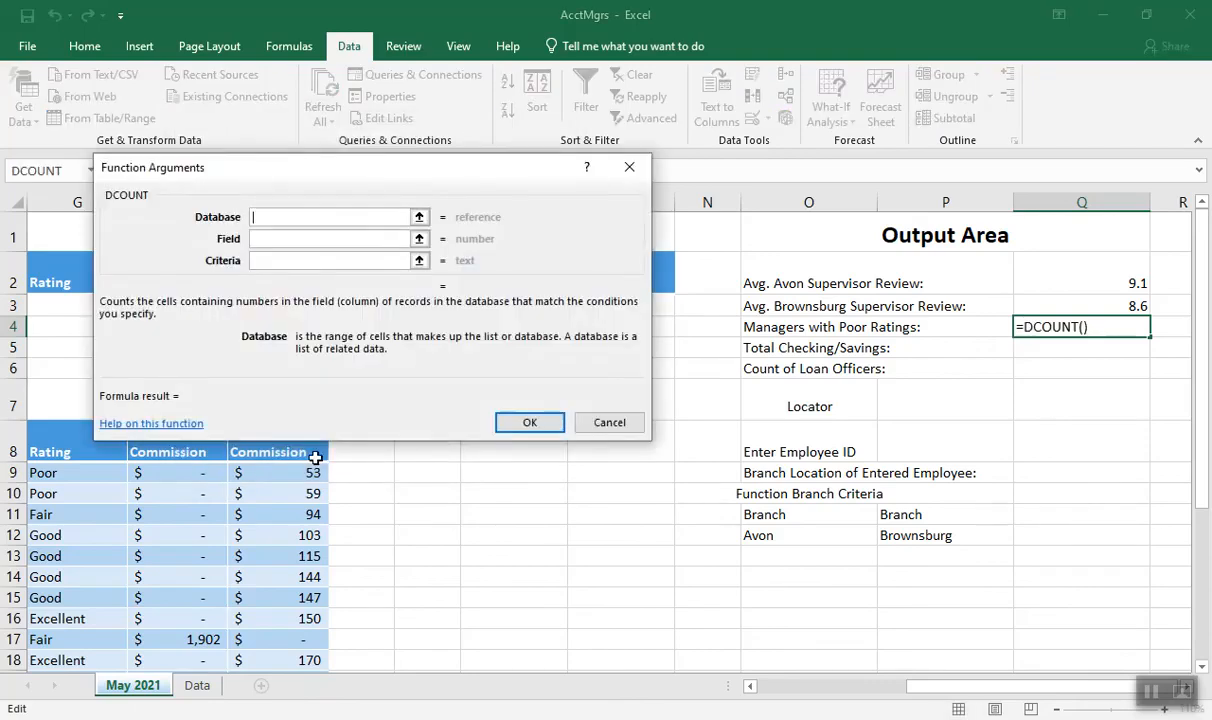
Set the DCOUNT database to the whole Managers table including headings and the field to the Supervisor Review heading
click(765, 689)
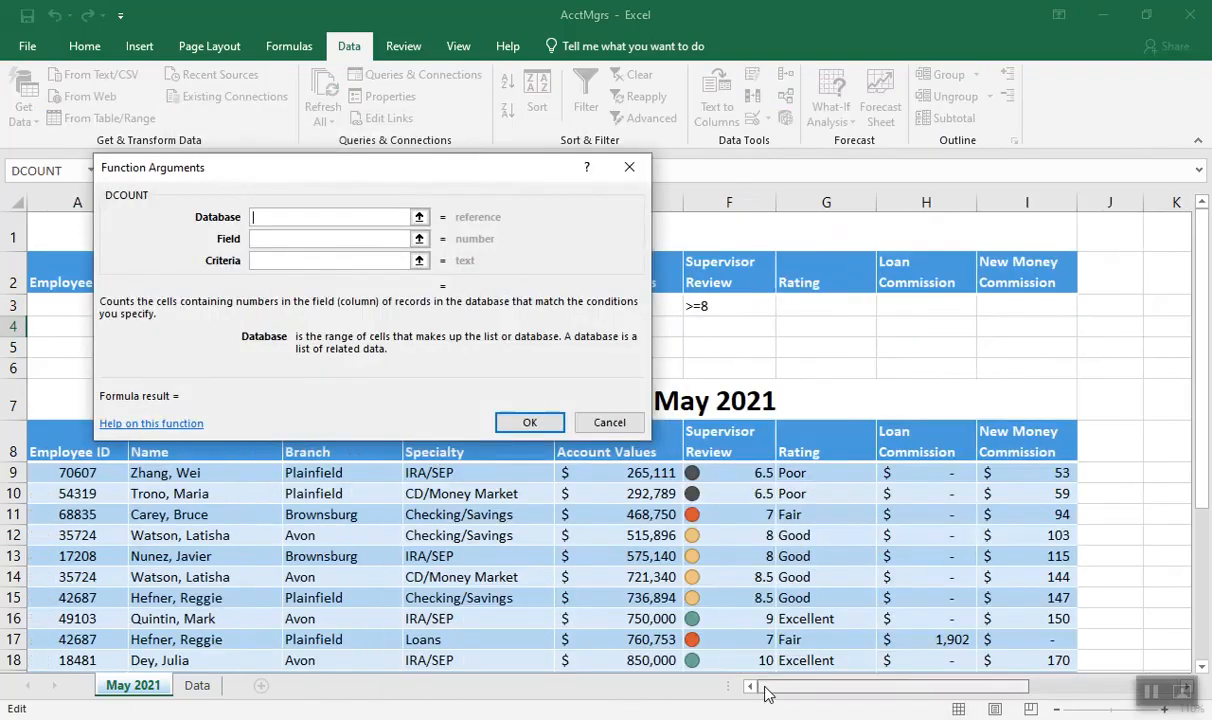
drag(60, 452, 1009, 633)
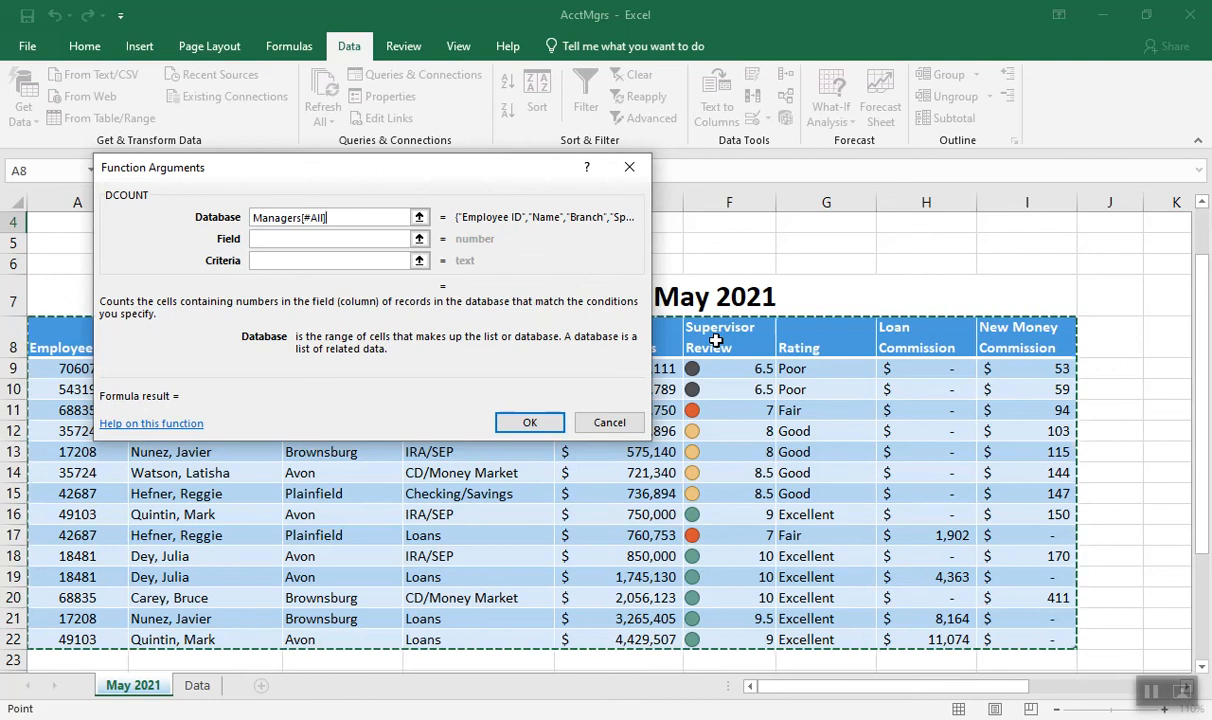
click(716, 341)
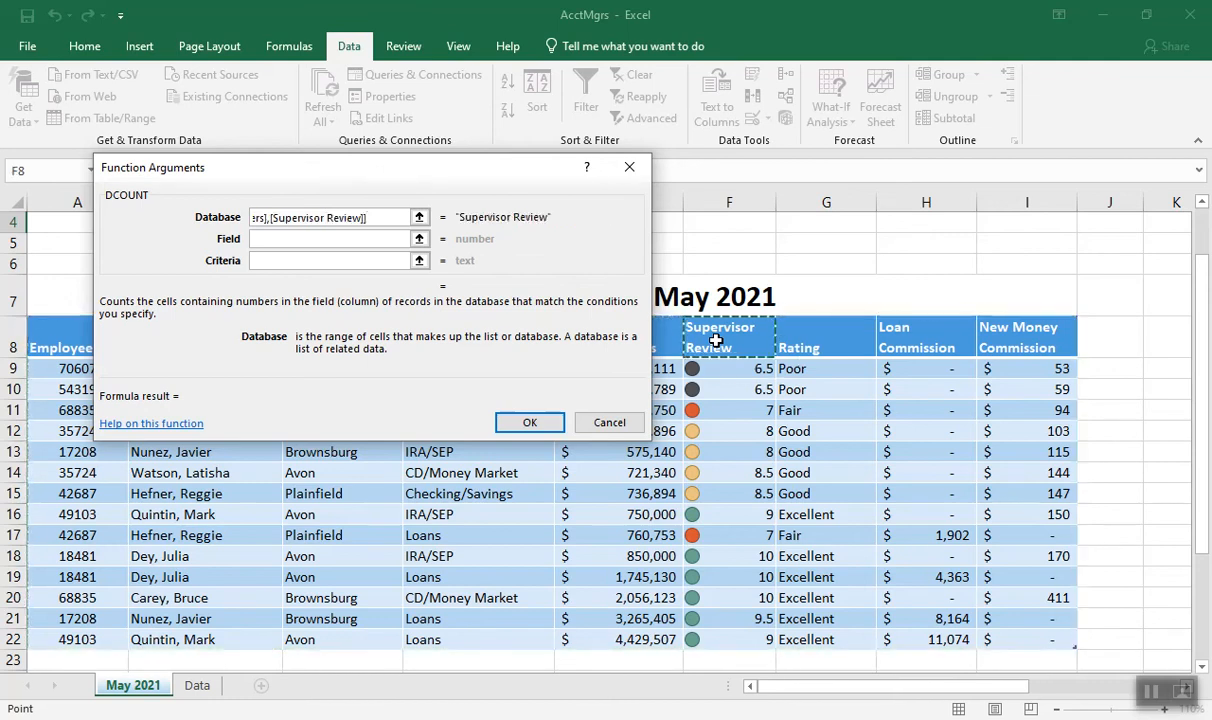
drag(366, 217, 163, 212)
drag(65, 335, 1050, 645)
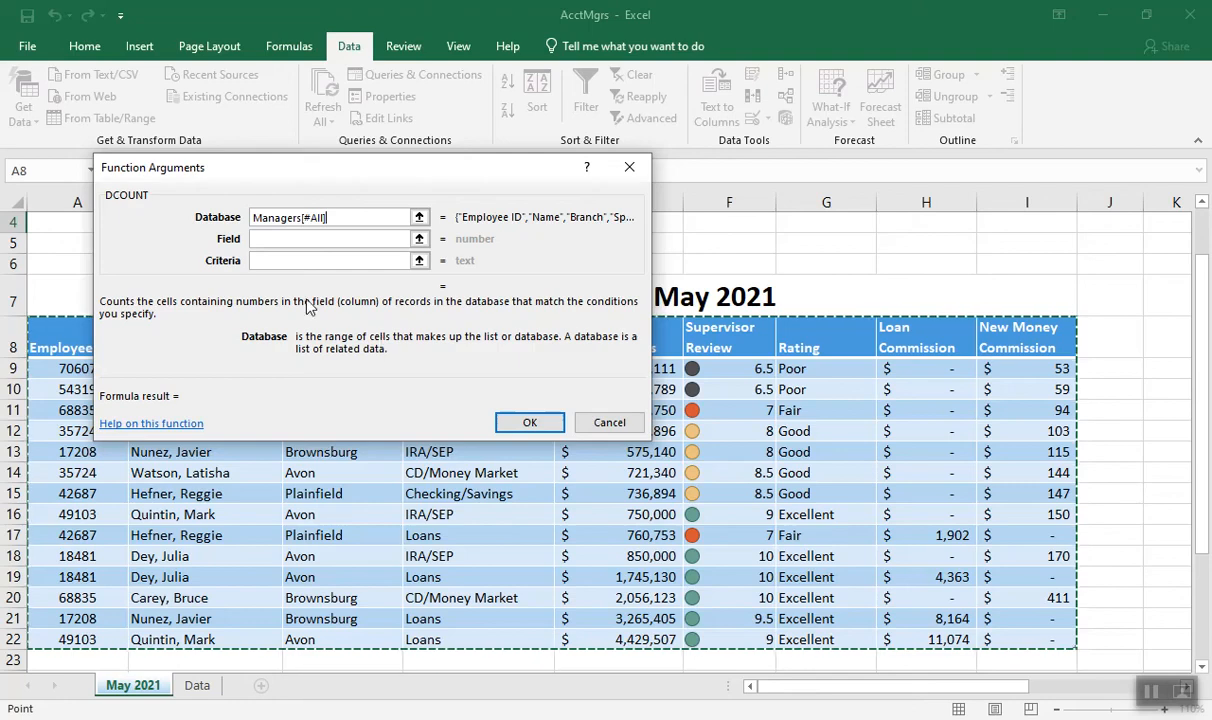
click(270, 241)
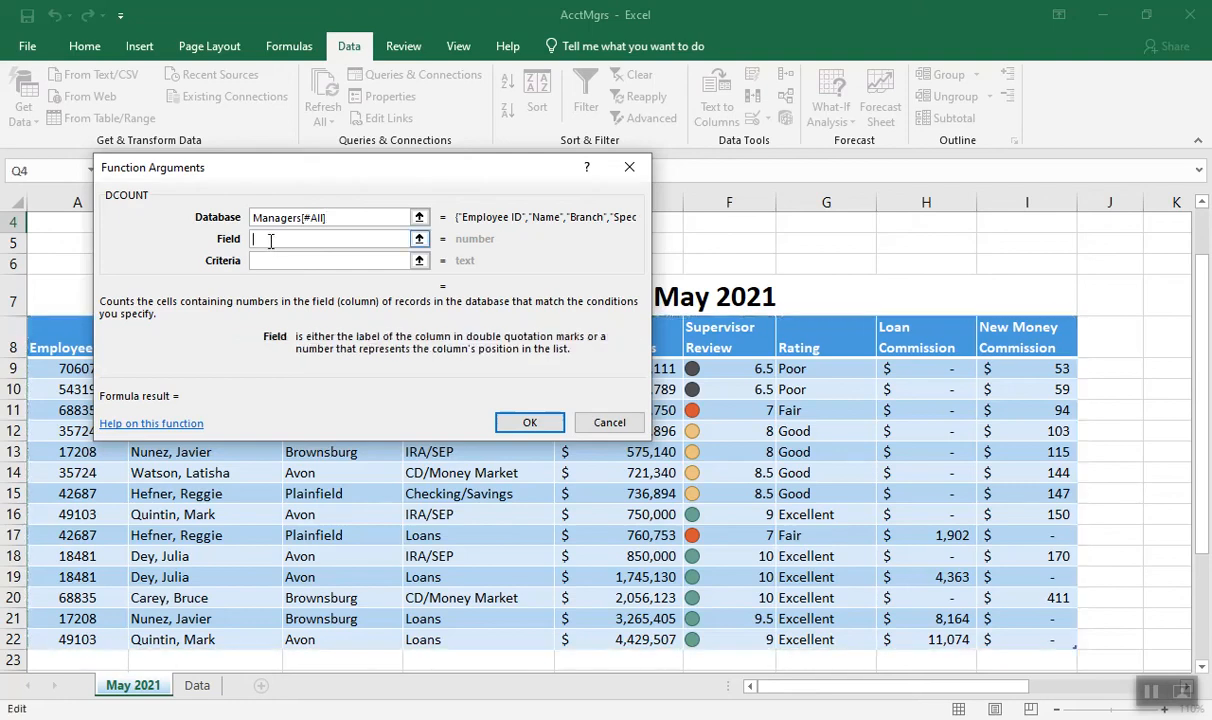
click(724, 349)
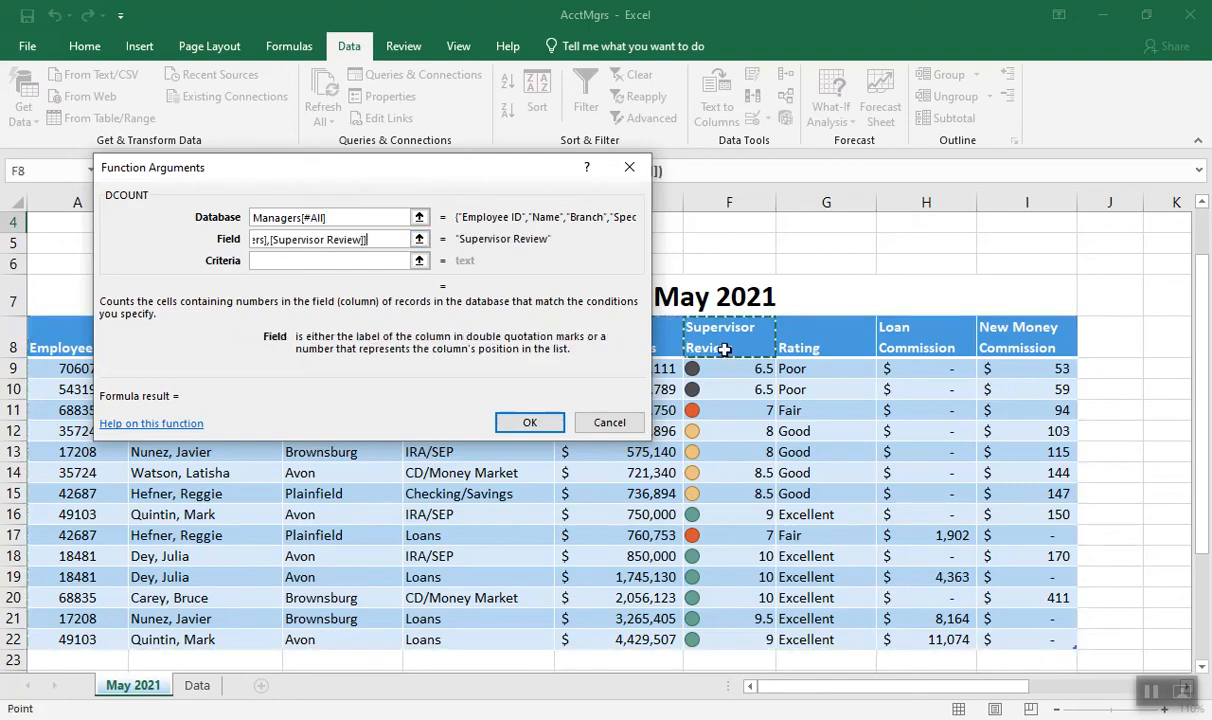
Set the criteria argument to the Poor rating range M2:M3 in the Rating Table and complete the DCOUNT formula in Q4
drag(982, 686, 1101, 622)
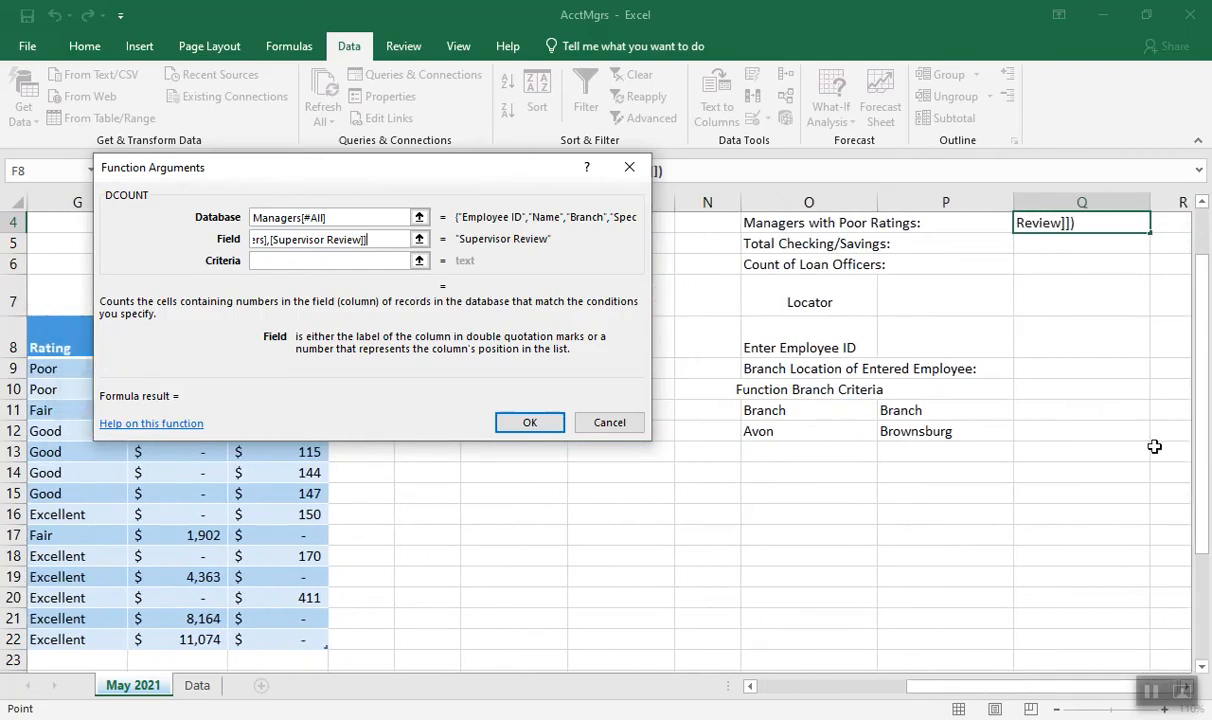
drag(1202, 410, 1199, 343)
drag(474, 172, 522, 243)
drag(566, 287, 665, 434)
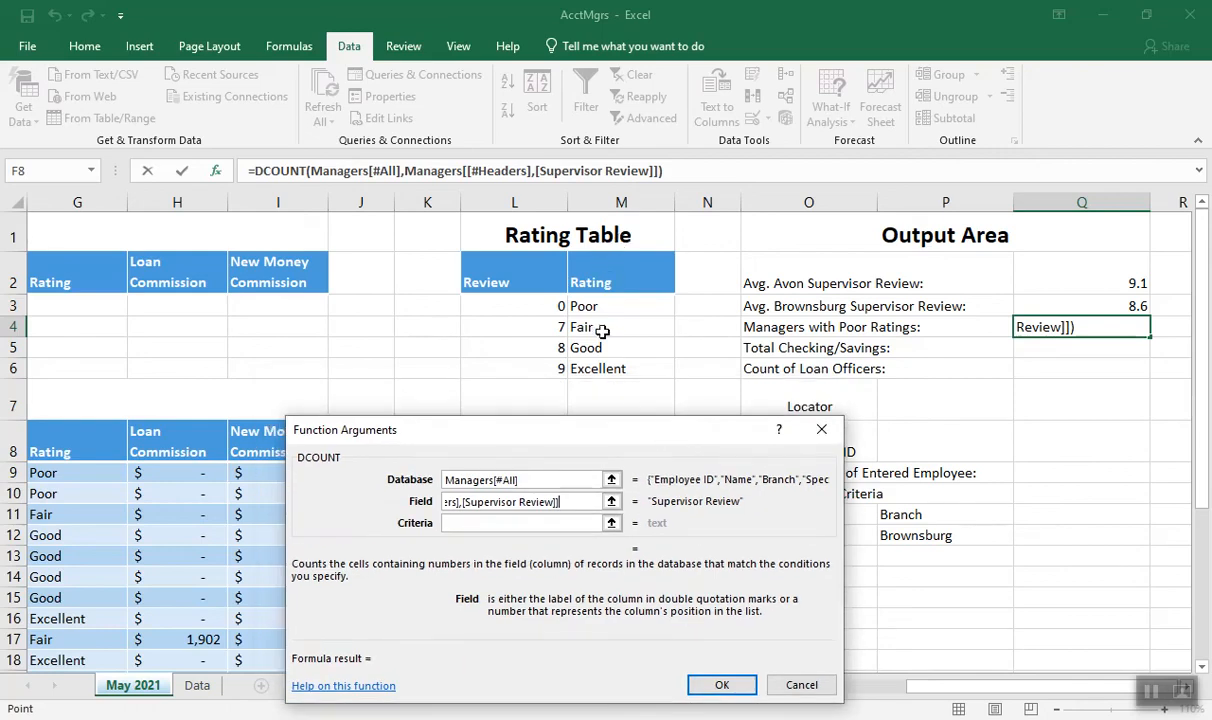
click(455, 522)
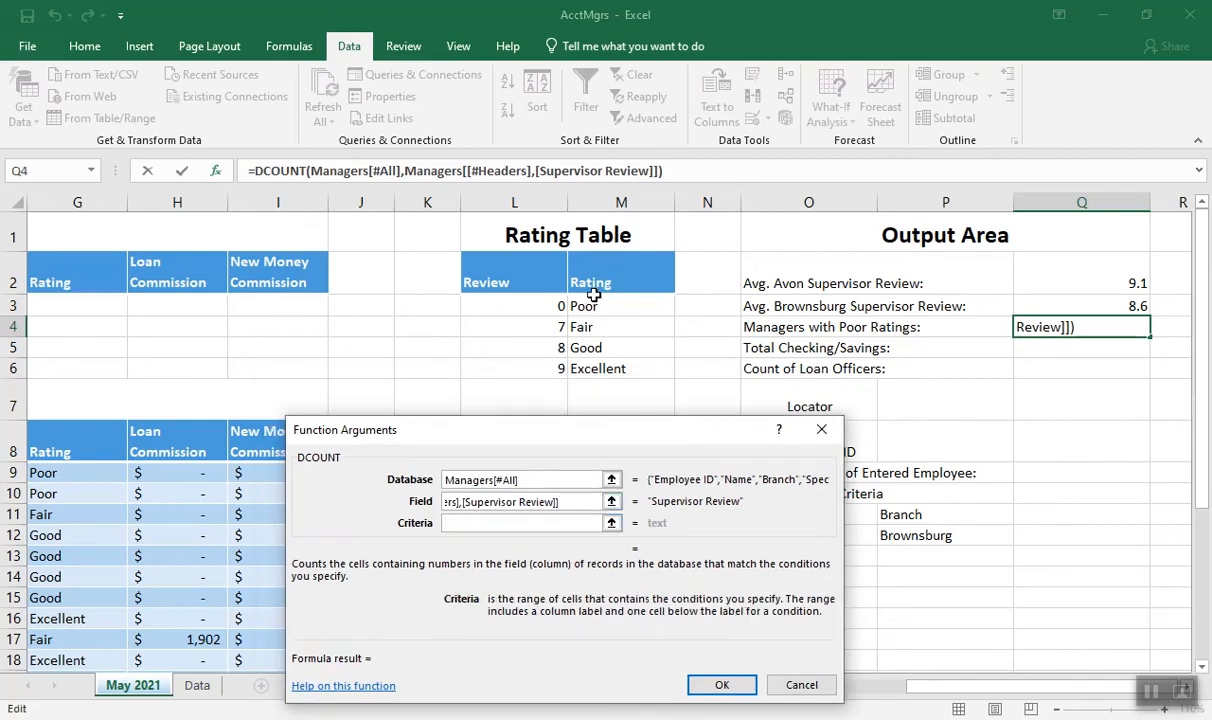
drag(599, 282, 600, 316)
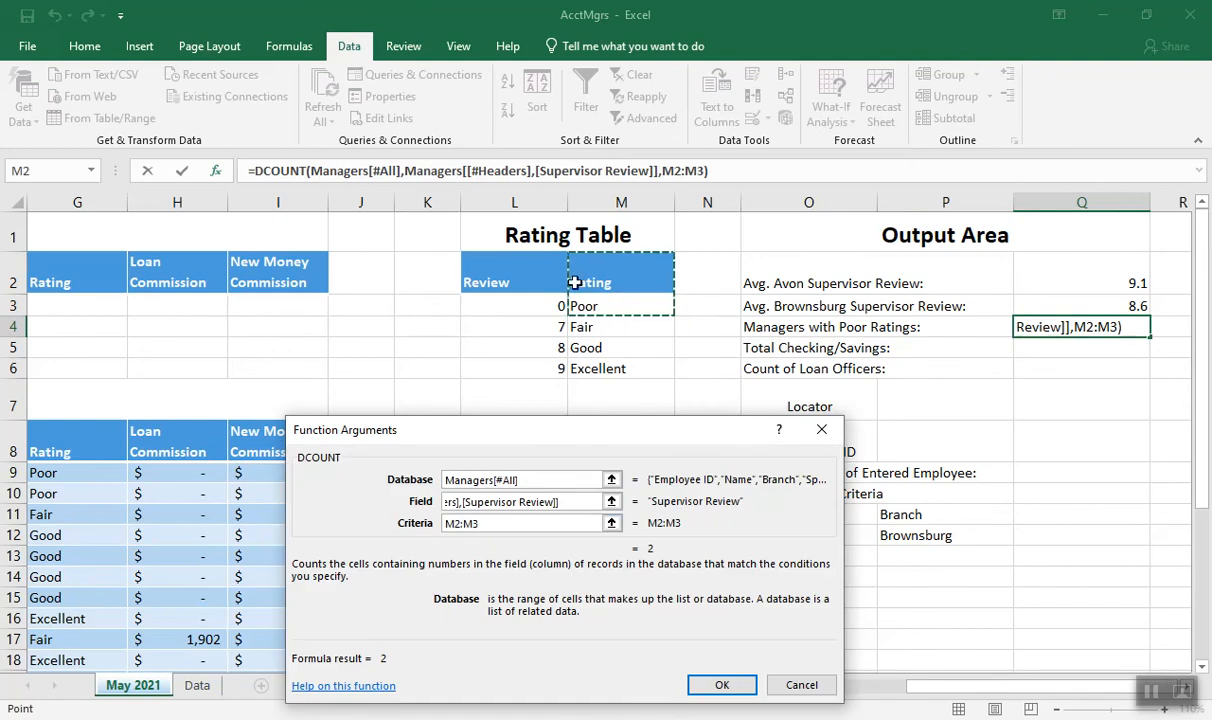
drag(470, 420, 560, 399)
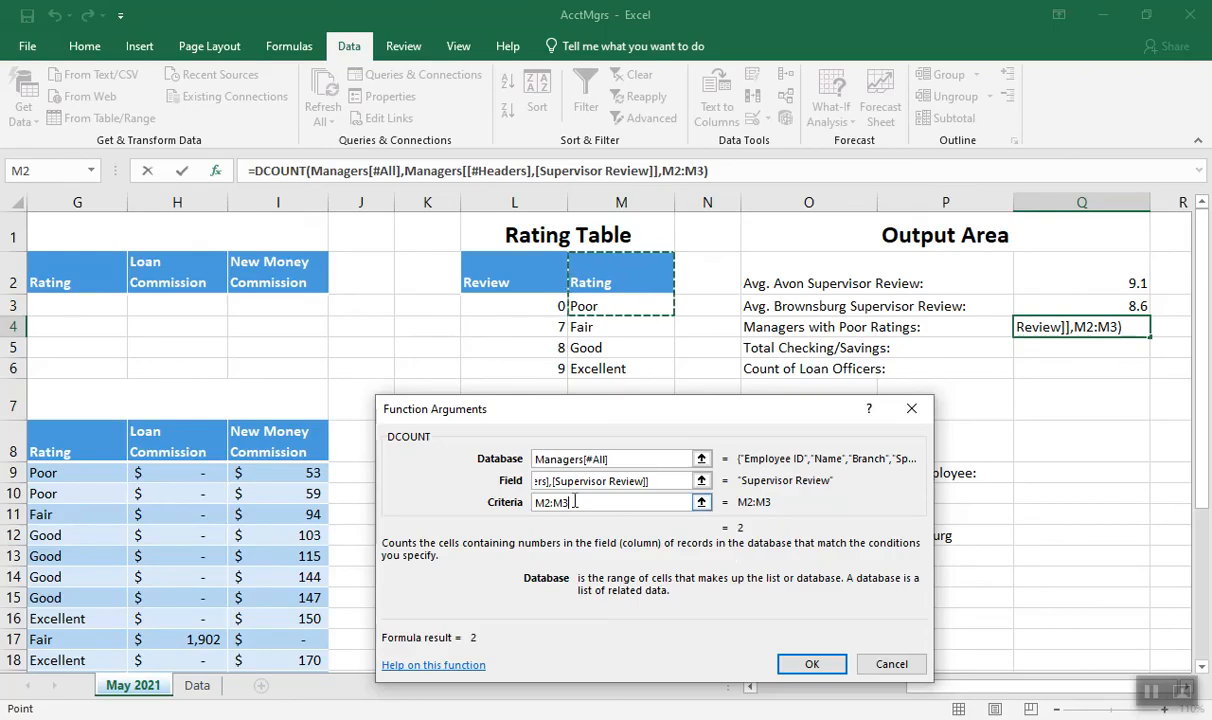
click(811, 666)
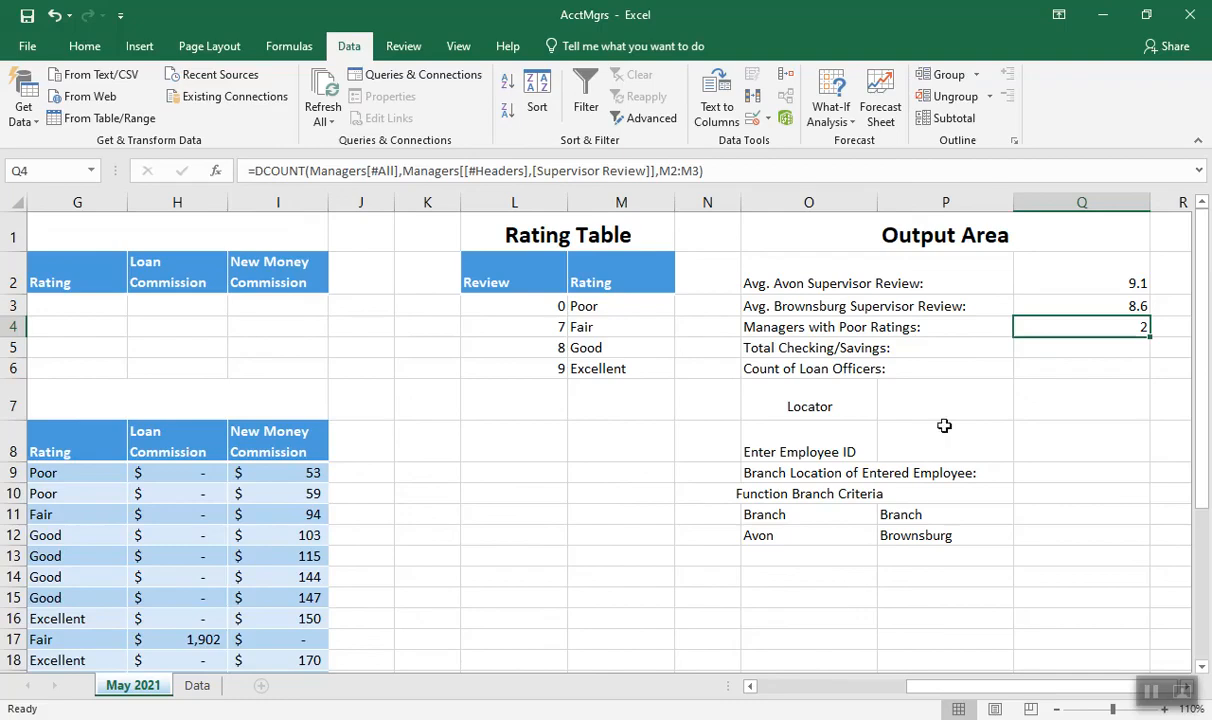
Start a function in Q5 for Total Checking/Savings, search for sum, and insert the SUMIF function
click(1057, 350)
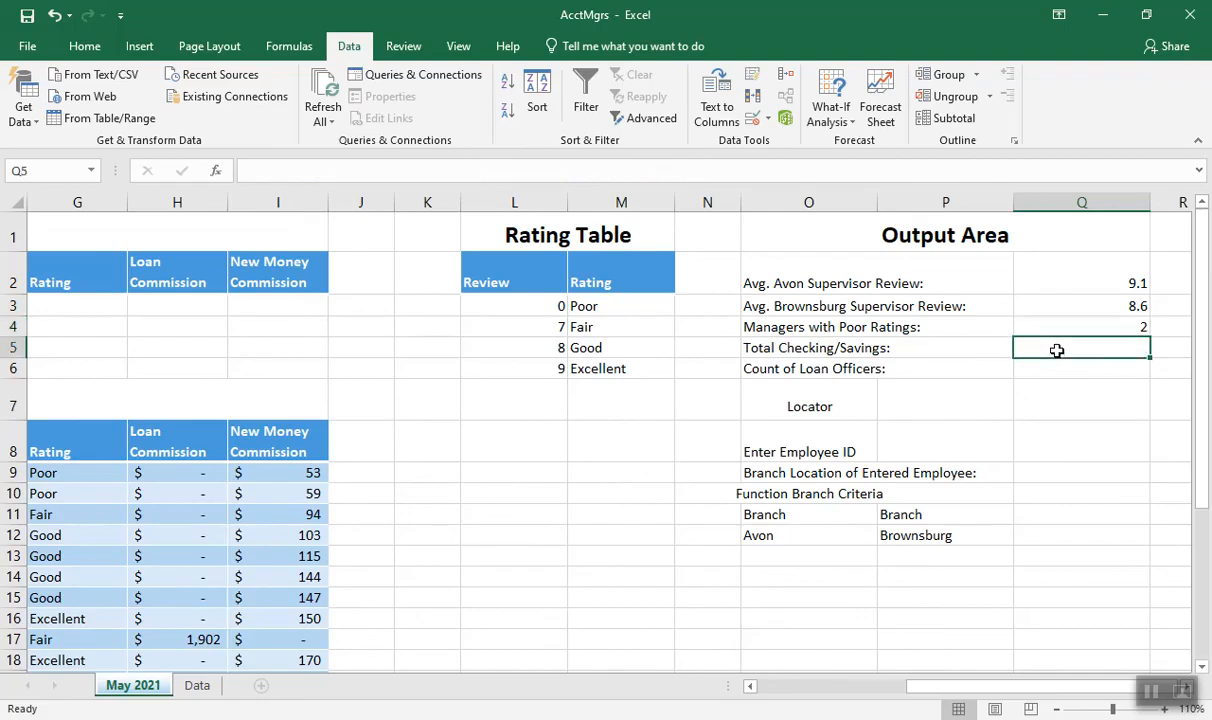
click(749, 686)
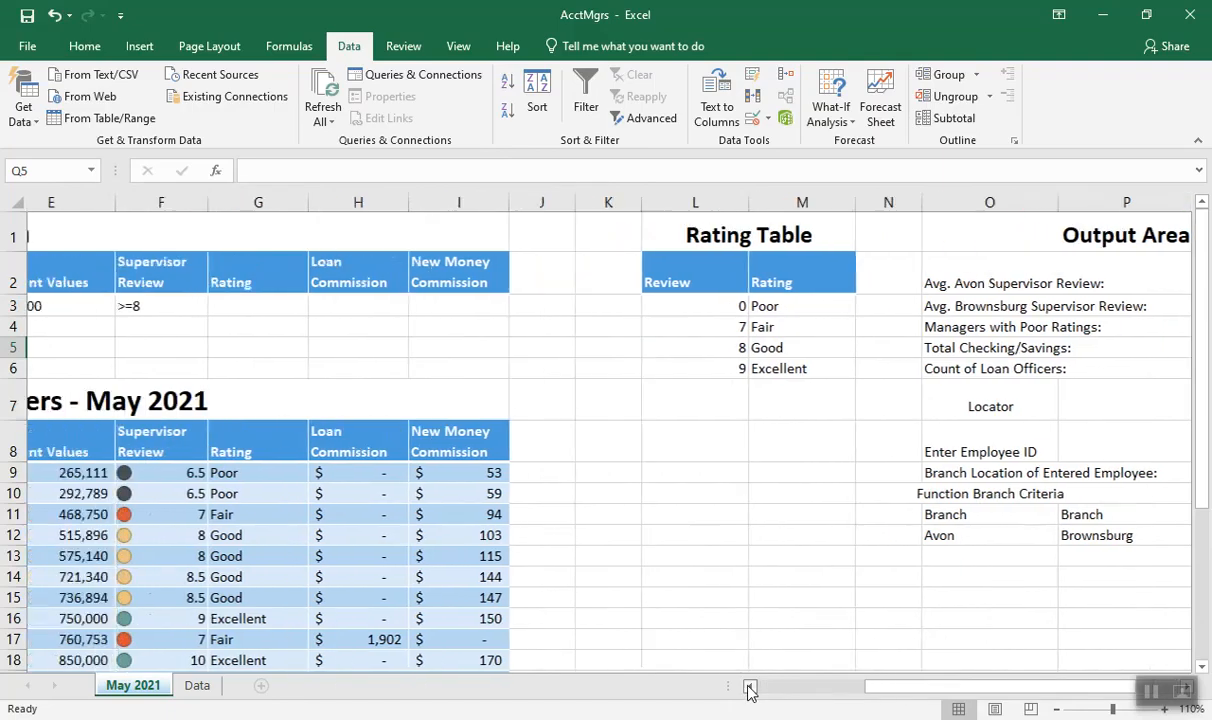
click(749, 686)
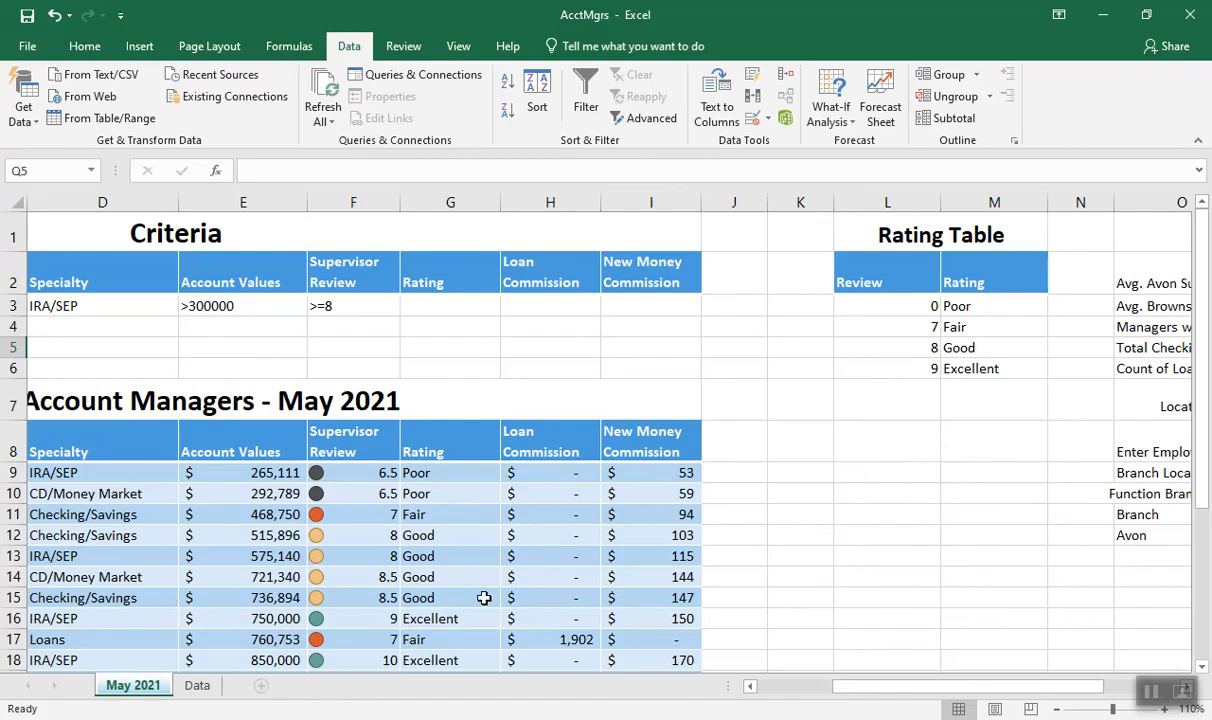
mouse_move(869, 688)
mouse_down()
mouse_move(904, 692)
mouse_move(860, 694)
mouse_up()
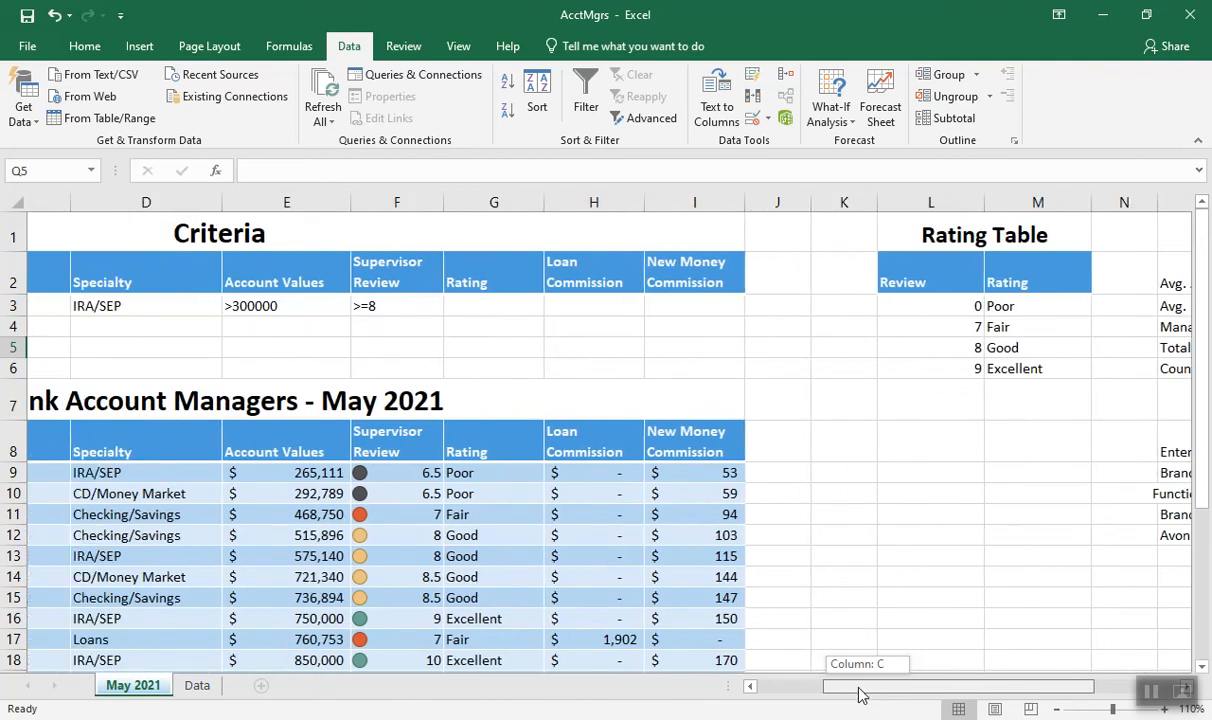
drag(860, 694, 975, 690)
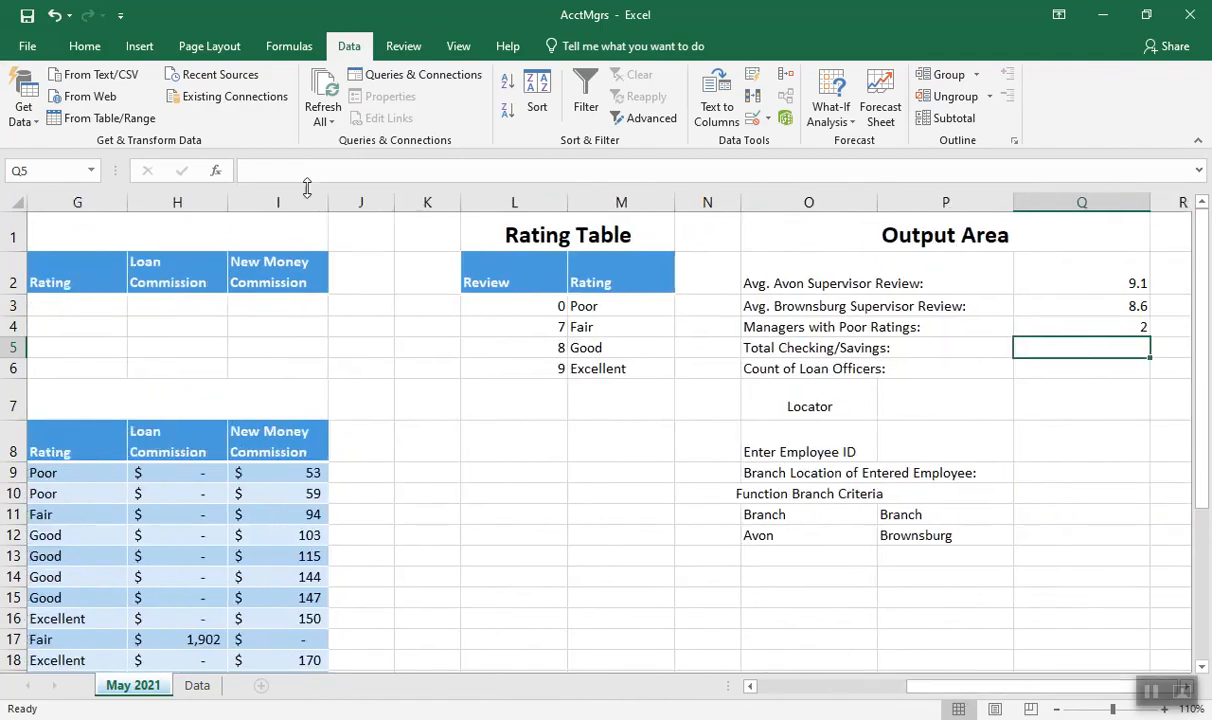
click(216, 173)
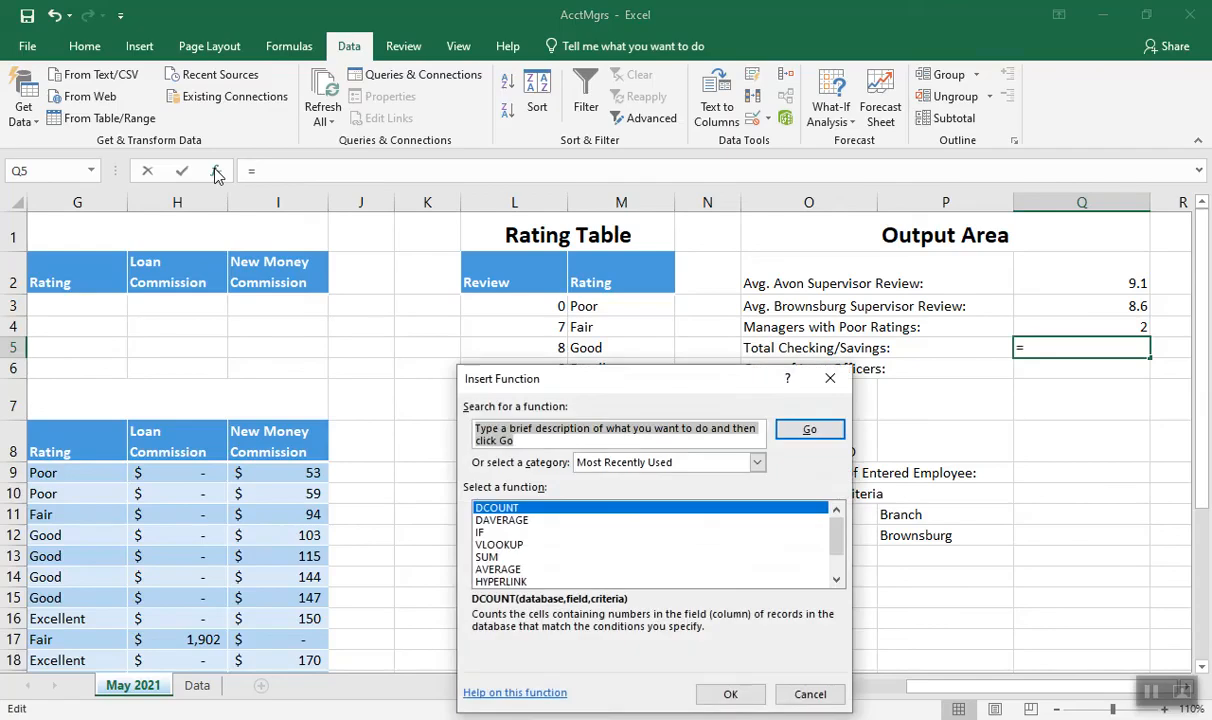
text(sum)
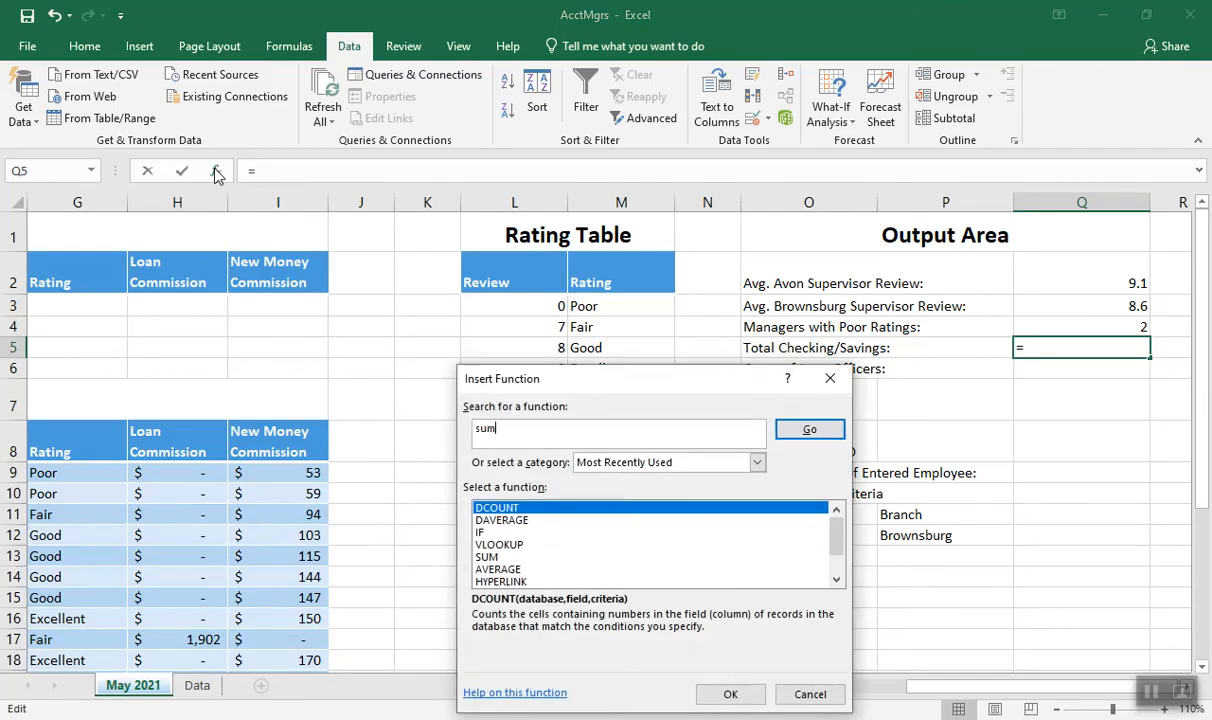
click(786, 435)
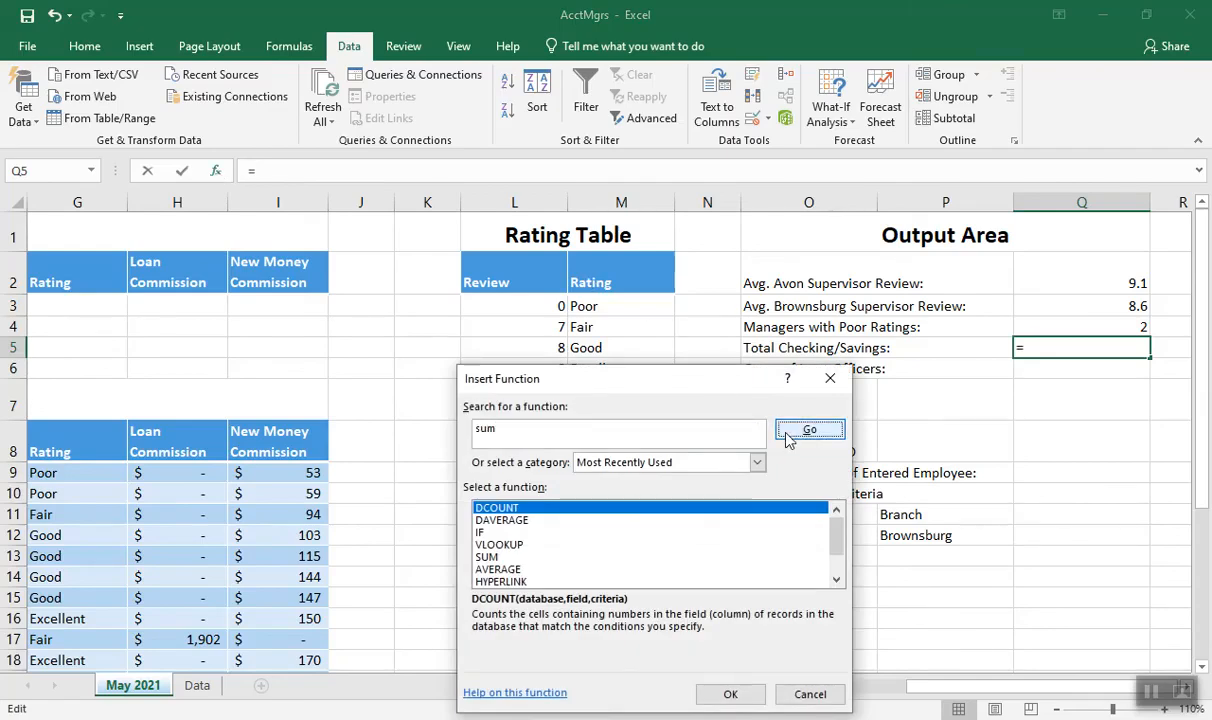
click(516, 521)
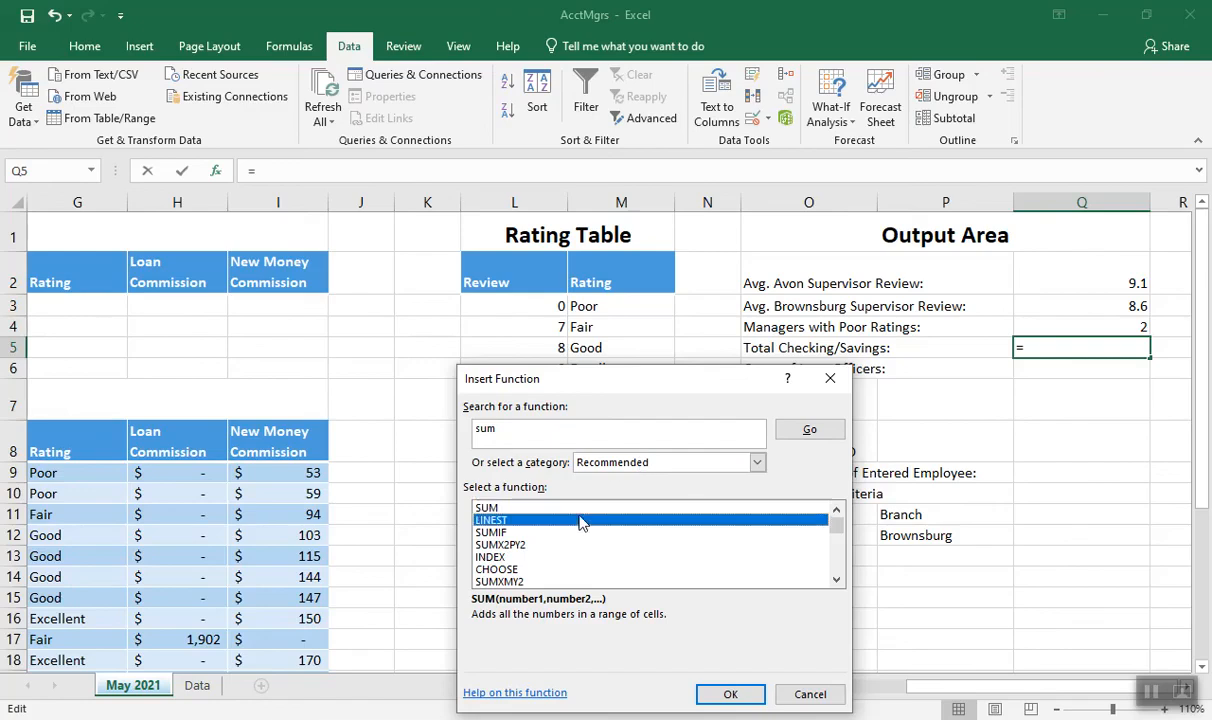
click(503, 533)
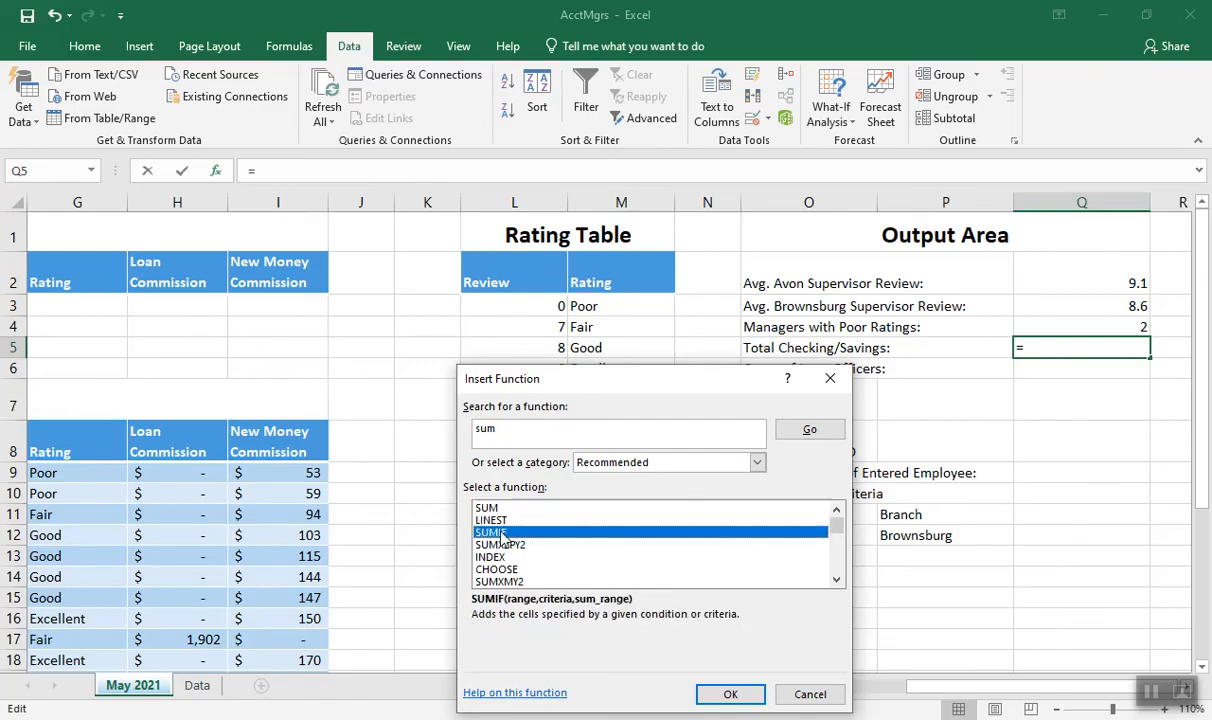
double_click(503, 533)
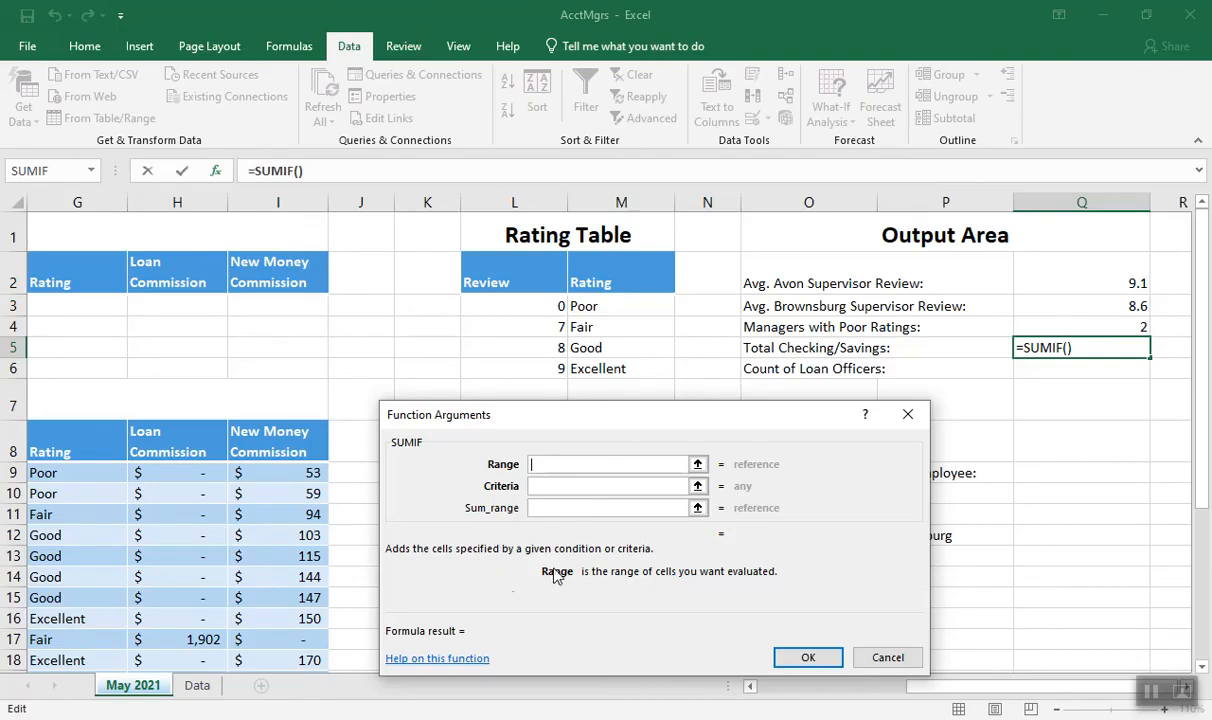
Set the SUMIF range argument to all data rows of the Managers table
drag(640, 414, 735, 148)
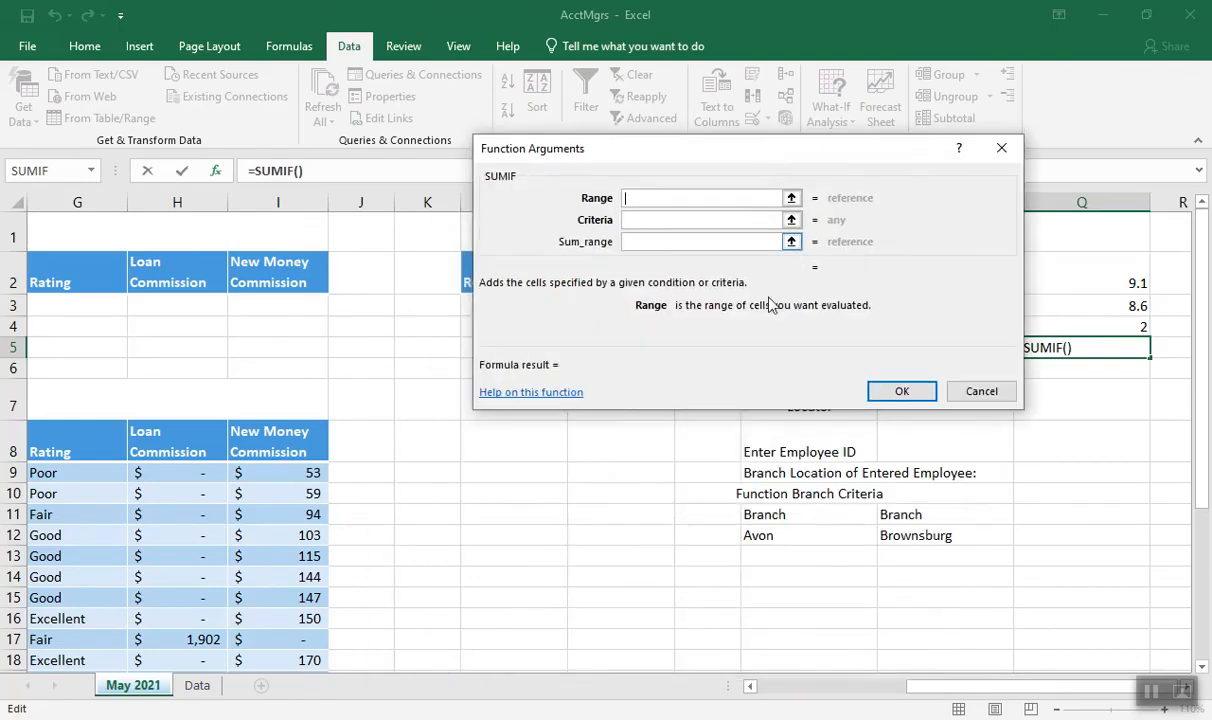
click(763, 690)
click(763, 690)
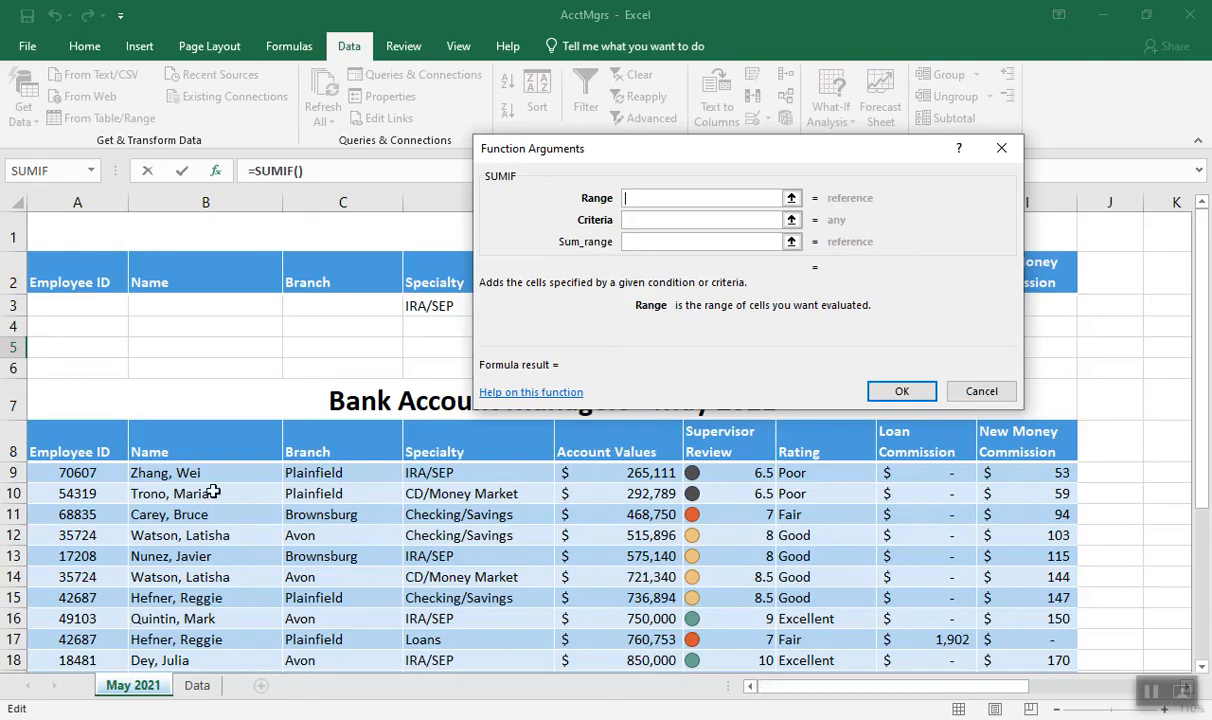
drag(74, 468, 1028, 636)
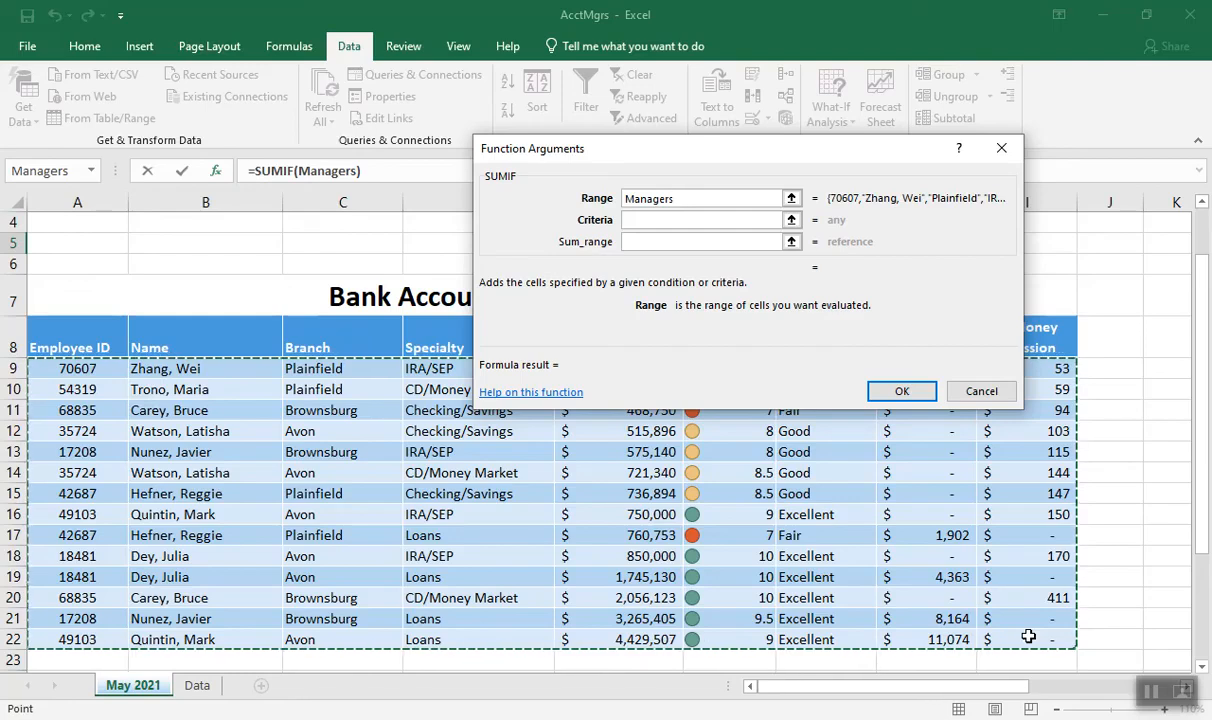
Enter "Checking/Savings" in quotation marks as the SUMIF criteria
click(641, 221)
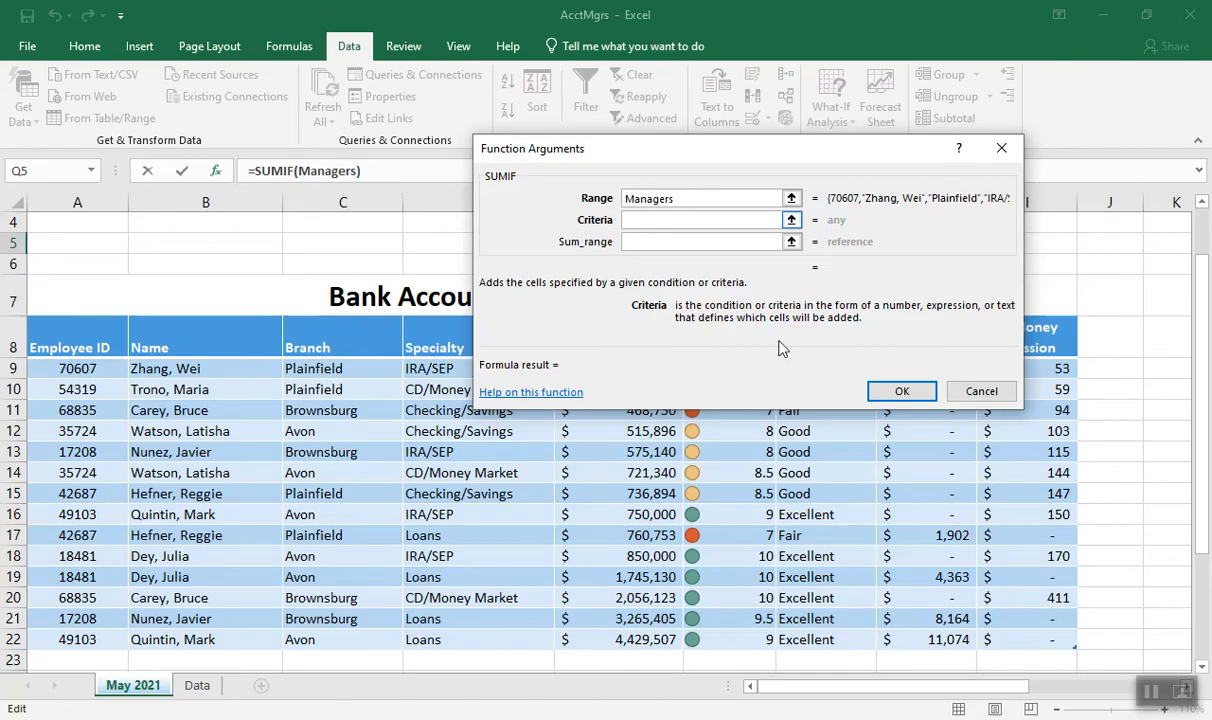
drag(988, 686, 1086, 645)
drag(1200, 466, 1189, 377)
drag(868, 158, 825, 282)
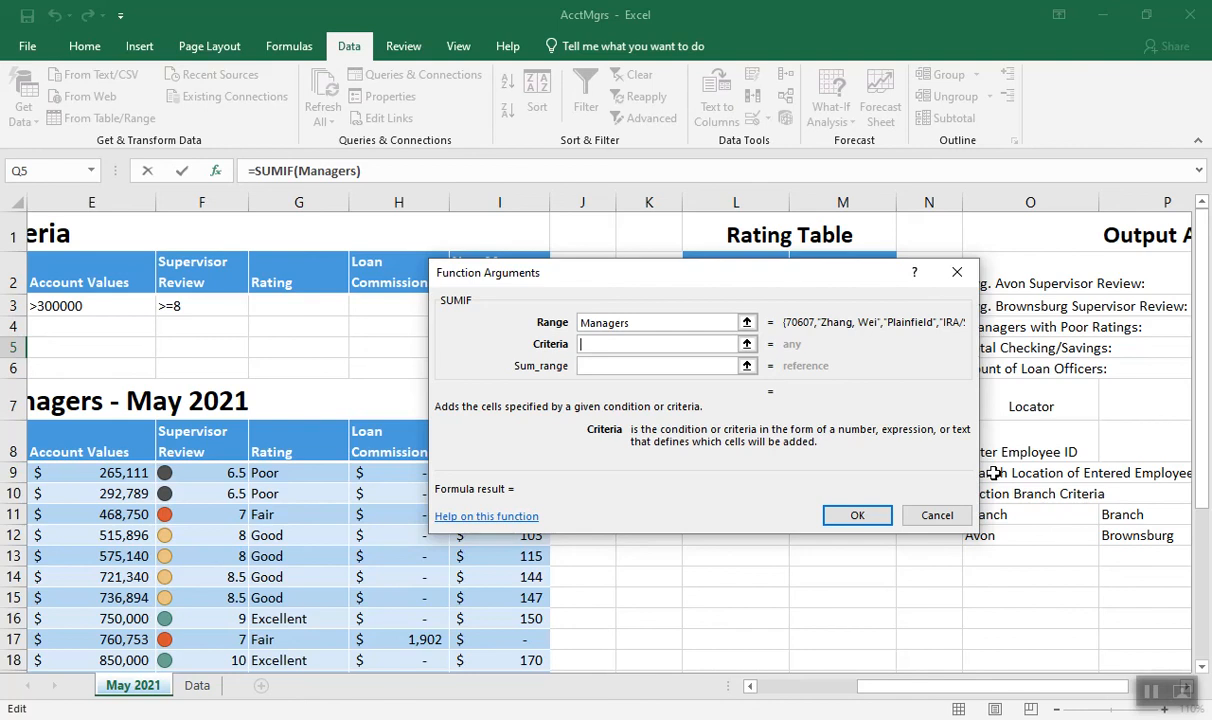
text("Checking/)
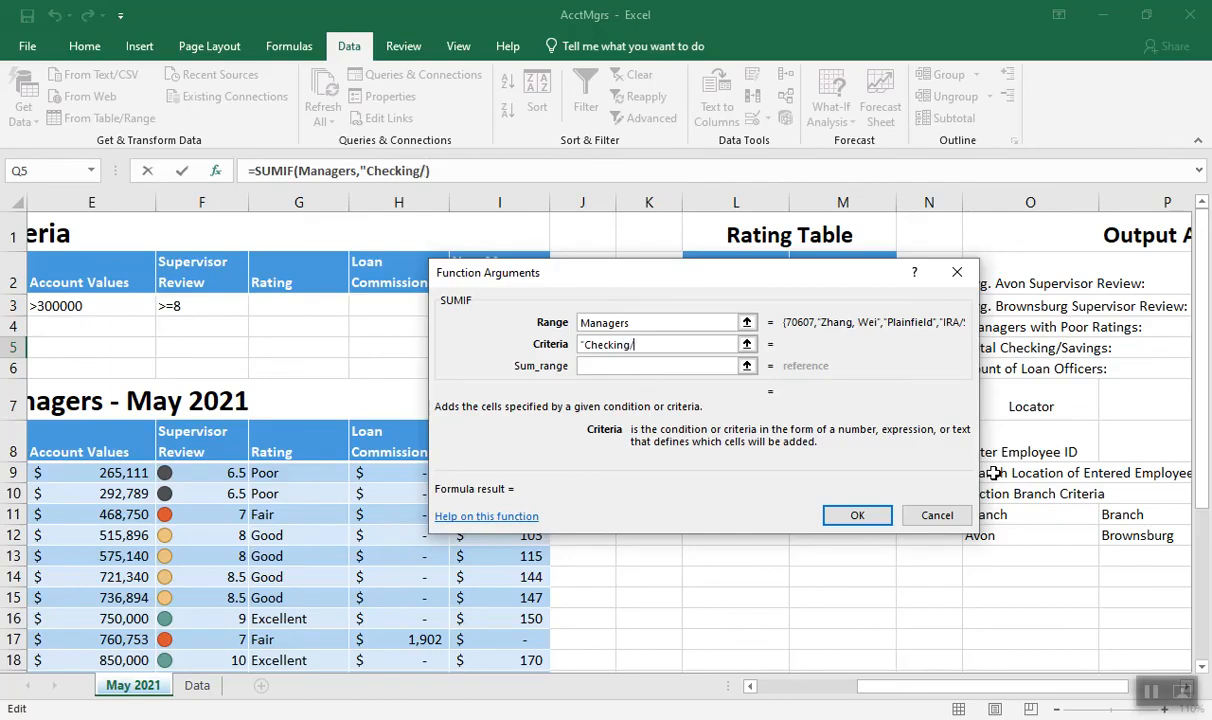
text(Savings")
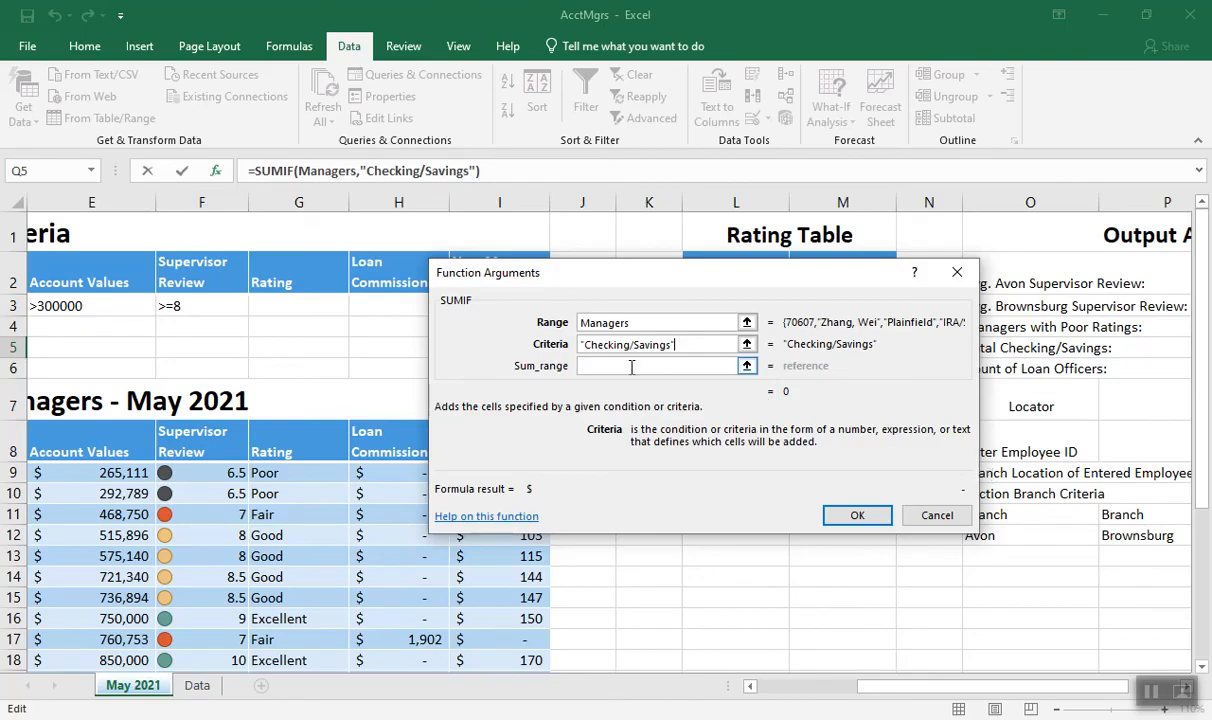
Set the sum range to the Account Values column of the Managers table and complete the SUMIF formula in Q5
click(592, 365)
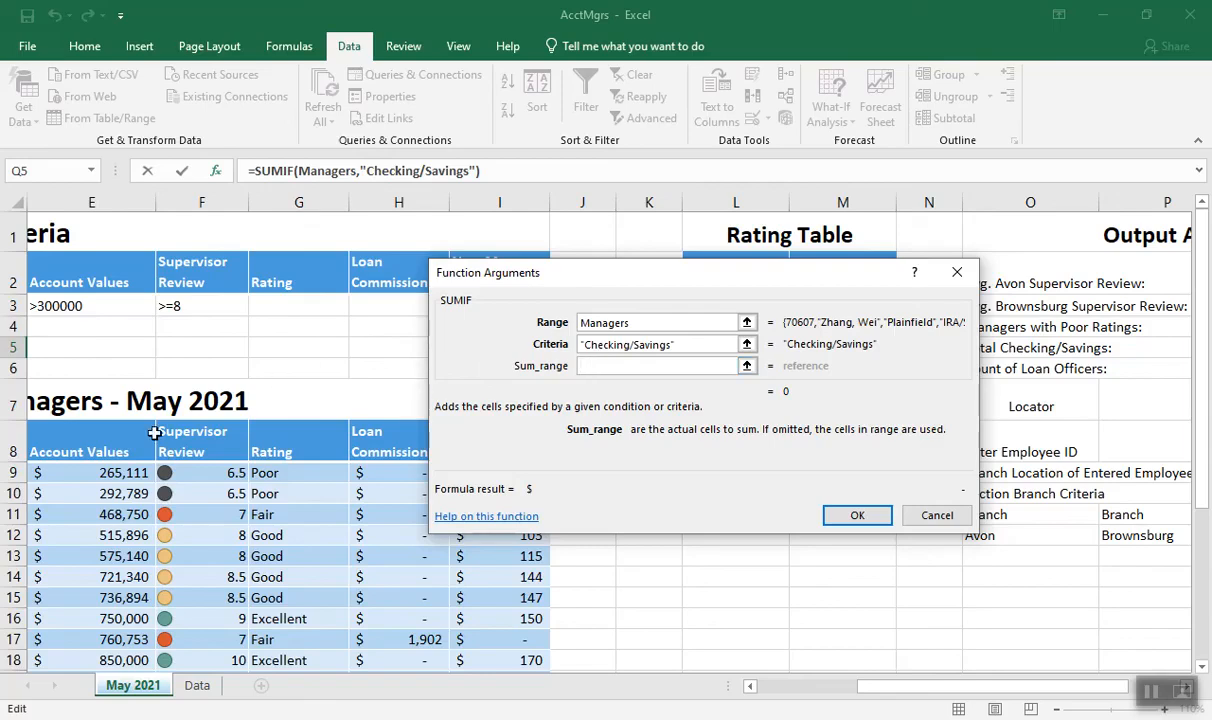
drag(97, 472, 46, 641)
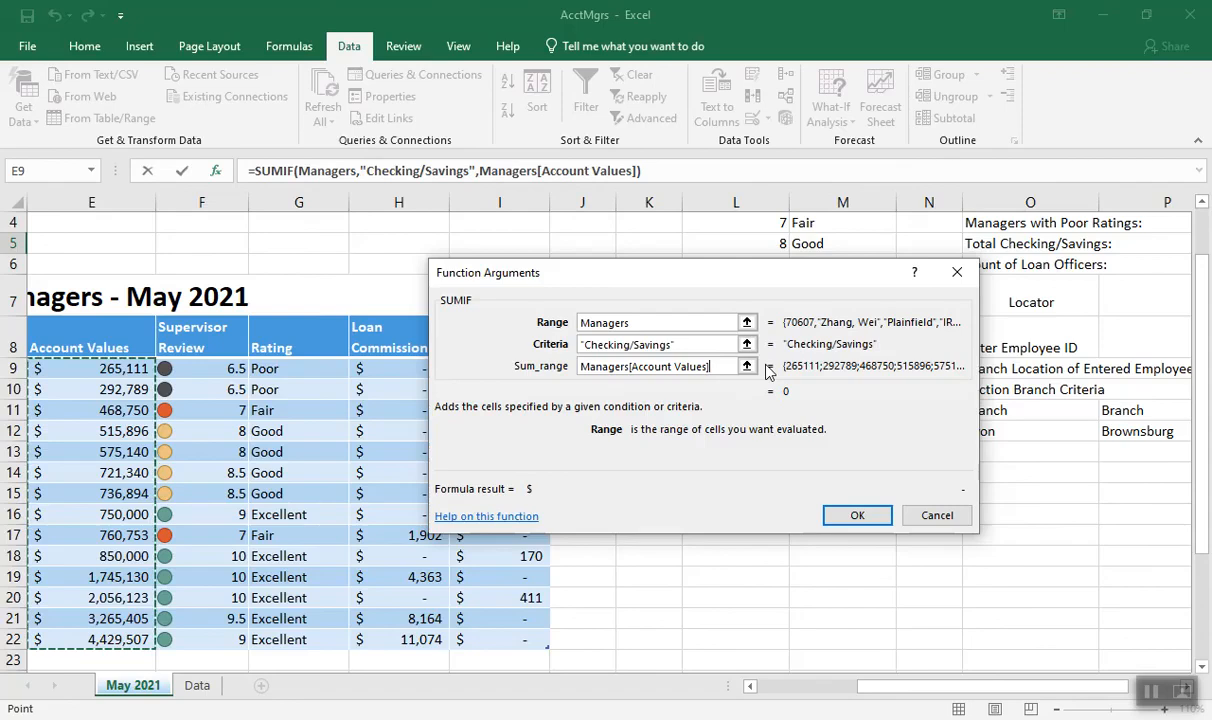
click(857, 515)
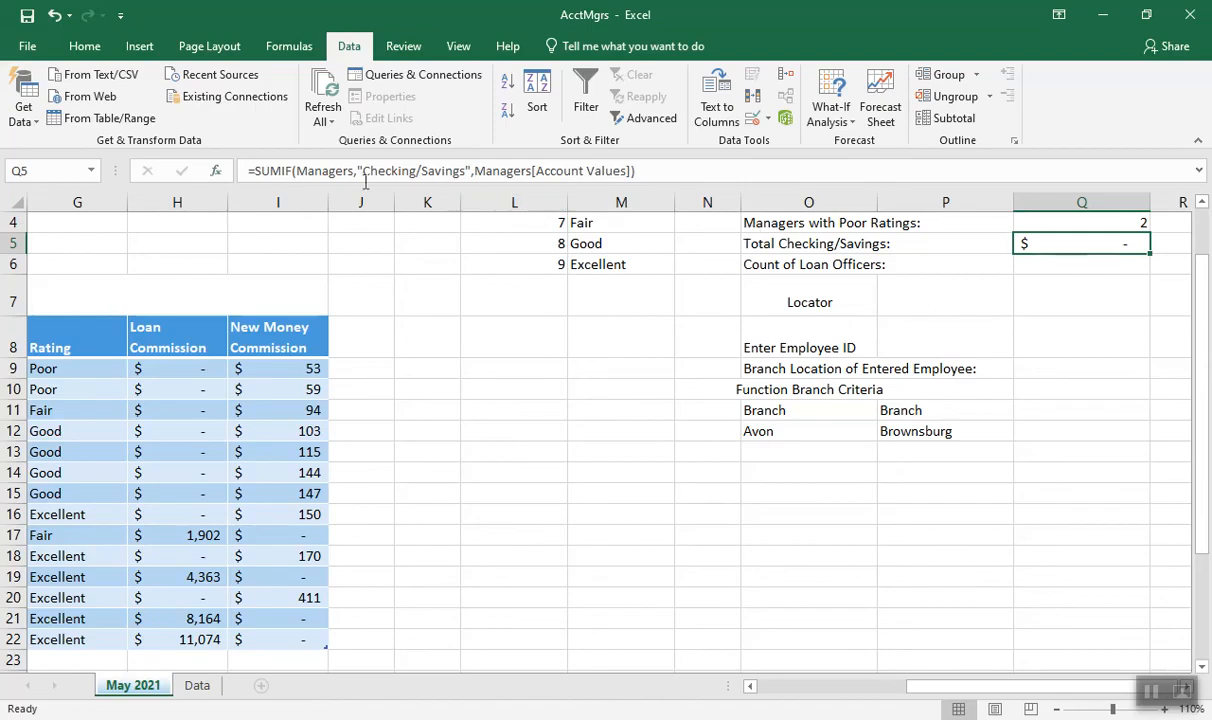
Change the range argument of the SUMIF formula in Q5 to the Specialty column of the Managers table
click(215, 172)
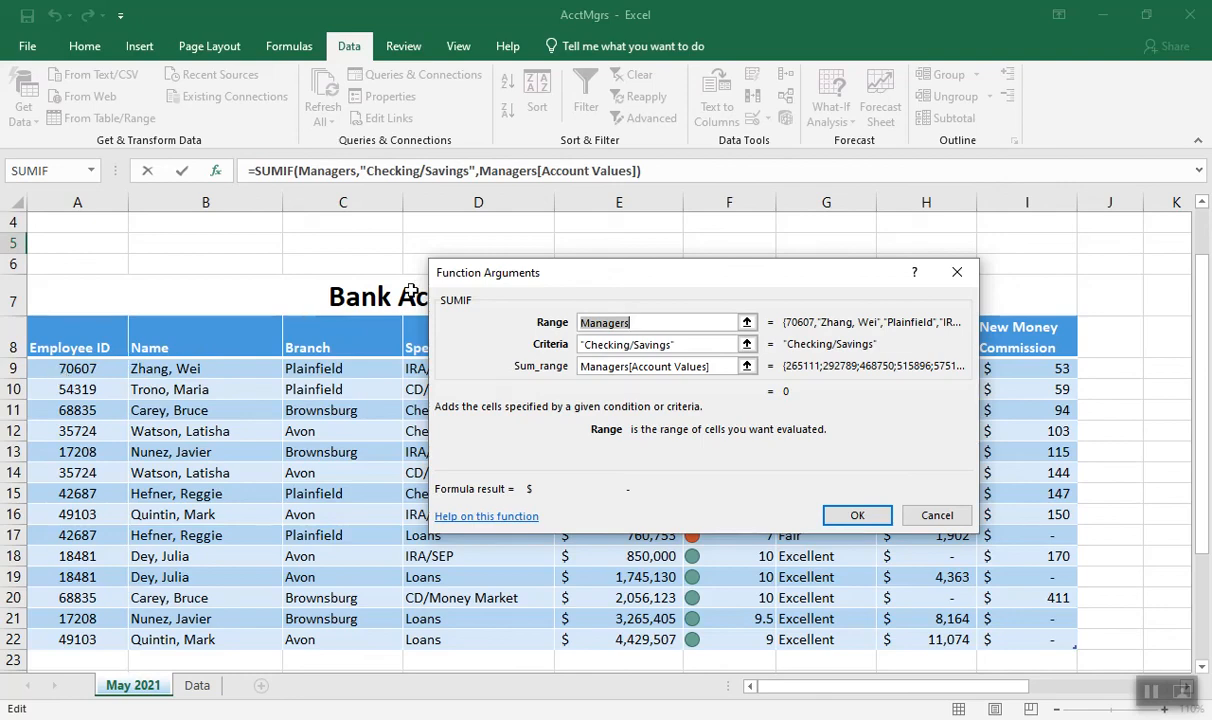
drag(558, 281, 697, 225)
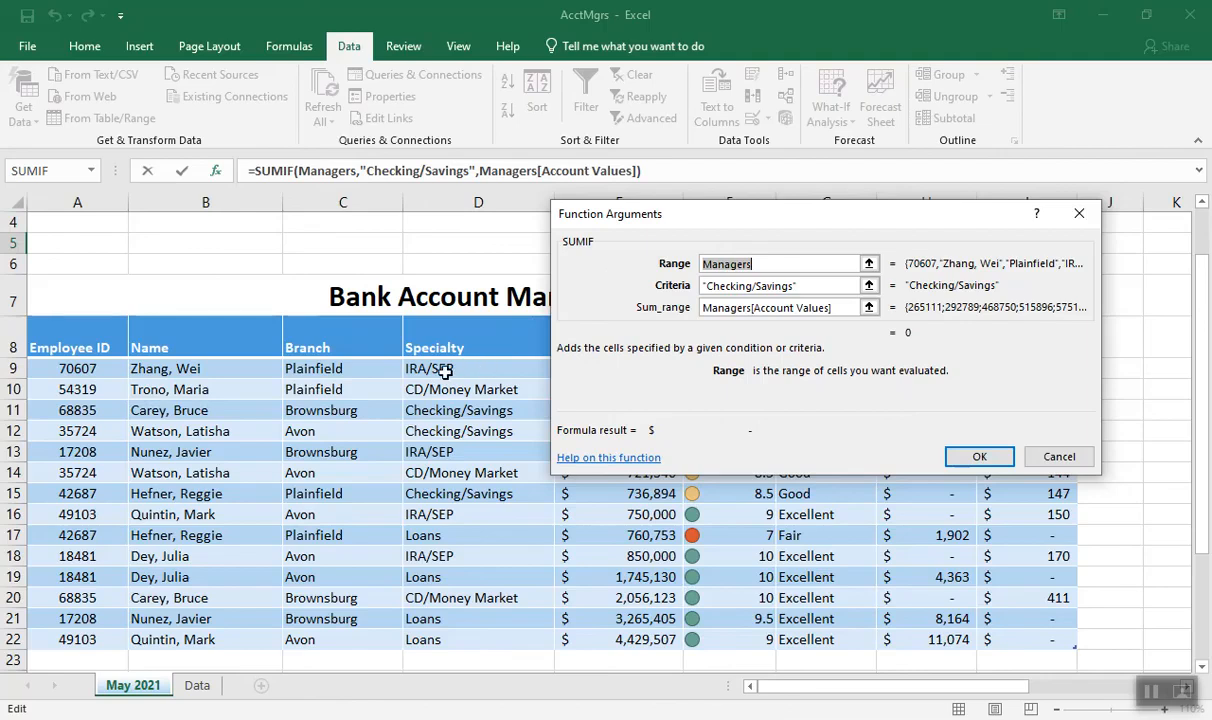
drag(441, 369, 430, 638)
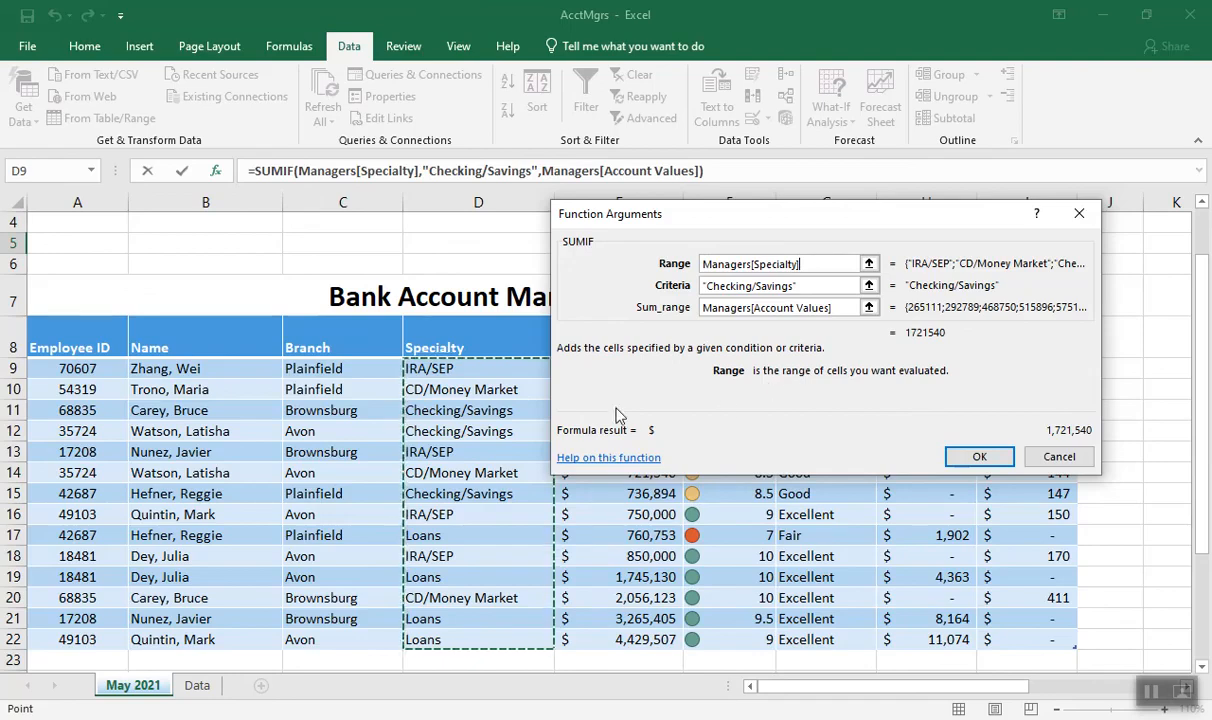
click(968, 457)
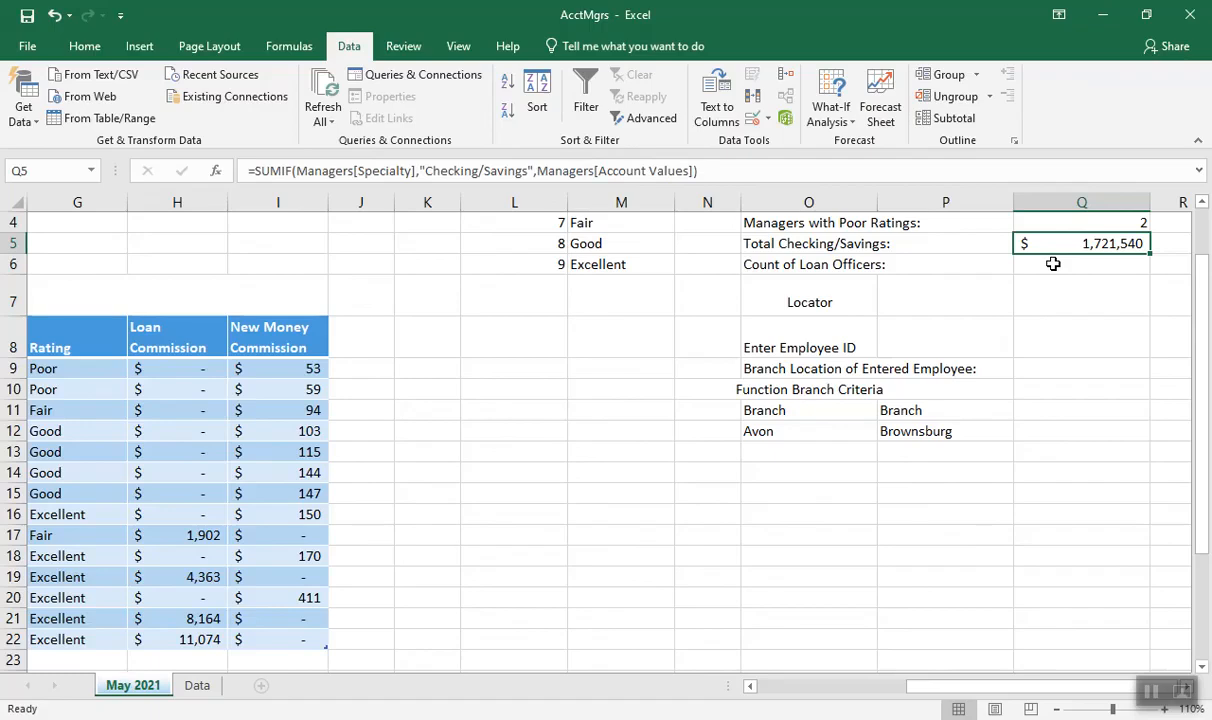
Start a function in Q6 for Count of Loan Officers, search for count, and insert the COUNTIF function
click(1053, 263)
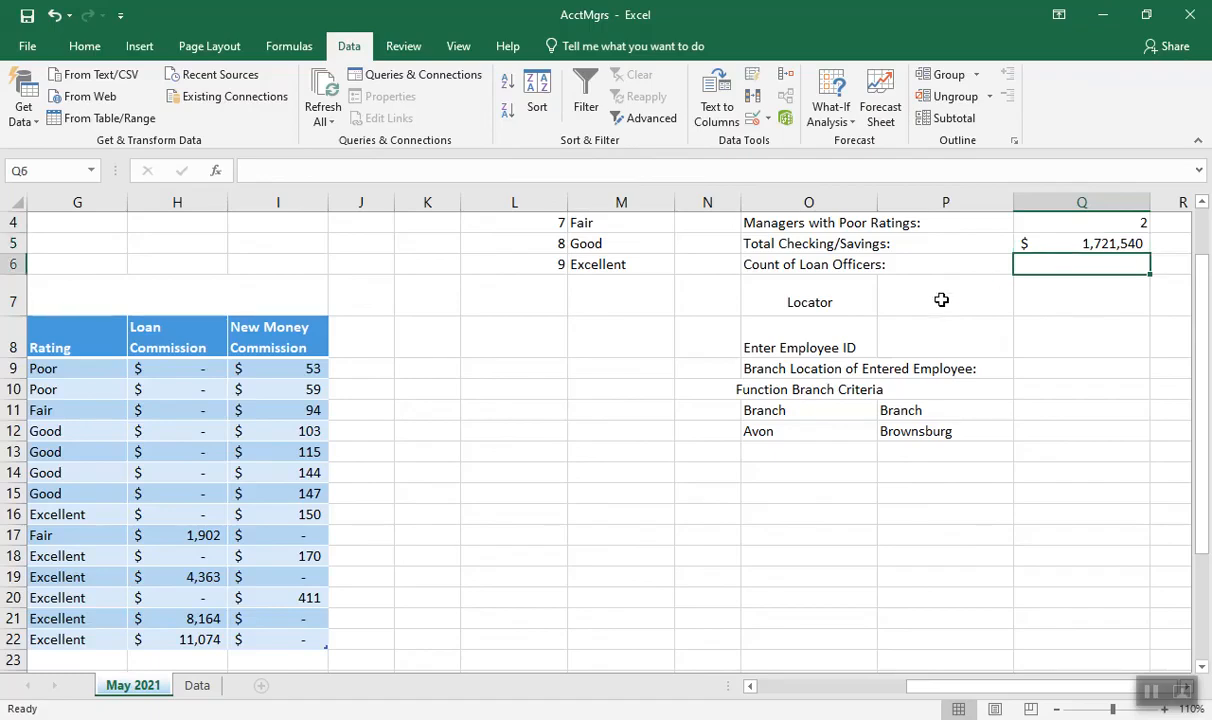
drag(938, 692, 815, 694)
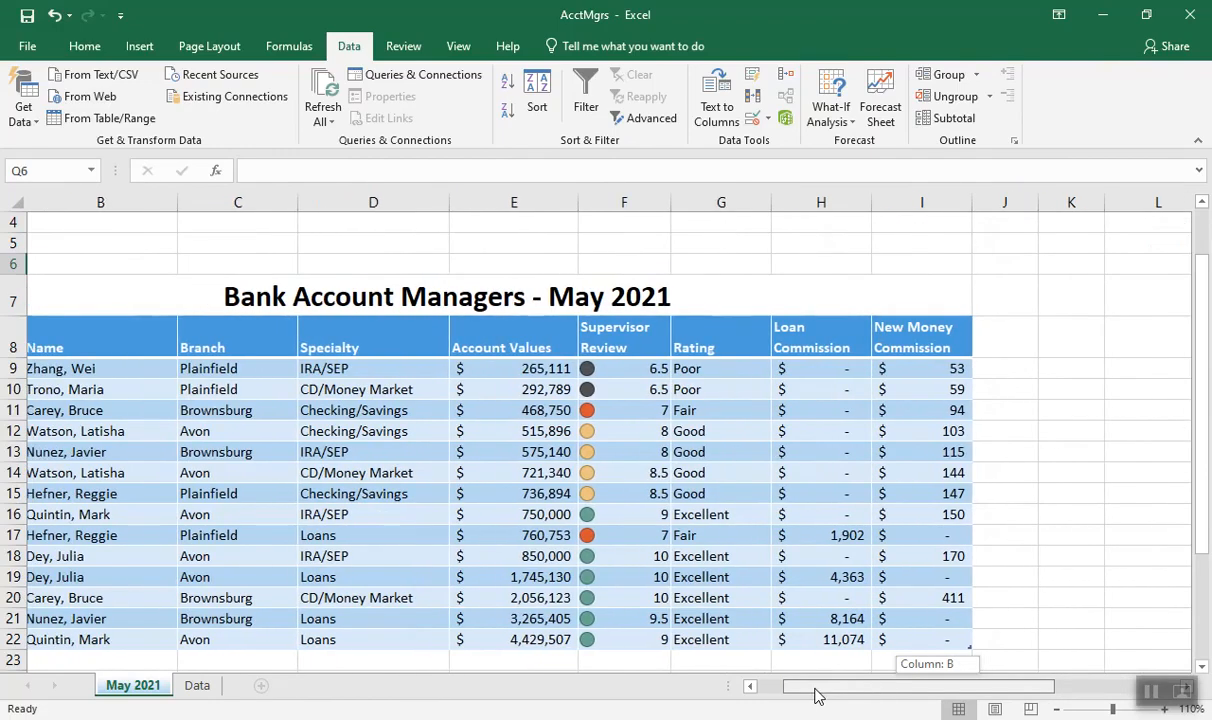
drag(815, 697, 995, 657)
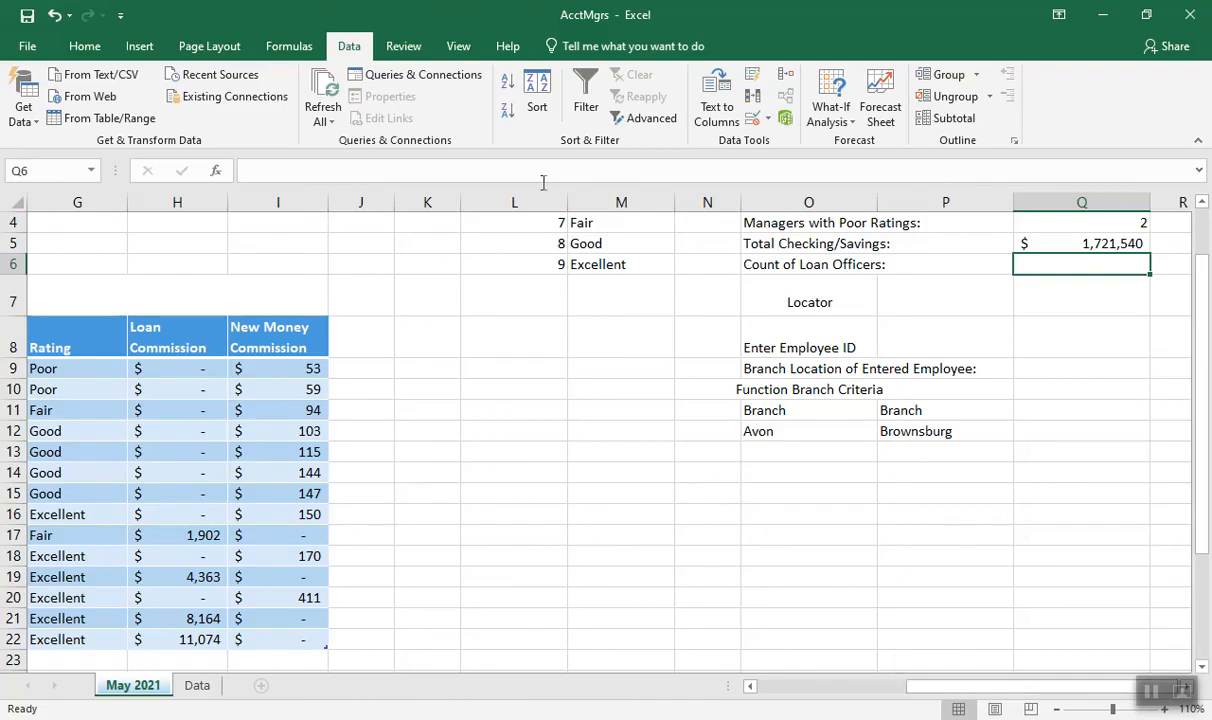
click(215, 175)
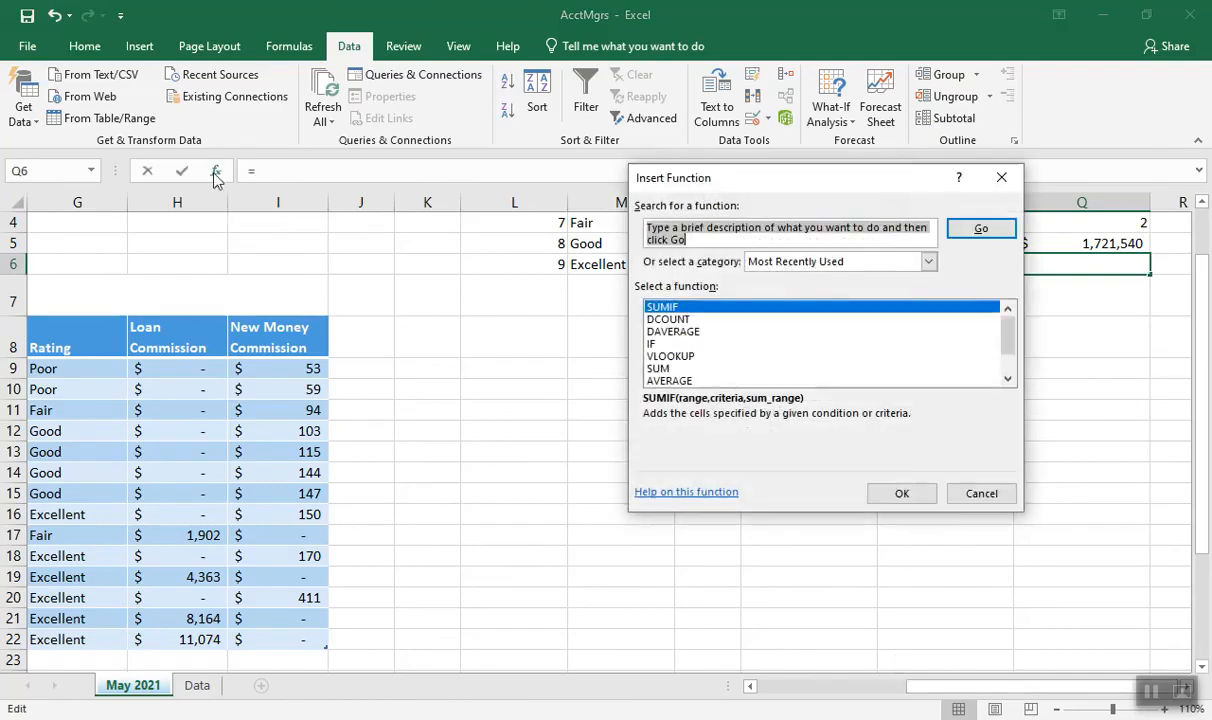
text(count)
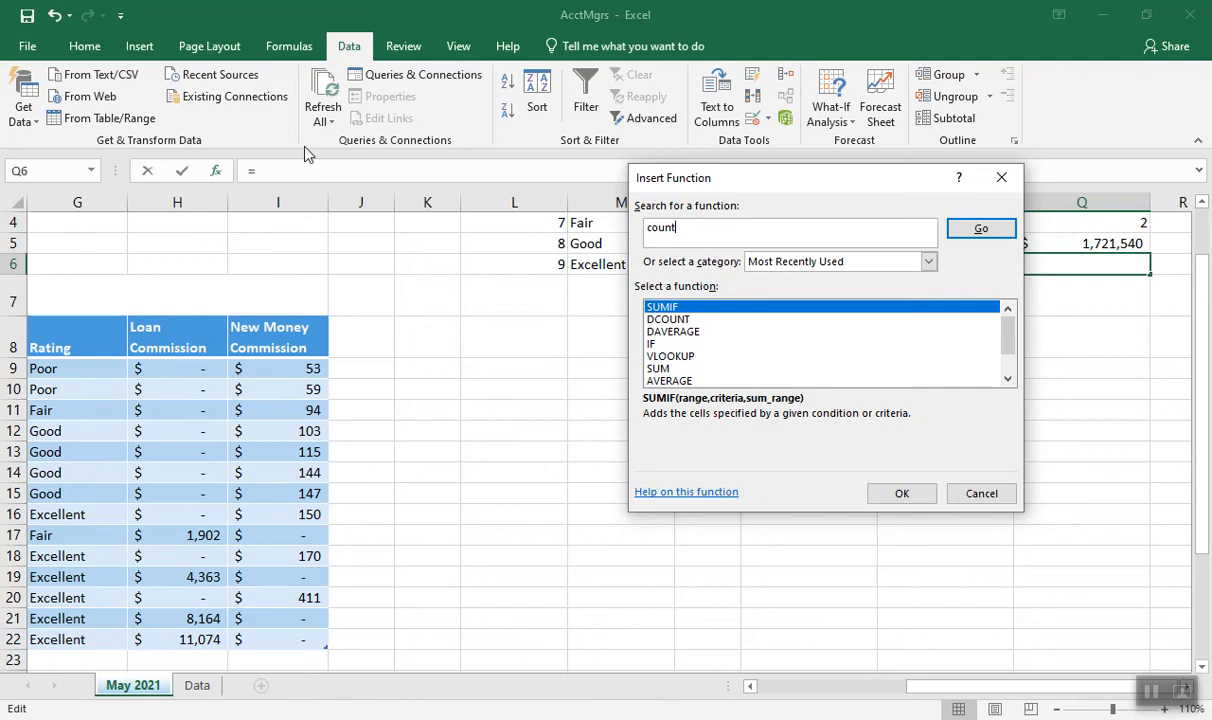
click(980, 228)
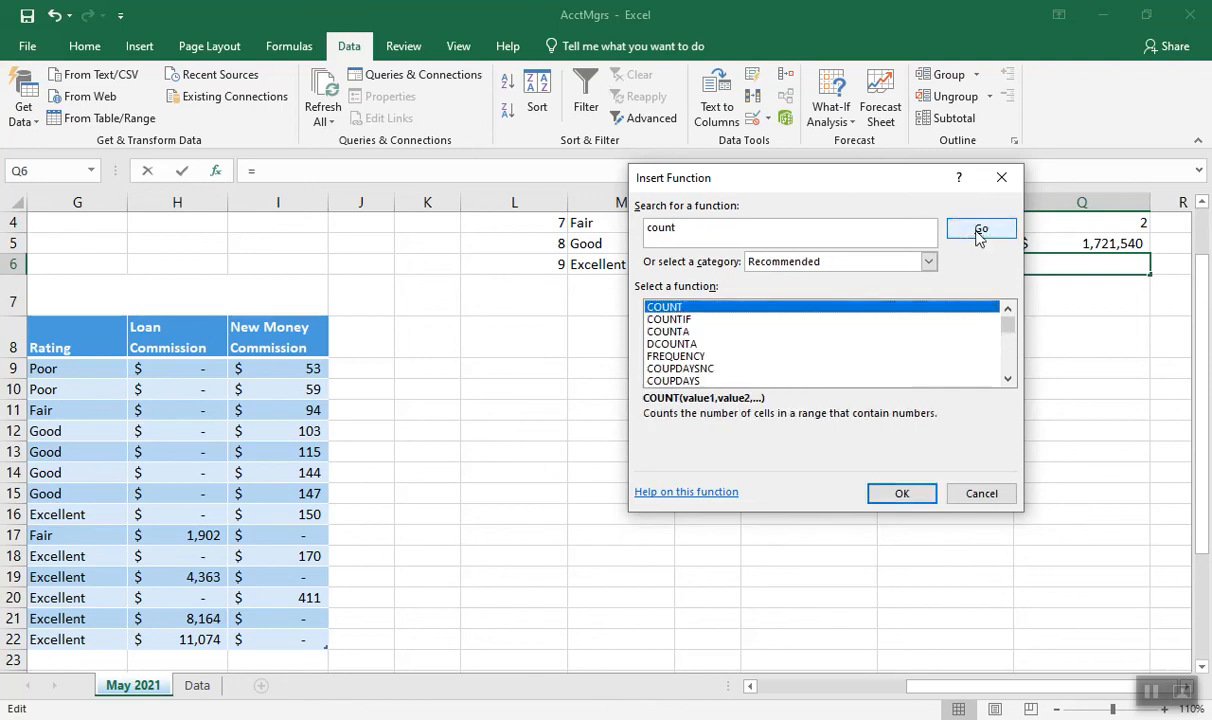
double_click(668, 319)
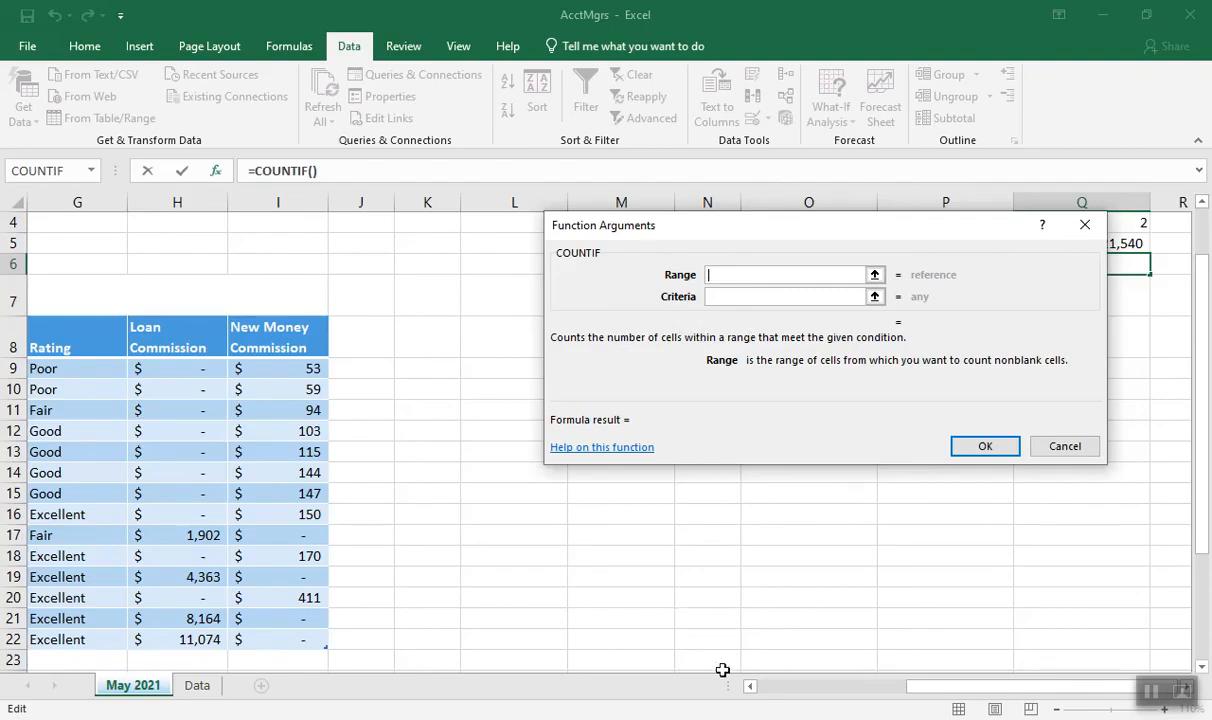
Complete the COUNTIF formula in Q6 with the Managers table's Specialty column as the range and "Loans" in quotation marks as the criteria
click(758, 686)
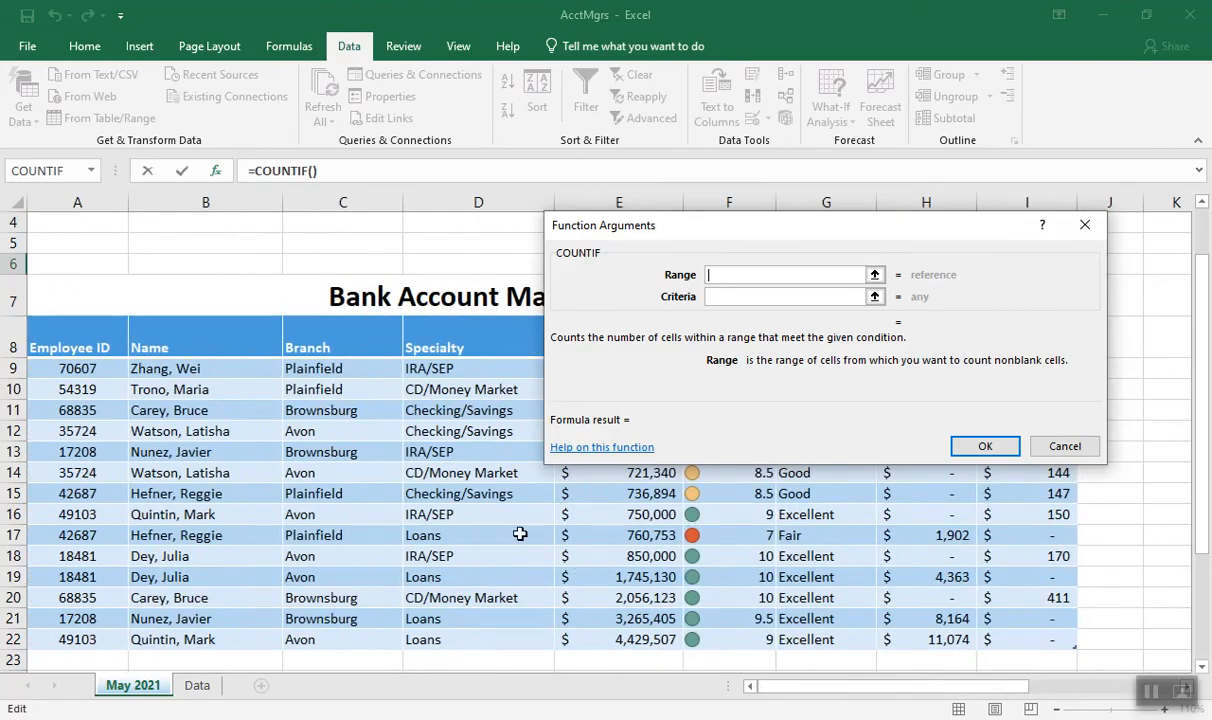
drag(428, 368, 425, 633)
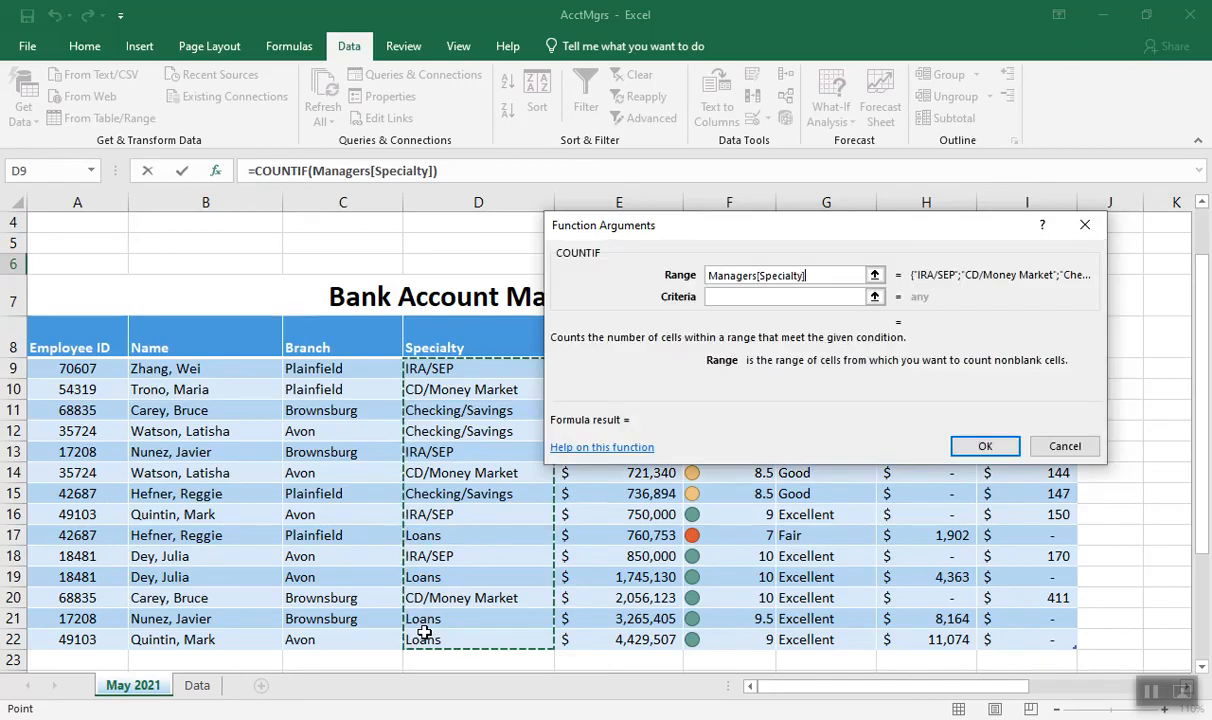
click(712, 298)
text(Loans)
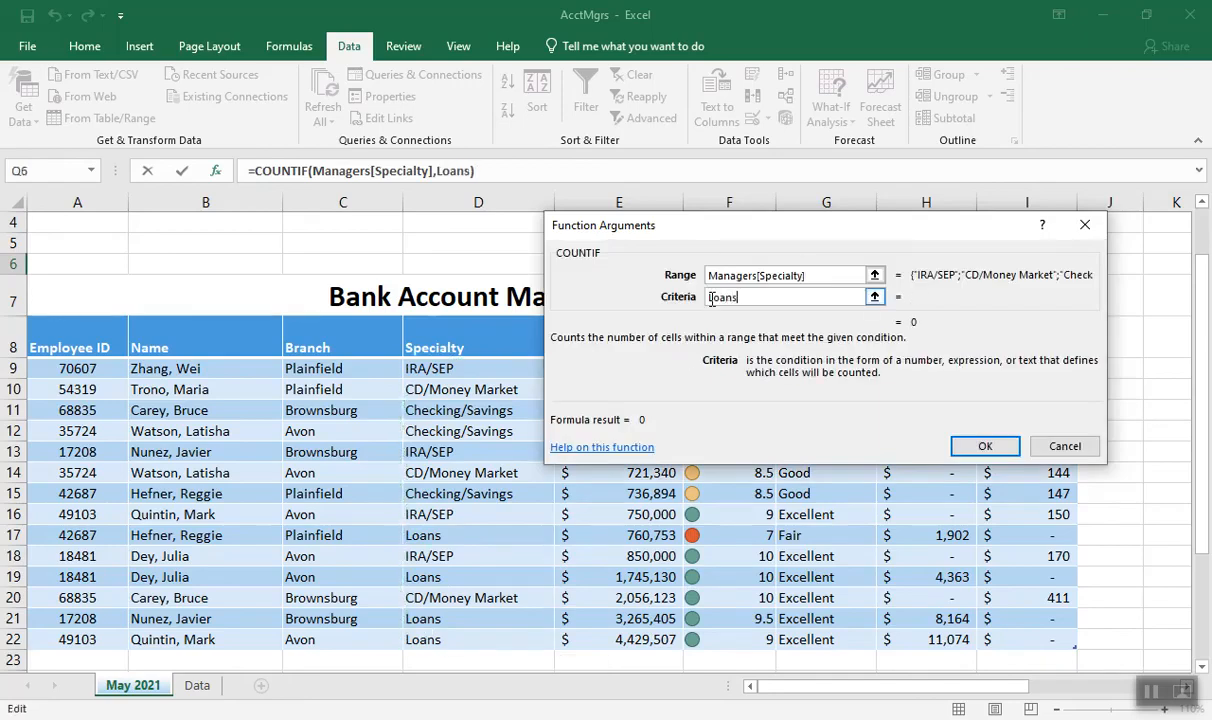
click(710, 301)
text(")
click(742, 297)
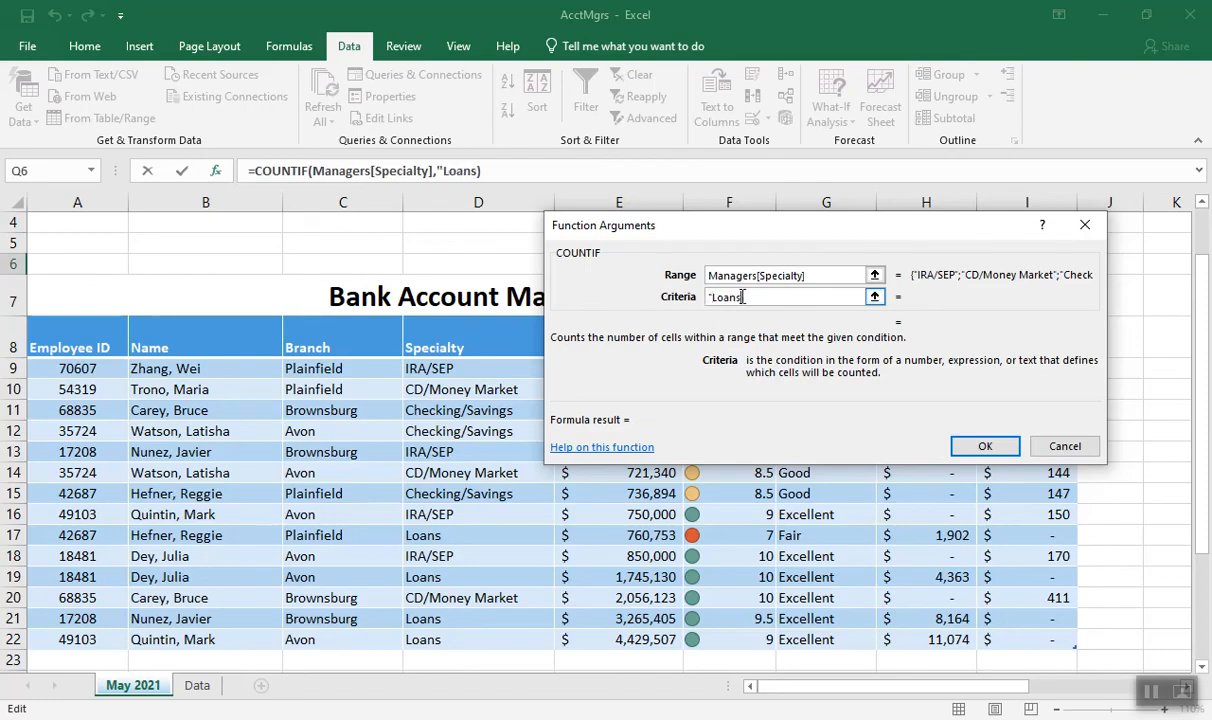
text(")
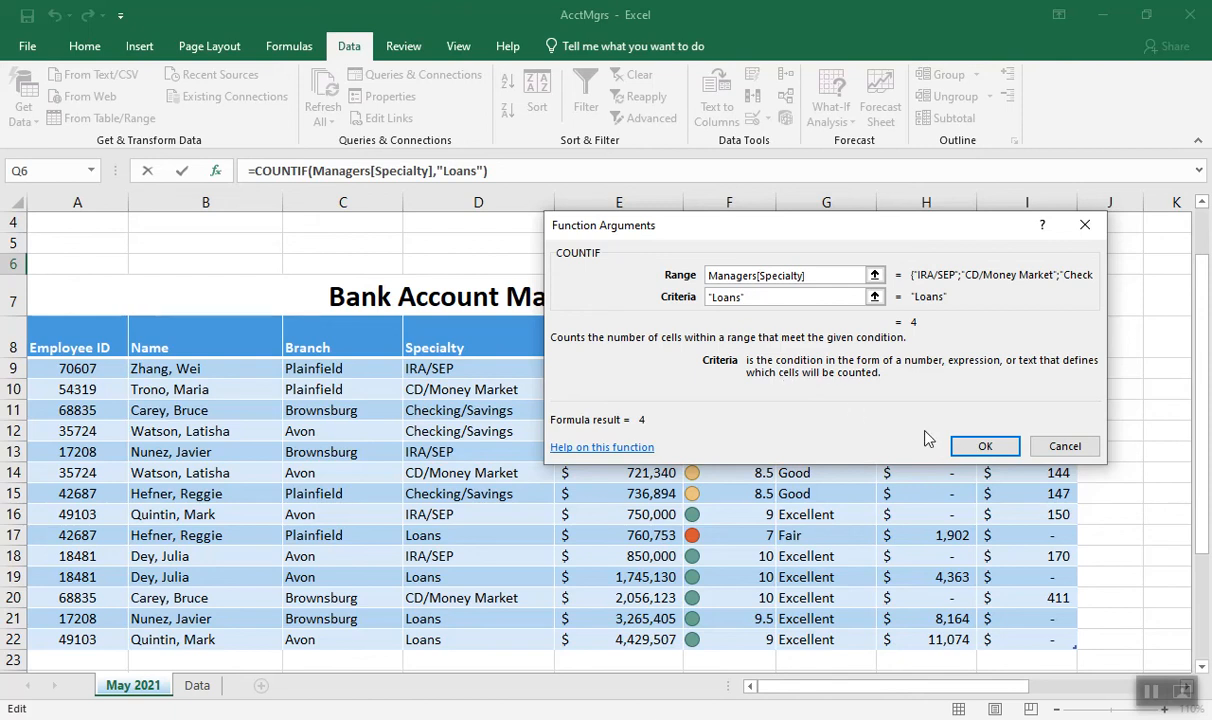
click(962, 446)
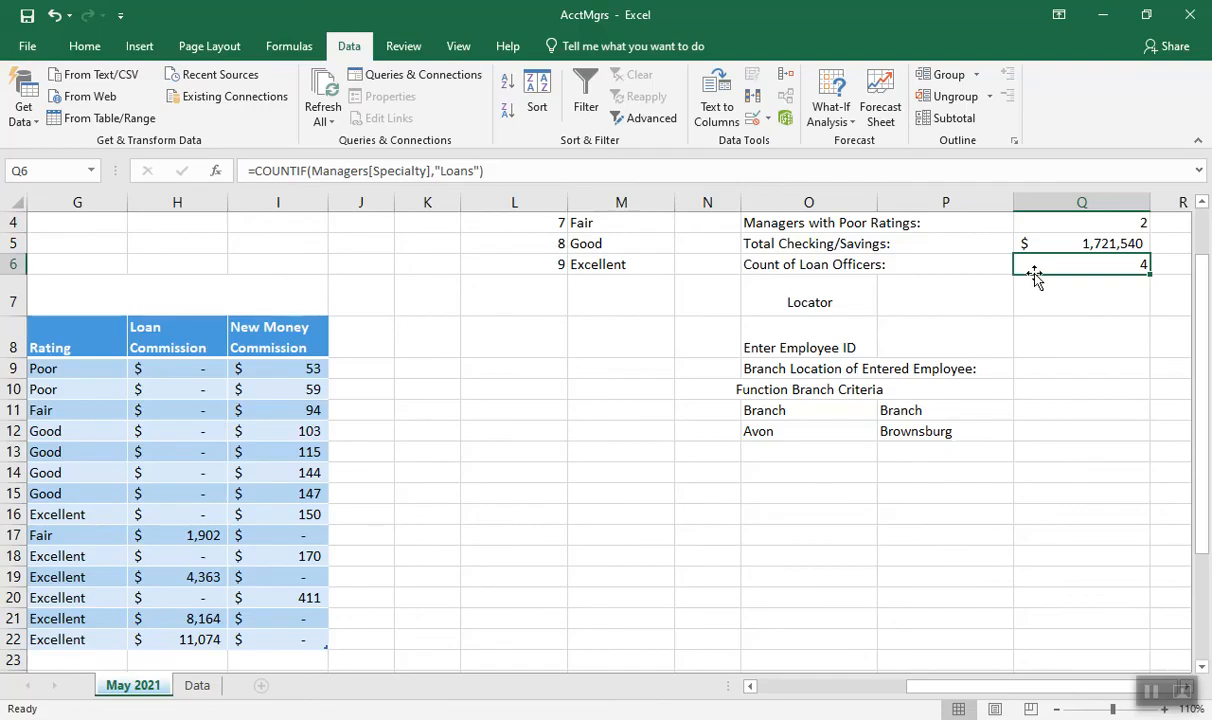
Try the Q5 SUMIF with Account Values as the range, ">500000" as the criteria and an empty sum range, and discard the changes
click(1050, 243)
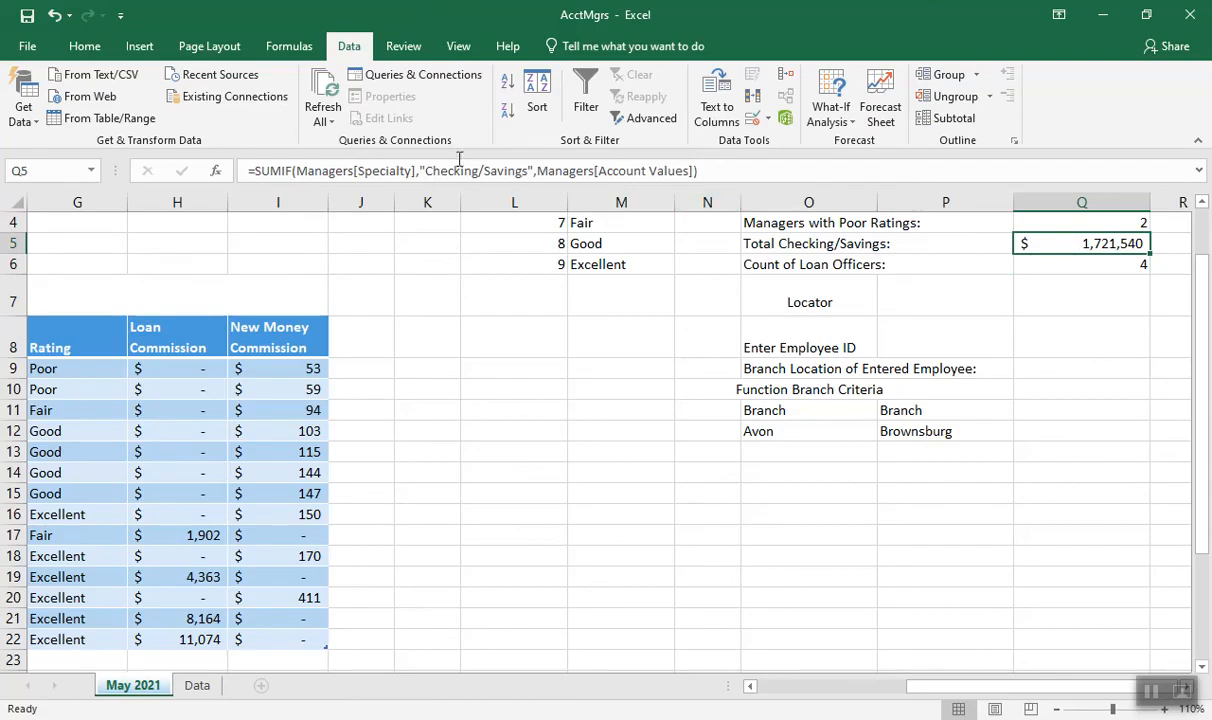
click(215, 171)
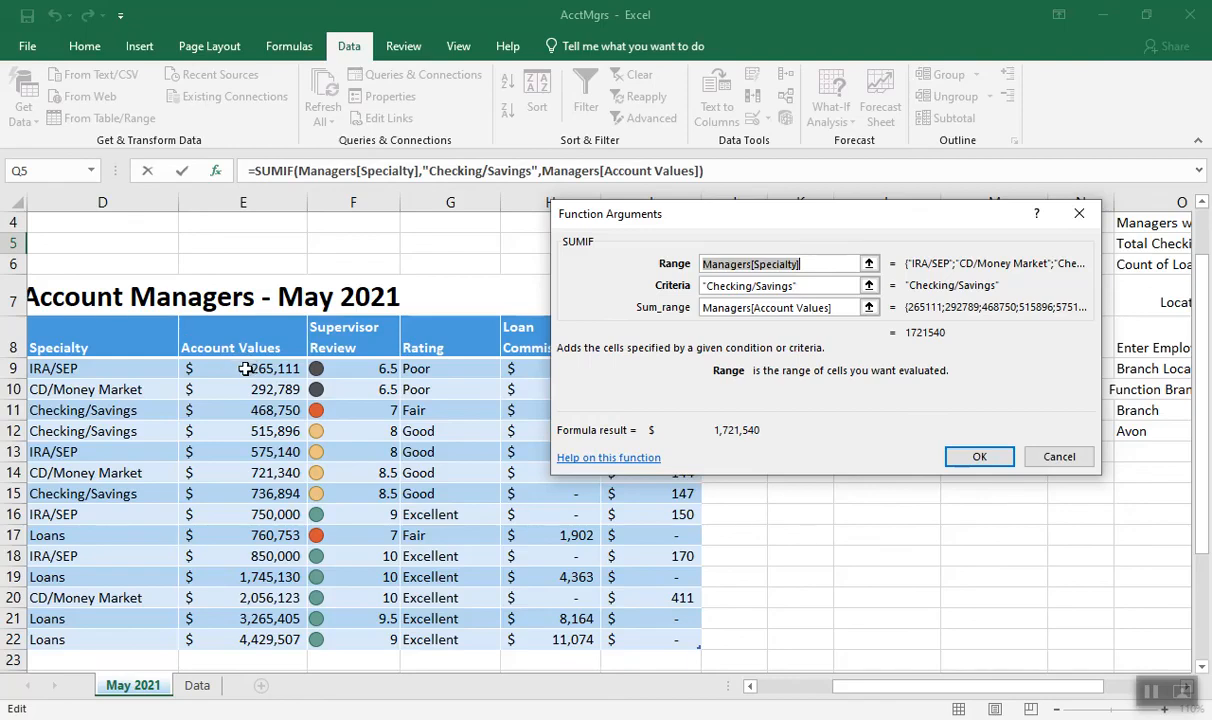
drag(245, 369, 245, 634)
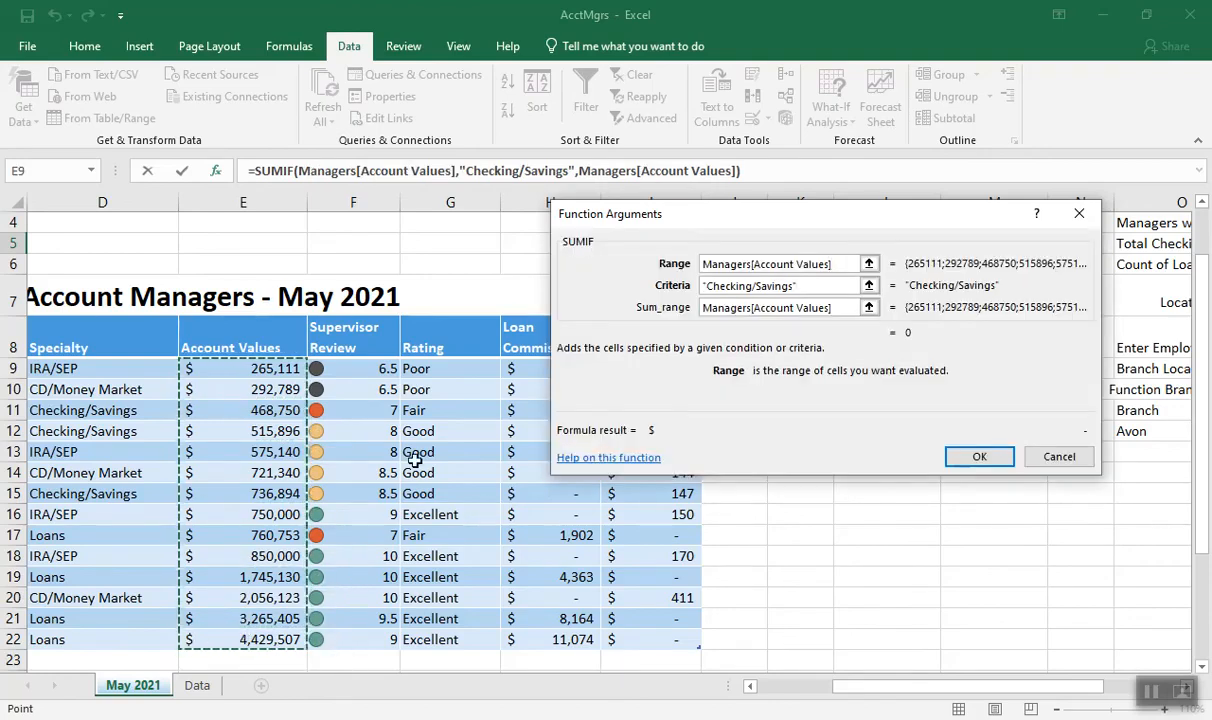
click(803, 287)
click(684, 287)
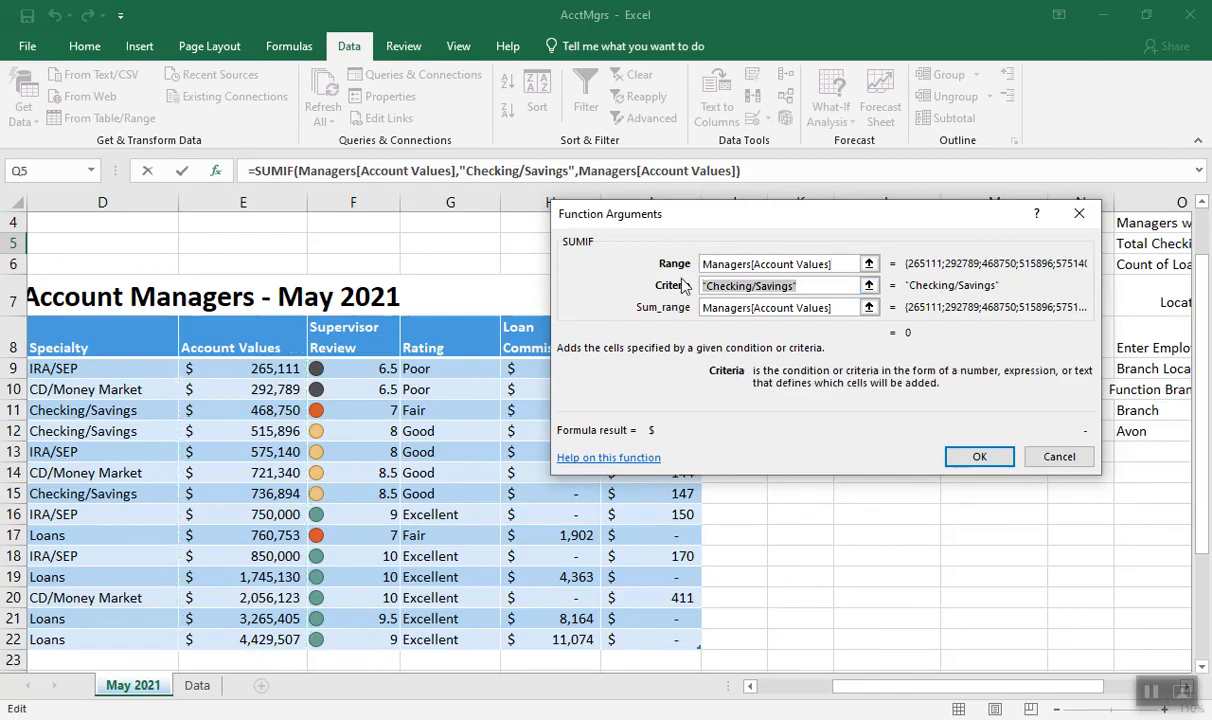
text(>500000)
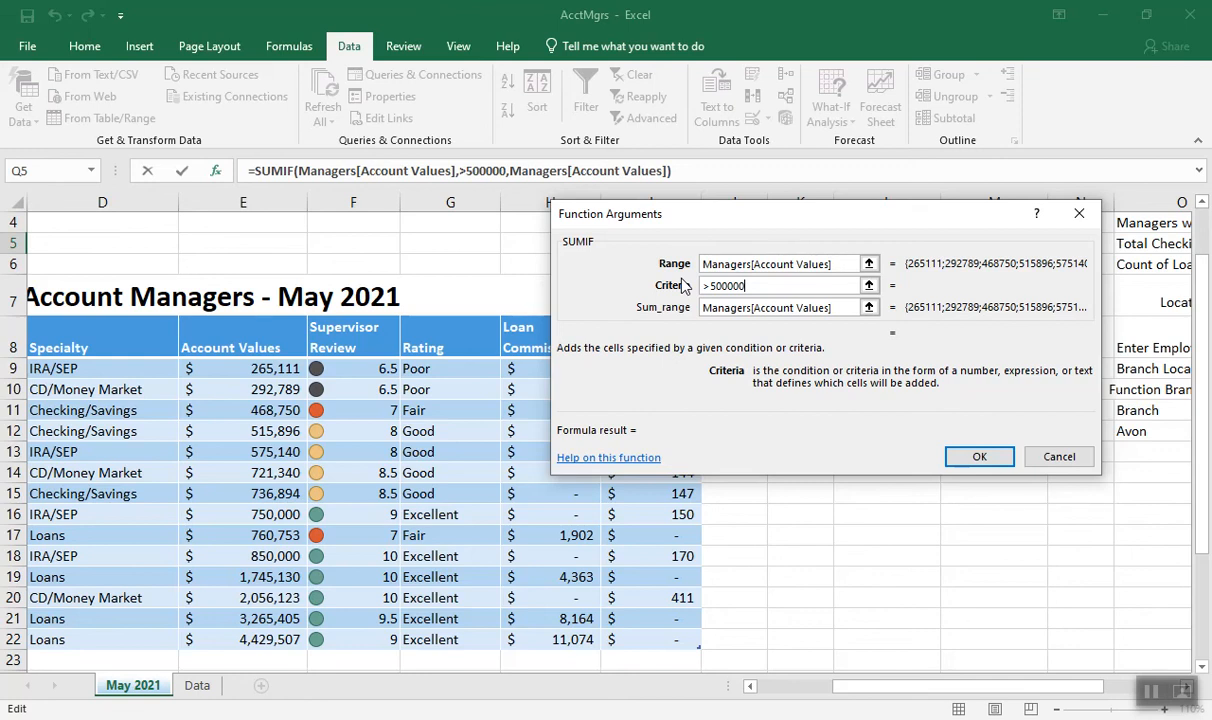
click(797, 308)
drag(838, 308, 700, 308)
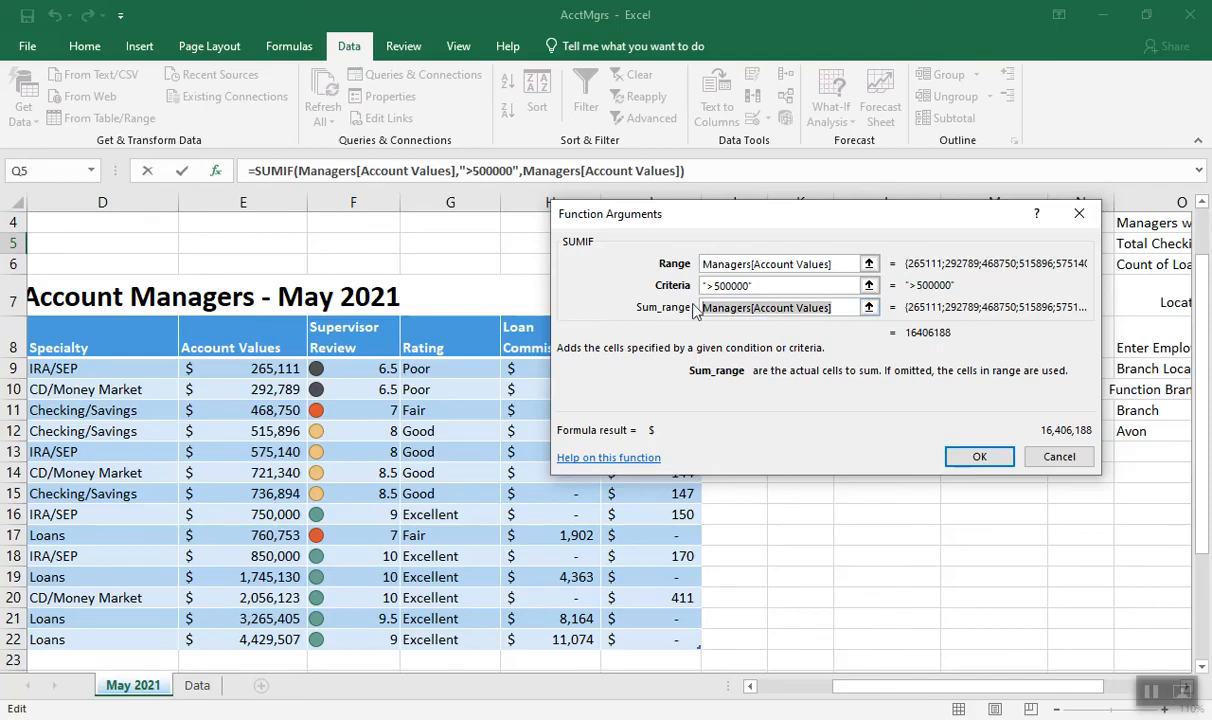
key(BackSpace)
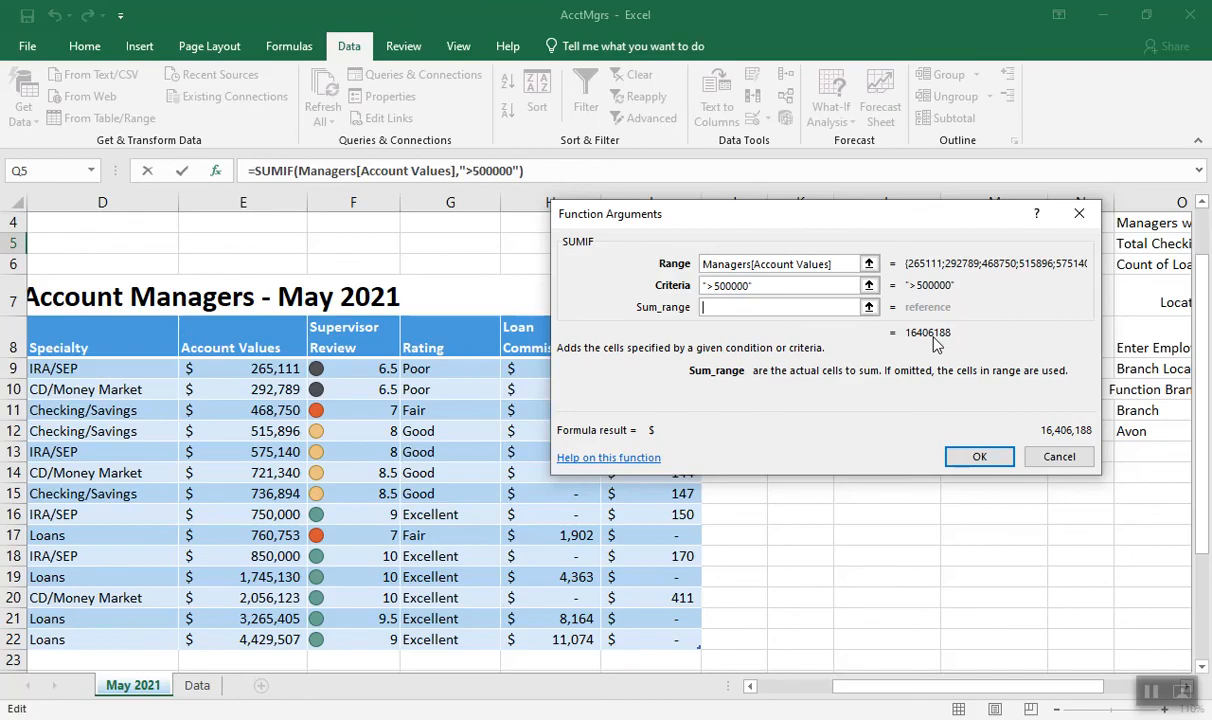
click(1060, 459)
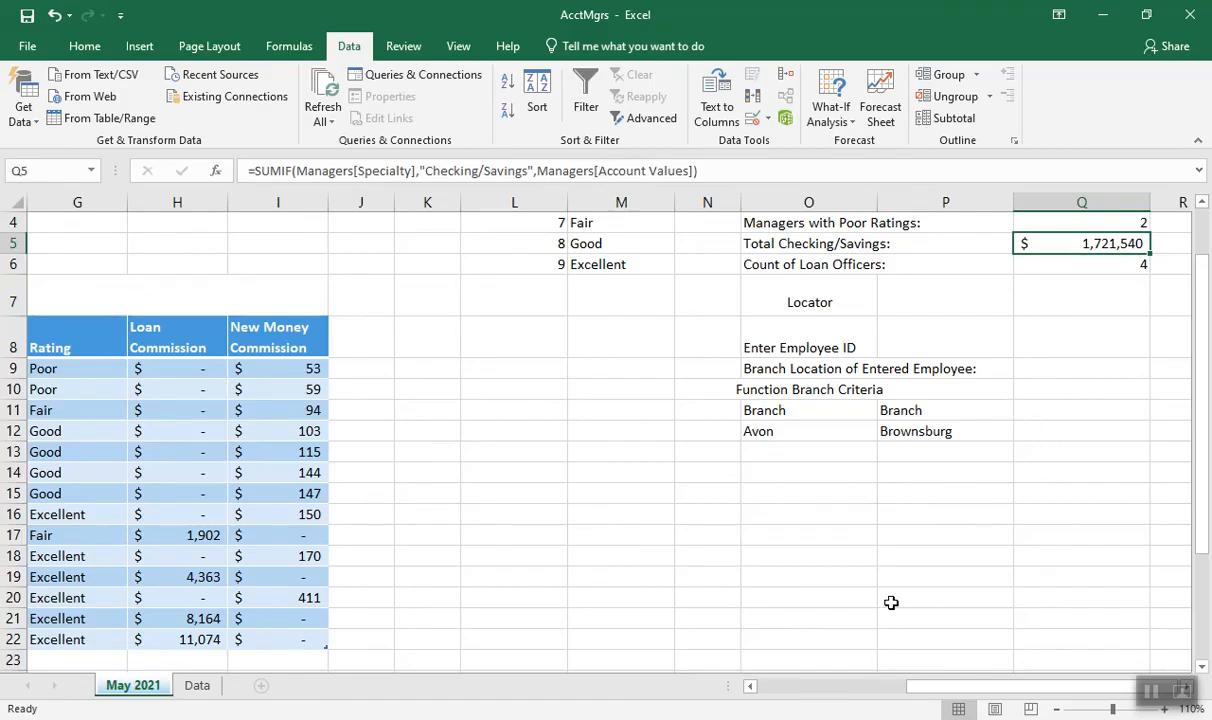
Convert the Managers table, from the Employee ID header through New Money Commission in row 22, to a normal range
click(803, 688)
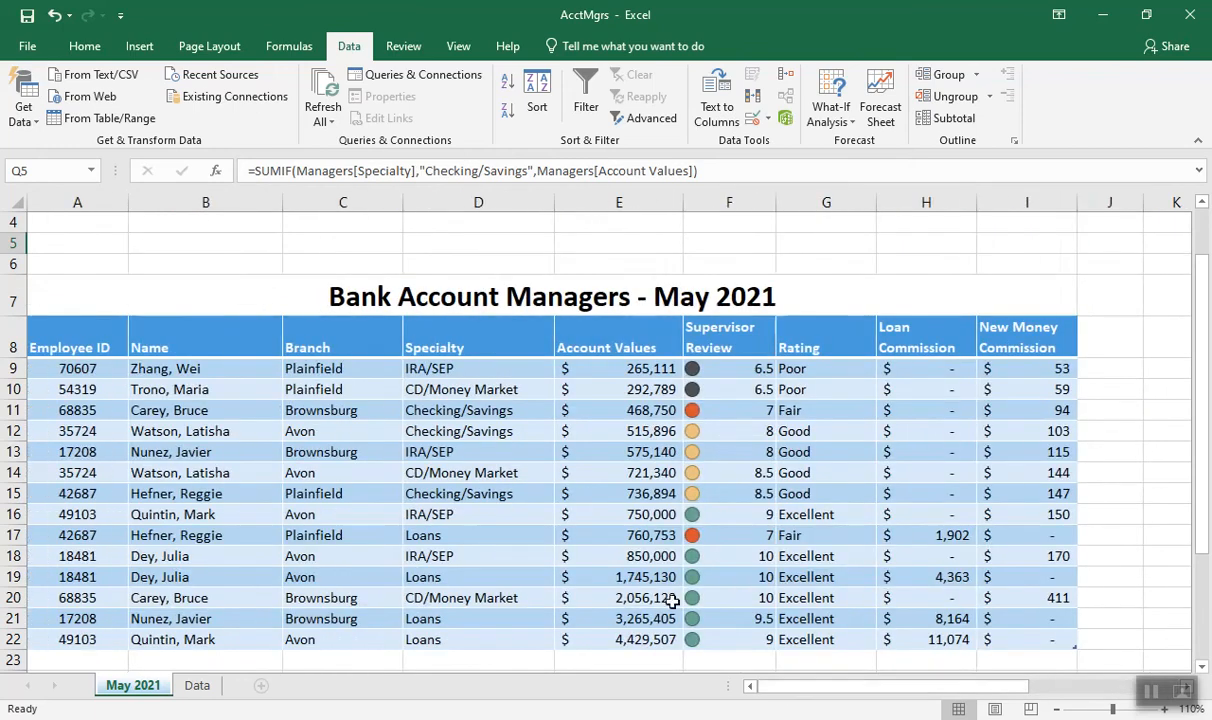
click(88, 340)
drag(224, 381, 1036, 633)
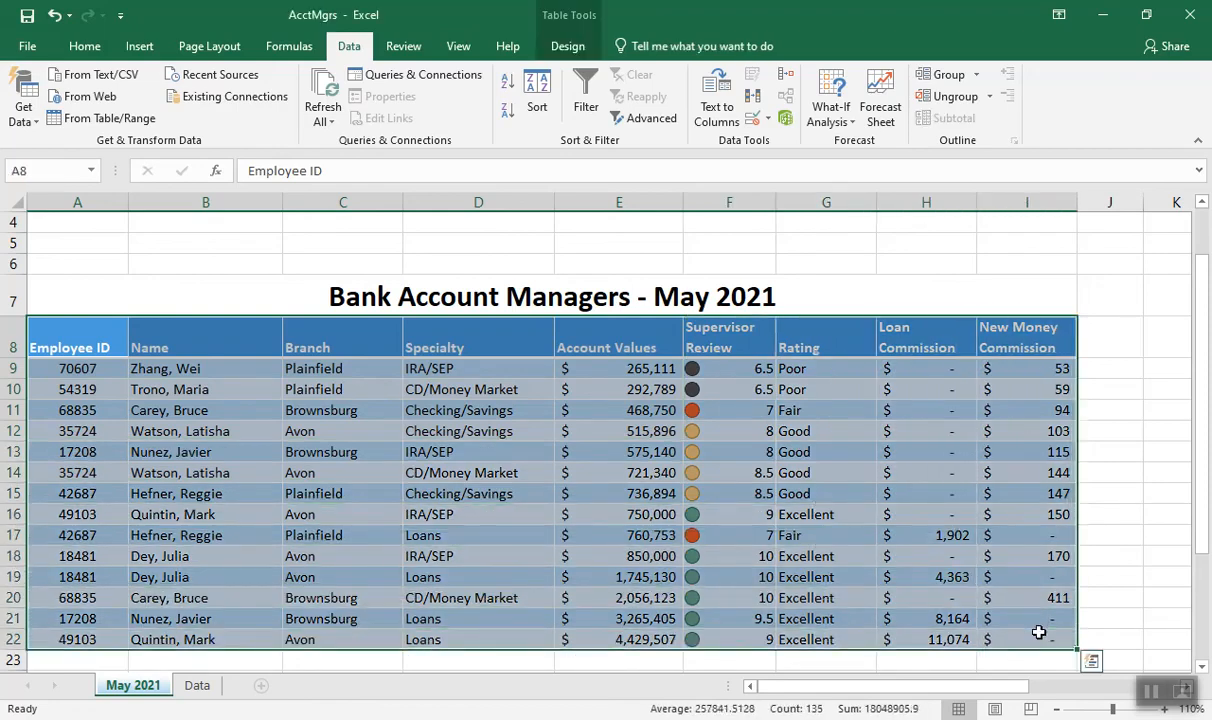
click(567, 47)
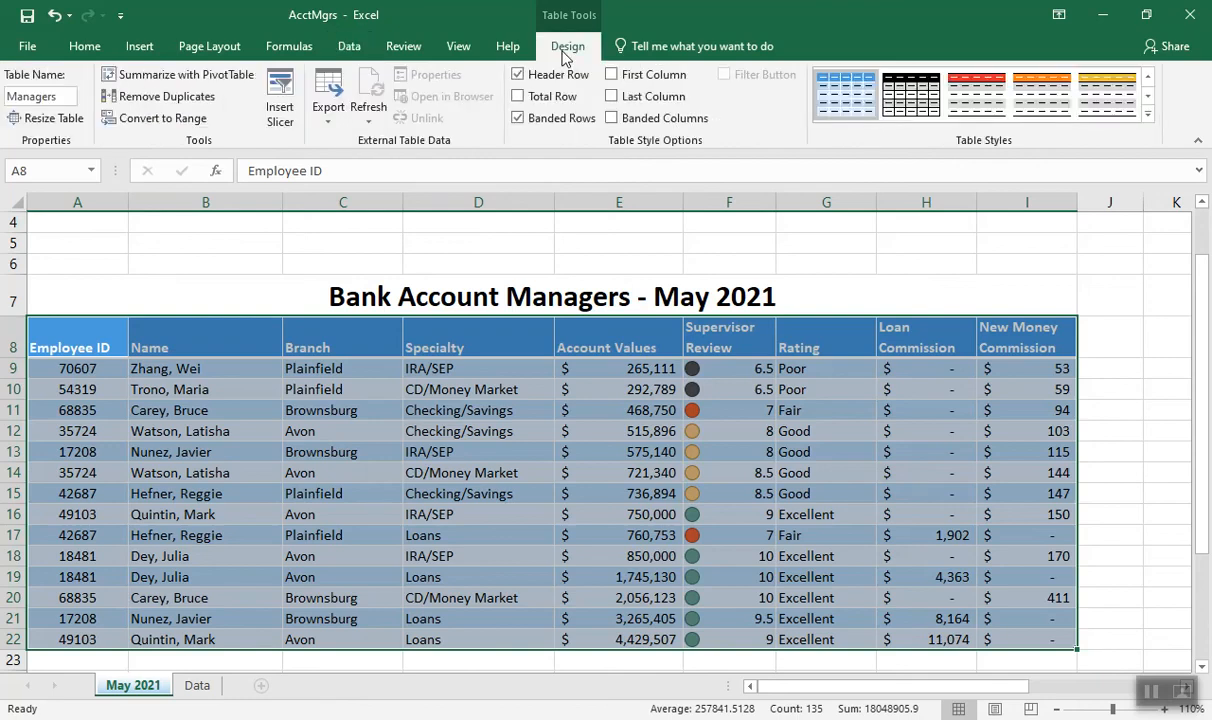
click(163, 119)
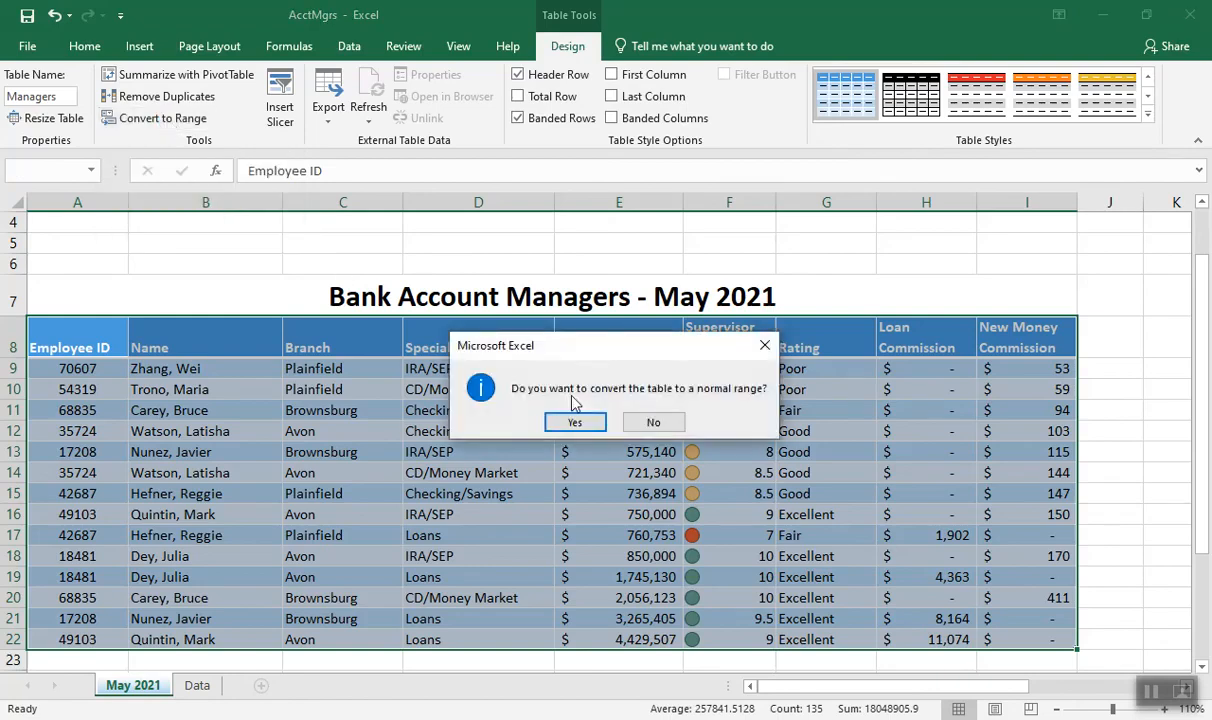
click(574, 424)
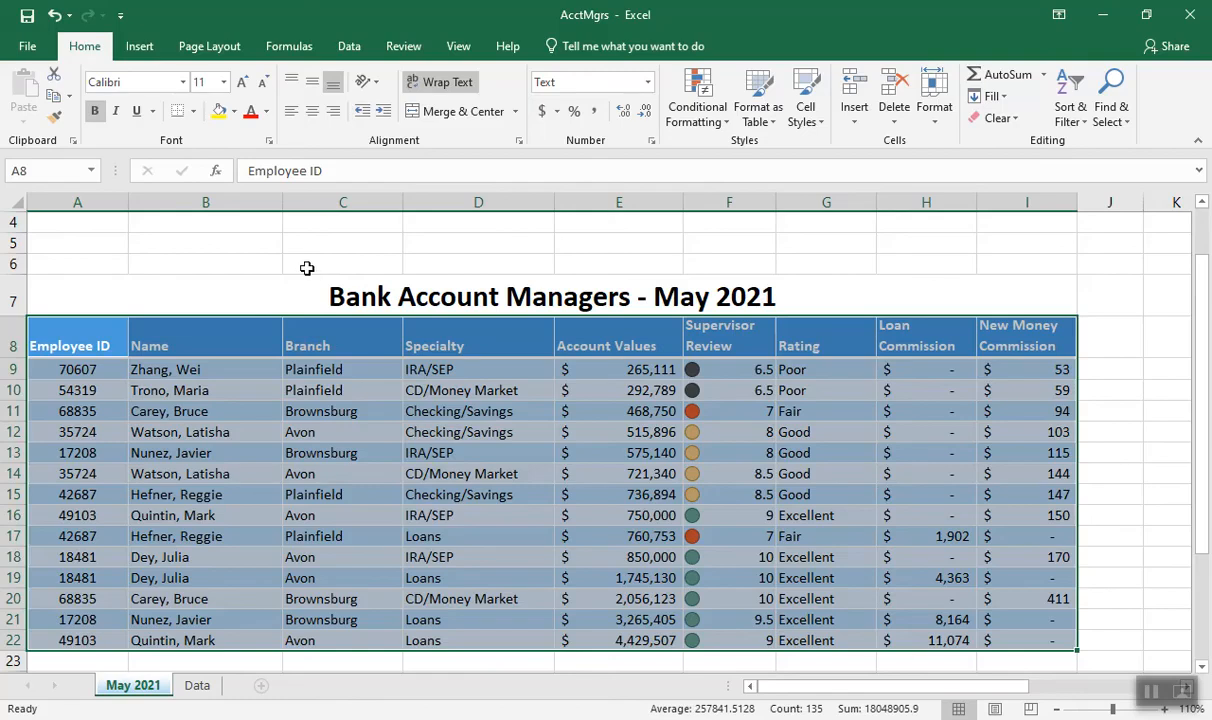
Sort the Bank Account Managers data by Branch on cell values from A to Z
click(349, 46)
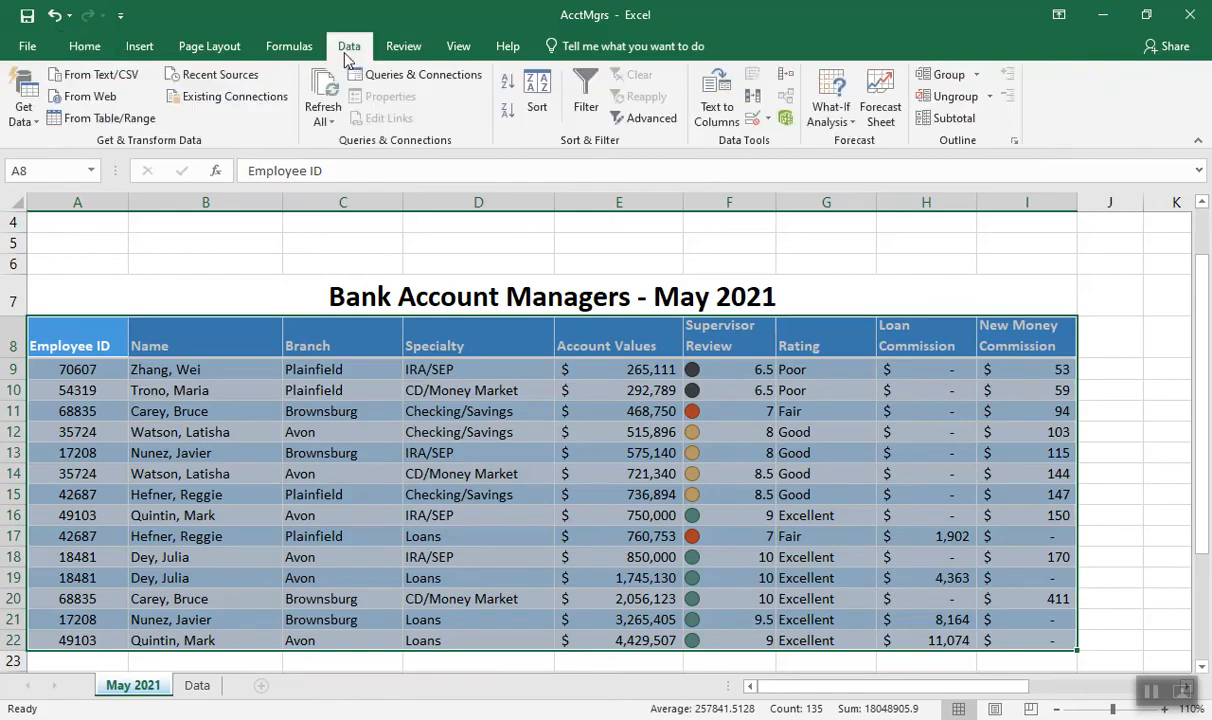
click(533, 93)
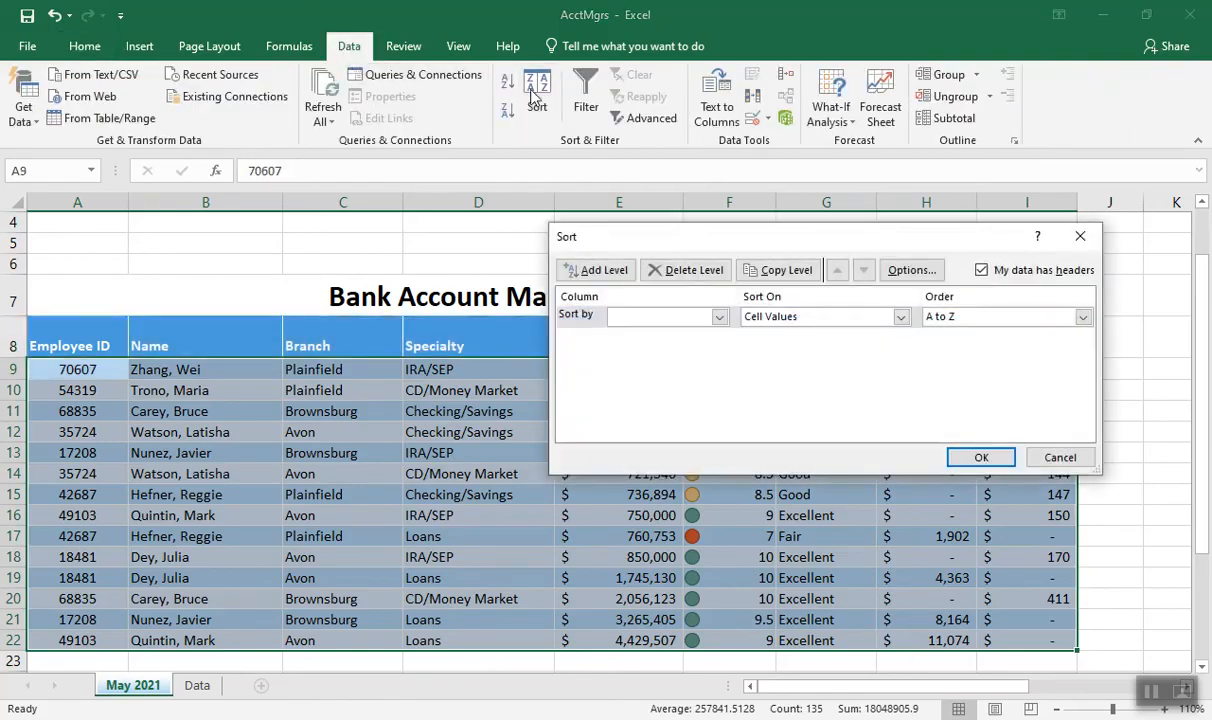
click(719, 317)
click(692, 359)
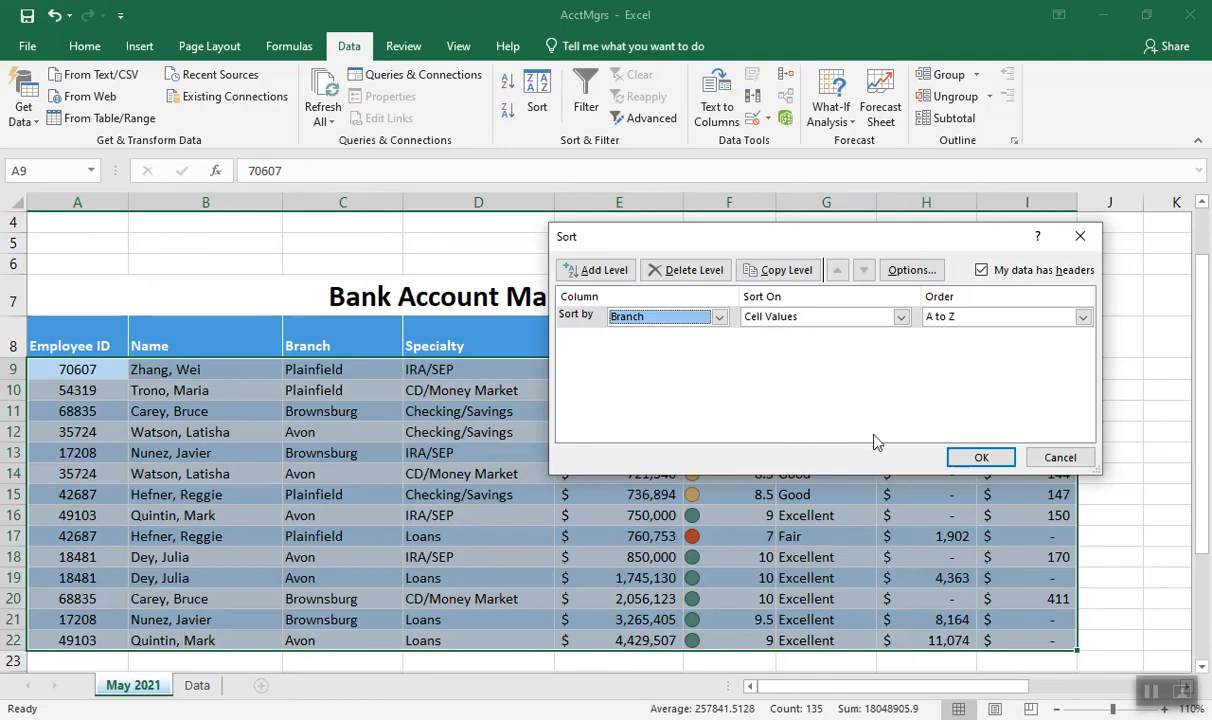
click(979, 459)
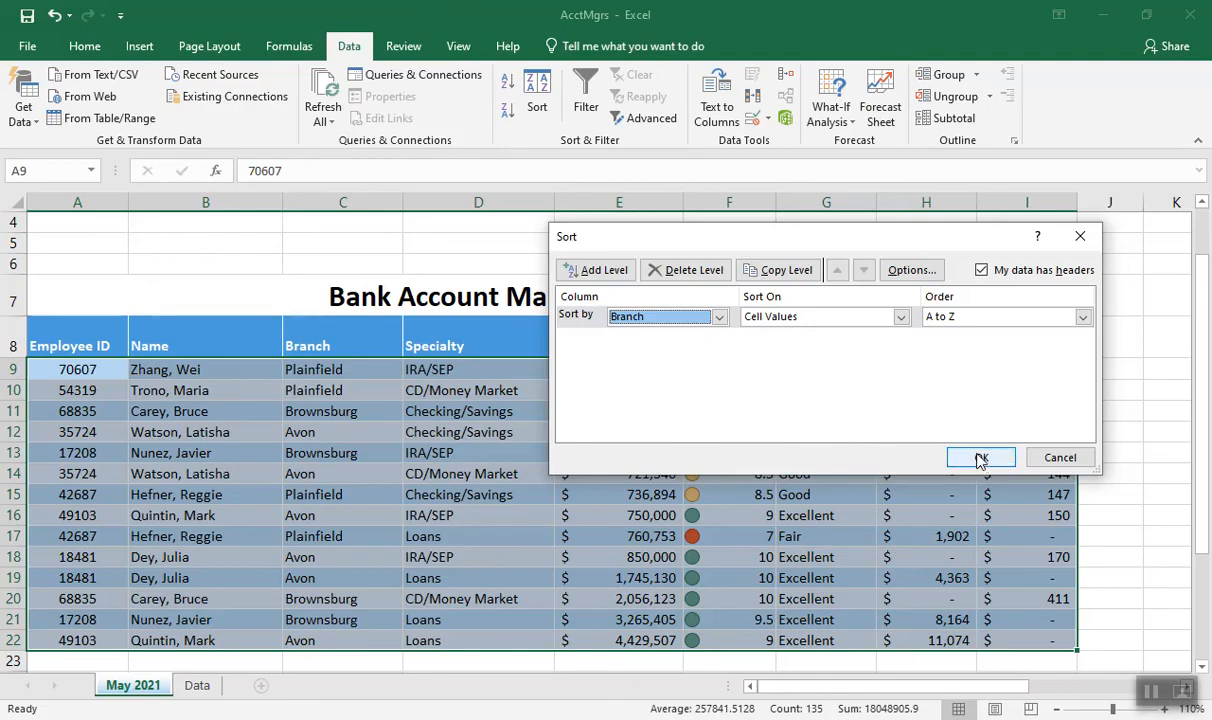
click(980, 458)
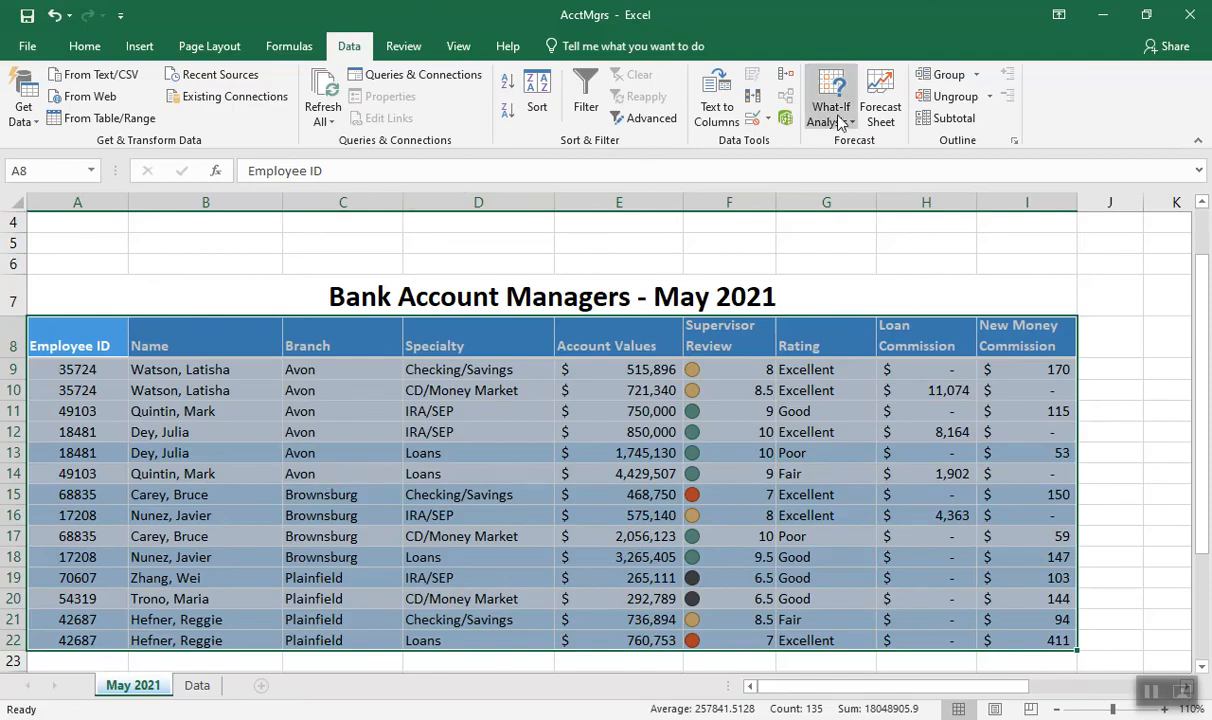
Add Sum subtotals of Account Values at each change in Branch, leaving New Money Commission out of the subtotals
click(960, 121)
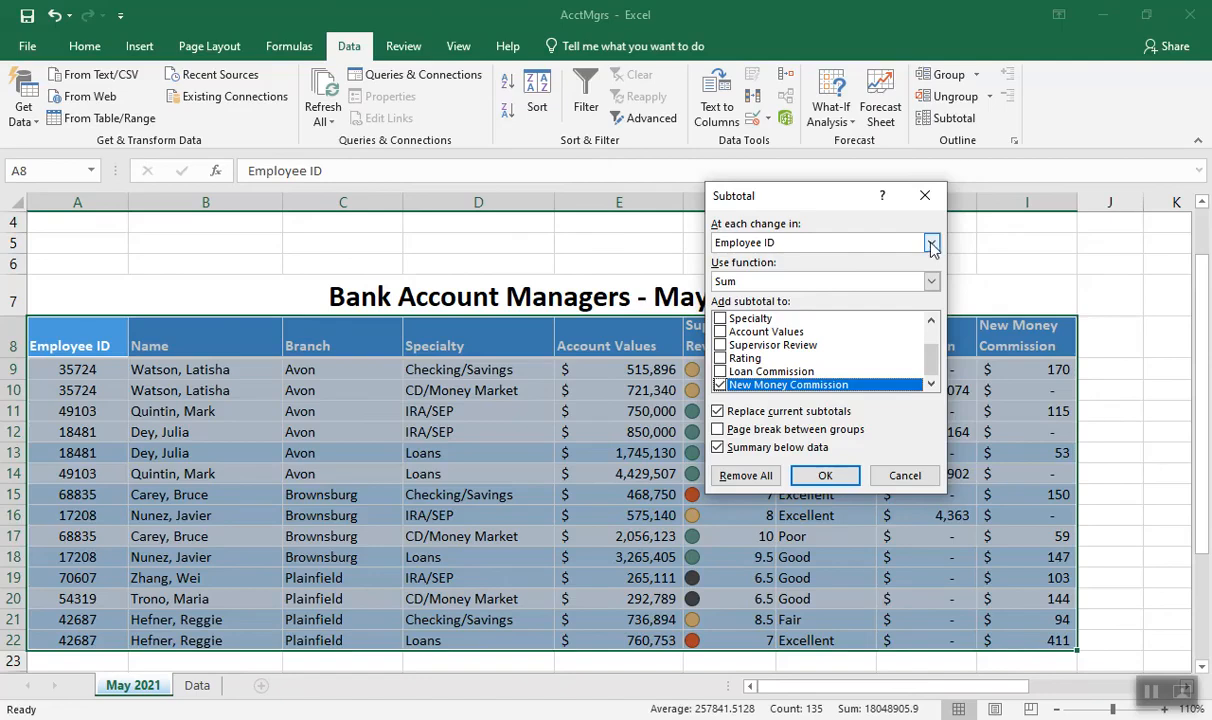
click(931, 245)
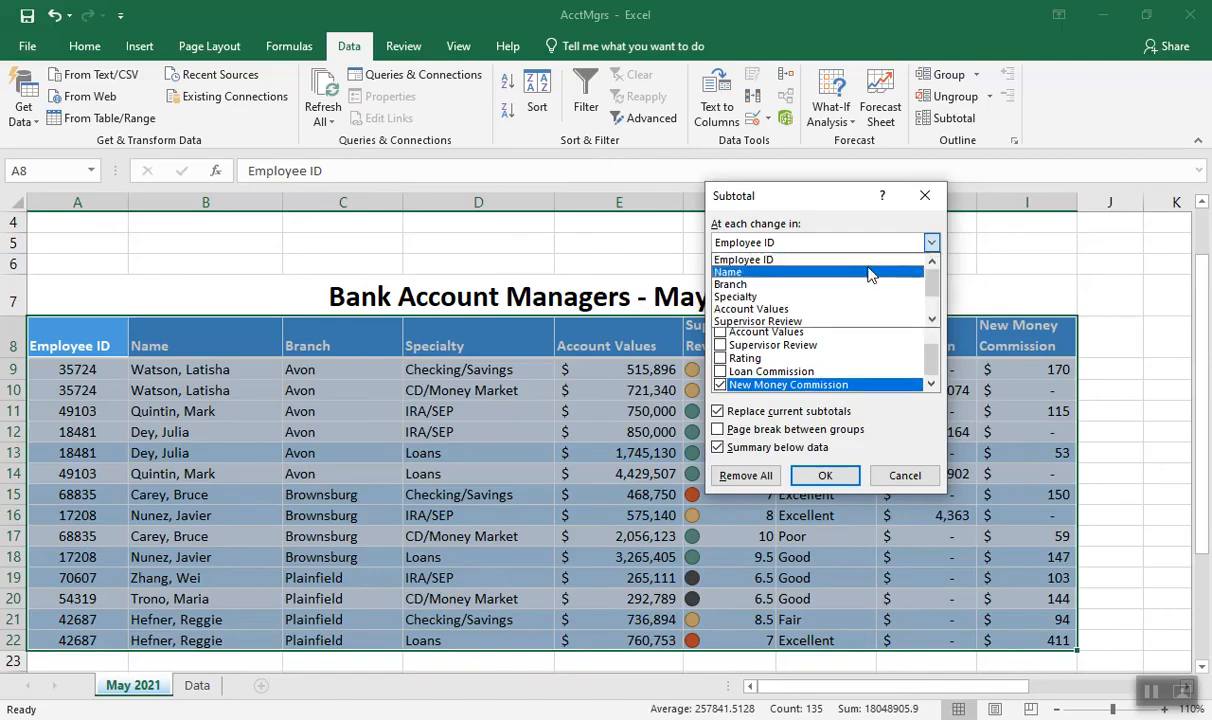
click(843, 287)
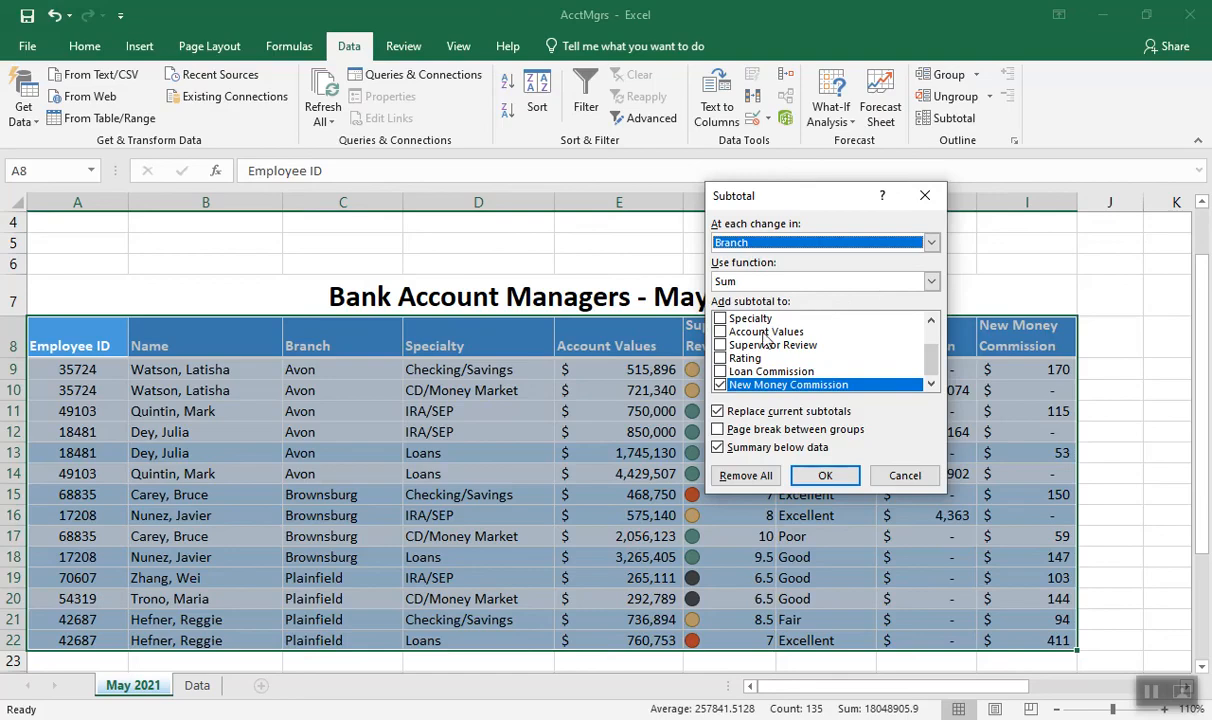
click(720, 332)
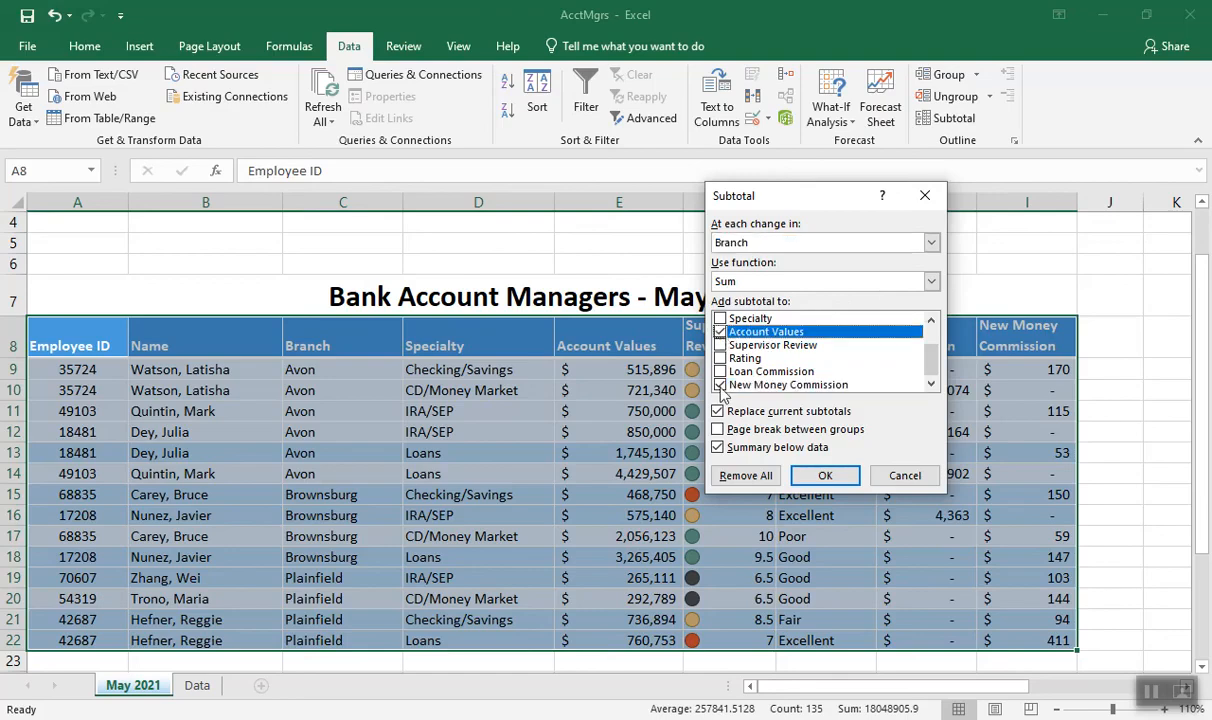
click(719, 384)
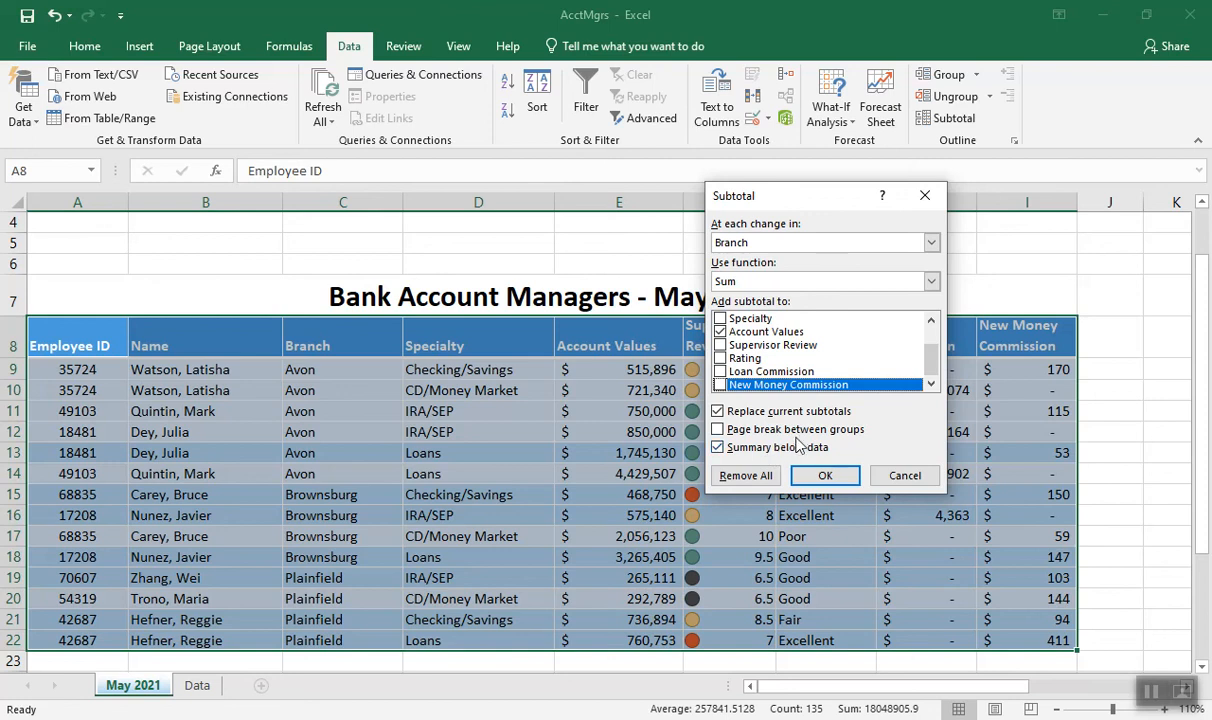
click(816, 474)
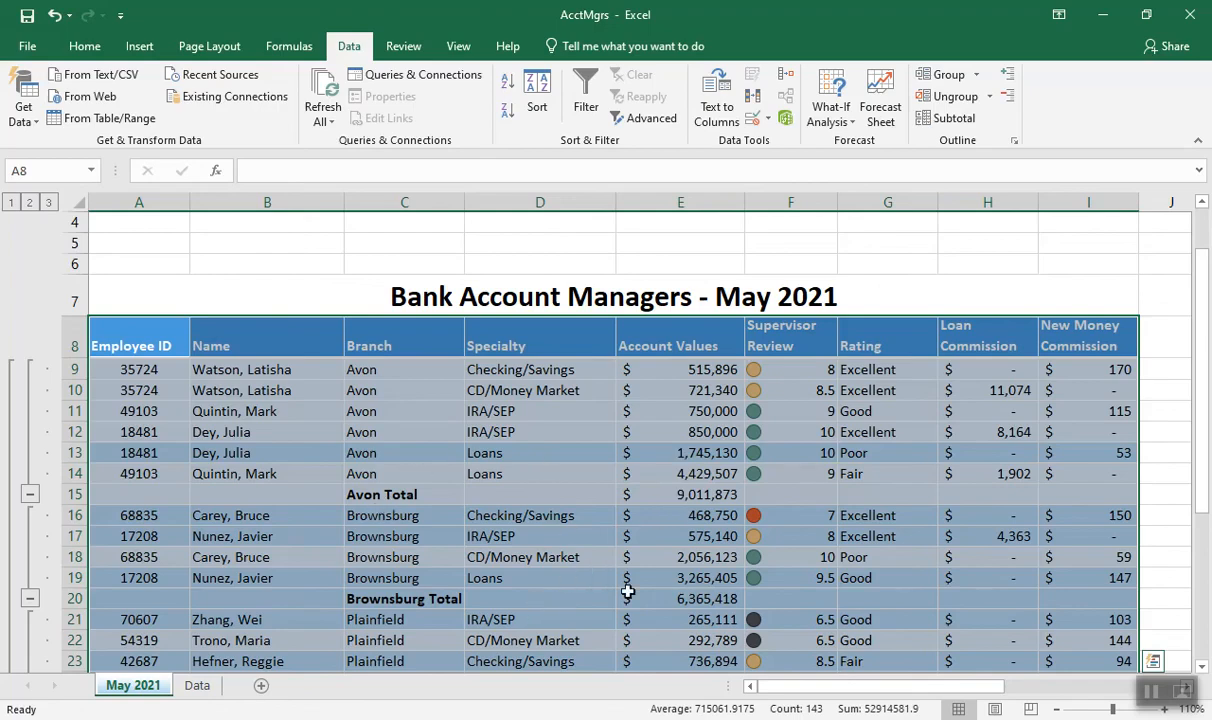
Collapse the Avon, Brownsburg and Plainfield detail groups, and then the whole outline down to the Grand Total row
scroll(1145, 420, down, 2)
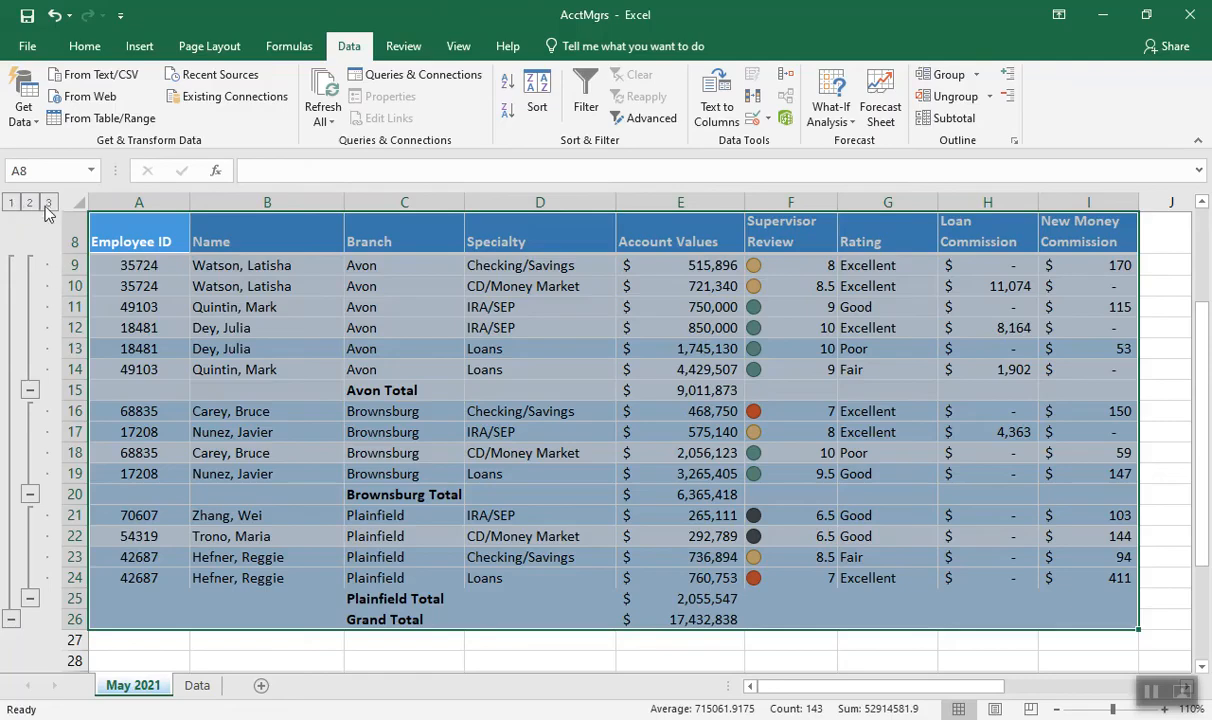
click(30, 389)
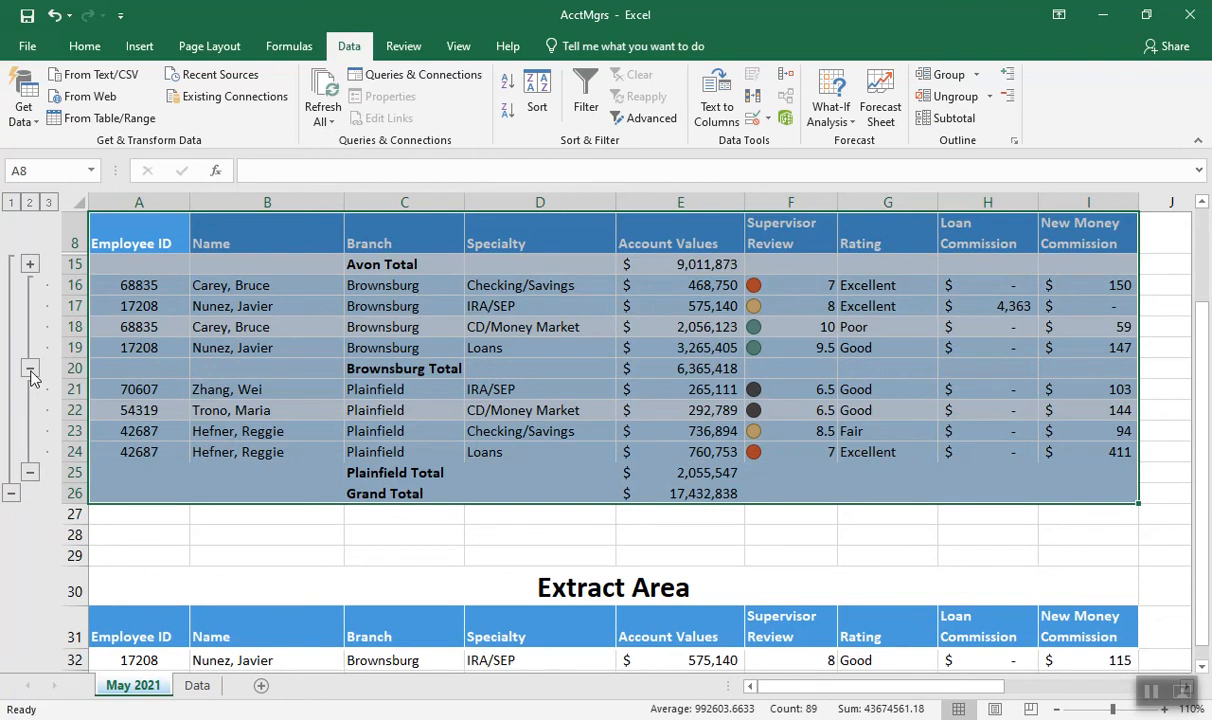
click(30, 369)
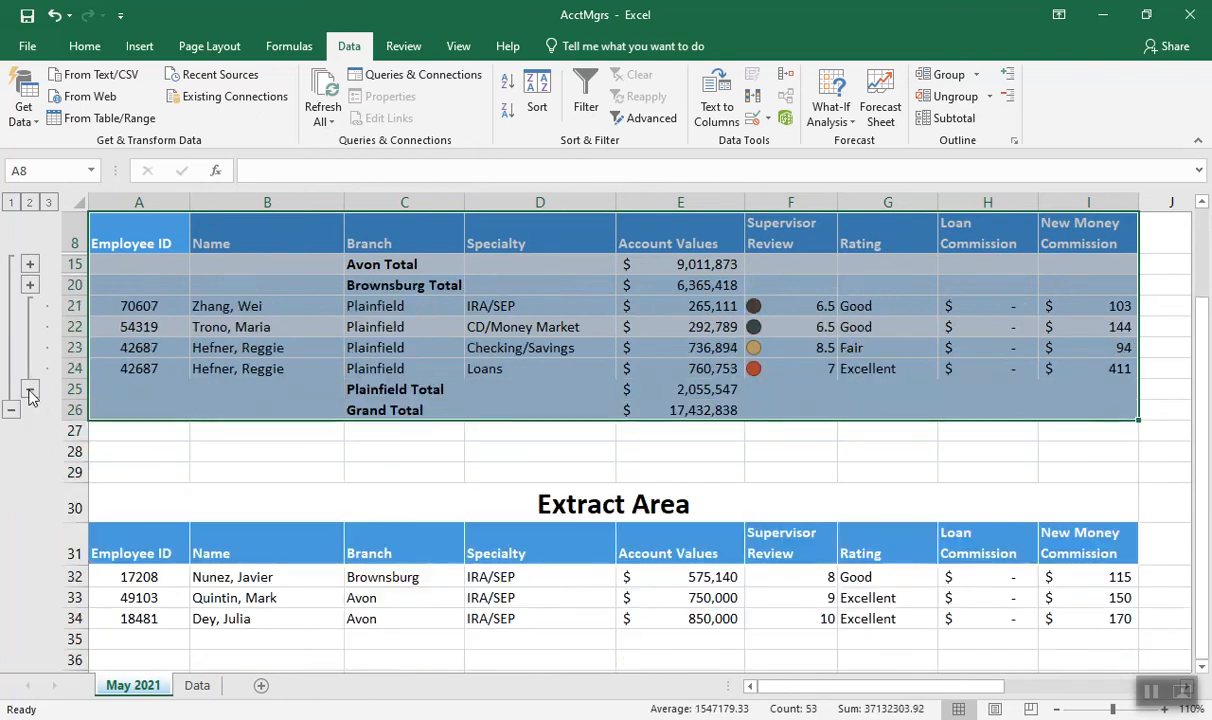
click(30, 390)
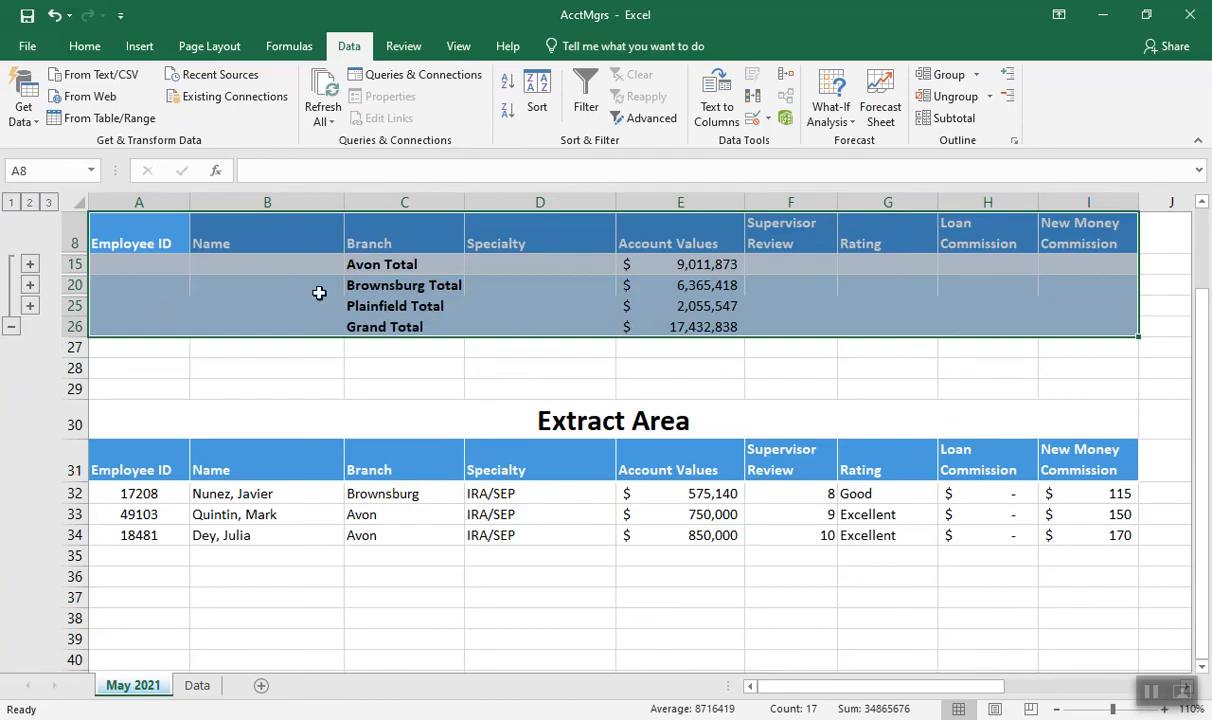
click(11, 329)
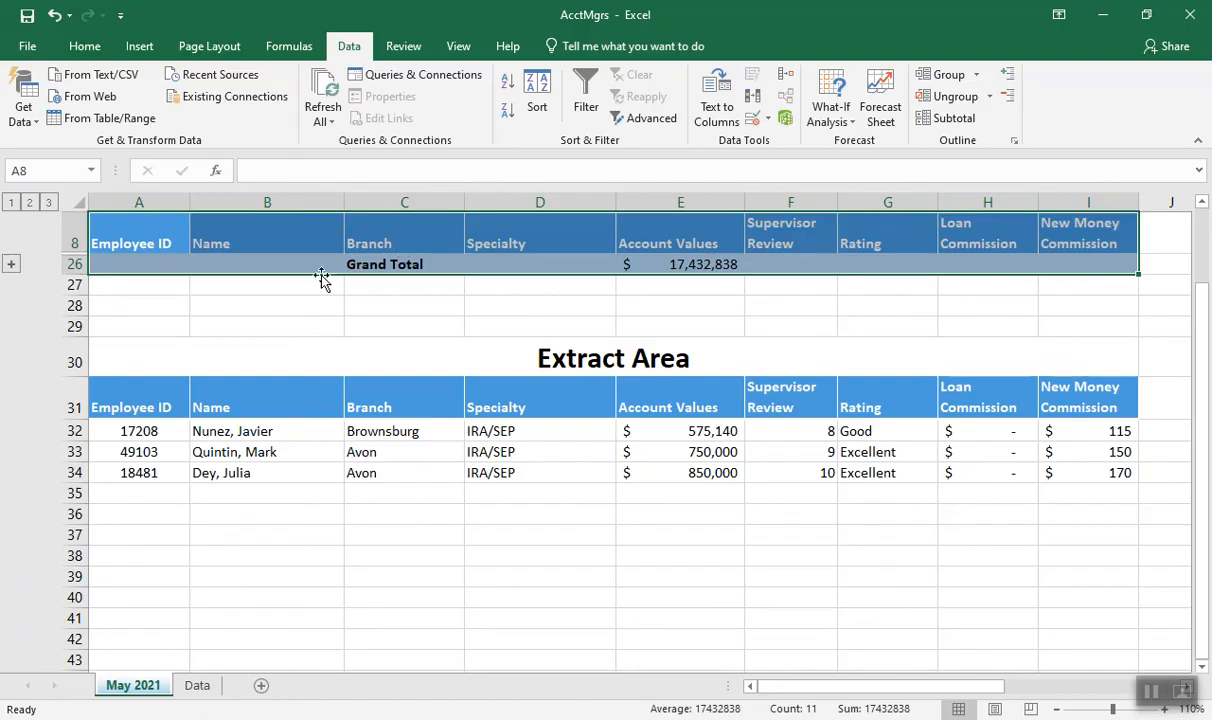
Expand the Grand Total group and the Avon, Brownsburg and Plainfield groups to show all detail rows
click(11, 264)
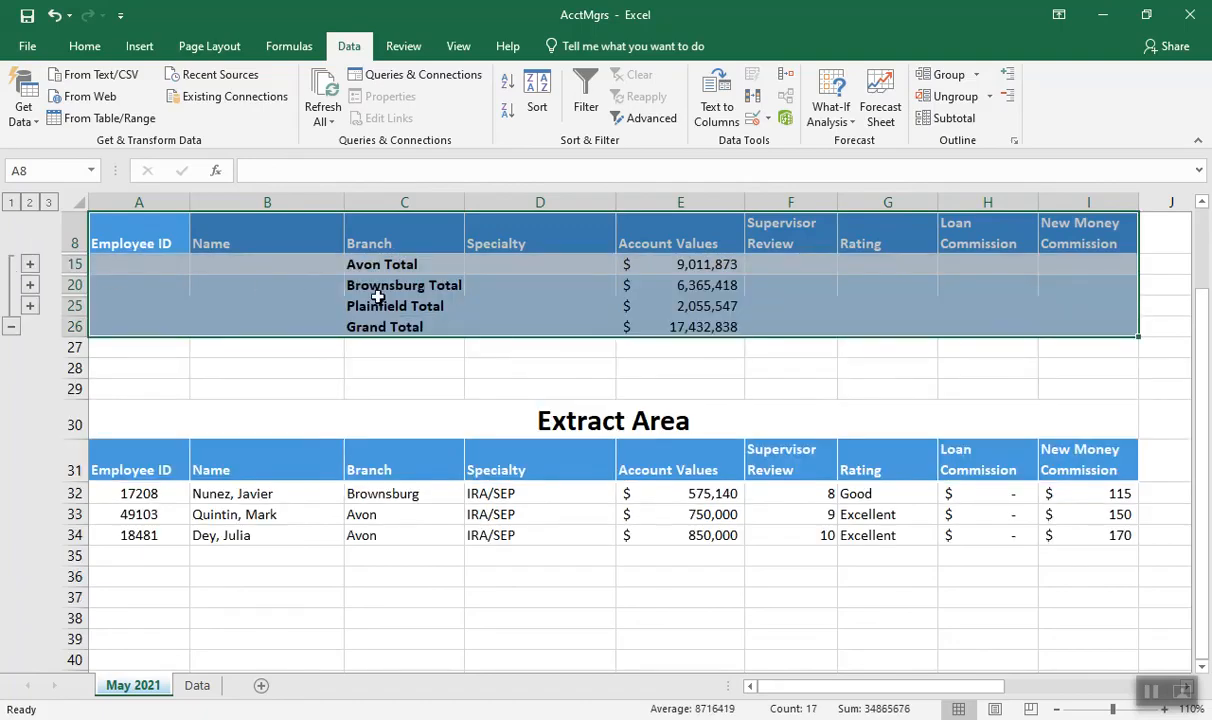
click(30, 263)
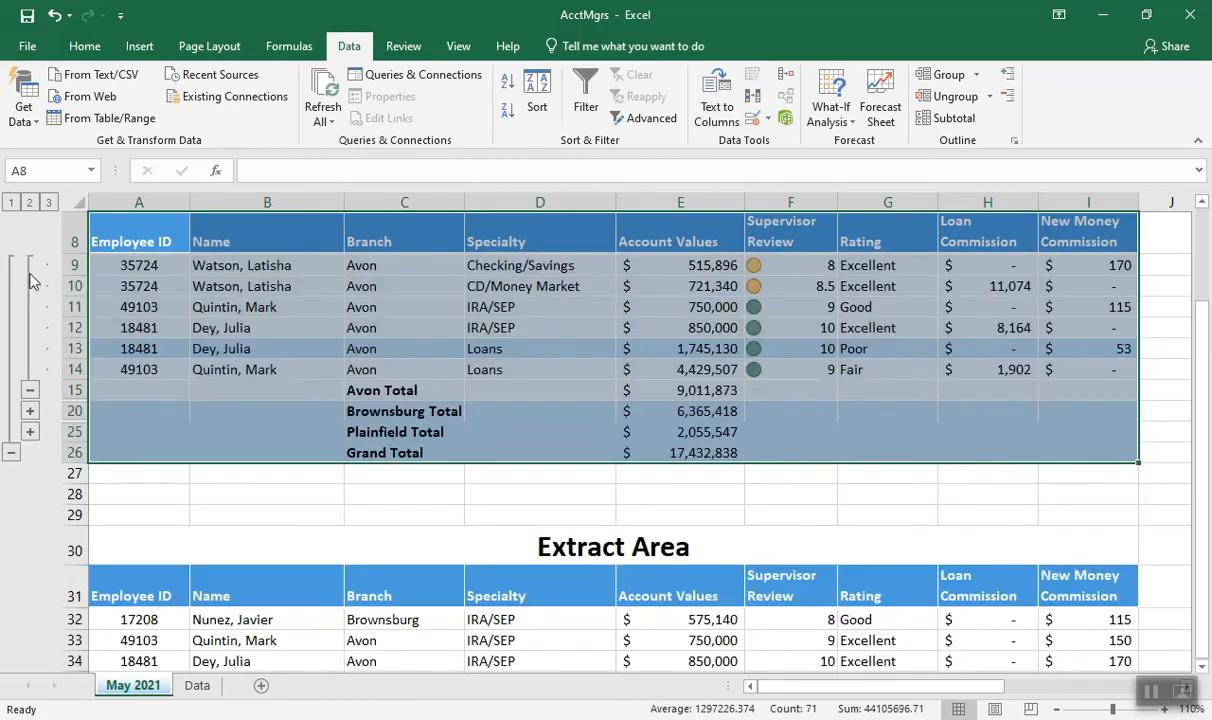
click(30, 411)
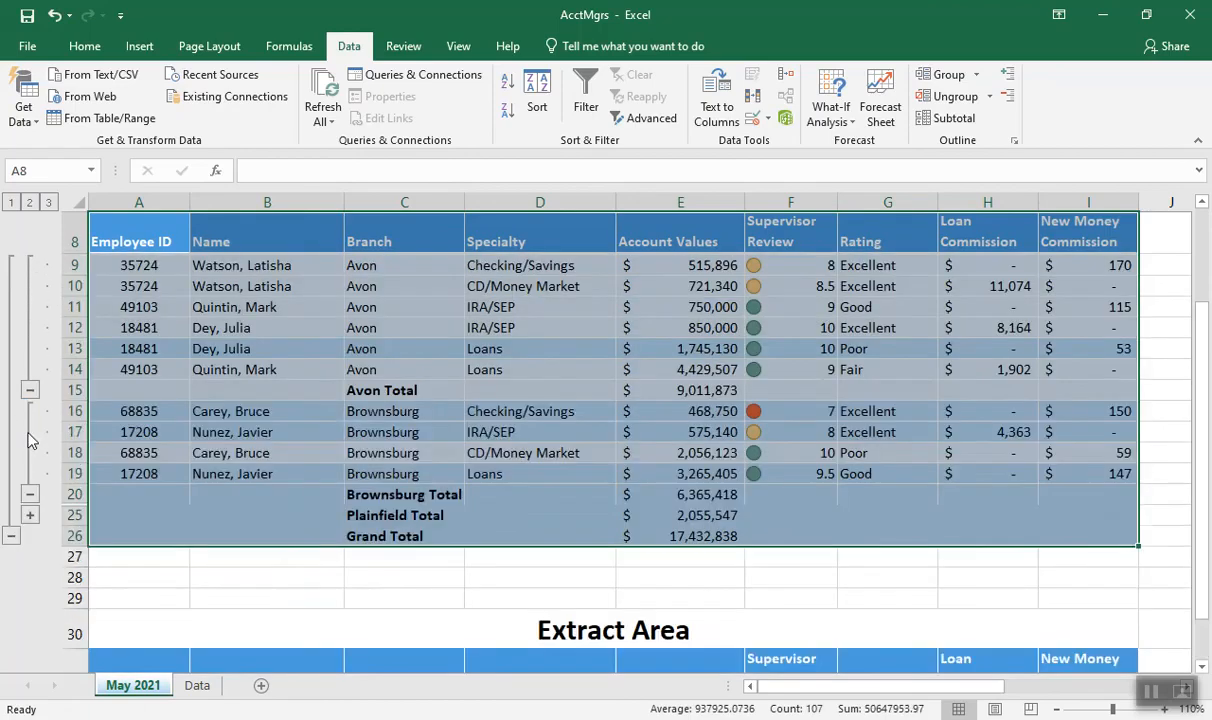
click(30, 515)
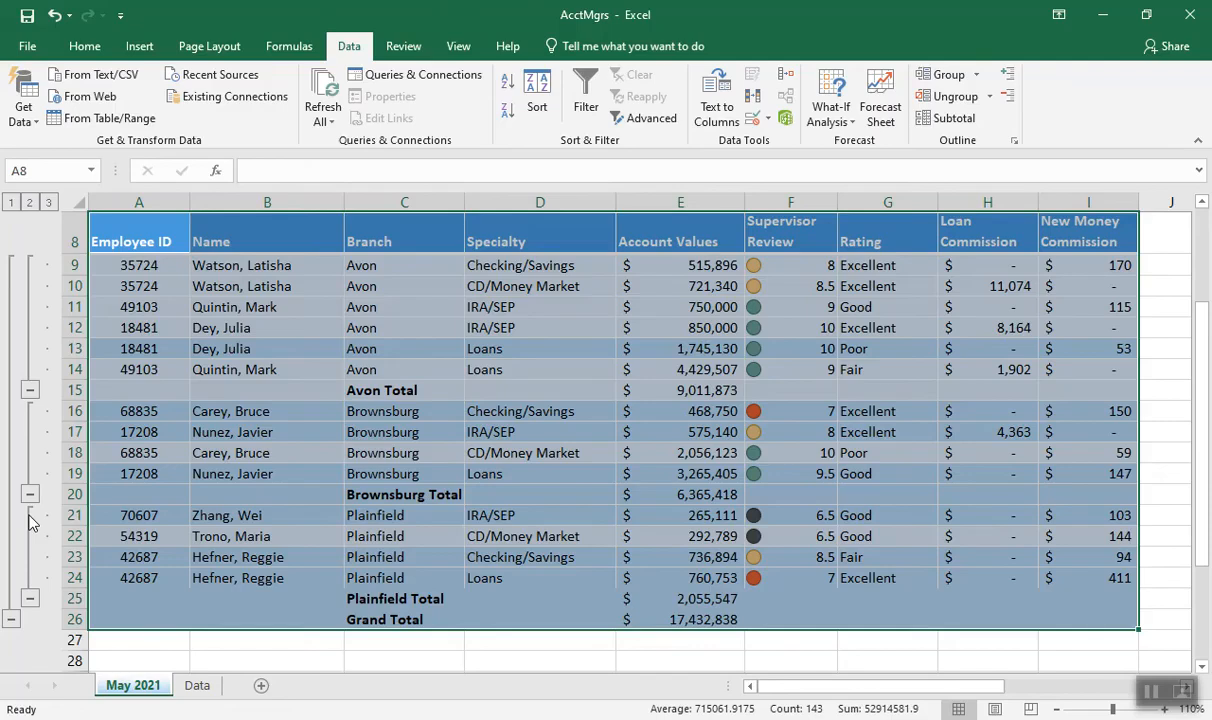
Remove all subtotals from the Bank Account Managers data
click(940, 121)
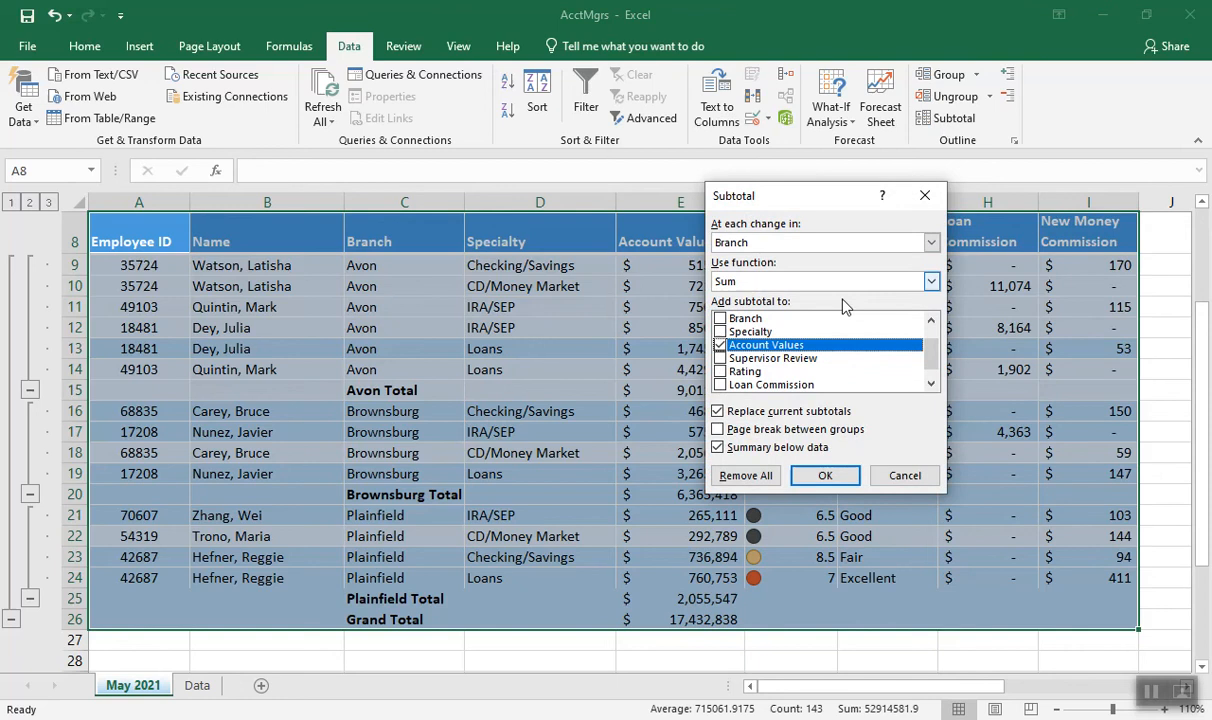
click(746, 476)
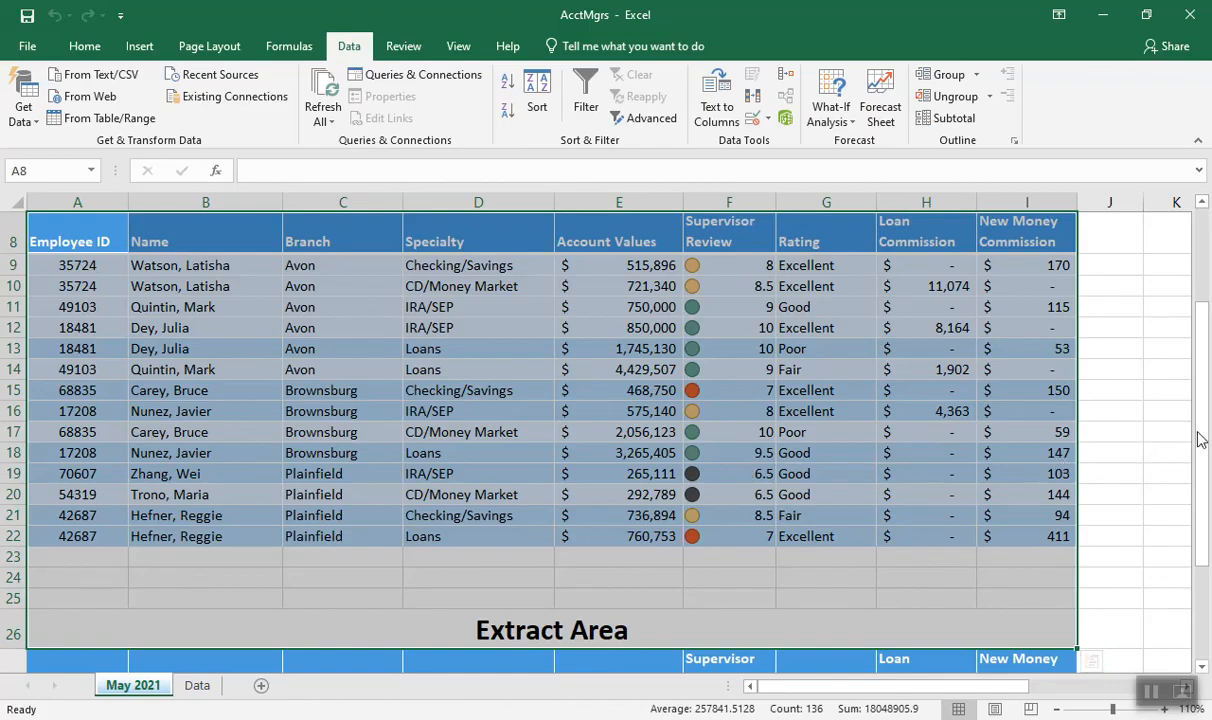
Review the Bank Account Managers data, the Rating Table, the Output Area formulas' results and the Criteria area
drag(1203, 433, 1202, 392)
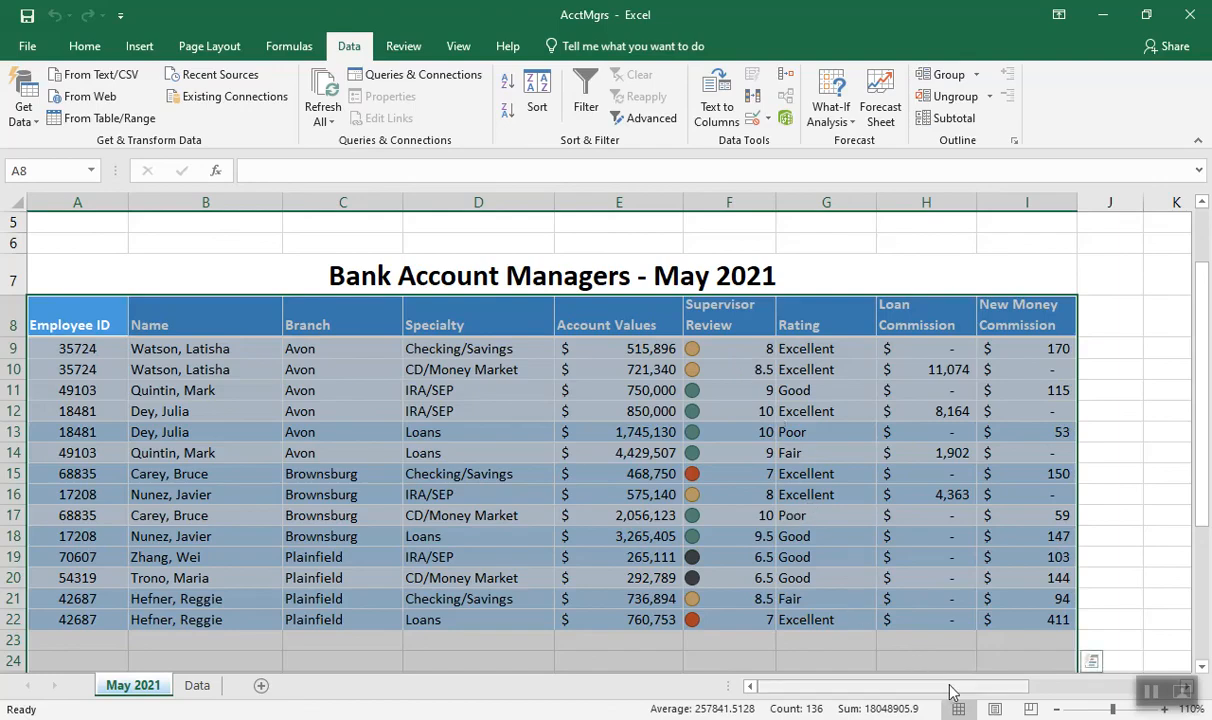
drag(952, 690, 1048, 680)
drag(1203, 488, 1201, 398)
drag(1095, 688, 1144, 688)
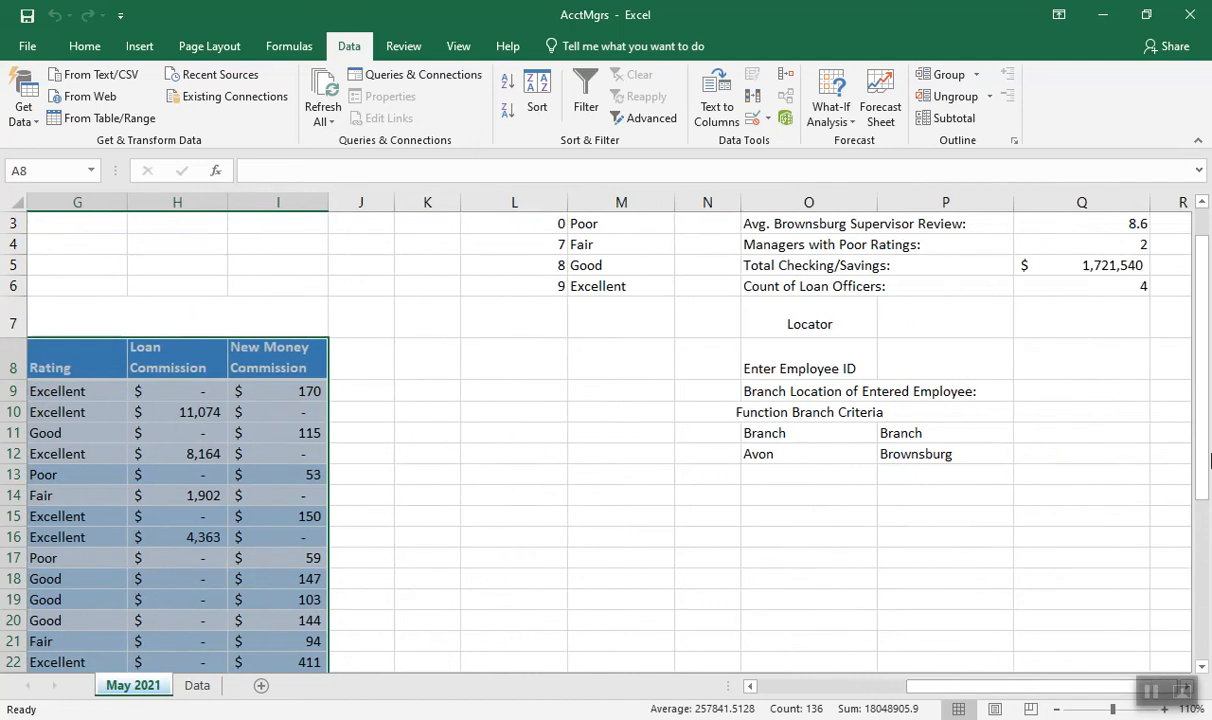
drag(1201, 449, 1203, 425)
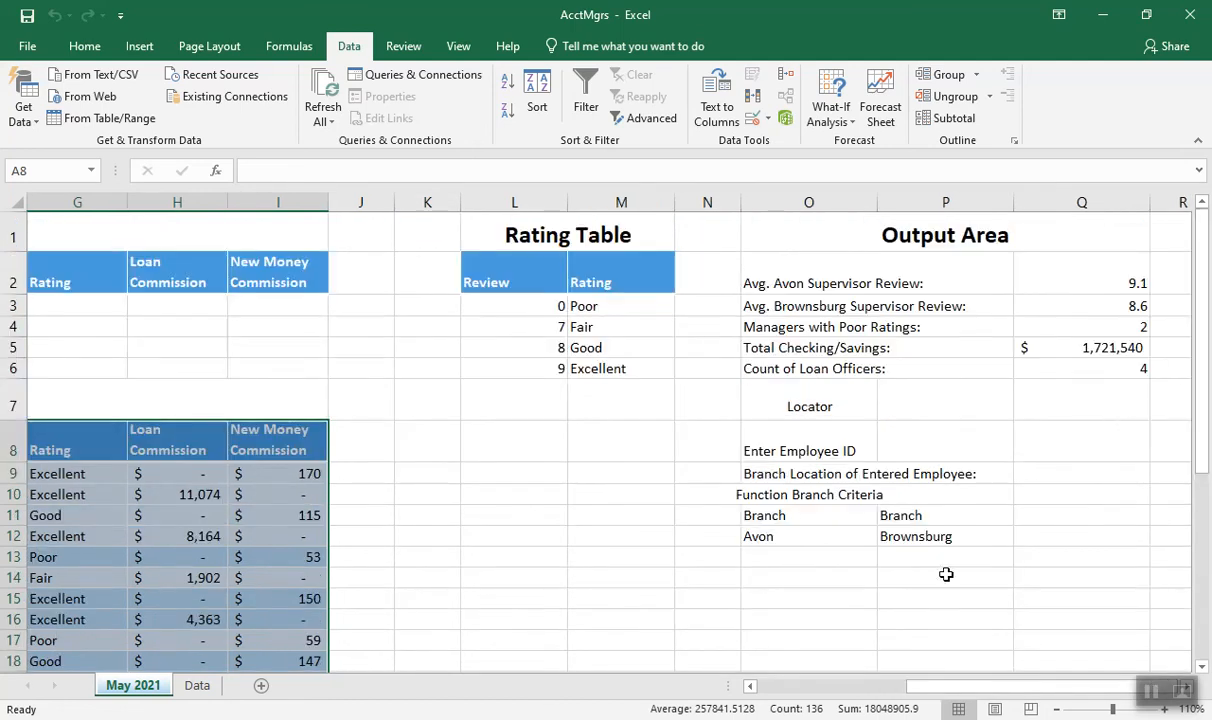
drag(921, 688, 768, 693)
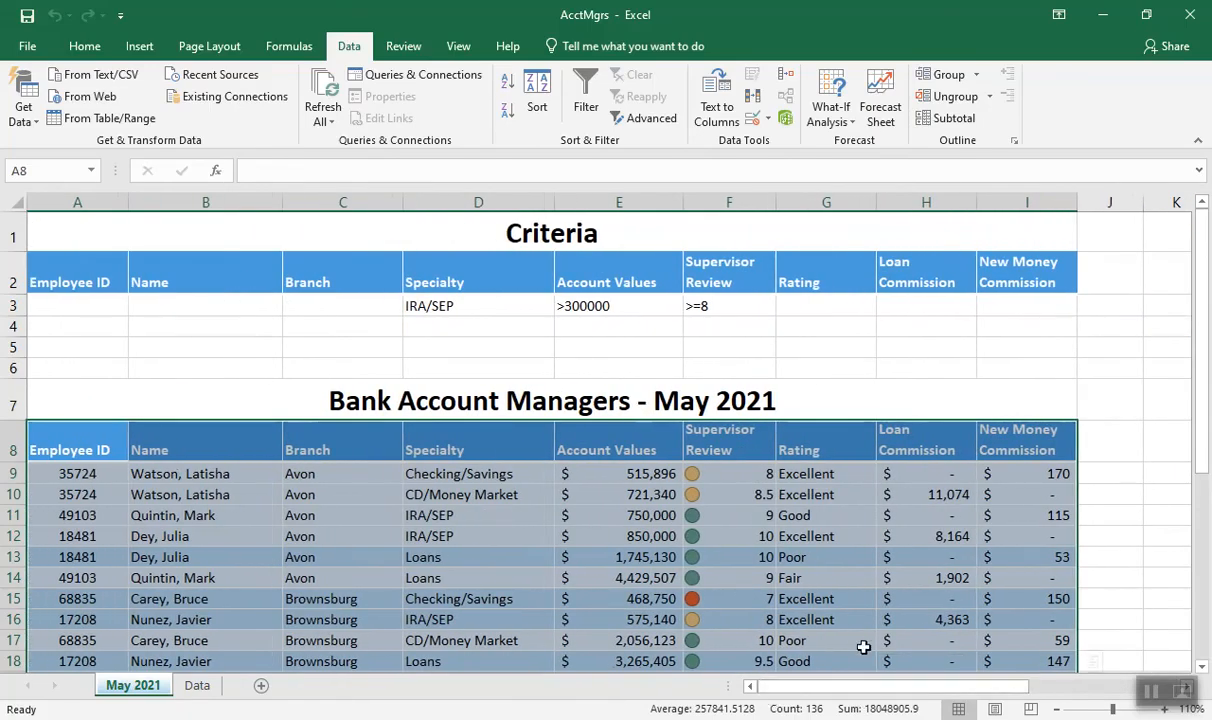